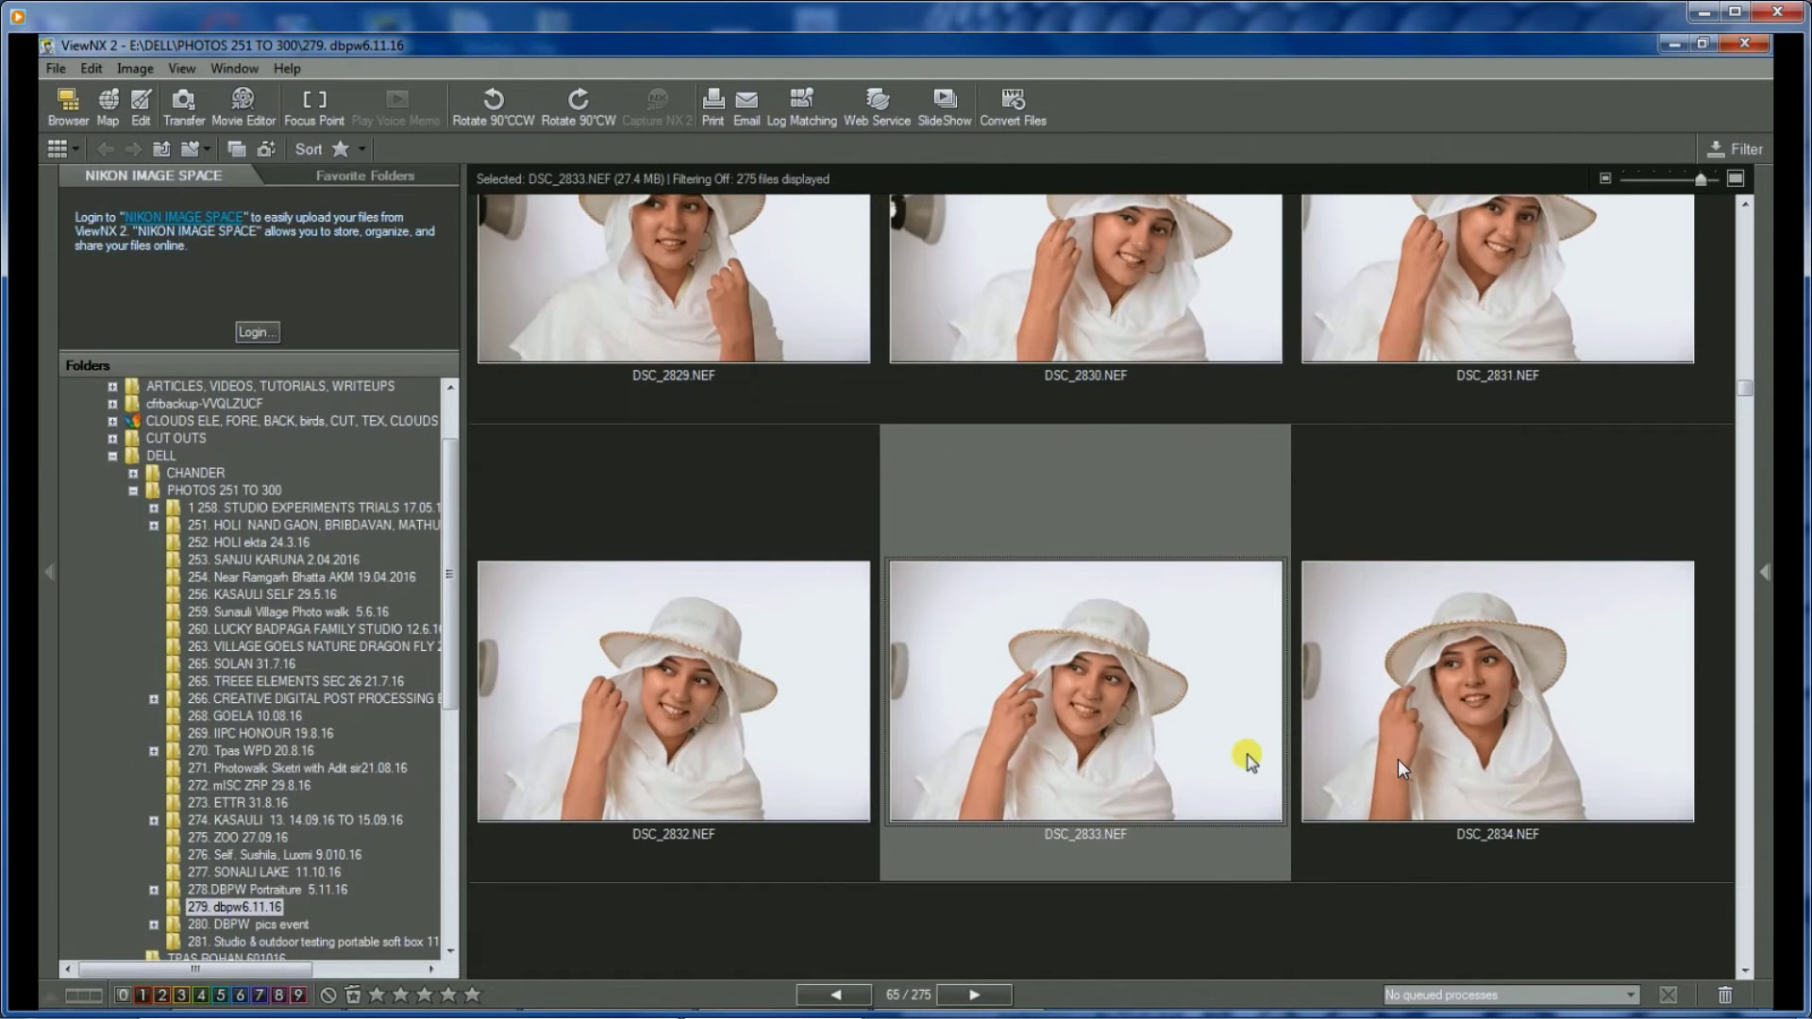
# Open the photo DSC_2833.NEF from the thumbnail browser in Photoshop's raw converter.
pyautogui.rightClick(1108, 774)
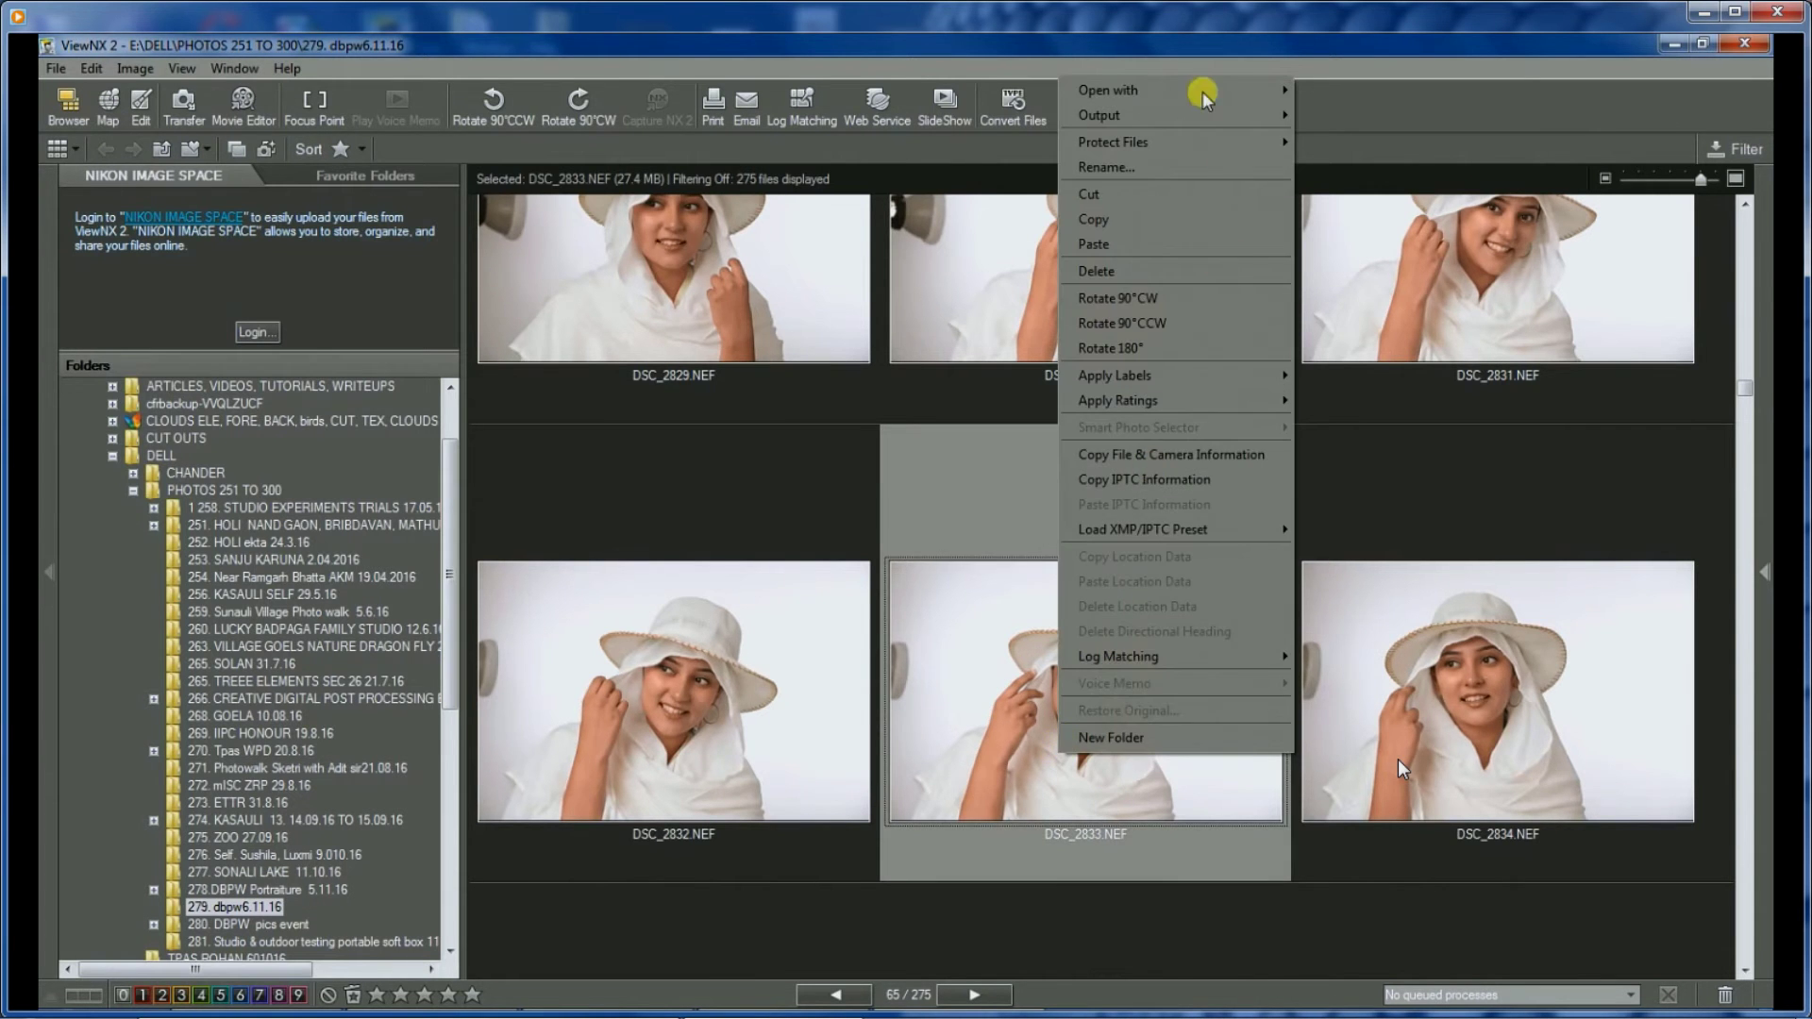
pyautogui.moveTo(1123, 100)
pyautogui.click(1391, 142)
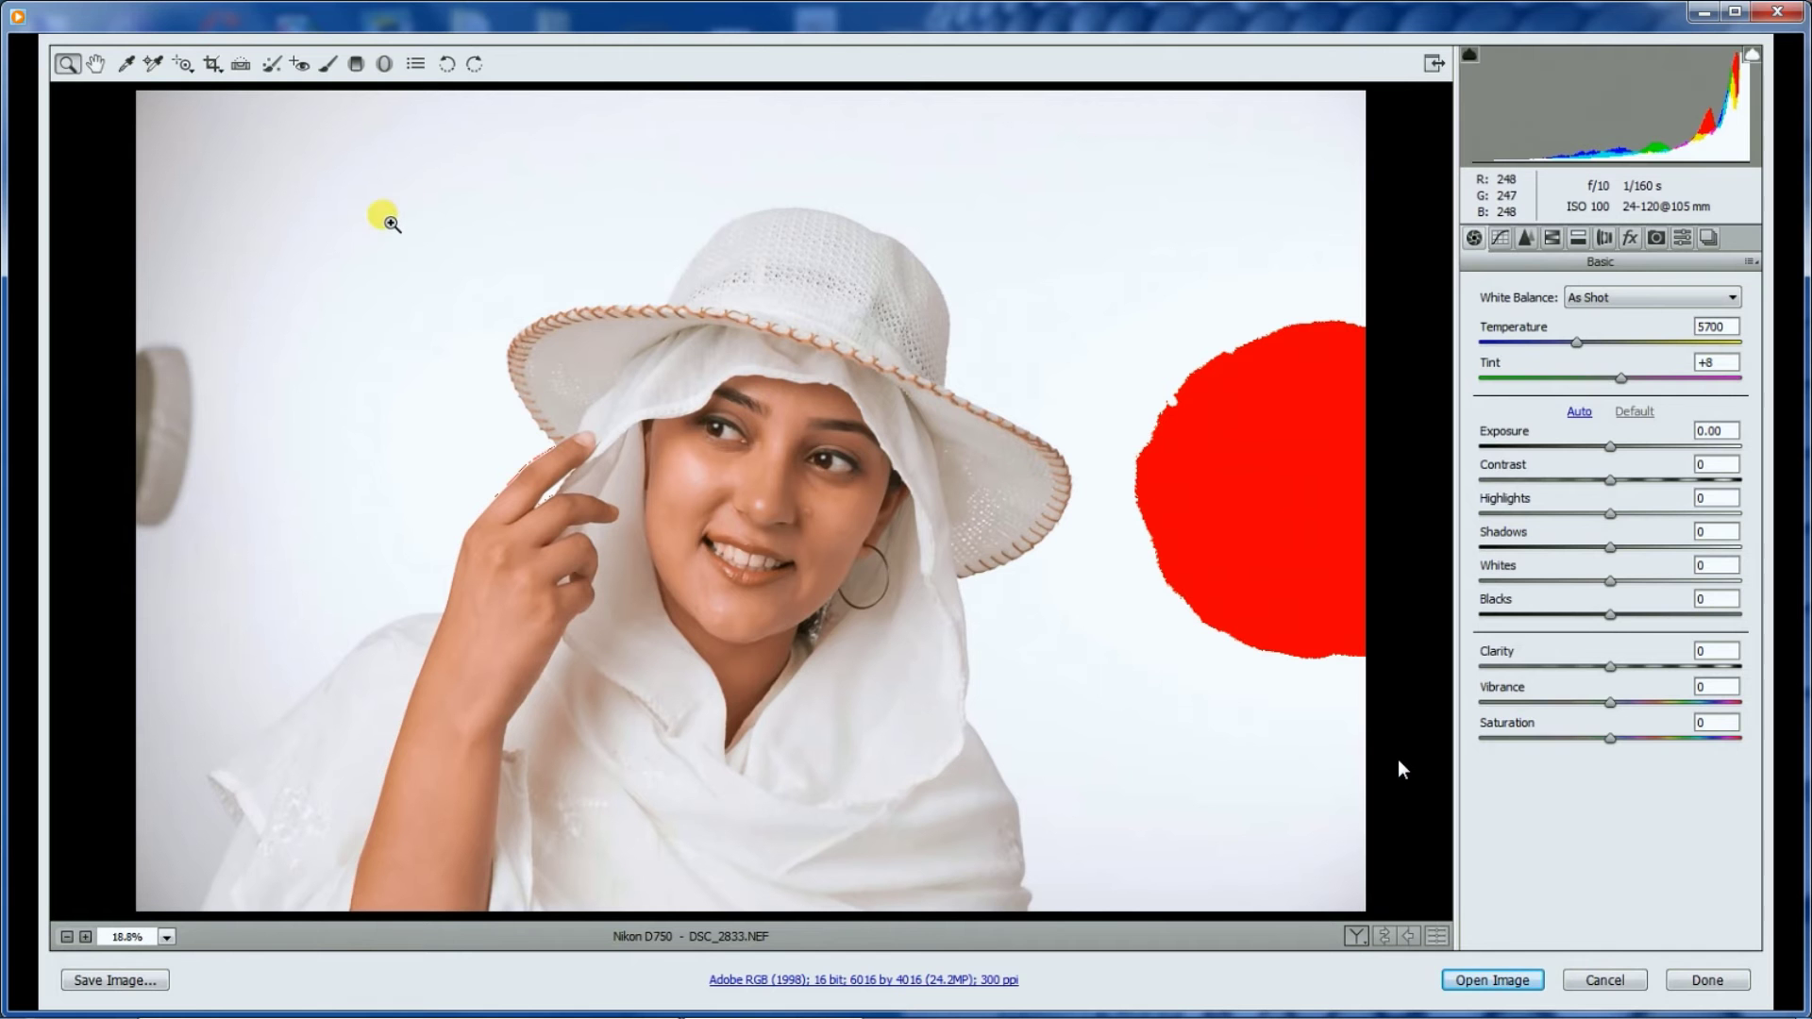
# Correct the white balance to temperature 5000 and tint +1 by sampling the white scarf with the White Balance tool.
pyautogui.click(126, 65)
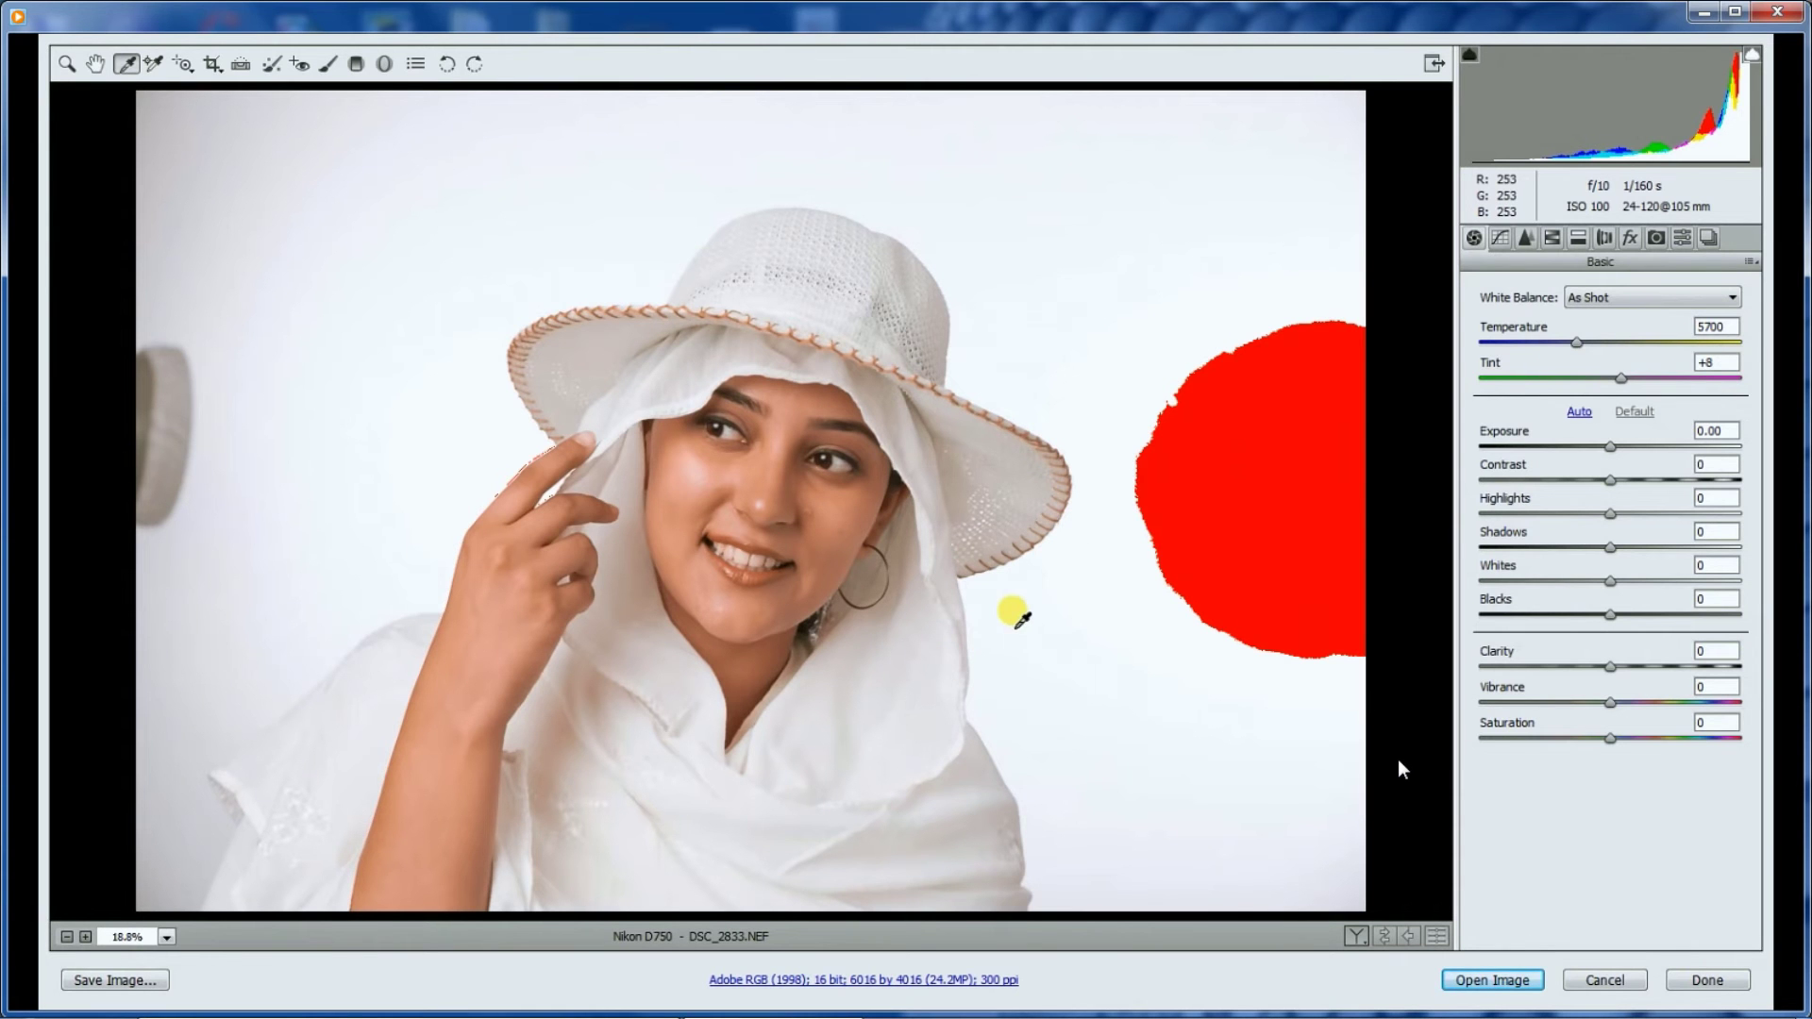
pyautogui.click(888, 671)
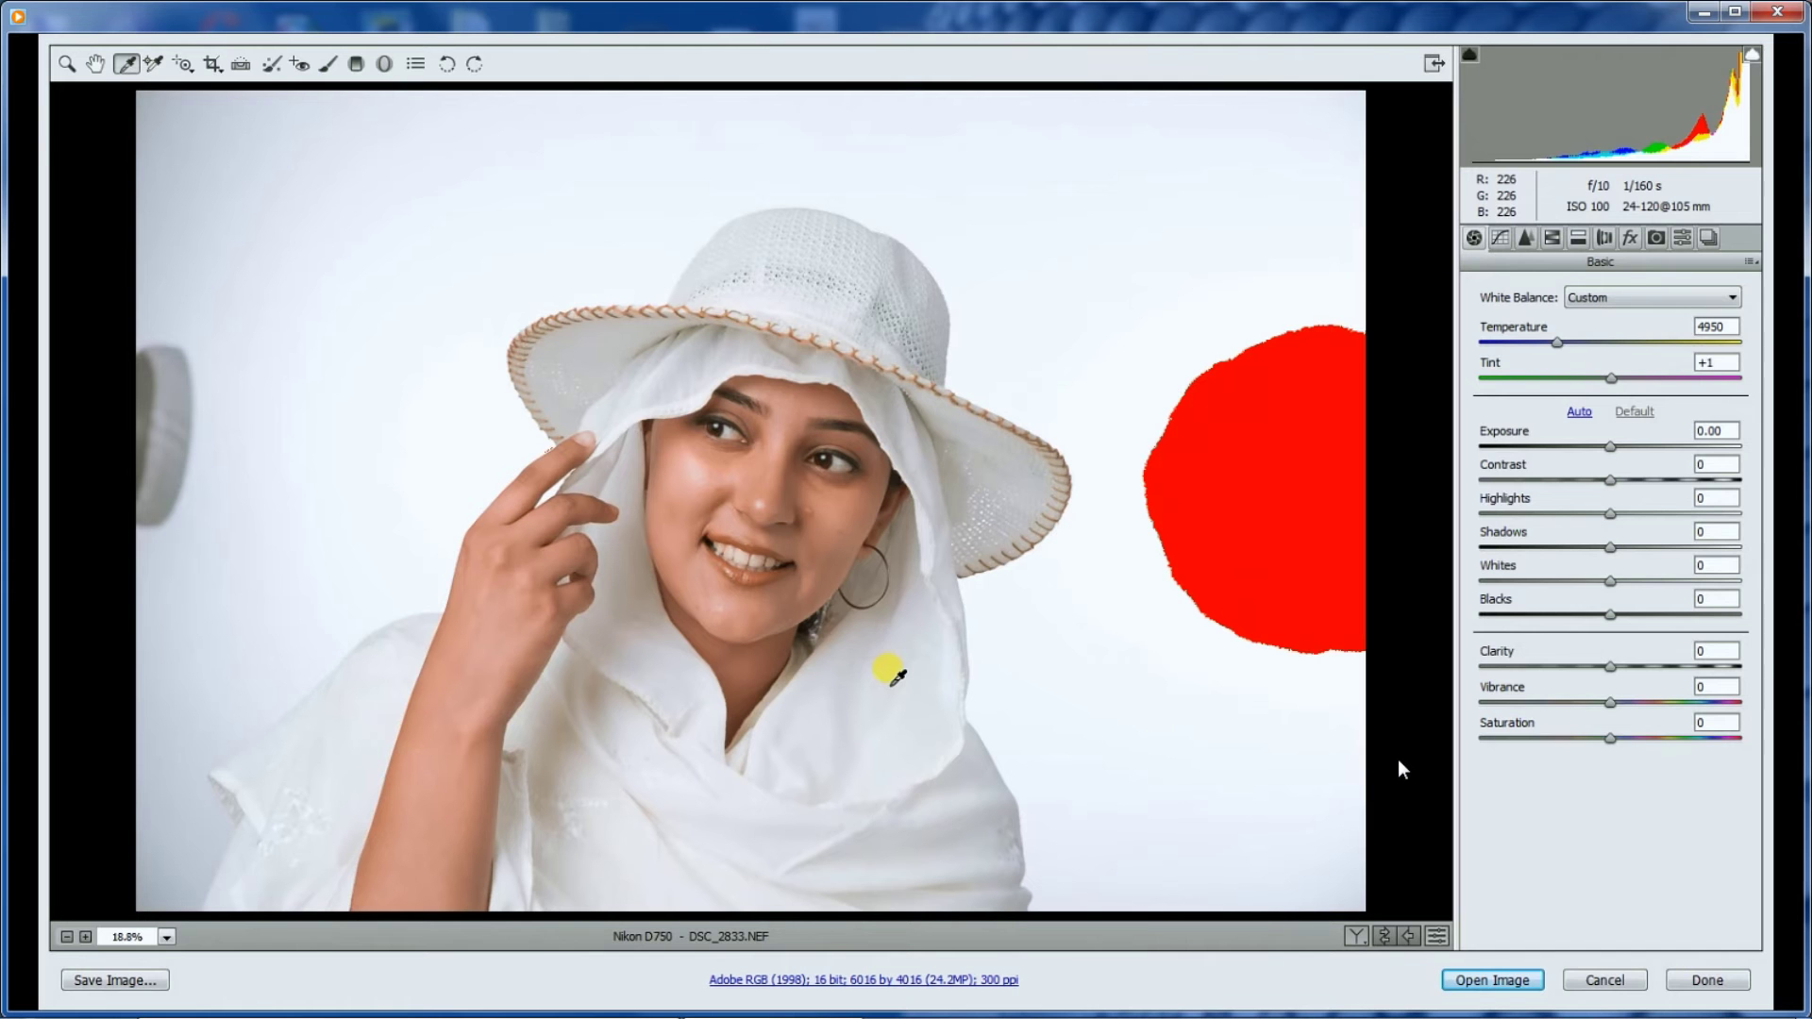
pyautogui.click(838, 463)
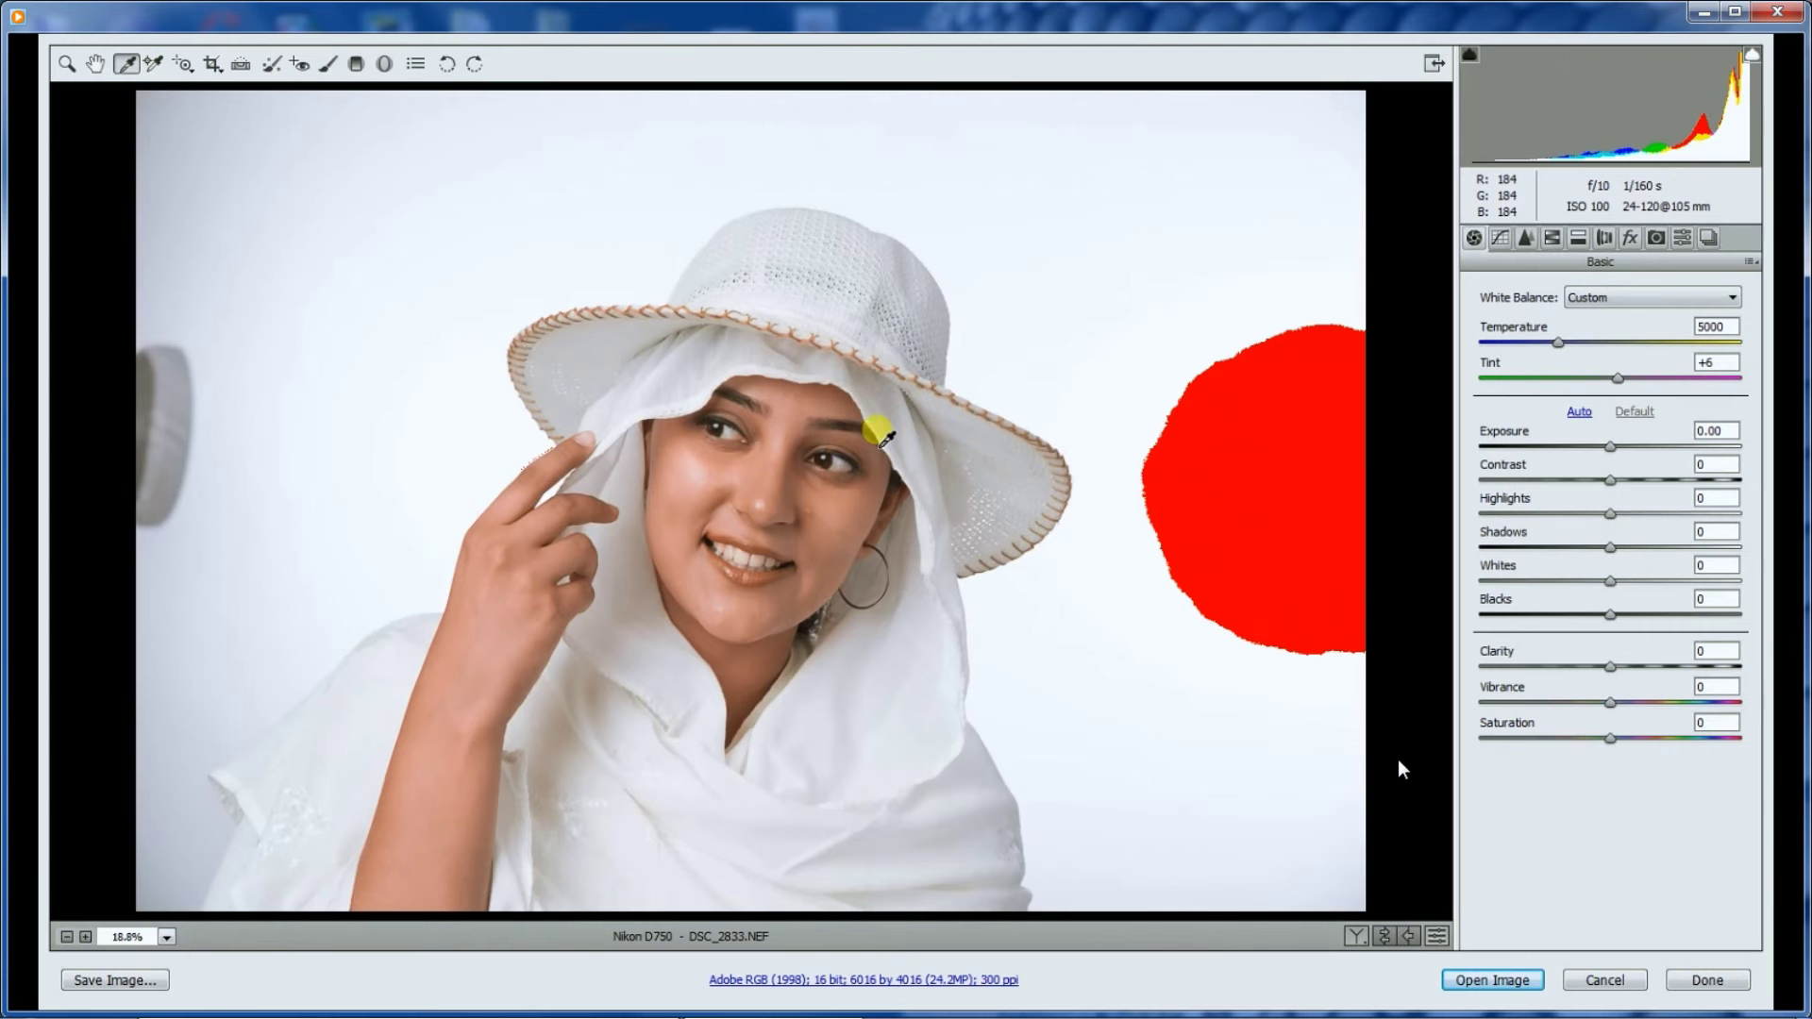
pyautogui.click(943, 703)
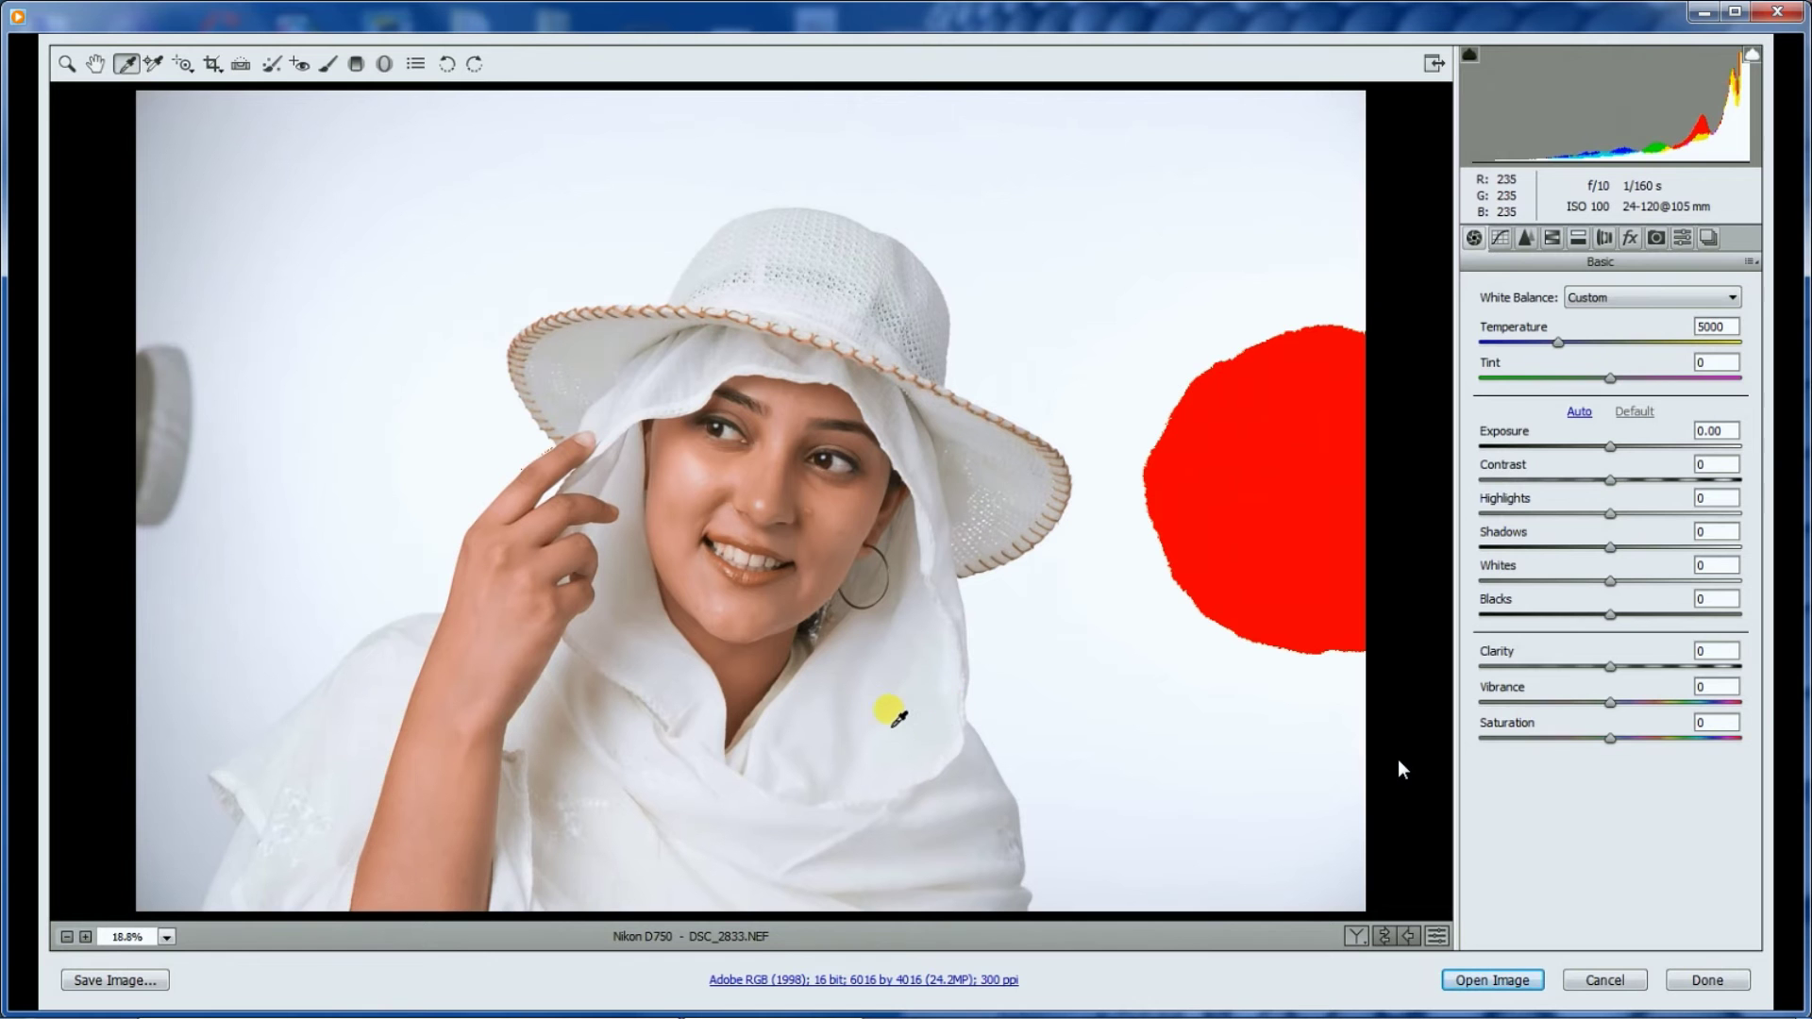
pyautogui.click(924, 707)
# Set Shadows to +23 and Blacks to -25 for the raw portrait.
pyautogui.moveTo(1610, 547); pyautogui.dragTo(1646, 547)
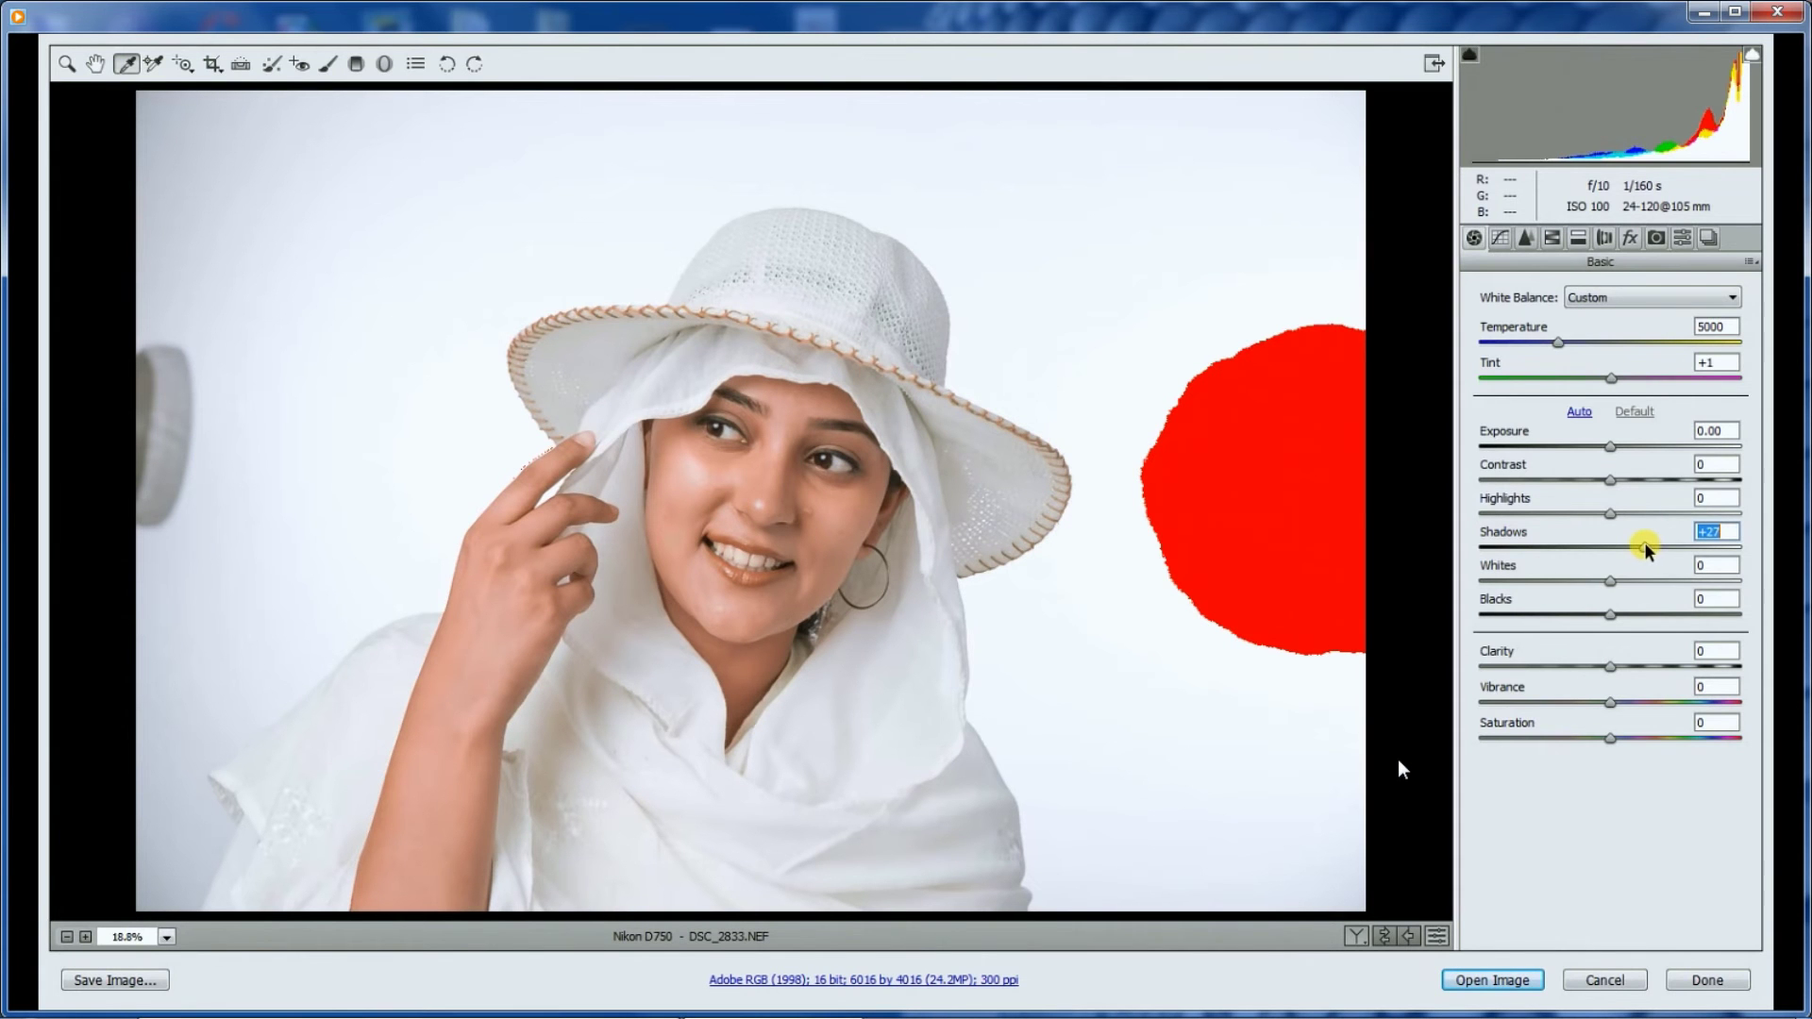
pyautogui.moveTo(1641, 549); pyautogui.dragTo(1640, 547)
pyautogui.moveTo(1614, 617); pyautogui.dragTo(1579, 625)
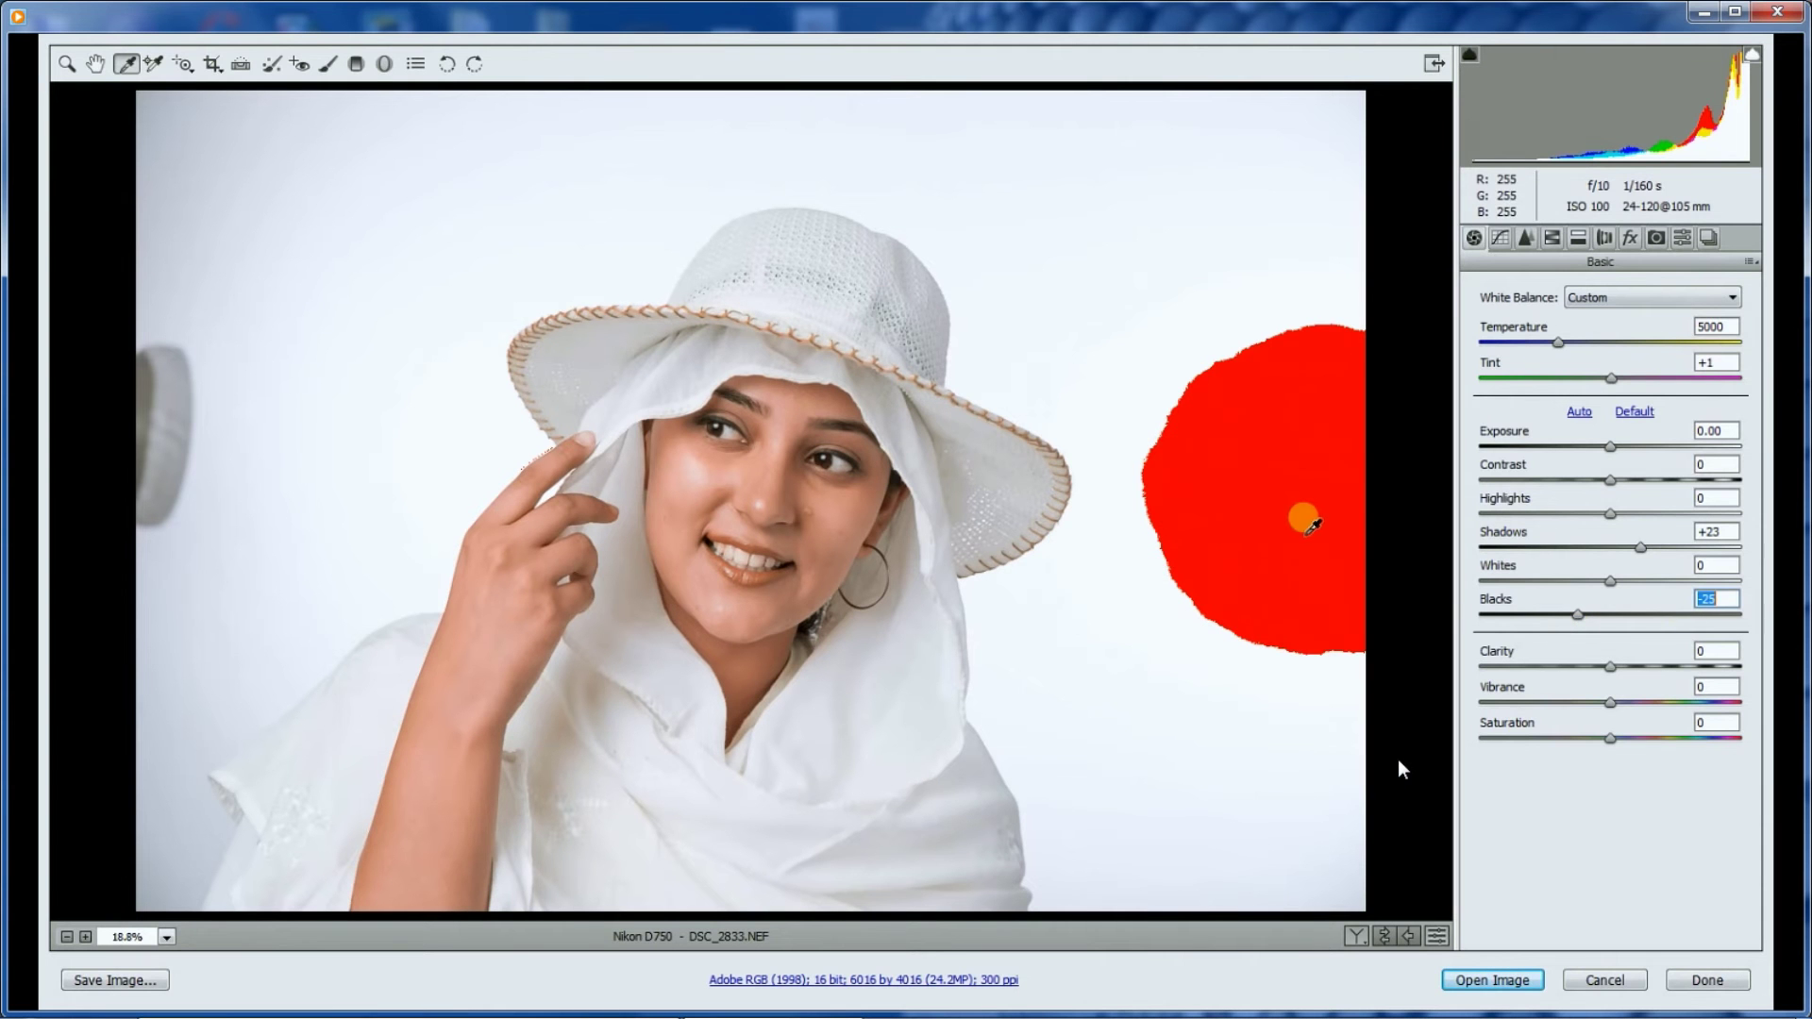
# Open the developed raw image in Photoshop and duplicate the Background layer.
pyautogui.click(1499, 980)
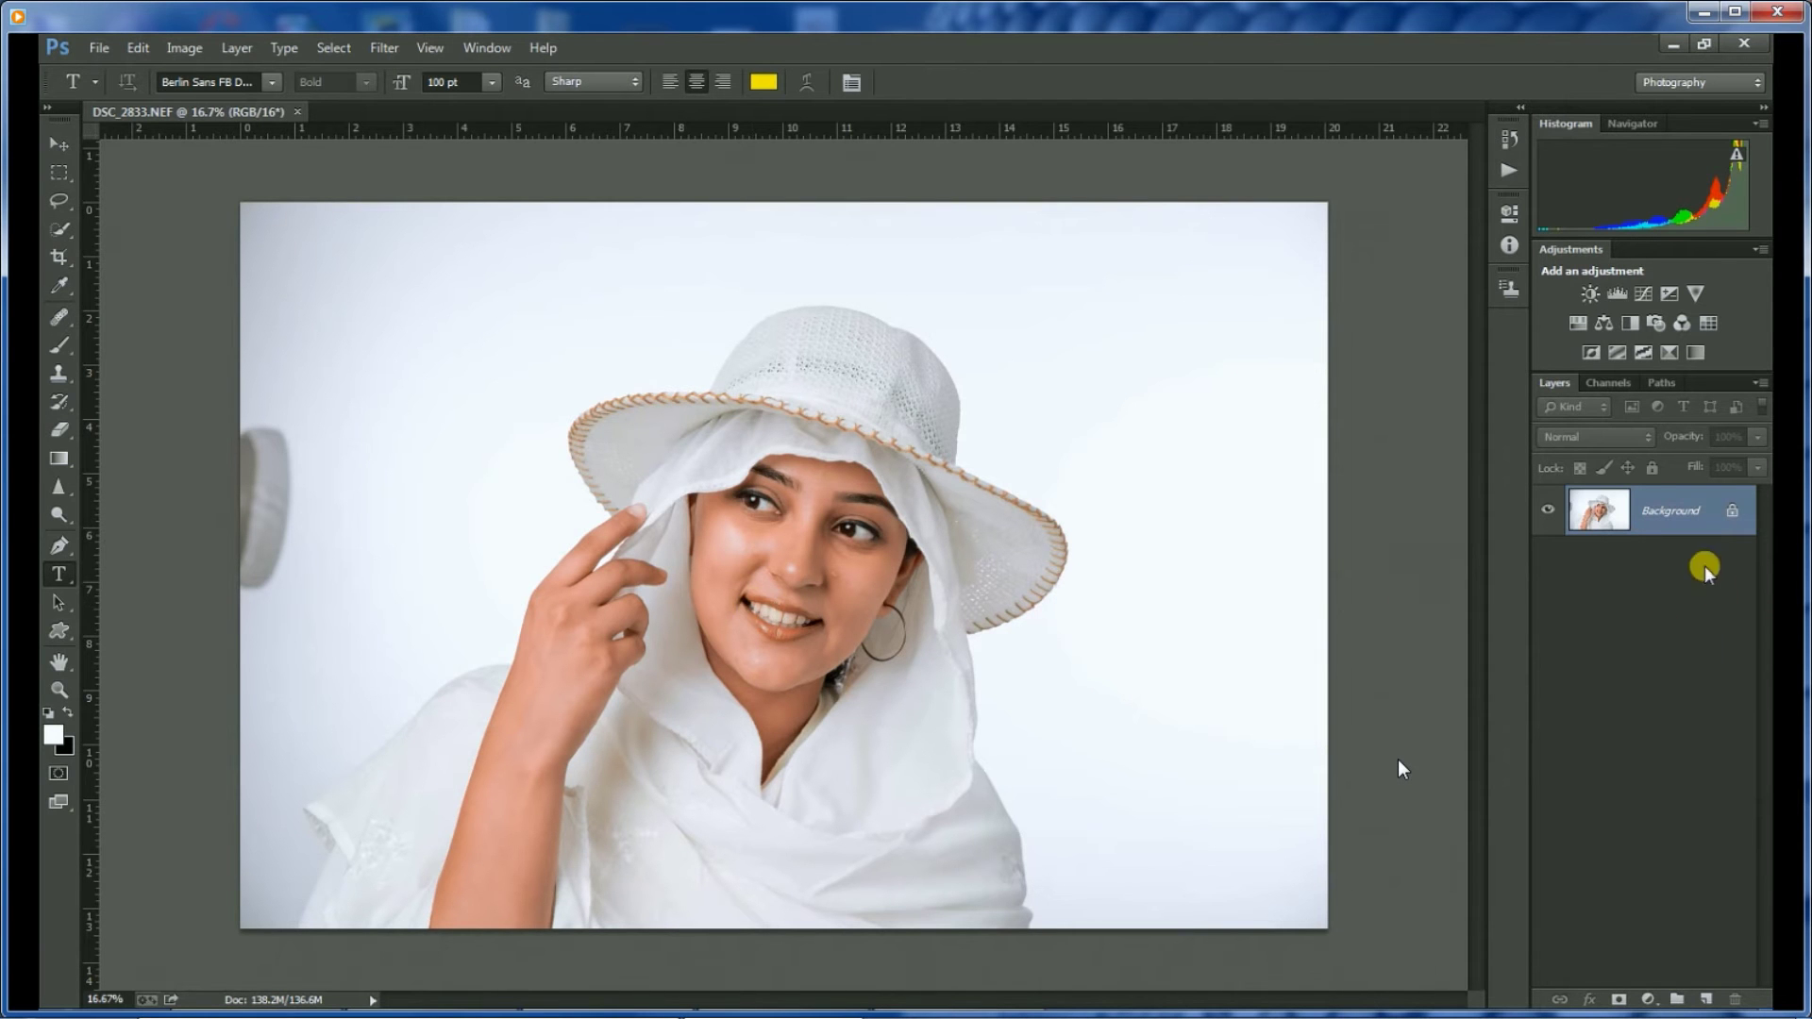
pyautogui.moveTo(1699, 524); pyautogui.dragTo(1715, 998)
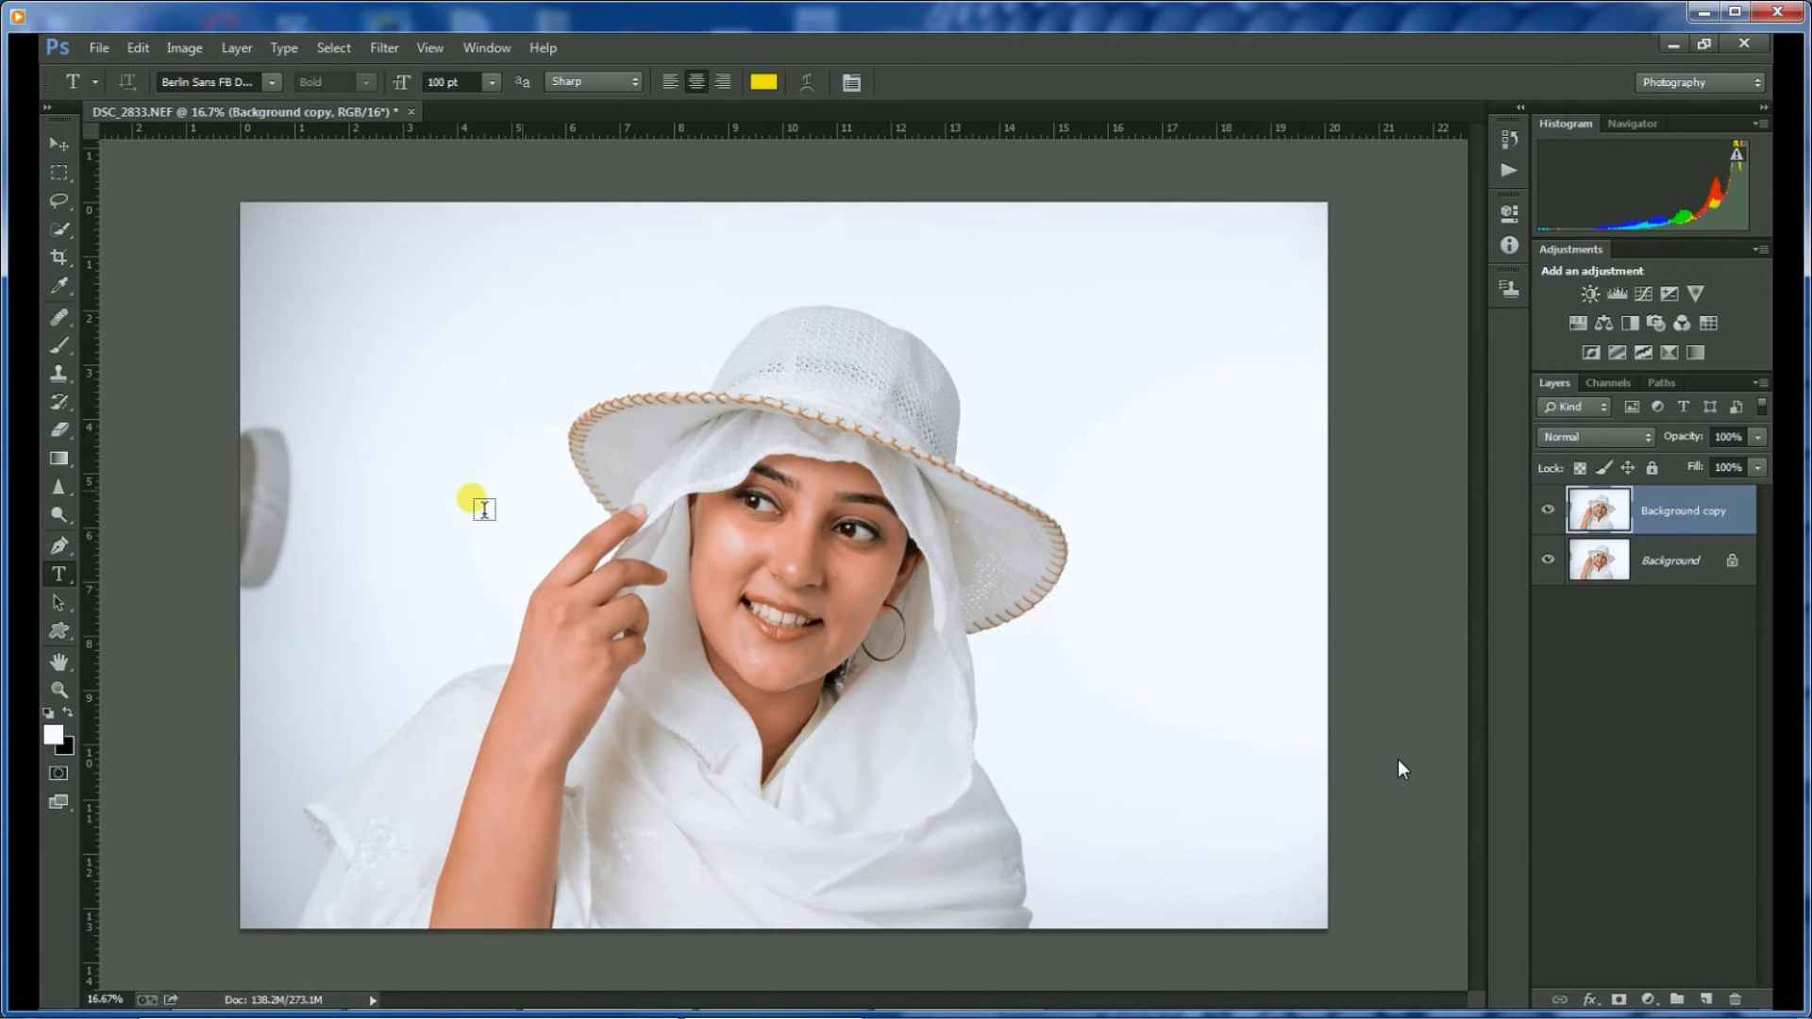
# Remove the grey object at the photo's left edge with a 400 px Clone Stamp, sampling the nearby plain backdrop.
pyautogui.scroll(3, 230, 525)
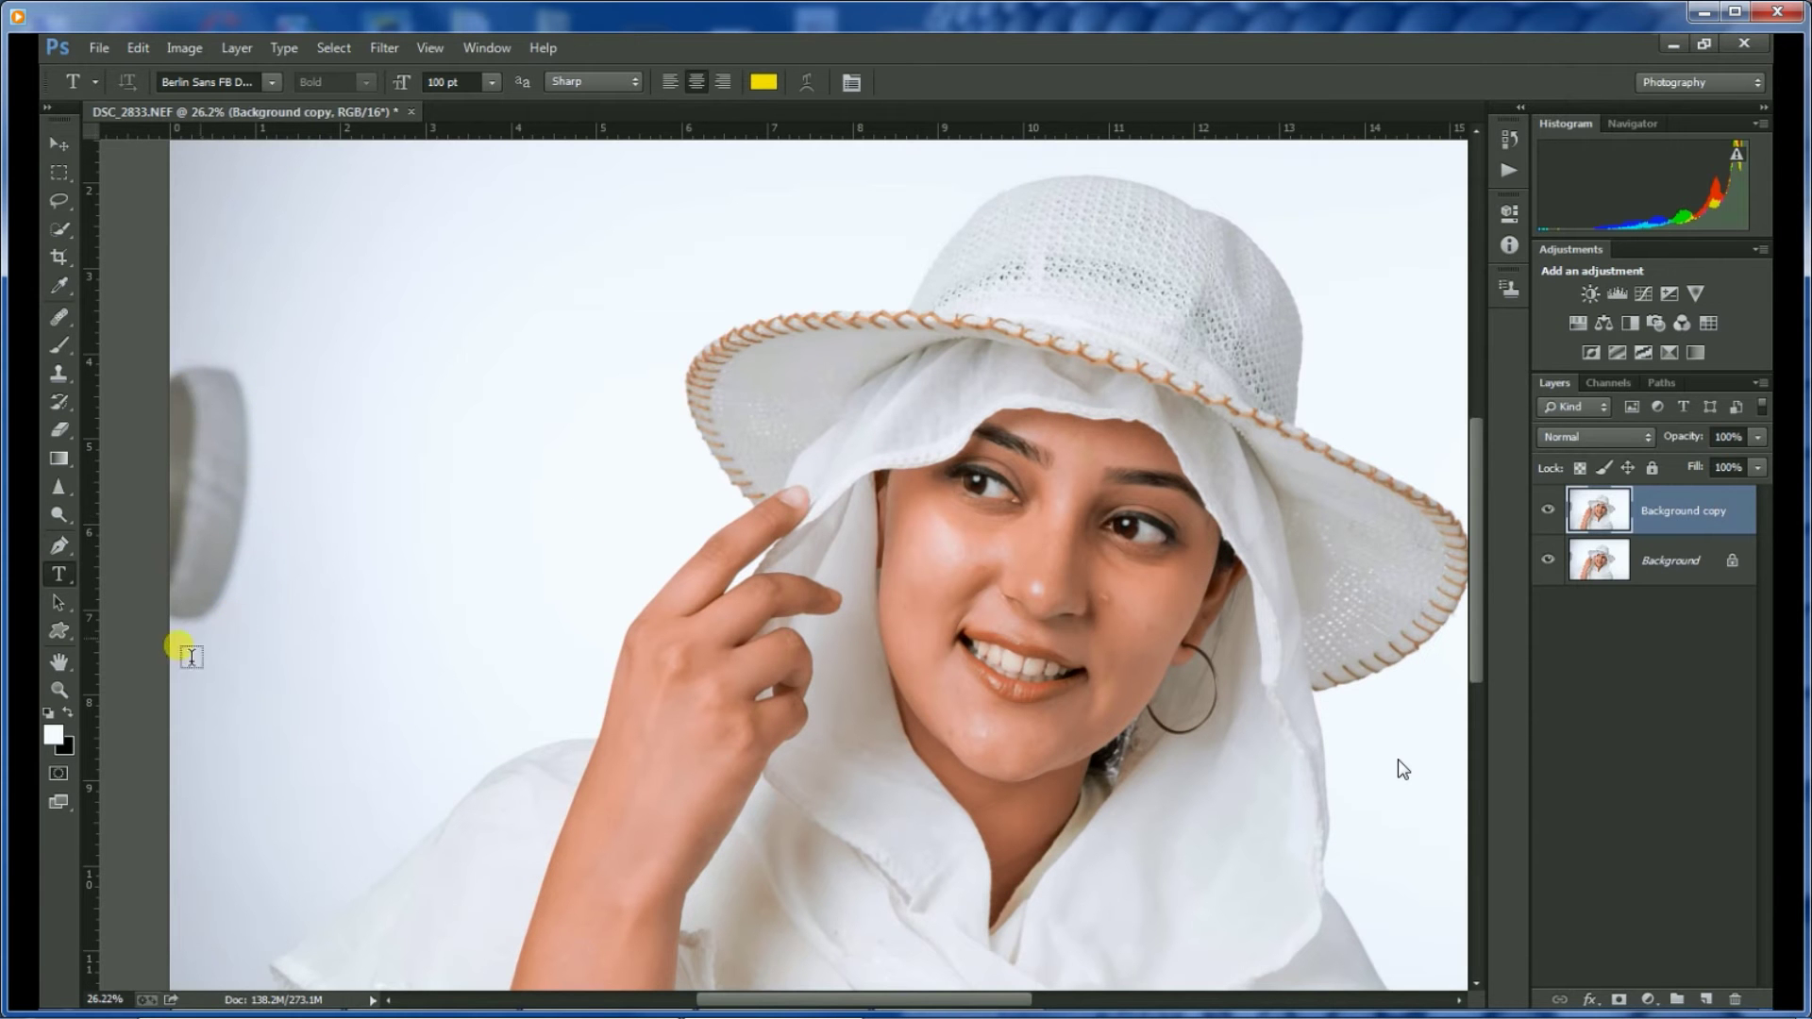
pyautogui.click(53, 377)
pyautogui.click(142, 372)
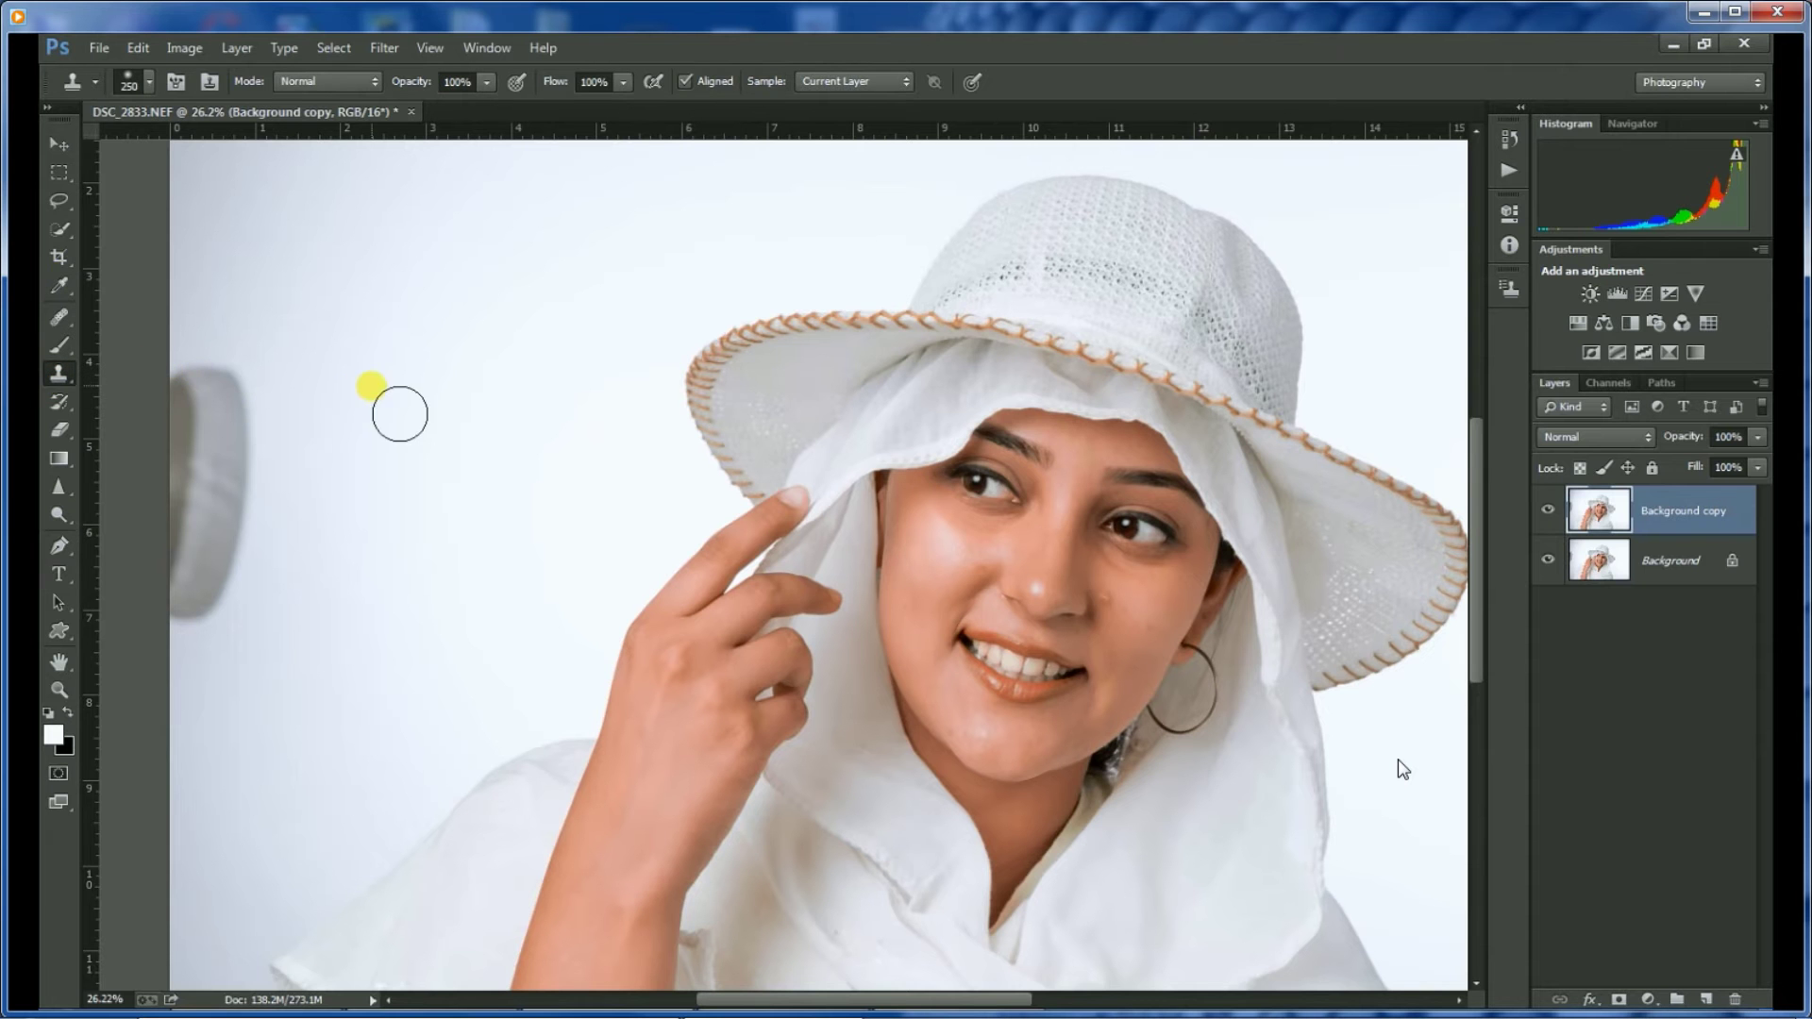
pyautogui.press(']')
pyautogui.press(']')
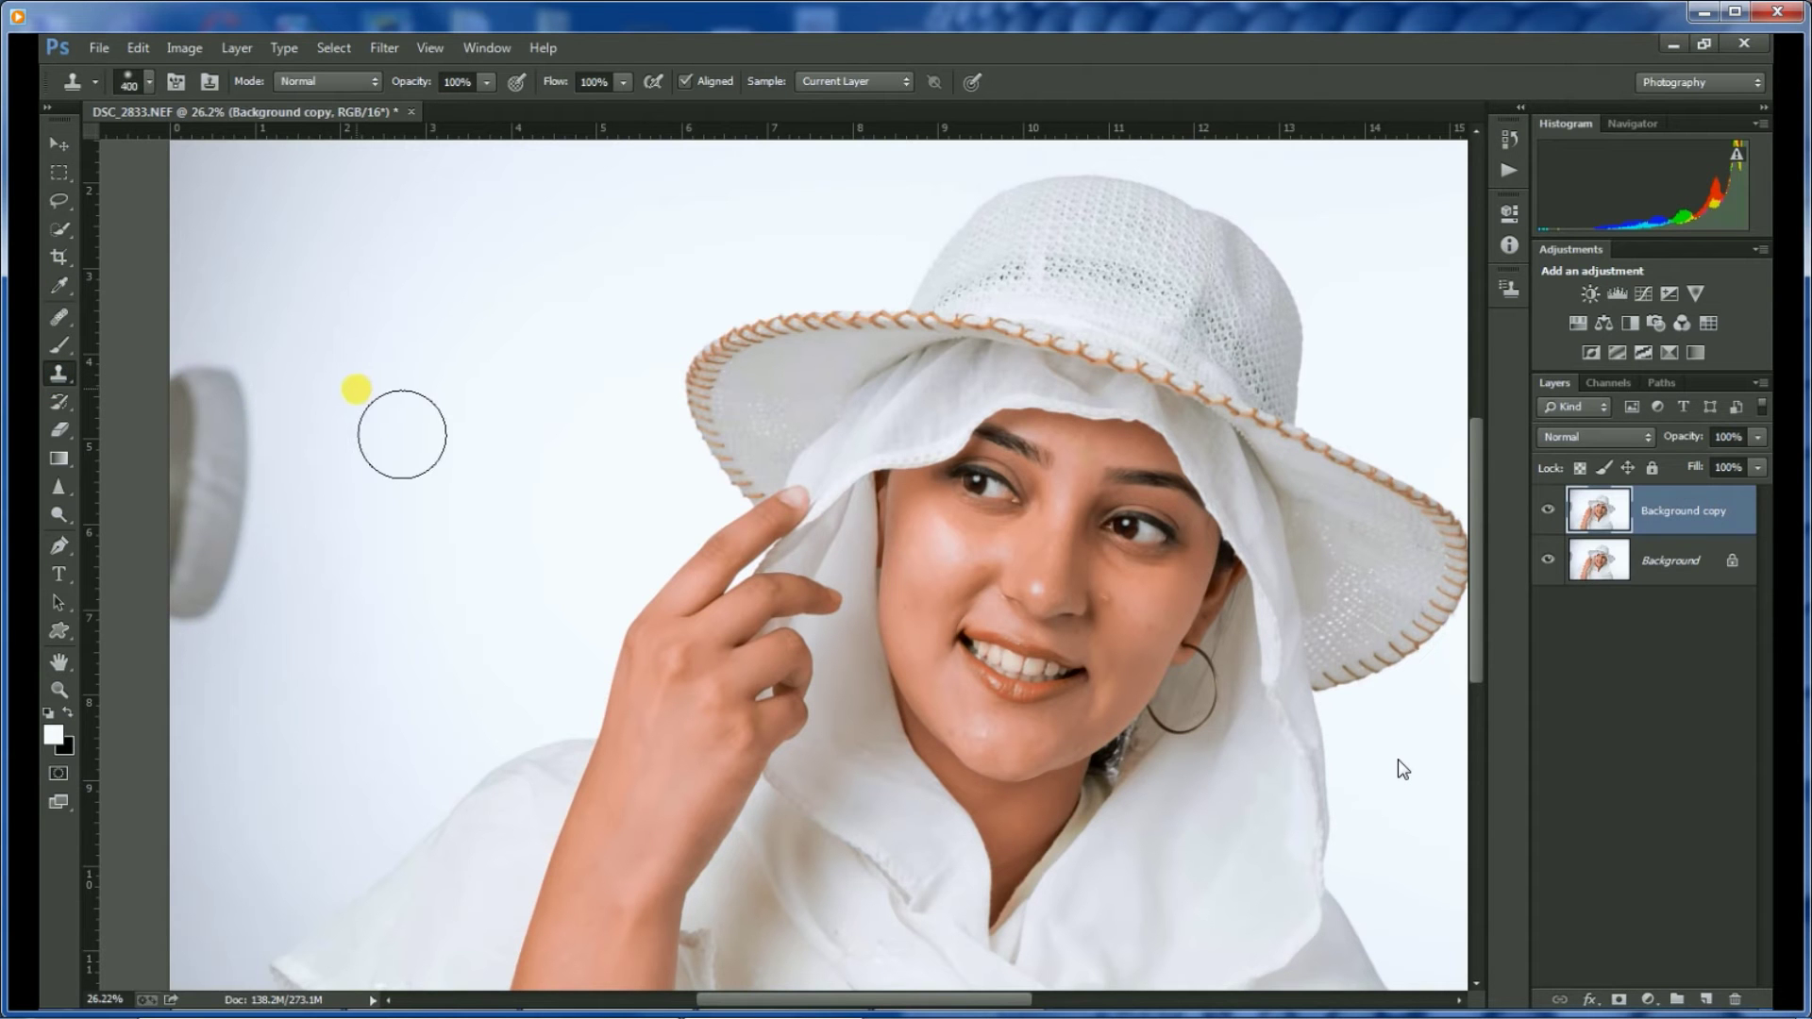
pyautogui.keyDown('alt'); pyautogui.click(366, 399); pyautogui.keyUp('alt')
pyautogui.moveTo(283, 425)
pyautogui.mouseDown()
pyautogui.moveTo(264, 534)
pyautogui.moveTo(230, 457)
pyautogui.moveTo(235, 488)
pyautogui.moveTo(295, 530)
pyautogui.moveTo(210, 648)
pyautogui.moveTo(225, 531)
pyautogui.mouseUp()
pyautogui.keyDown('alt'); pyautogui.click(321, 300); pyautogui.keyUp('alt')
pyautogui.moveTo(300, 413)
pyautogui.mouseDown()
pyautogui.moveTo(287, 501)
pyautogui.moveTo(312, 534)
pyautogui.moveTo(226, 648)
pyautogui.moveTo(243, 396)
pyautogui.moveTo(230, 412)
pyautogui.moveTo(246, 732)
pyautogui.moveTo(283, 667)
pyautogui.moveTo(221, 514)
pyautogui.mouseUp()
pyautogui.moveTo(1197, 796)
pyautogui.mouseDown()
pyautogui.moveTo(1283, 722)
pyautogui.moveTo(1286, 740)
pyautogui.mouseUp()
pyautogui.click(1646, 752)
pyautogui.scroll(-7, 1377, 578)
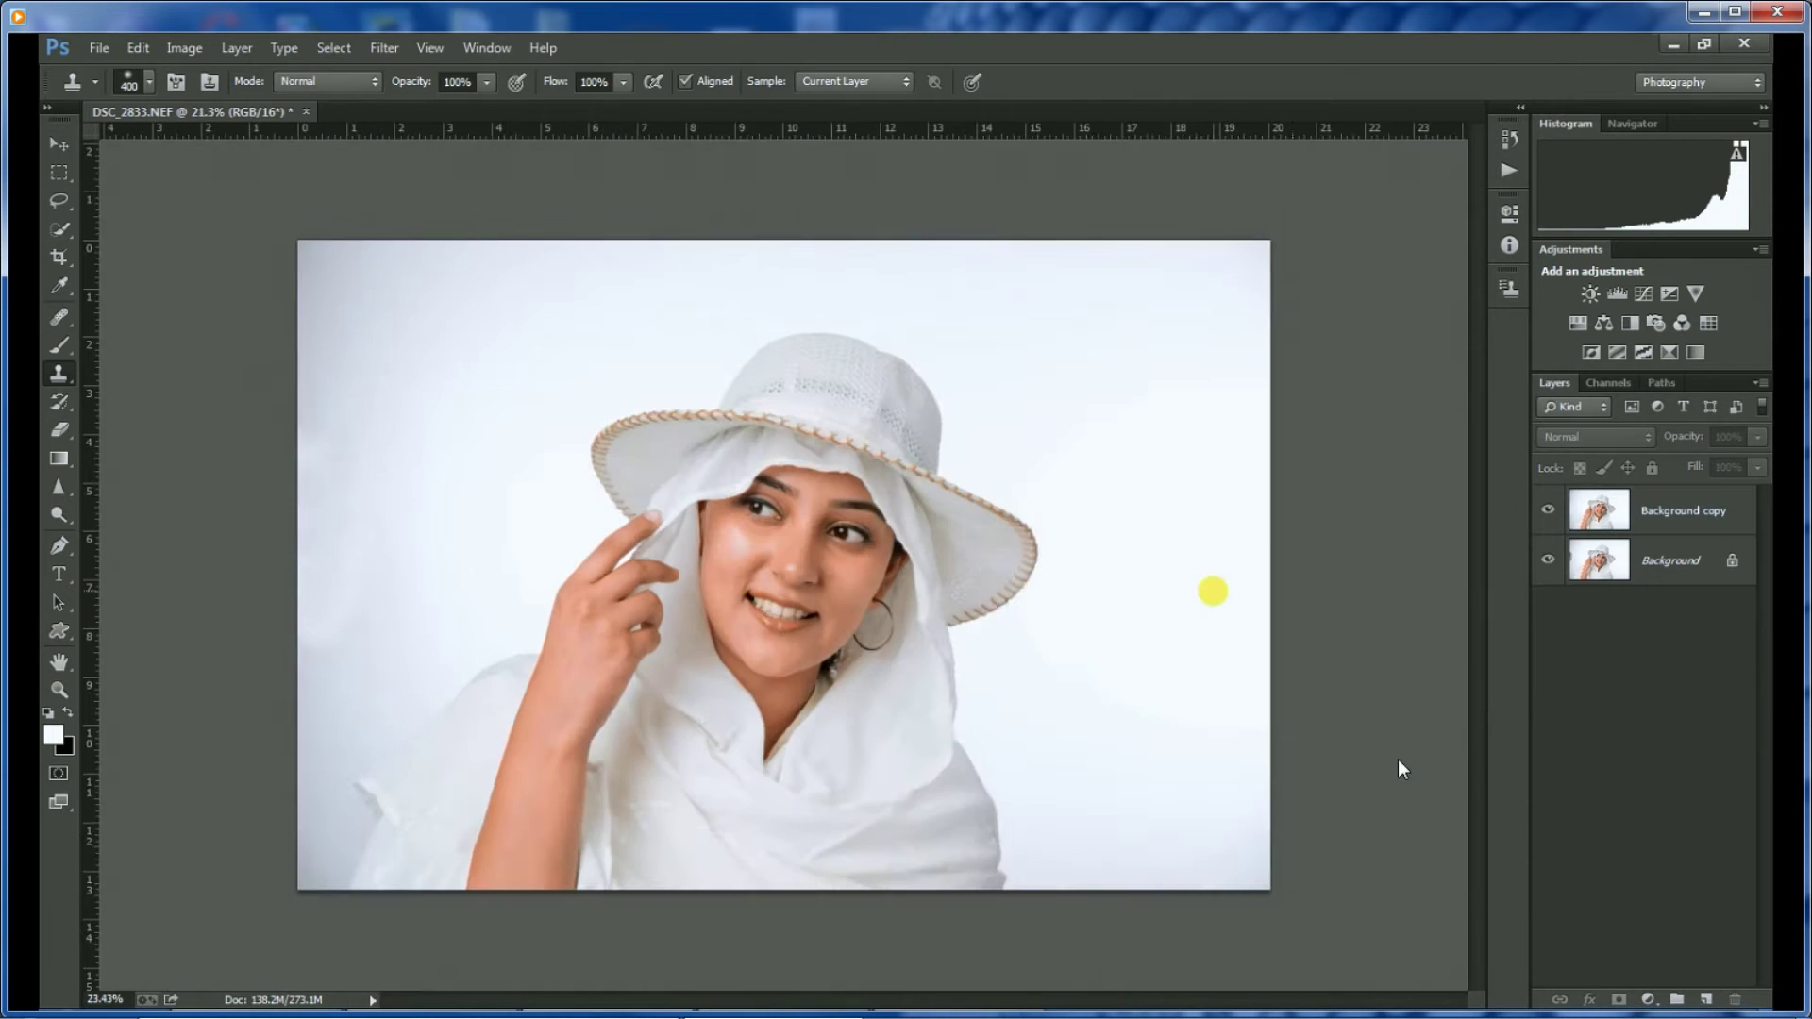
# Heal the dark spot on the cheek near the earring on the Background copy layer with a 25 px Healing Brush.
pyautogui.scroll(16, 660, 568)
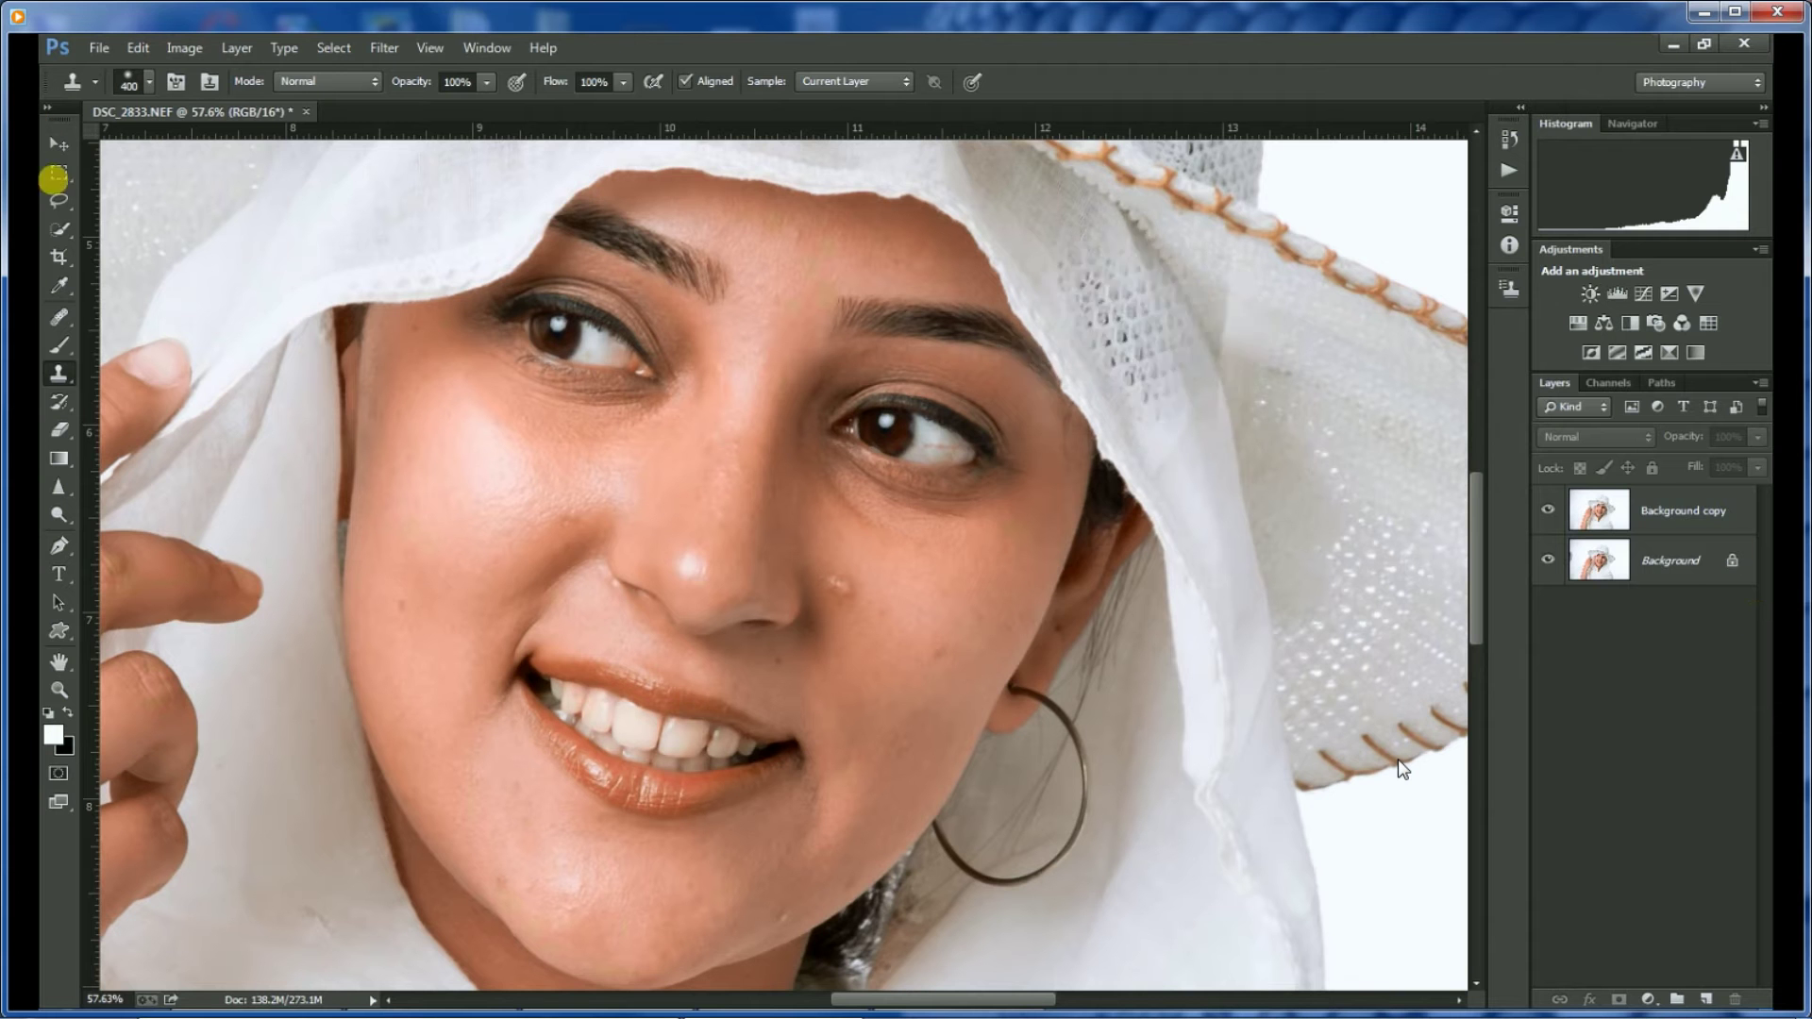
pyautogui.click(53, 321)
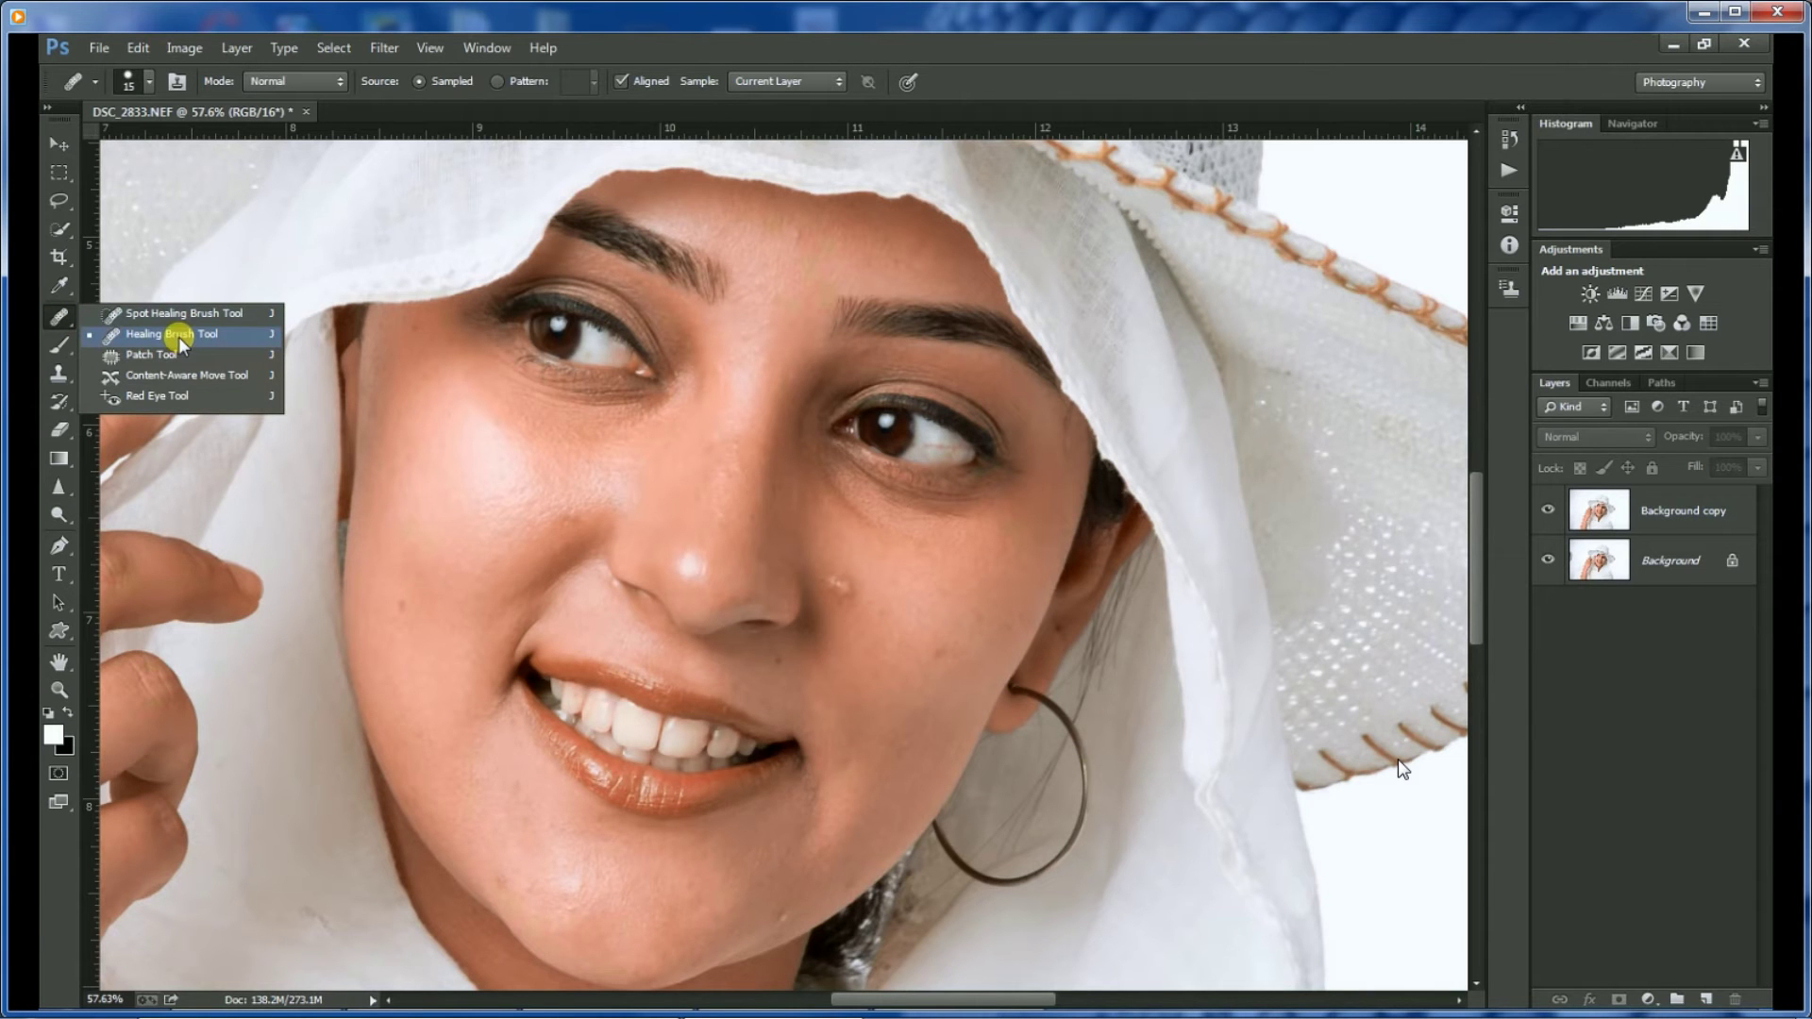
pyautogui.click(215, 336)
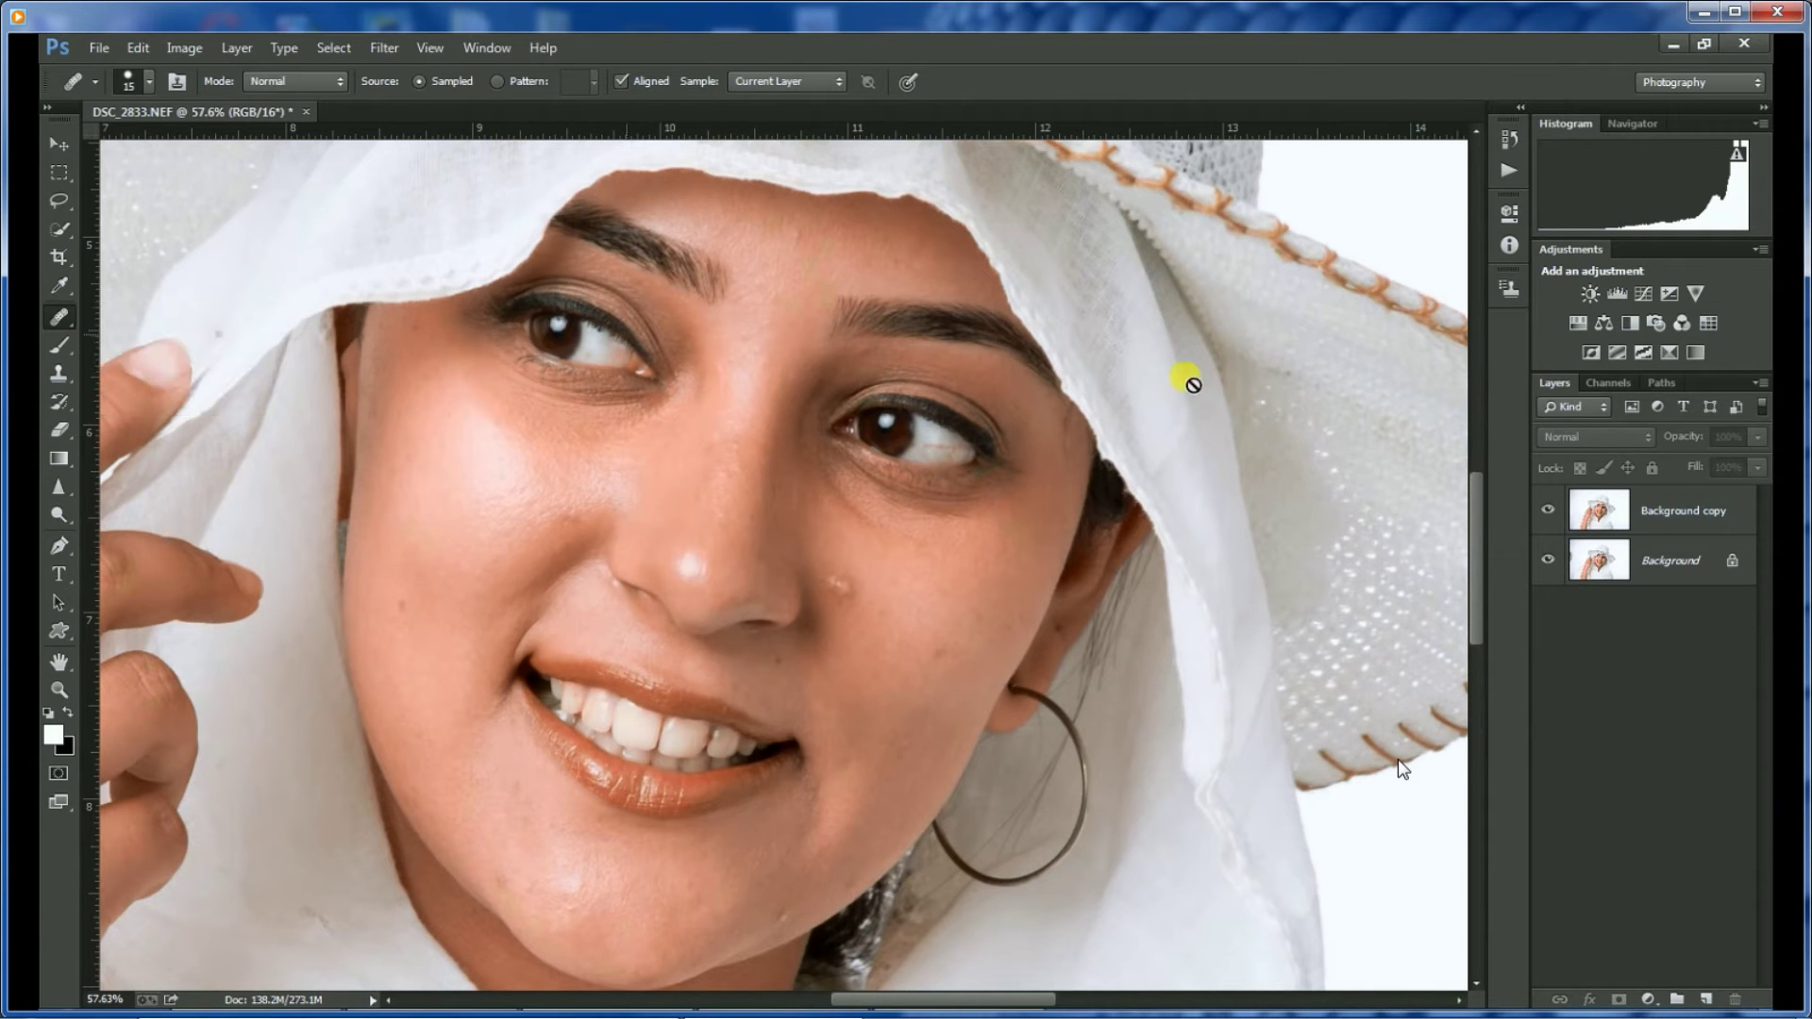
pyautogui.click(1609, 533)
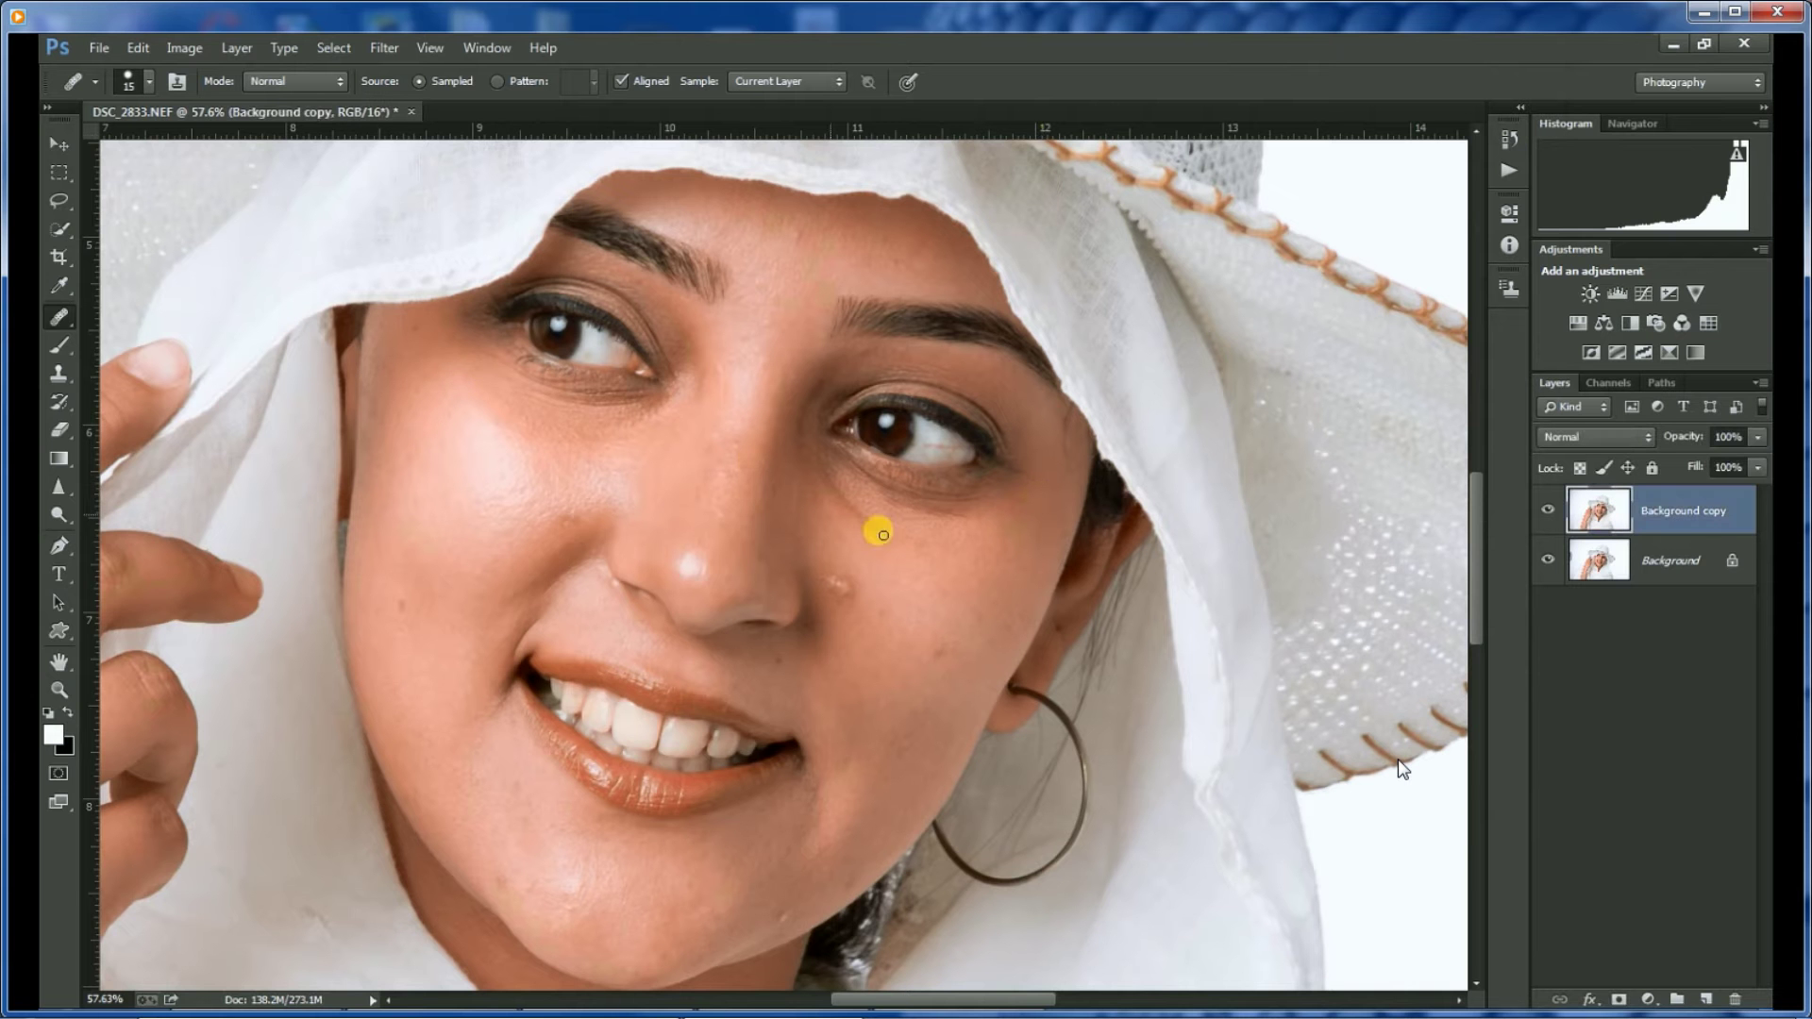
pyautogui.scroll(2, 987, 666)
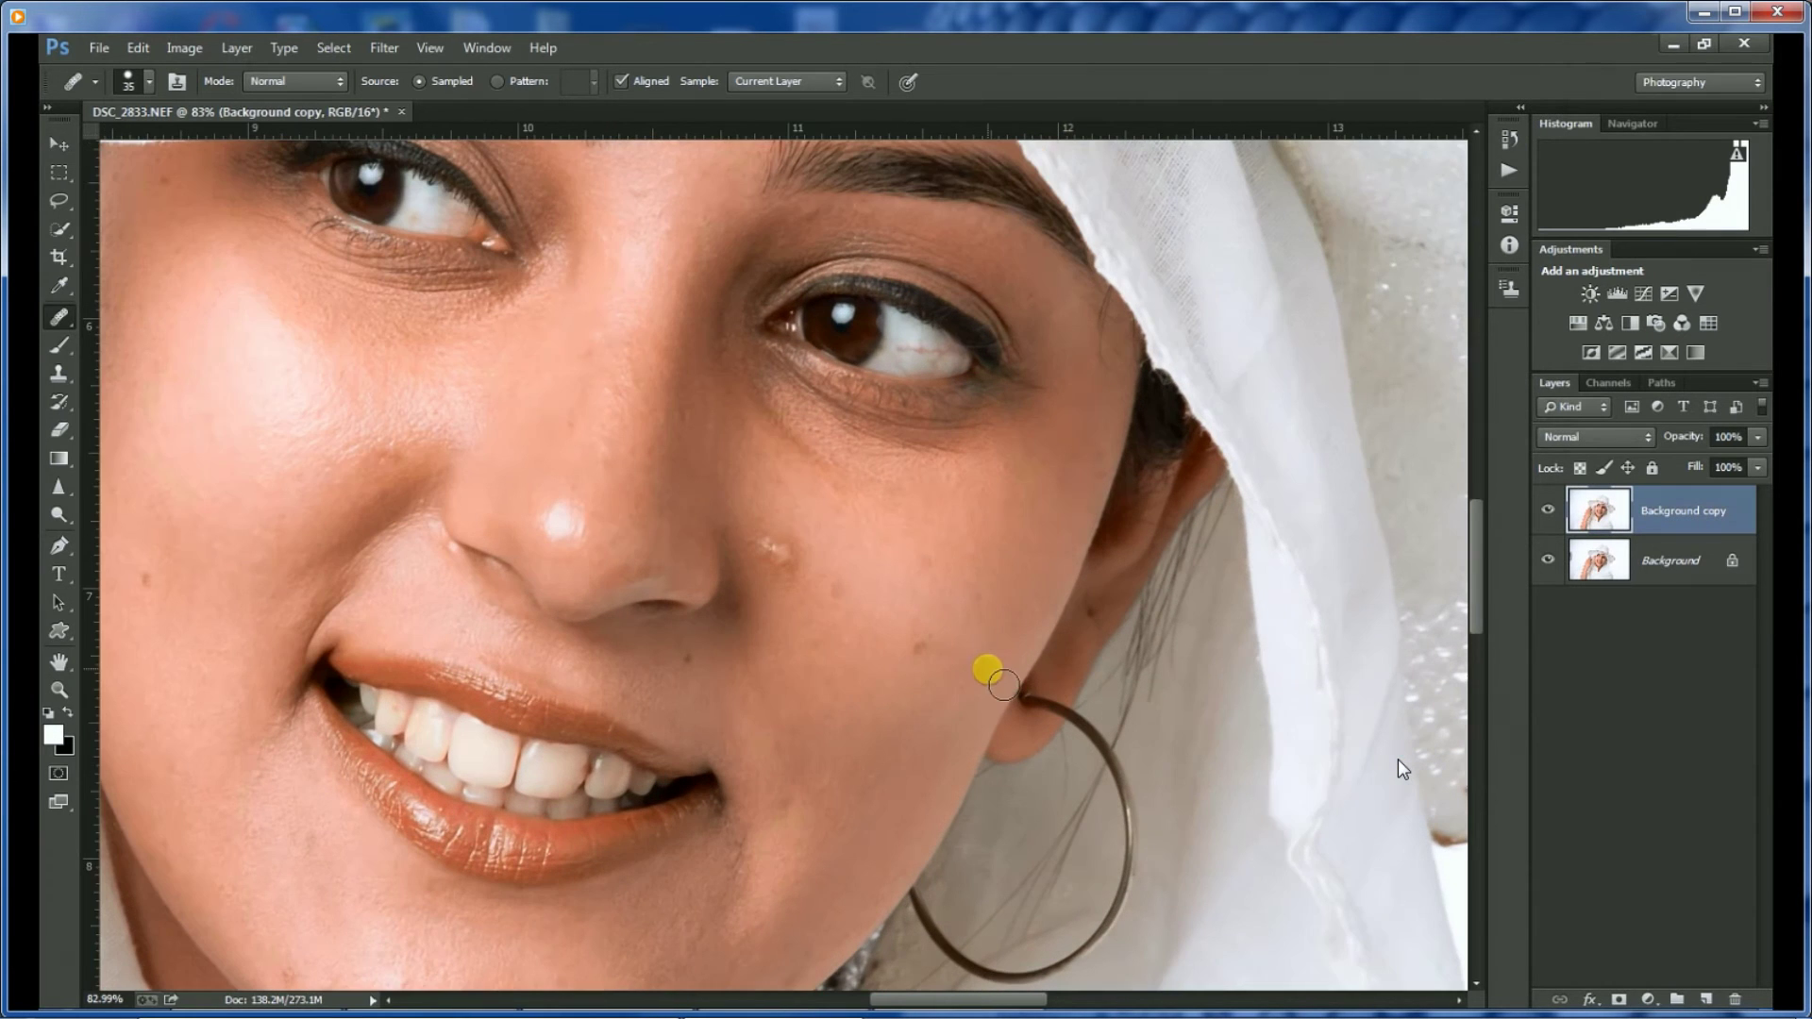
pyautogui.press(']')
pyautogui.press(']')
pyautogui.press('[')
pyautogui.click(926, 651)
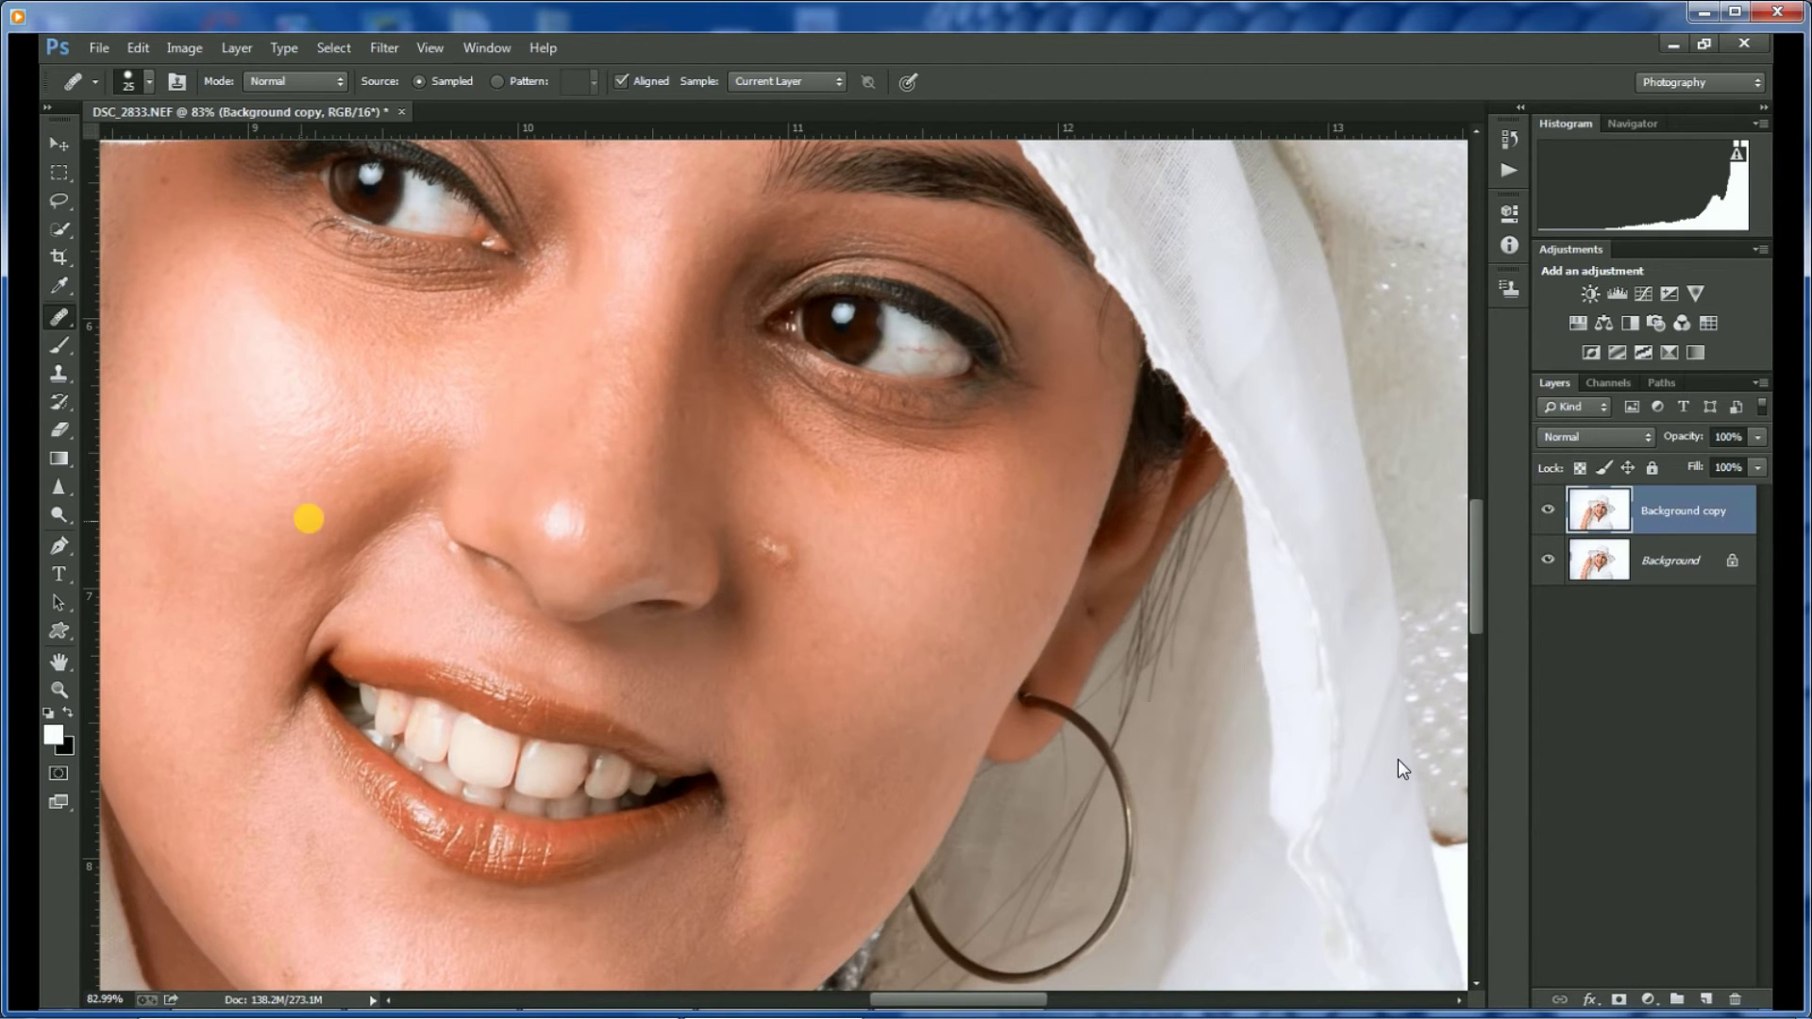
# Heal the blemishes beside the corner of the mouth and on the chin with the Healing Brush.
pyautogui.moveTo(303, 518); pyautogui.dragTo(882, 355)
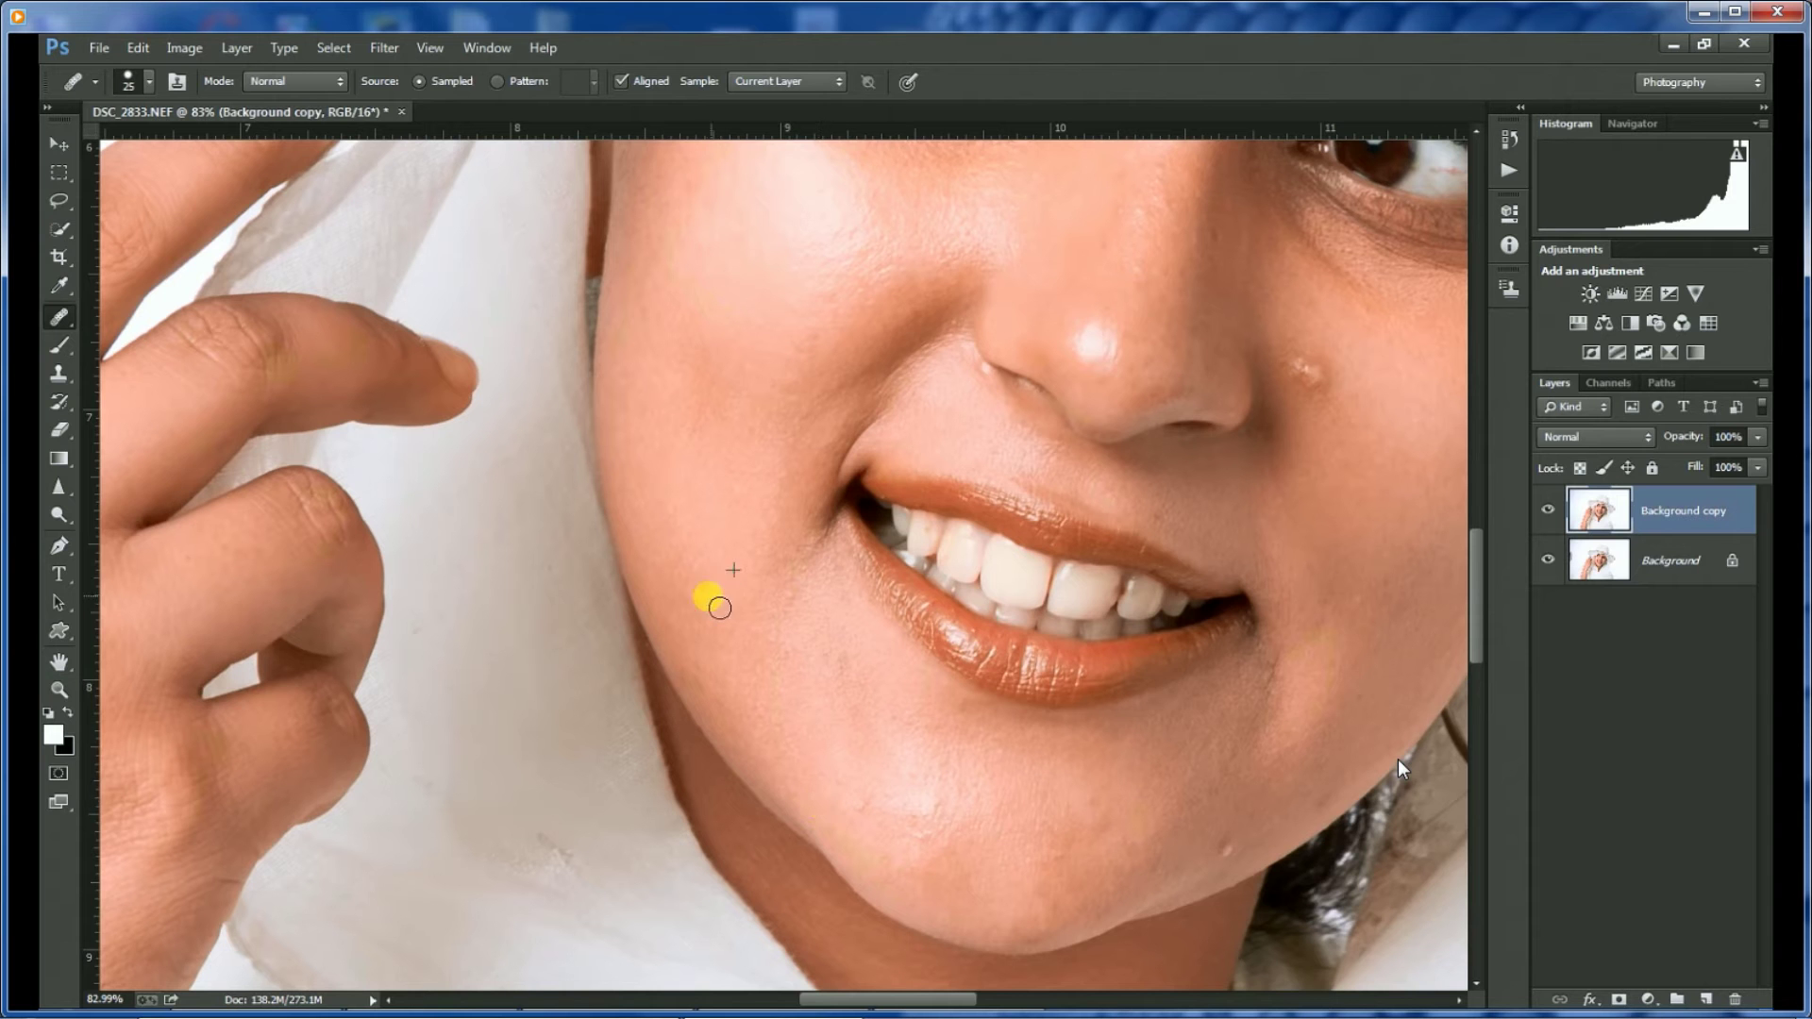
pyautogui.click(810, 547)
pyautogui.click(810, 564)
pyautogui.click(847, 665)
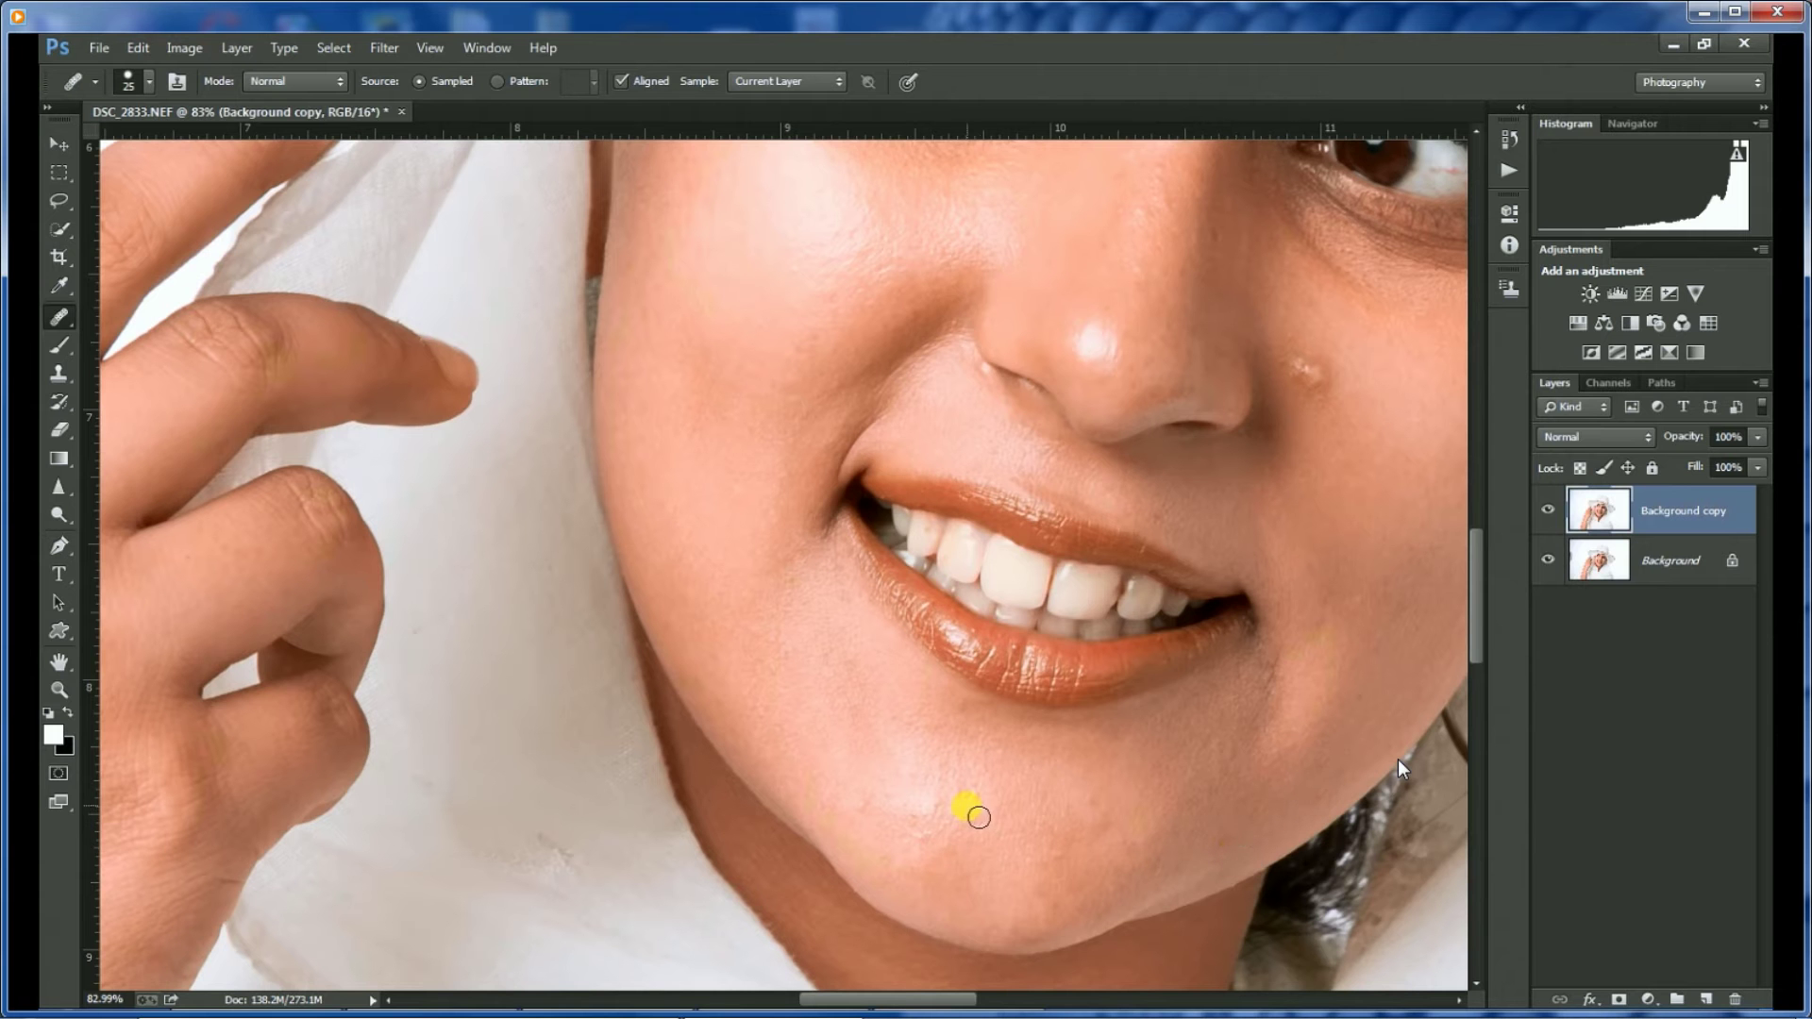
pyautogui.keyDown('alt'); pyautogui.click(925, 806); pyautogui.keyUp('alt')
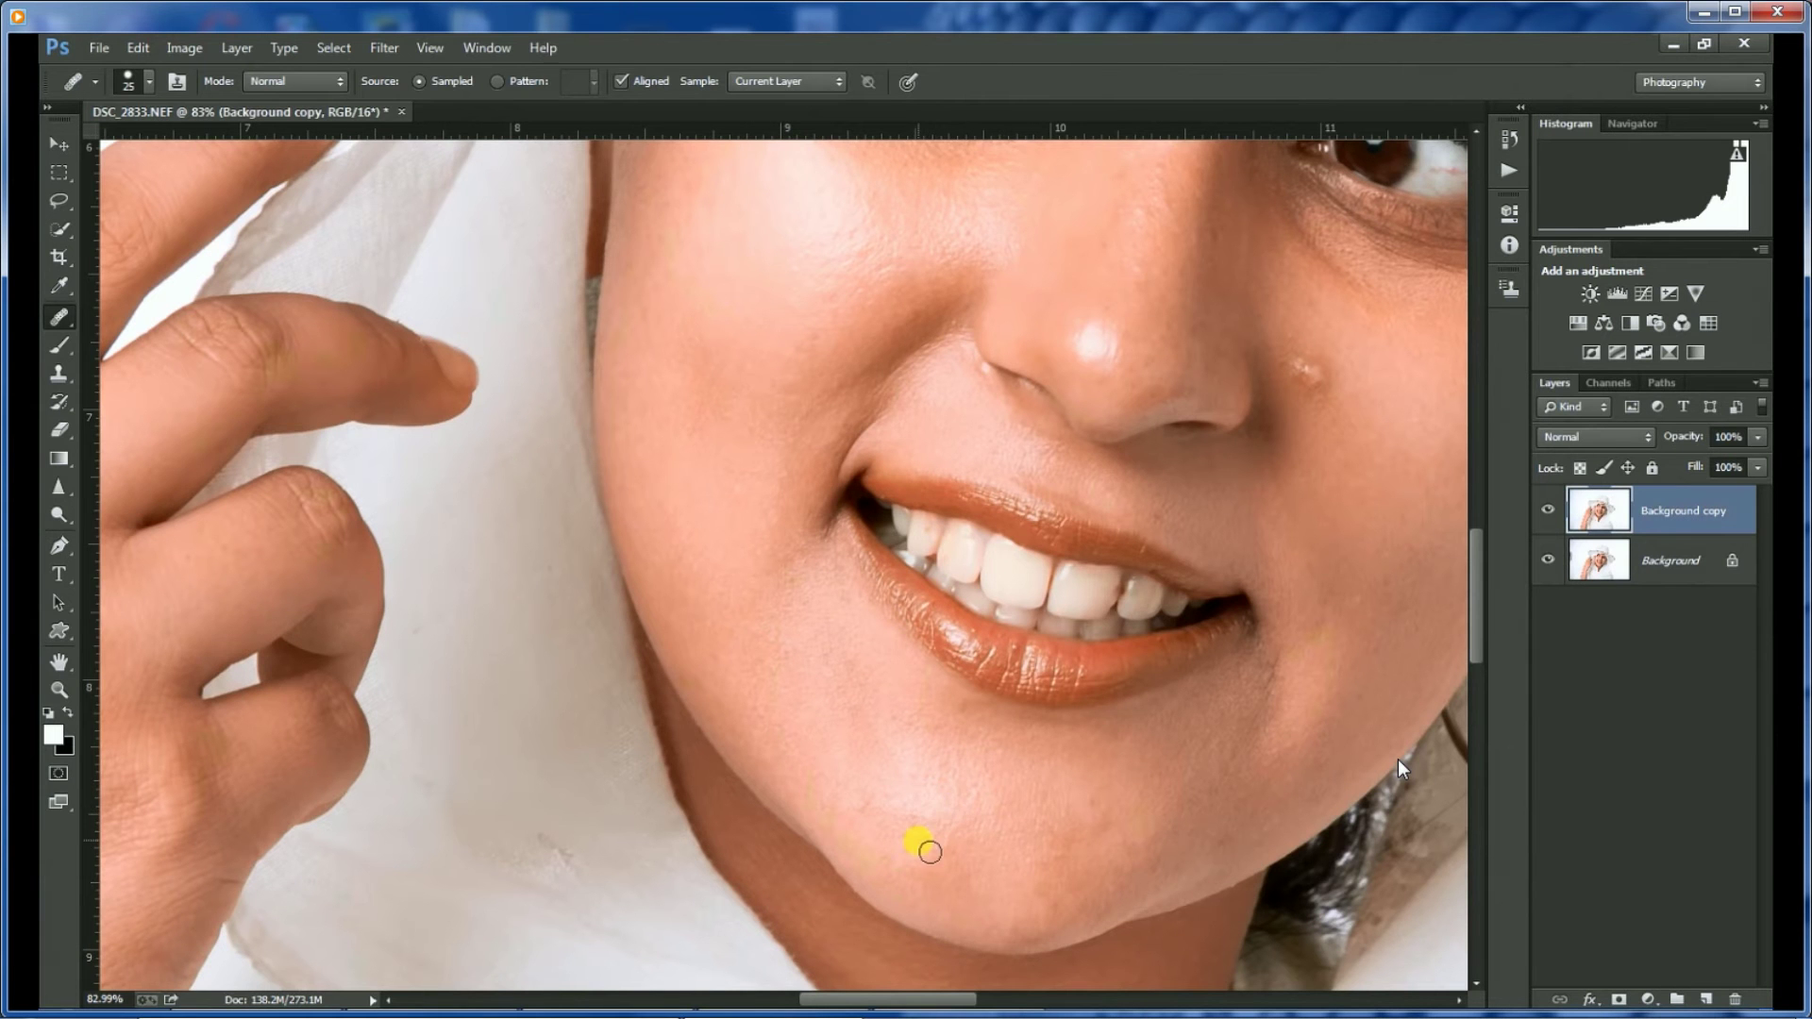
# Heal the small blemishes on the forehead and along the nose with the Healing Brush.
pyautogui.moveTo(1301, 462); pyautogui.dragTo(1036, 866)
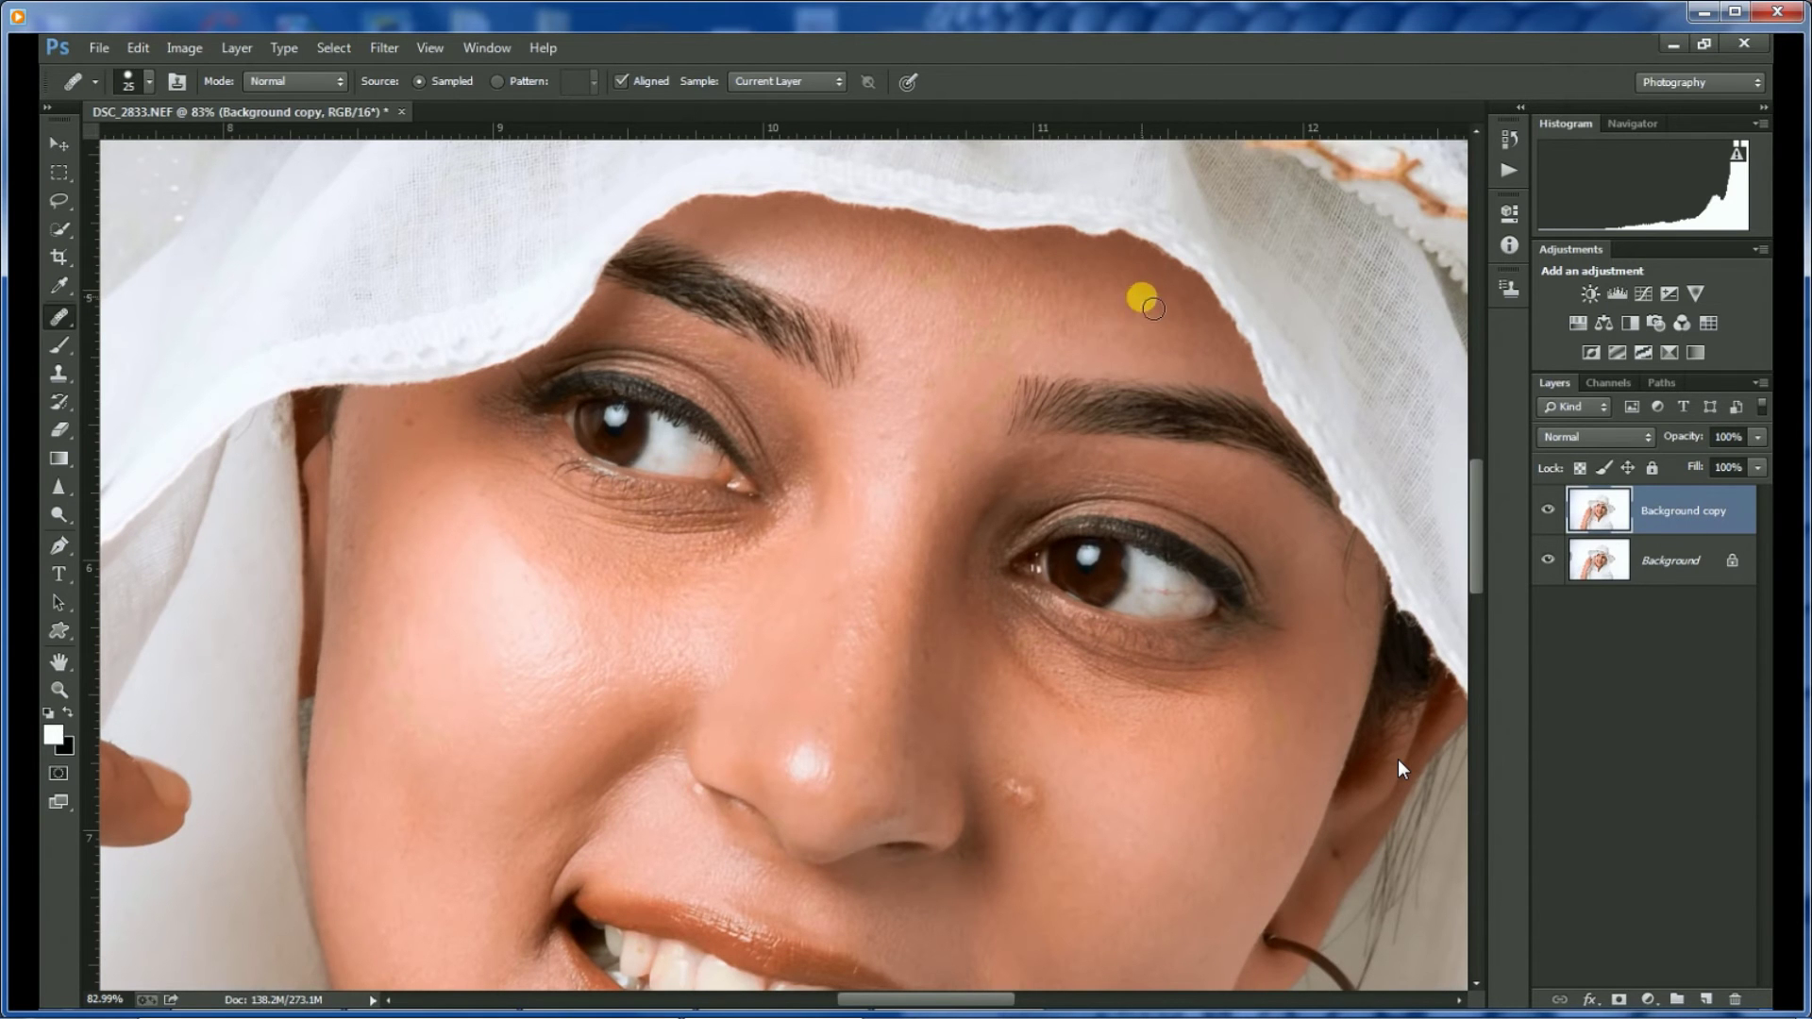
pyautogui.click(1027, 361)
pyautogui.moveTo(840, 600)
pyautogui.mouseDown()
pyautogui.moveTo(855, 636)
pyautogui.moveTo(838, 628)
pyautogui.moveTo(883, 627)
pyautogui.mouseUp()
pyautogui.press('space')
pyautogui.moveTo(920, 674); pyautogui.dragTo(766, 521)
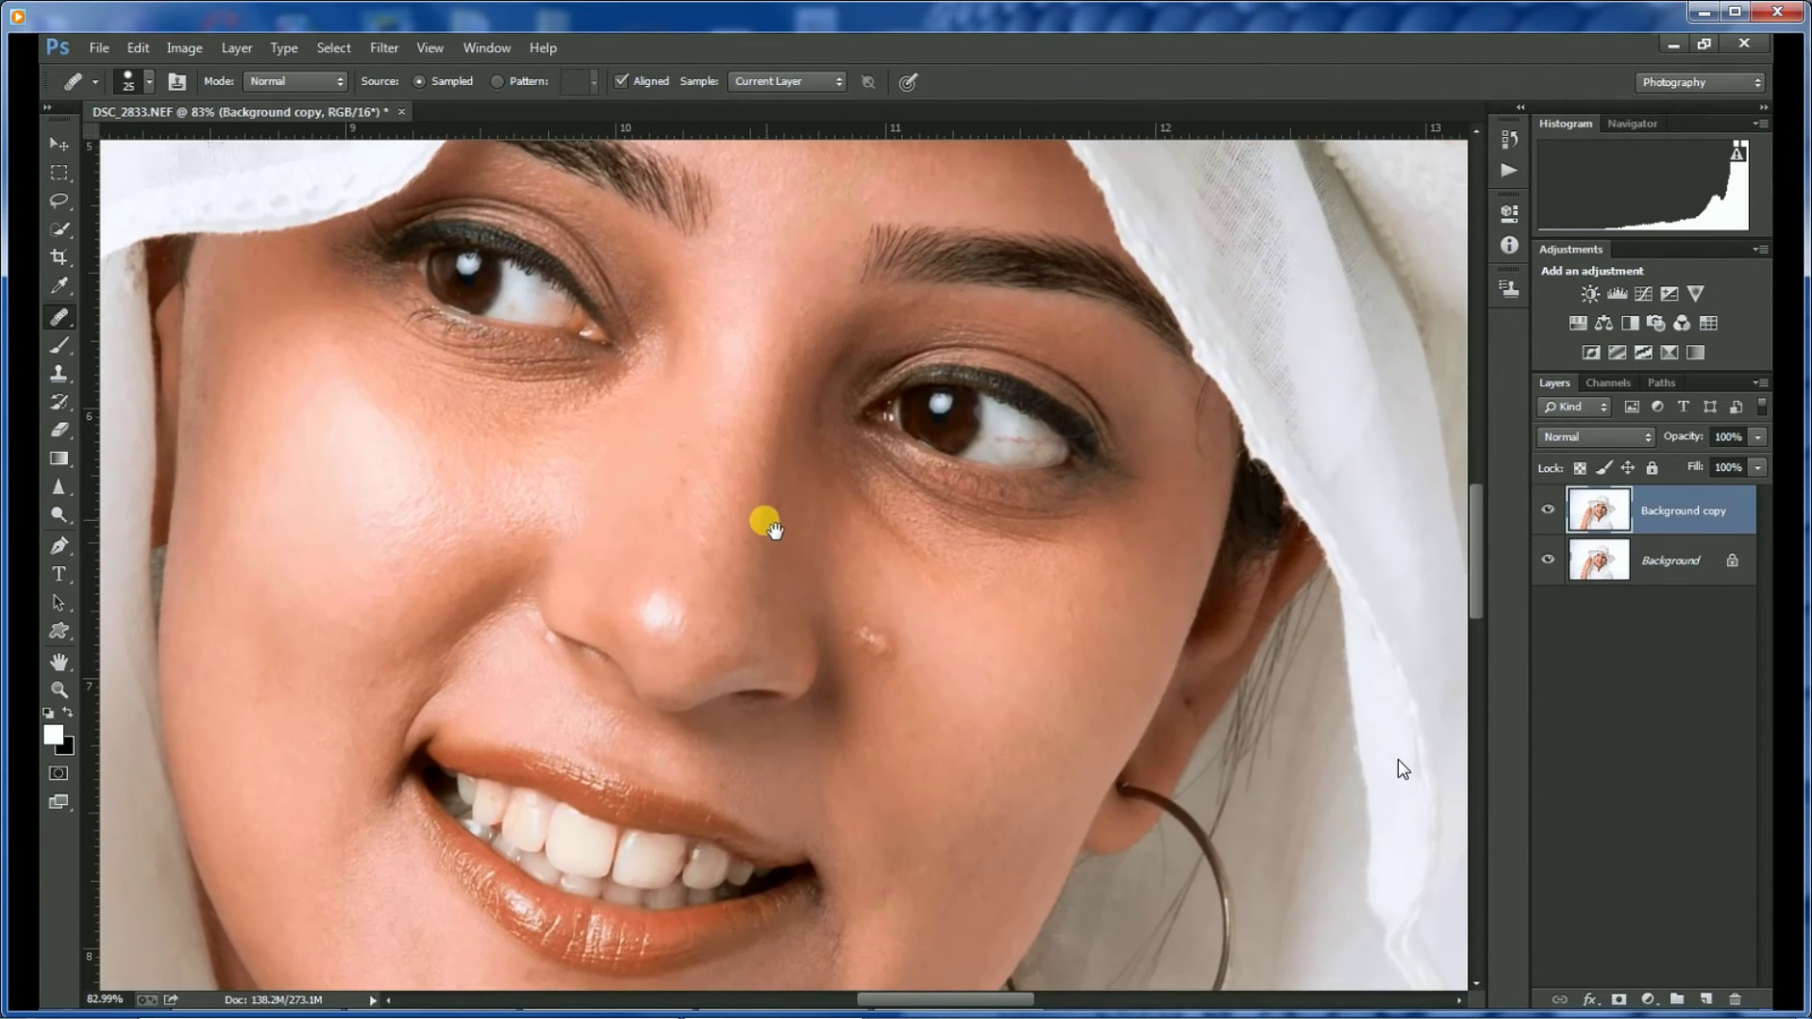
pyautogui.moveTo(677, 623)
pyautogui.mouseDown()
pyautogui.moveTo(638, 608)
pyautogui.moveTo(676, 578)
pyautogui.mouseUp()
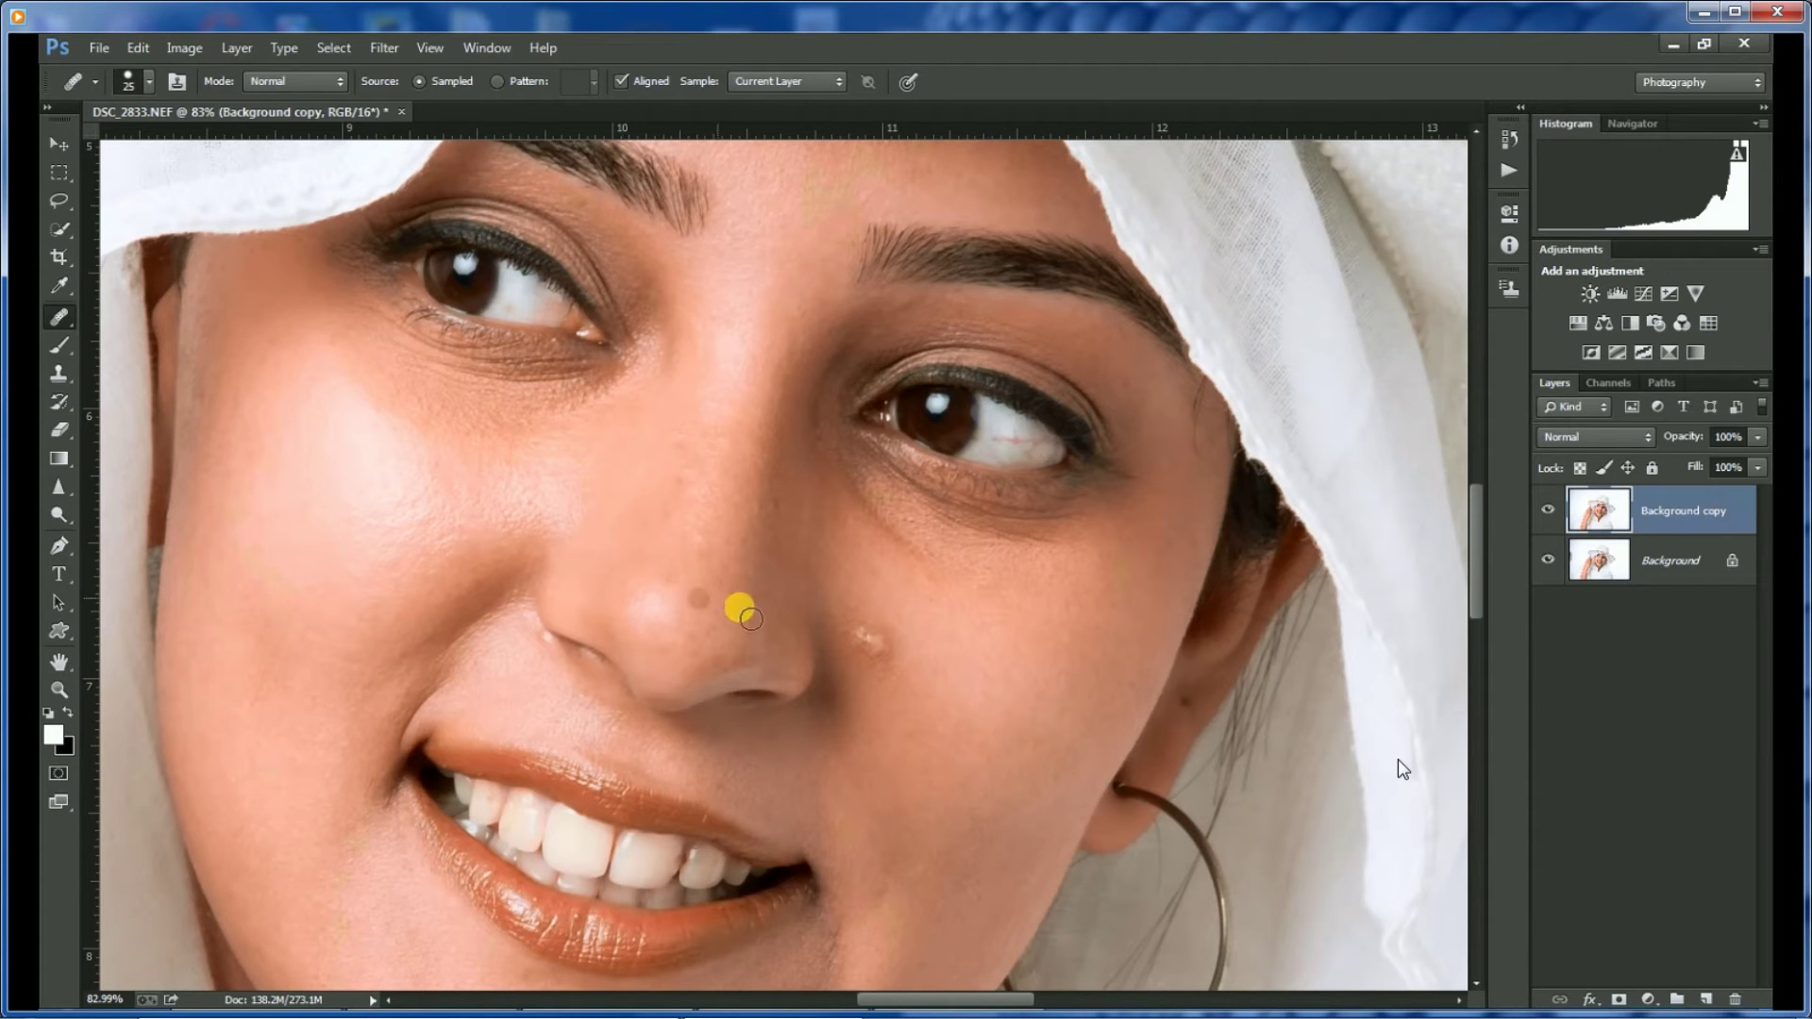
pyautogui.moveTo(941, 652)
pyautogui.mouseDown()
pyautogui.moveTo(869, 618)
pyautogui.moveTo(870, 685)
pyautogui.moveTo(917, 683)
pyautogui.moveTo(911, 642)
pyautogui.mouseUp()
# Patch the raised blemish on the cheek beside the nose with clean skin from lower on the cheek, and clear the selection.
pyautogui.click(54, 320)
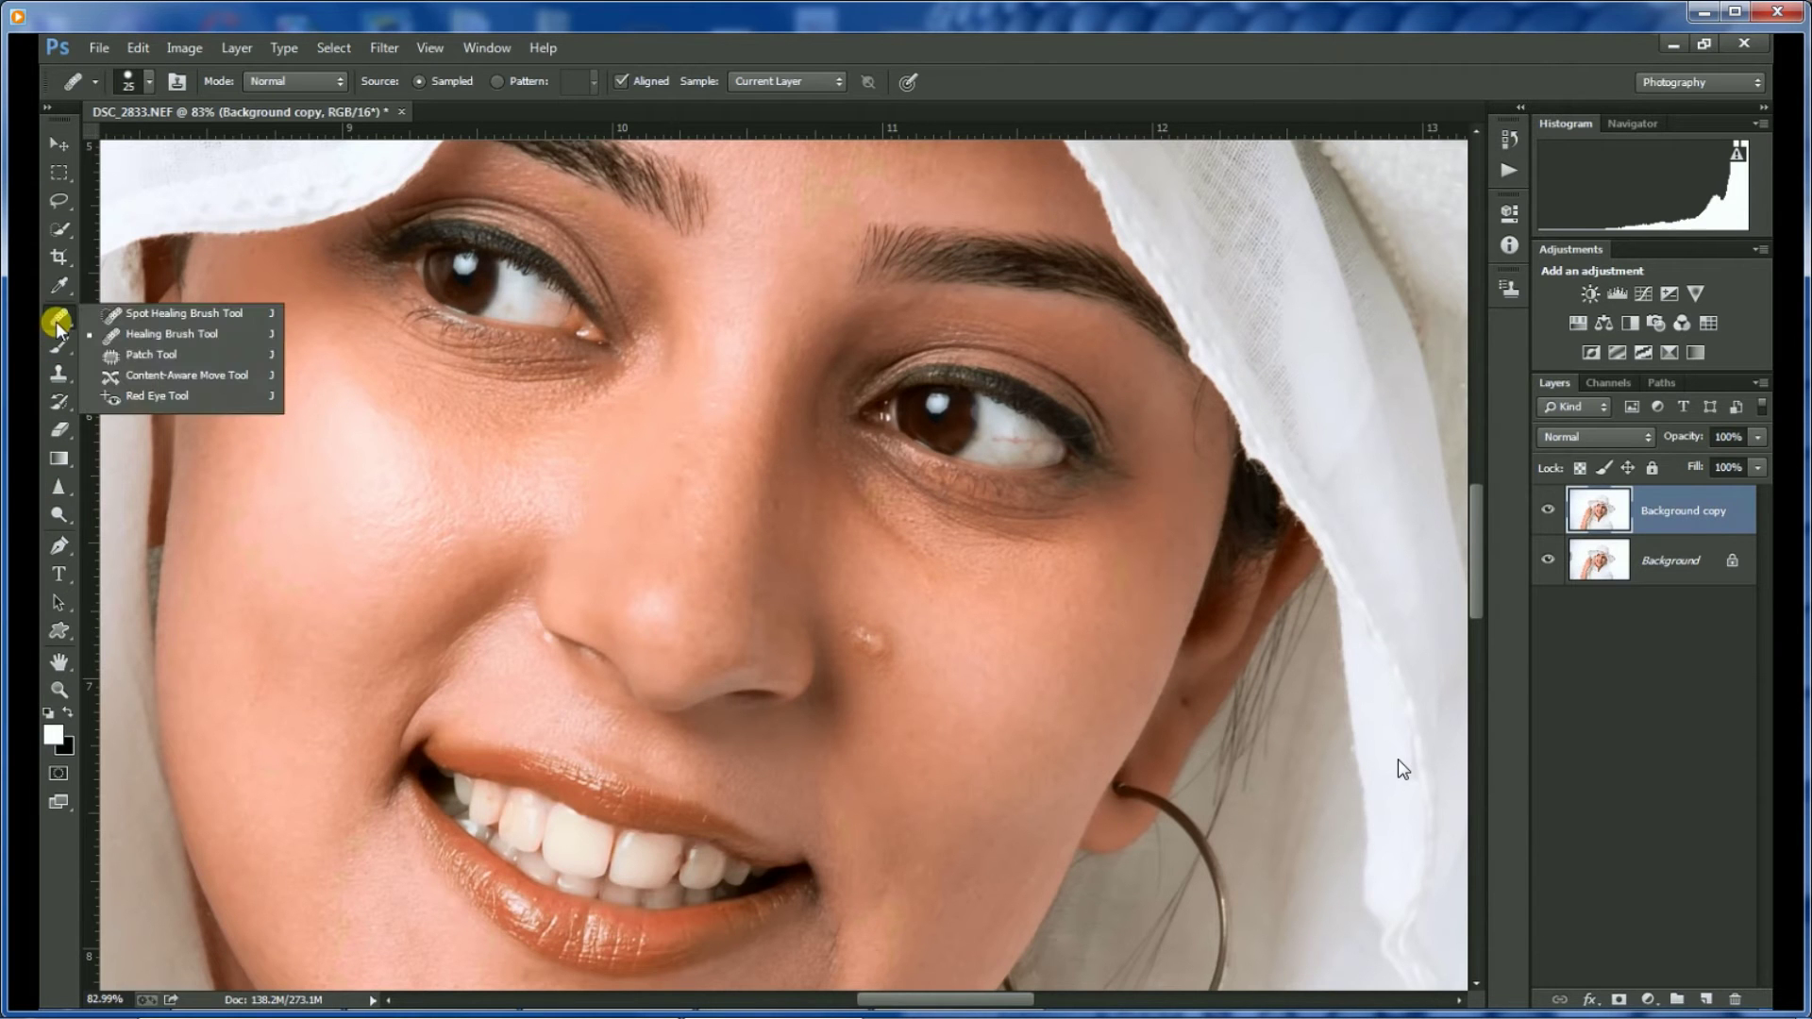
pyautogui.click(156, 357)
pyautogui.moveTo(897, 626)
pyautogui.mouseDown()
pyautogui.moveTo(933, 653)
pyautogui.moveTo(840, 604)
pyautogui.moveTo(845, 659)
pyautogui.moveTo(885, 684)
pyautogui.moveTo(926, 652)
pyautogui.moveTo(897, 659)
pyautogui.moveTo(947, 743)
pyautogui.moveTo(976, 752)
pyautogui.mouseUp()
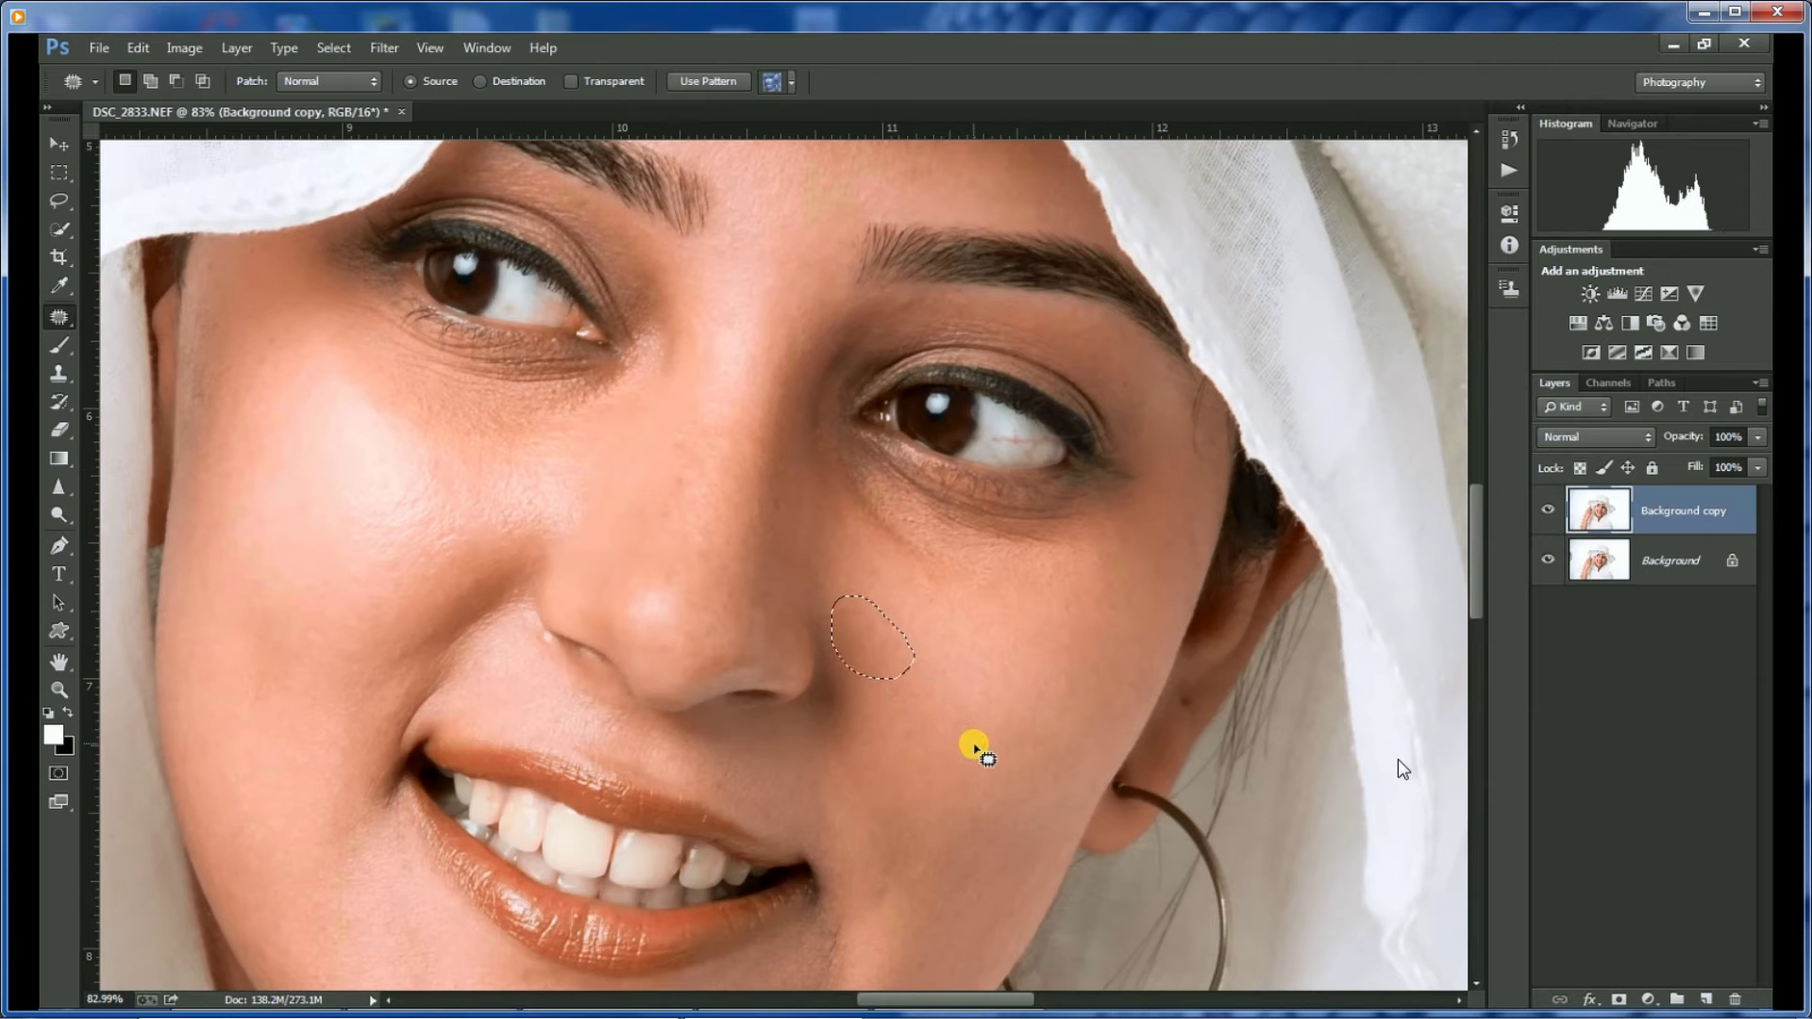
pyautogui.hotkey('ctrl', 'd')
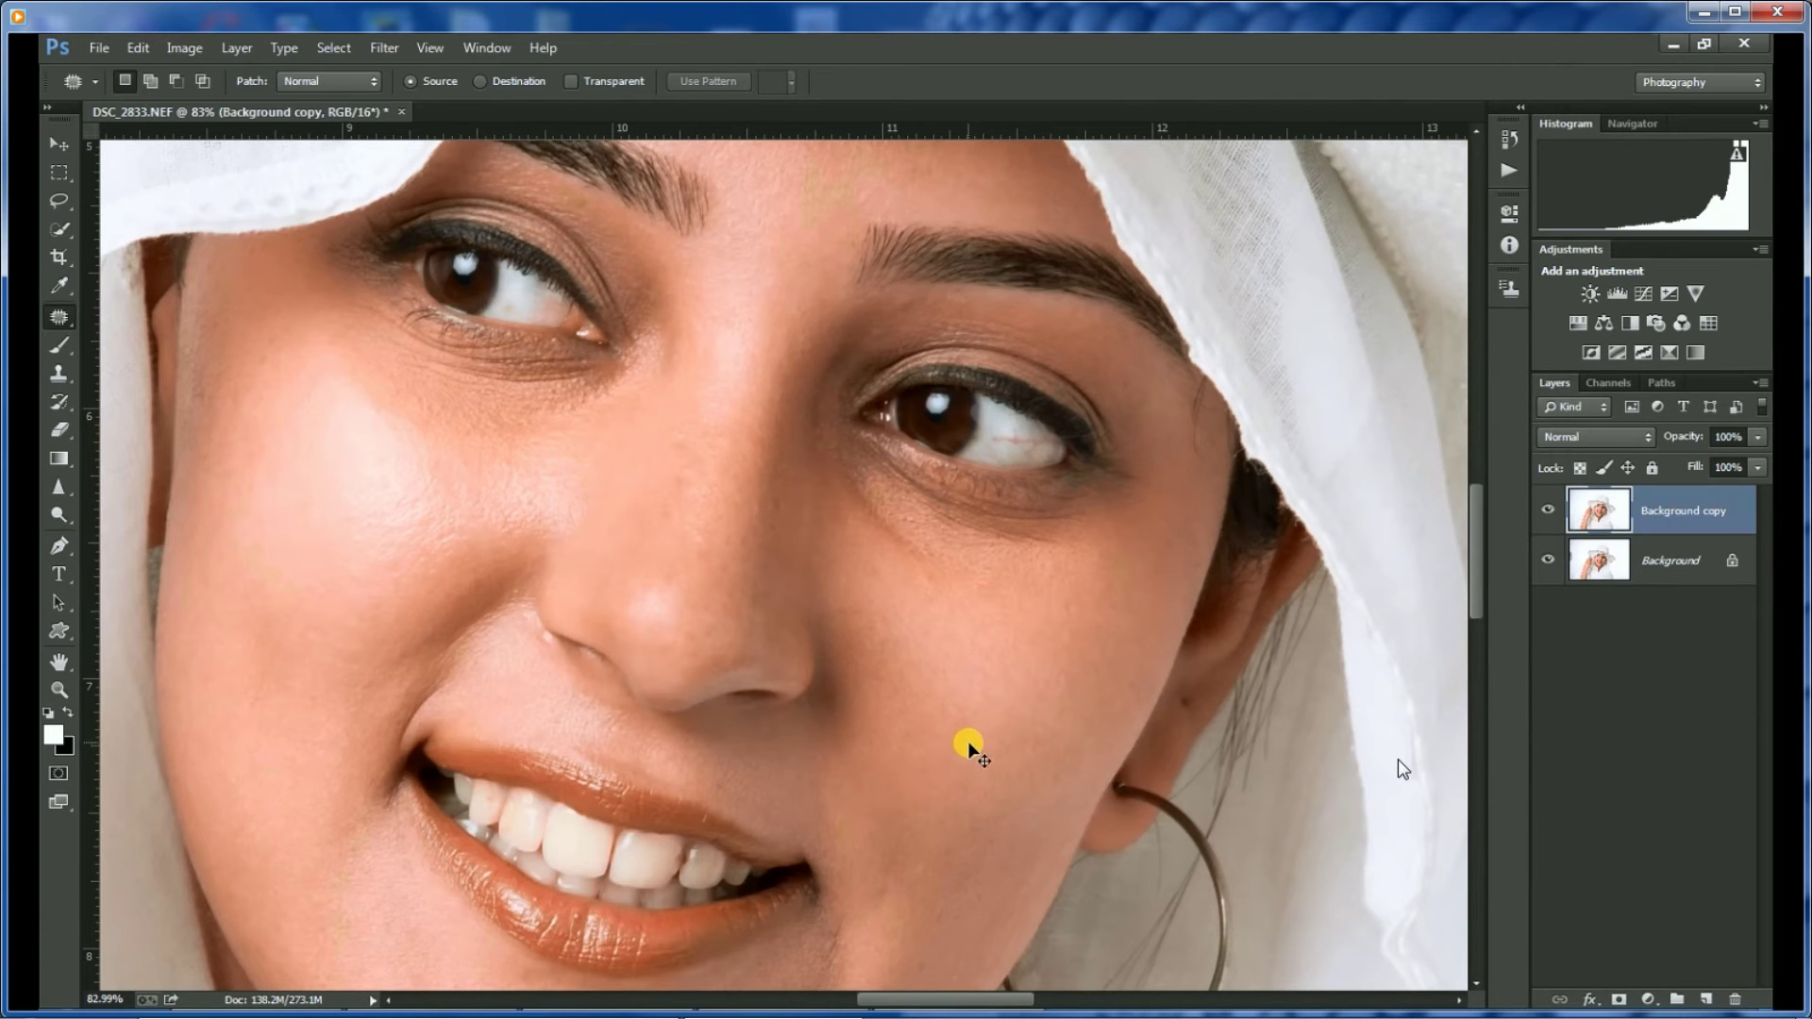
# Retouch the patched area on the cheek beside the nose with the 25 px Healing Brush.
pyautogui.scroll(2, 861, 619)
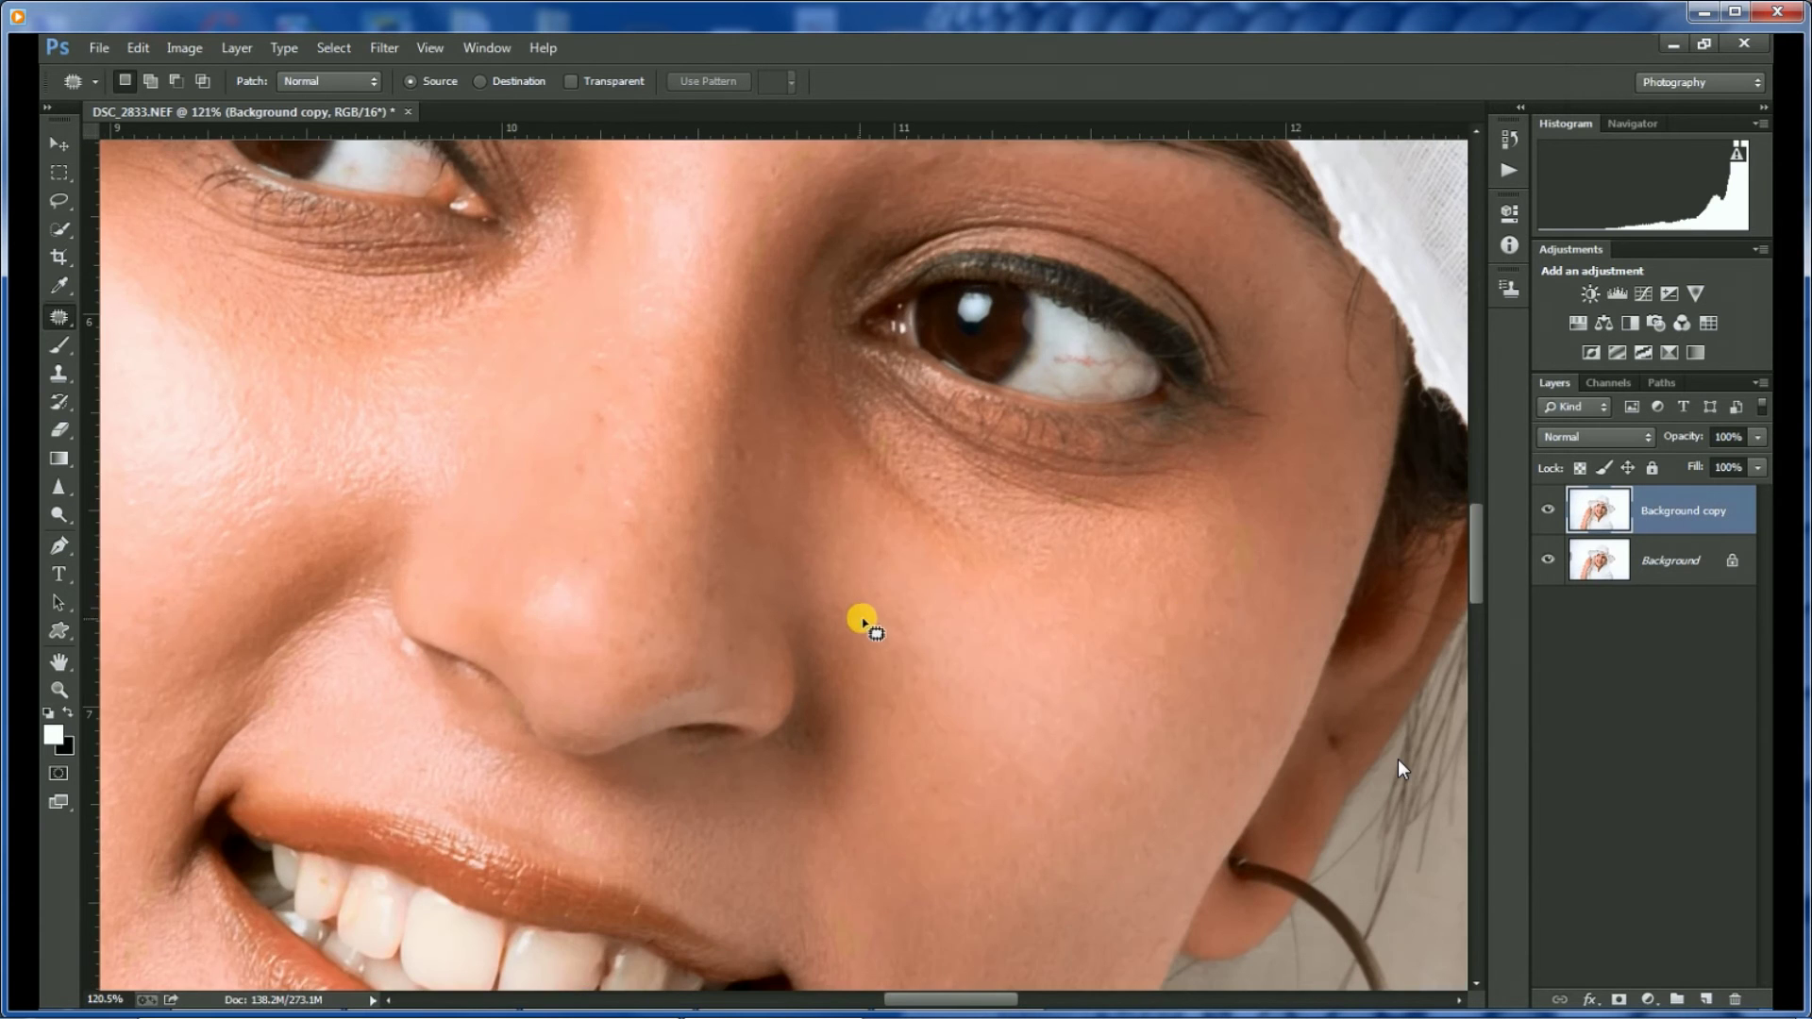
pyautogui.scroll(2, 1106, 627)
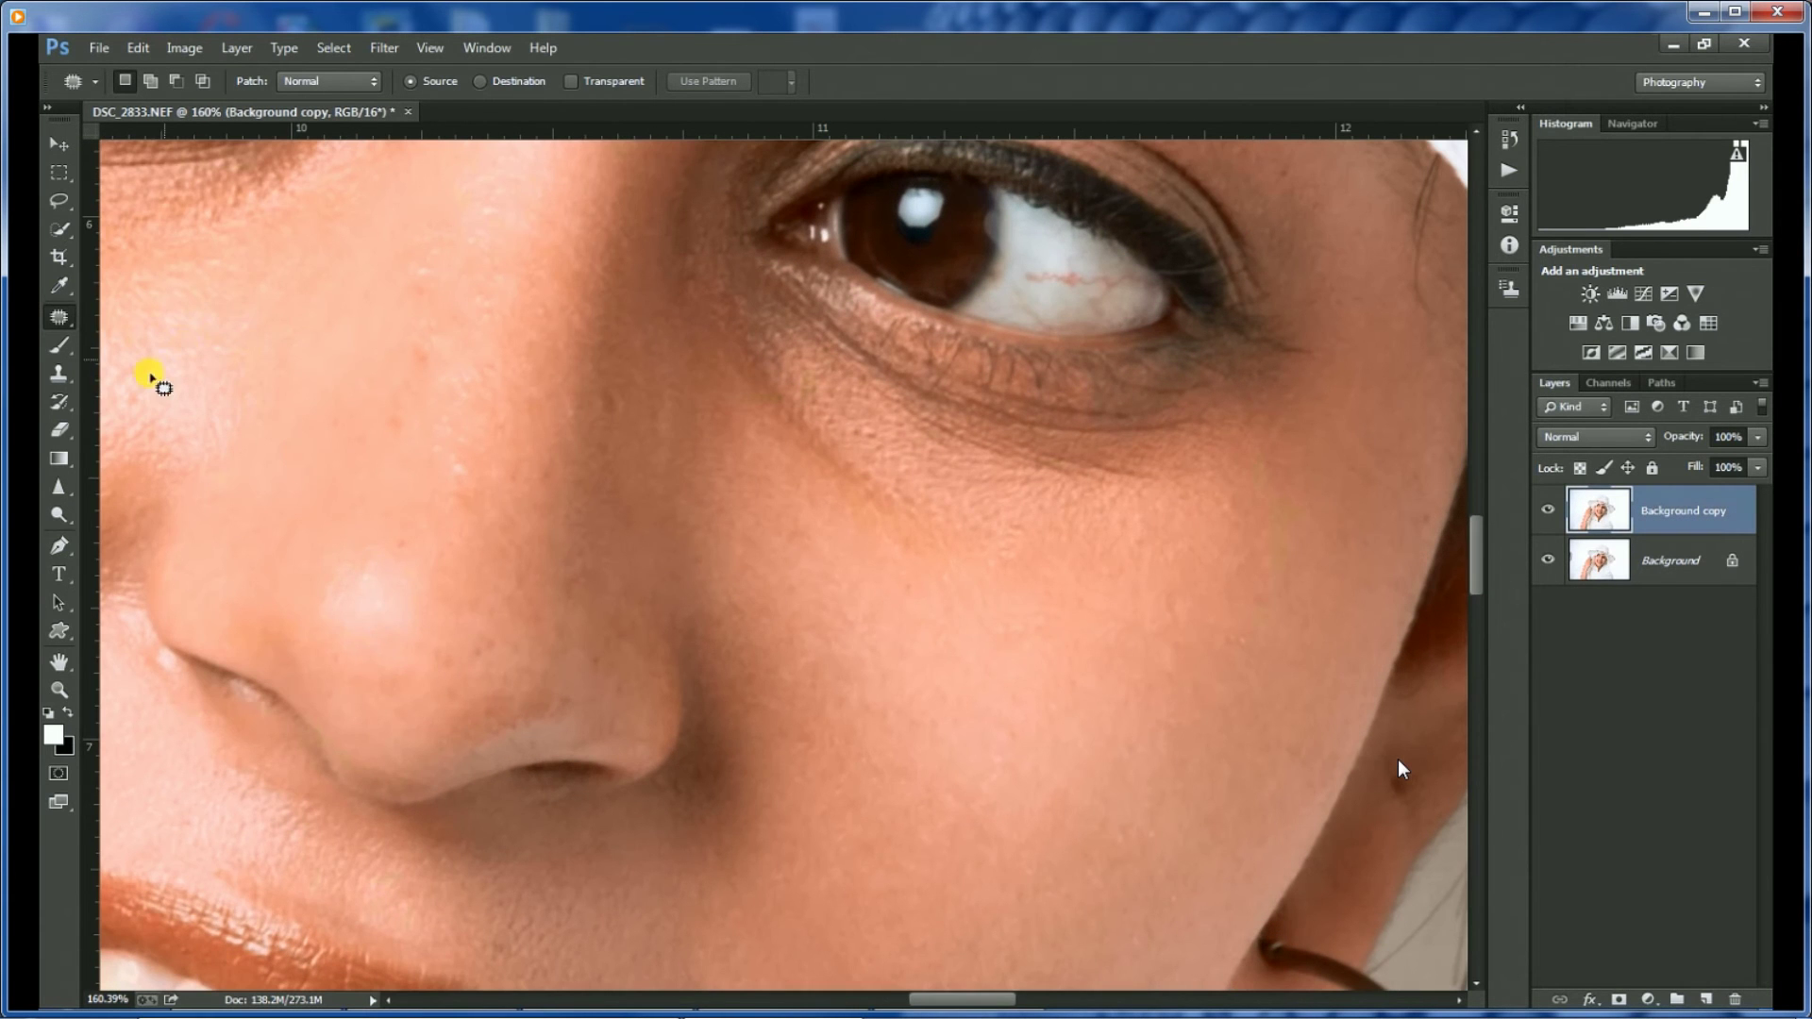
pyautogui.rightClick(66, 316)
pyautogui.click(165, 341)
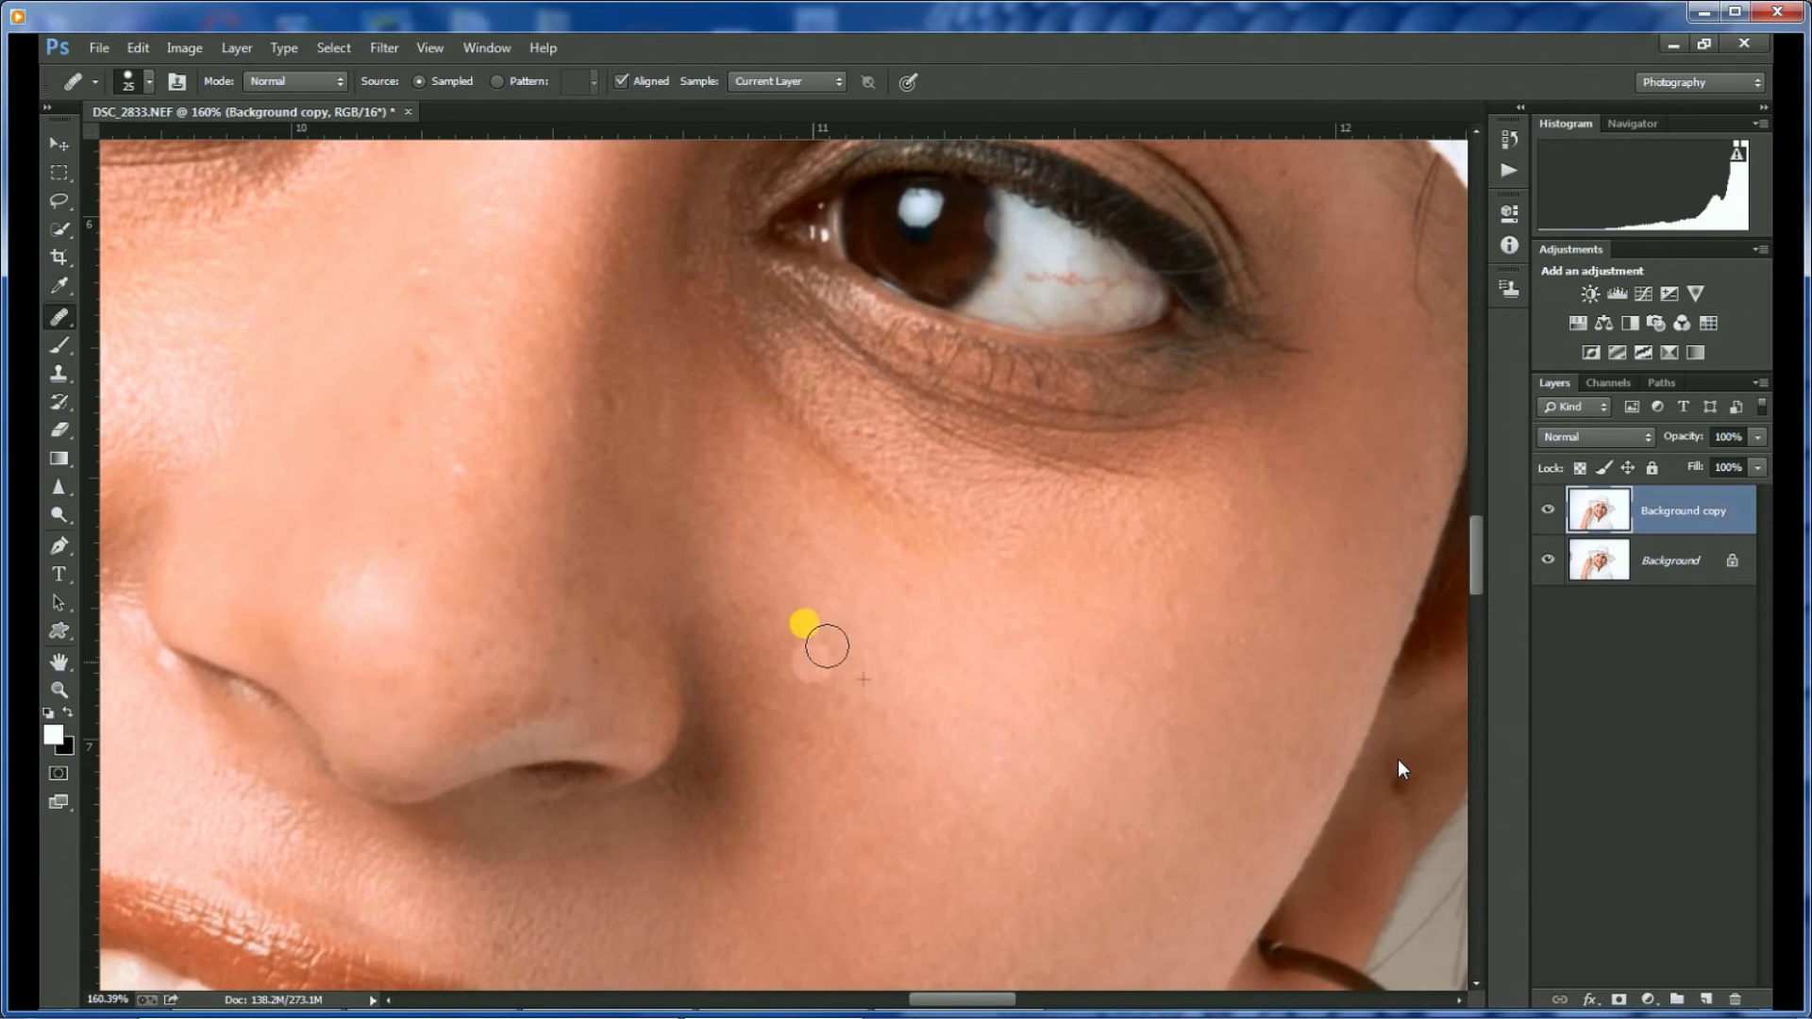
pyautogui.keyDown('alt'); pyautogui.click(431, 436); pyautogui.keyUp('alt')
# Heal the tiny spots on the bridge and side of the nose with a 10 px Healing Brush.
pyautogui.moveTo(431, 436); pyautogui.dragTo(1004, 518)
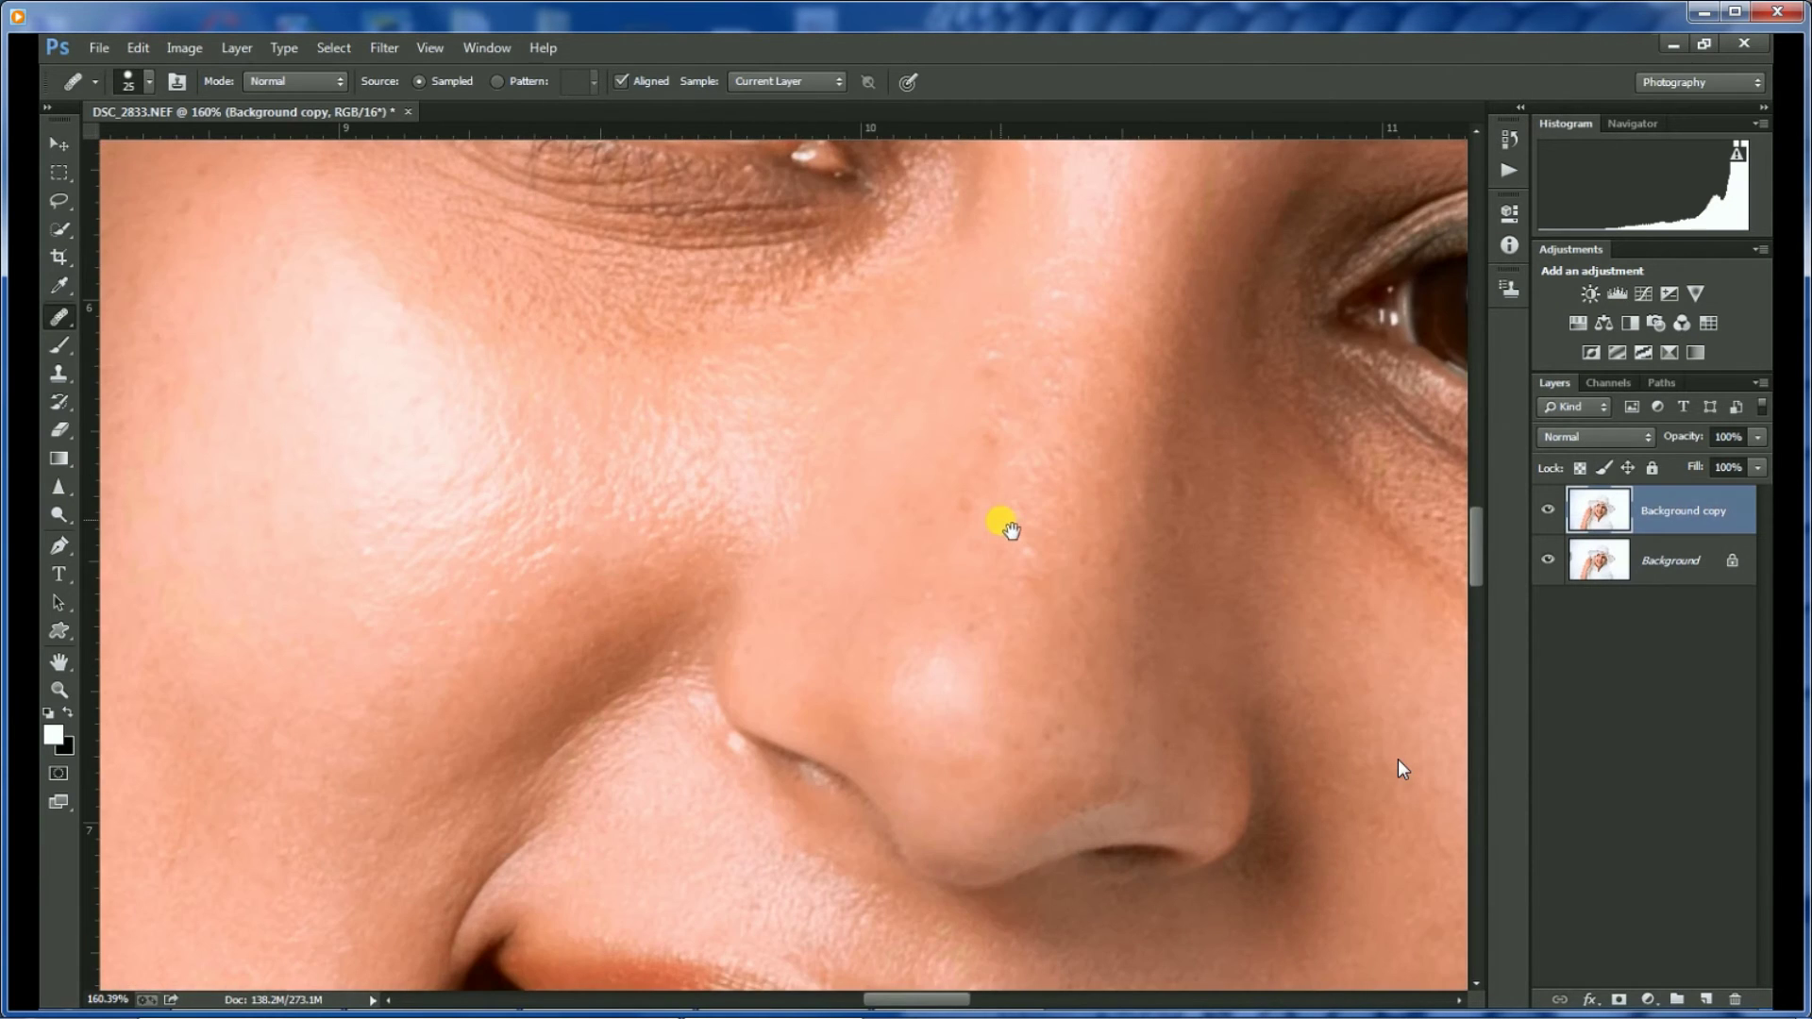
pyautogui.press('[')
pyautogui.click(987, 373)
pyautogui.click(1173, 492)
pyautogui.moveTo(593, 444); pyautogui.dragTo(891, 524)
pyautogui.scroll(-5, 894, 523)
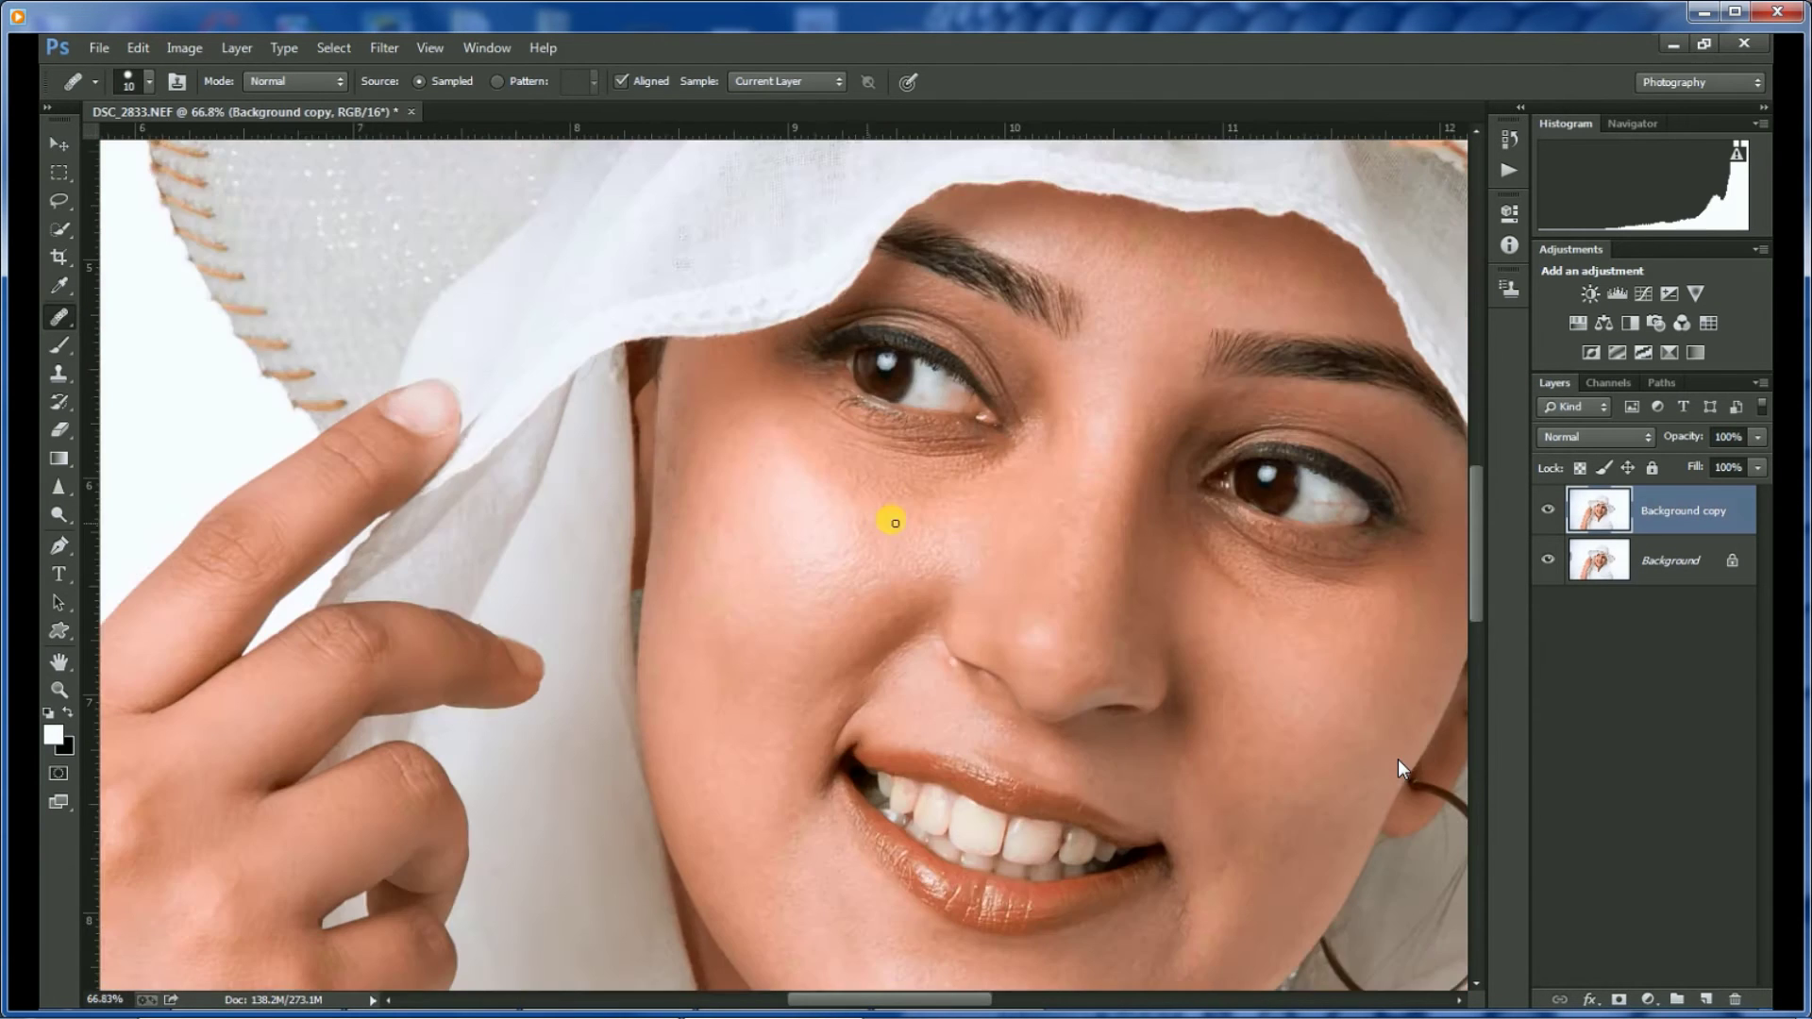
pyautogui.scroll(-2, 1003, 550)
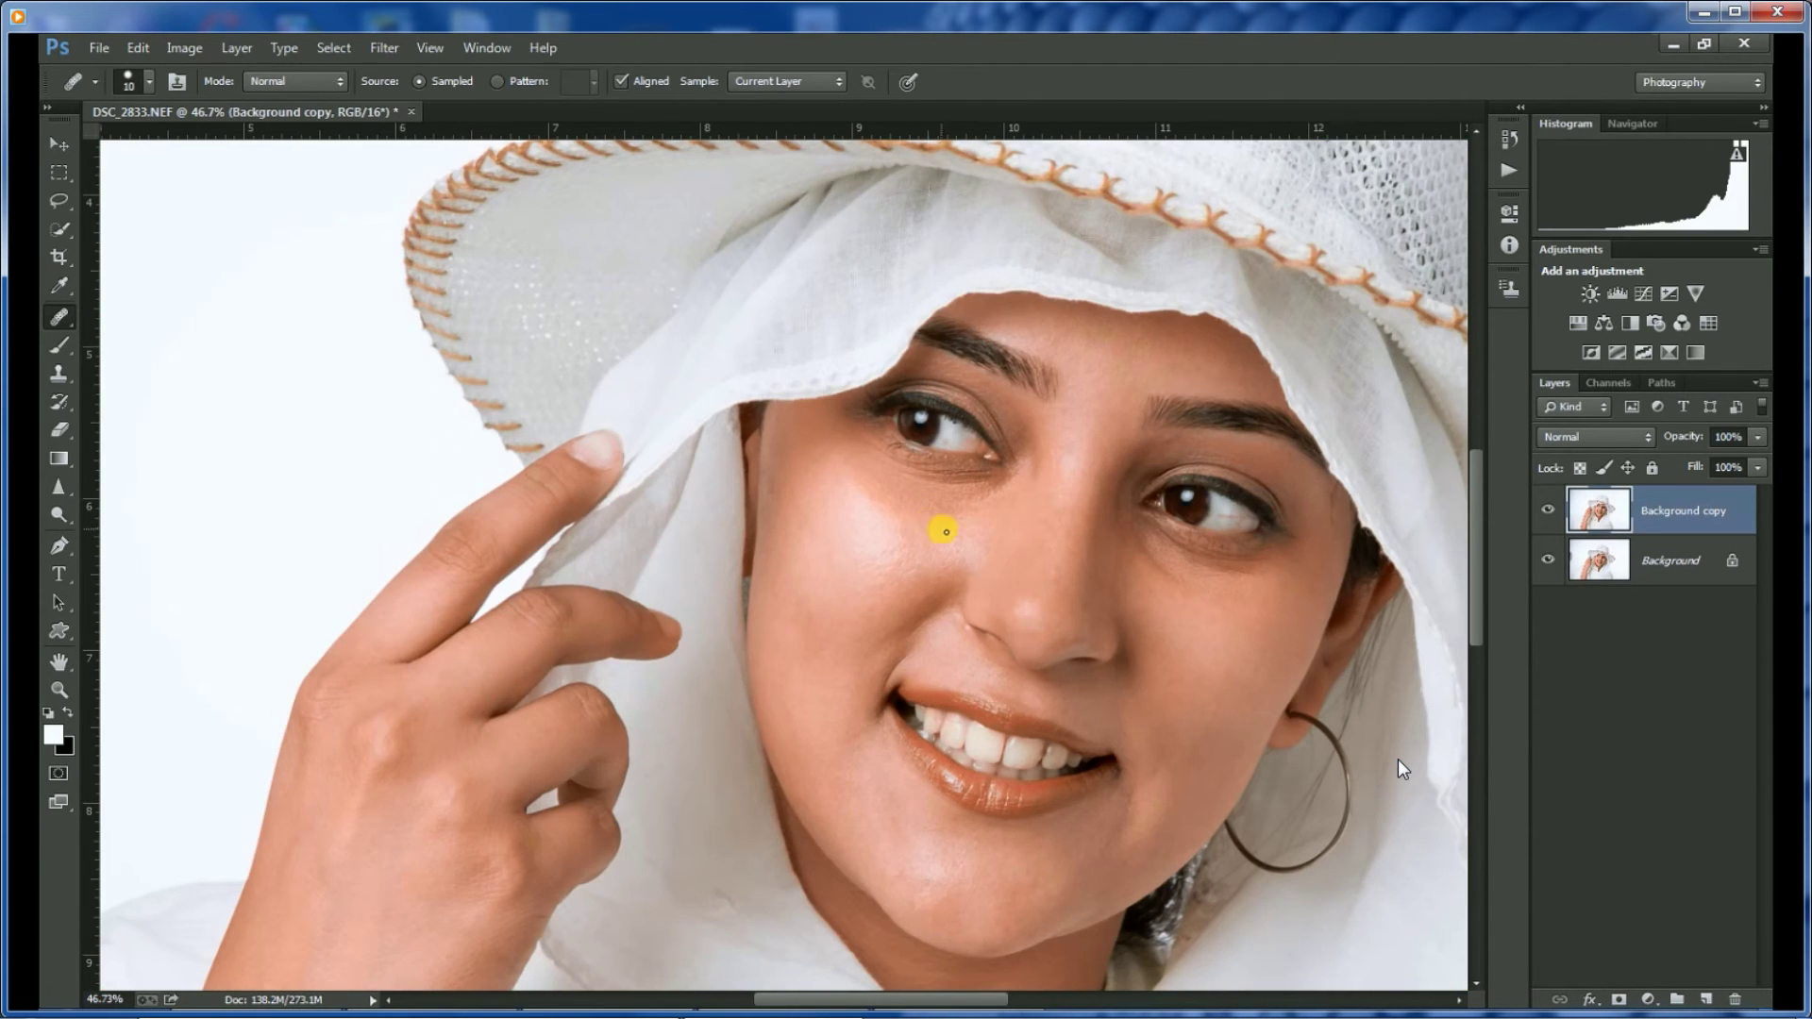
# Heal the fine lines and spots on the cheek below the eye with a 50 px Healing Brush.
pyautogui.press(']')
pyautogui.click(881, 519)
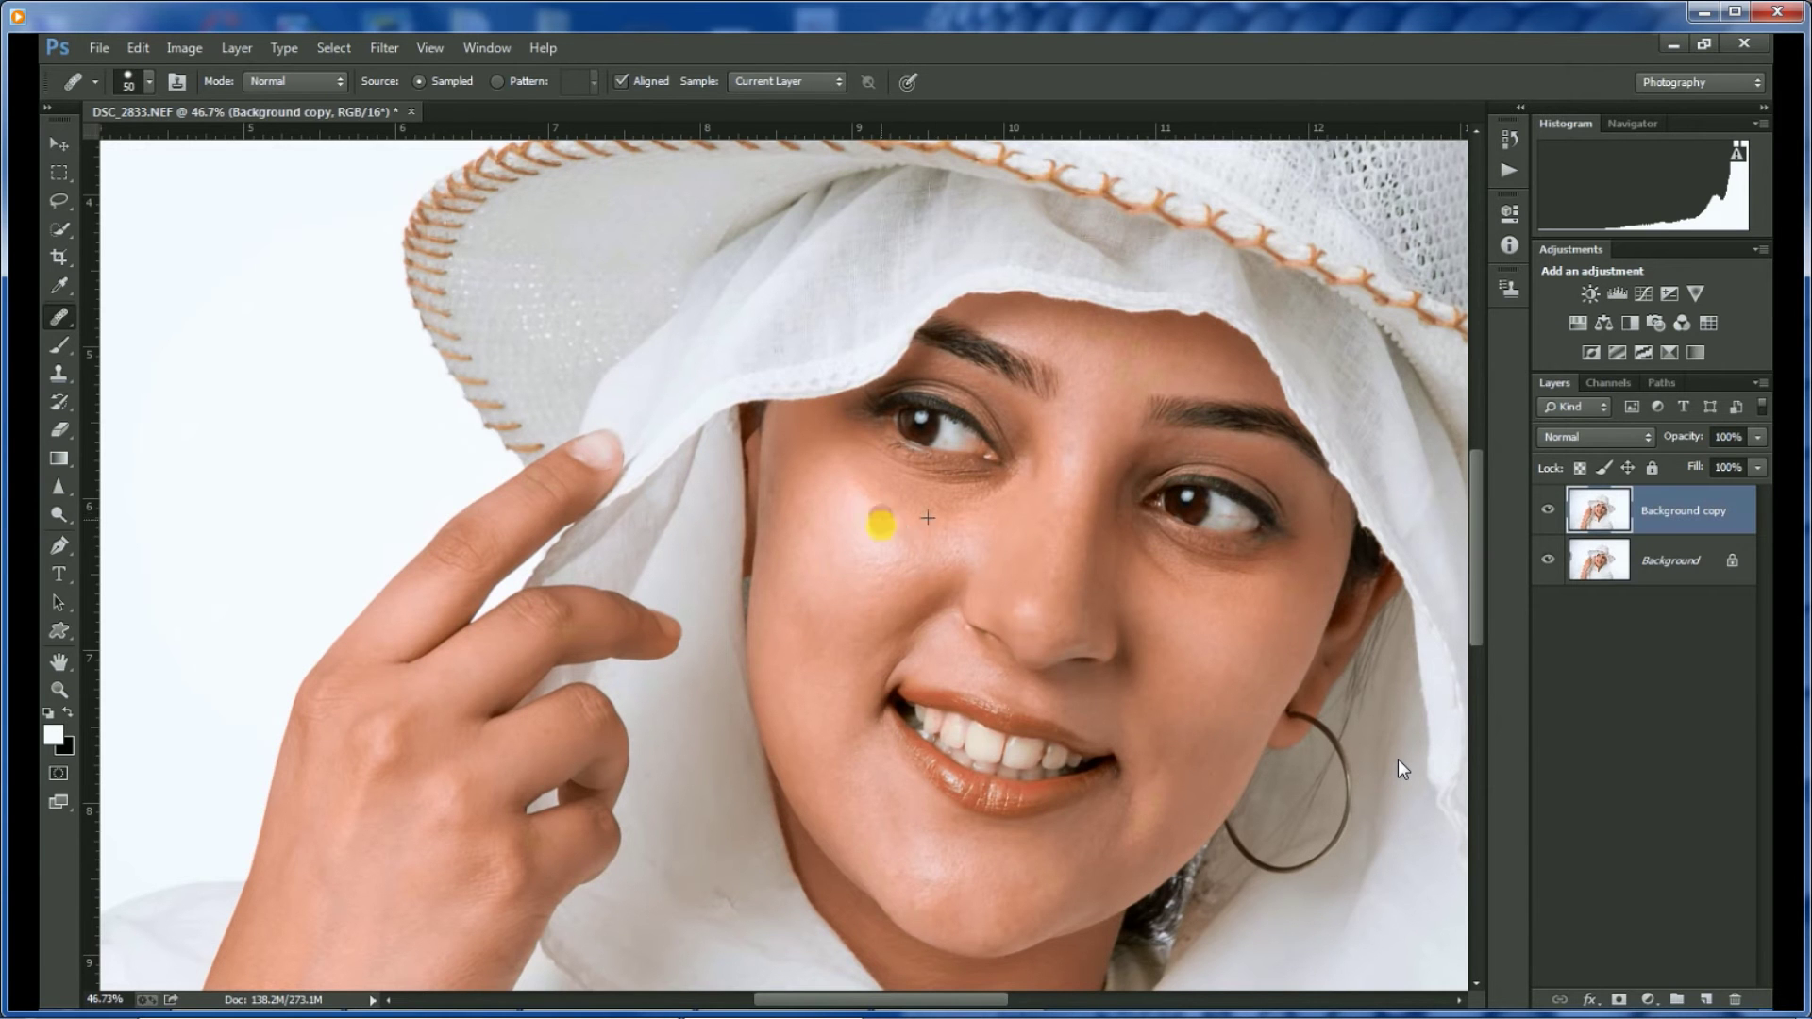
pyautogui.click(873, 511)
pyautogui.click(901, 527)
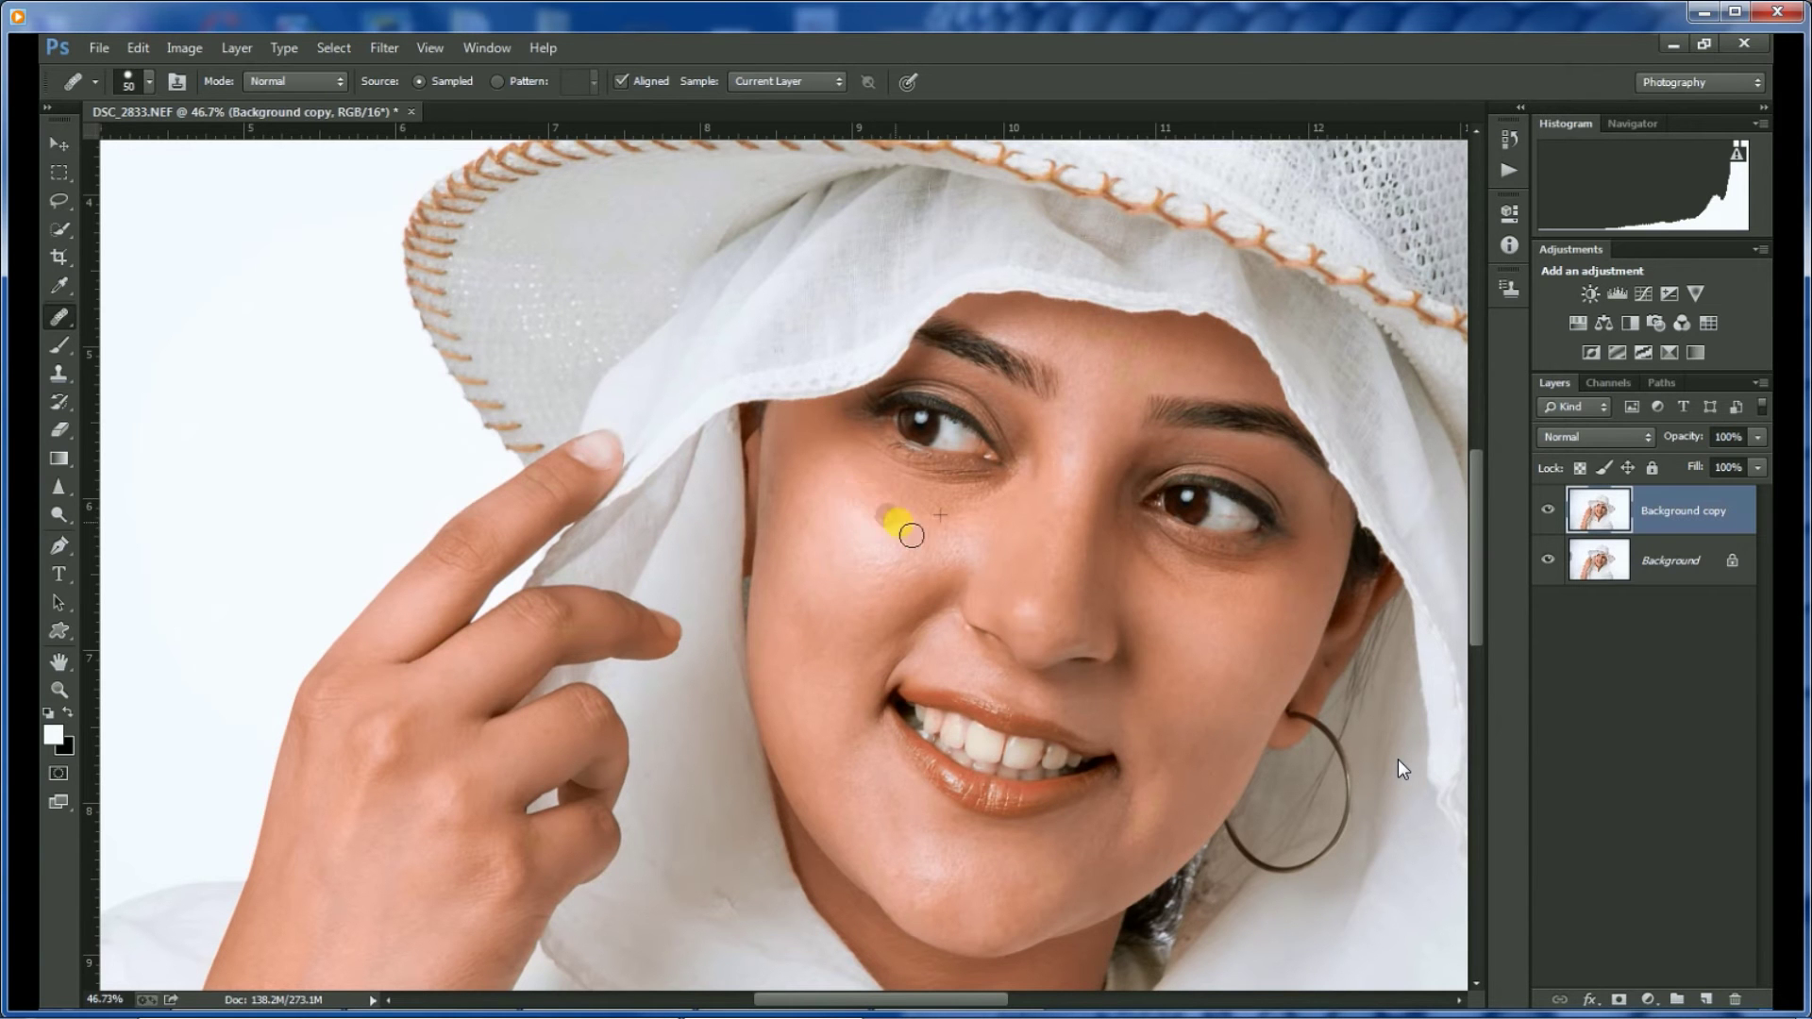
pyautogui.scroll(4, 896, 502)
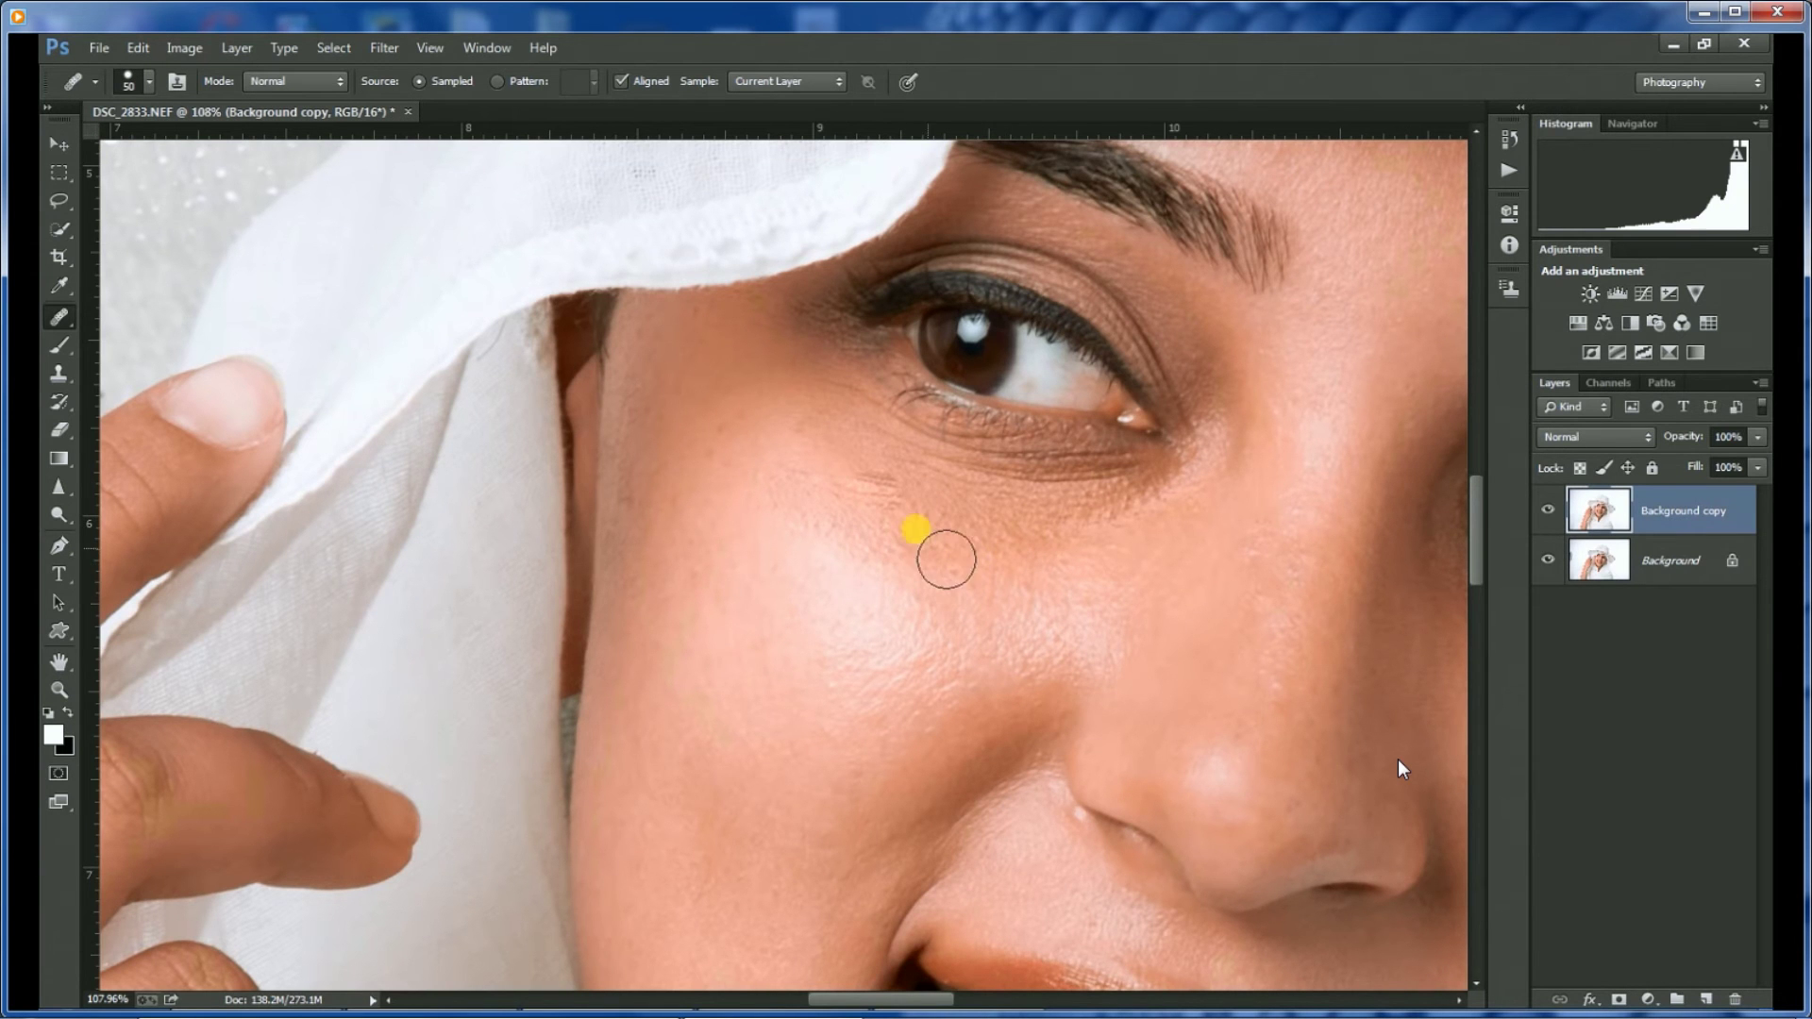
pyautogui.click(874, 568)
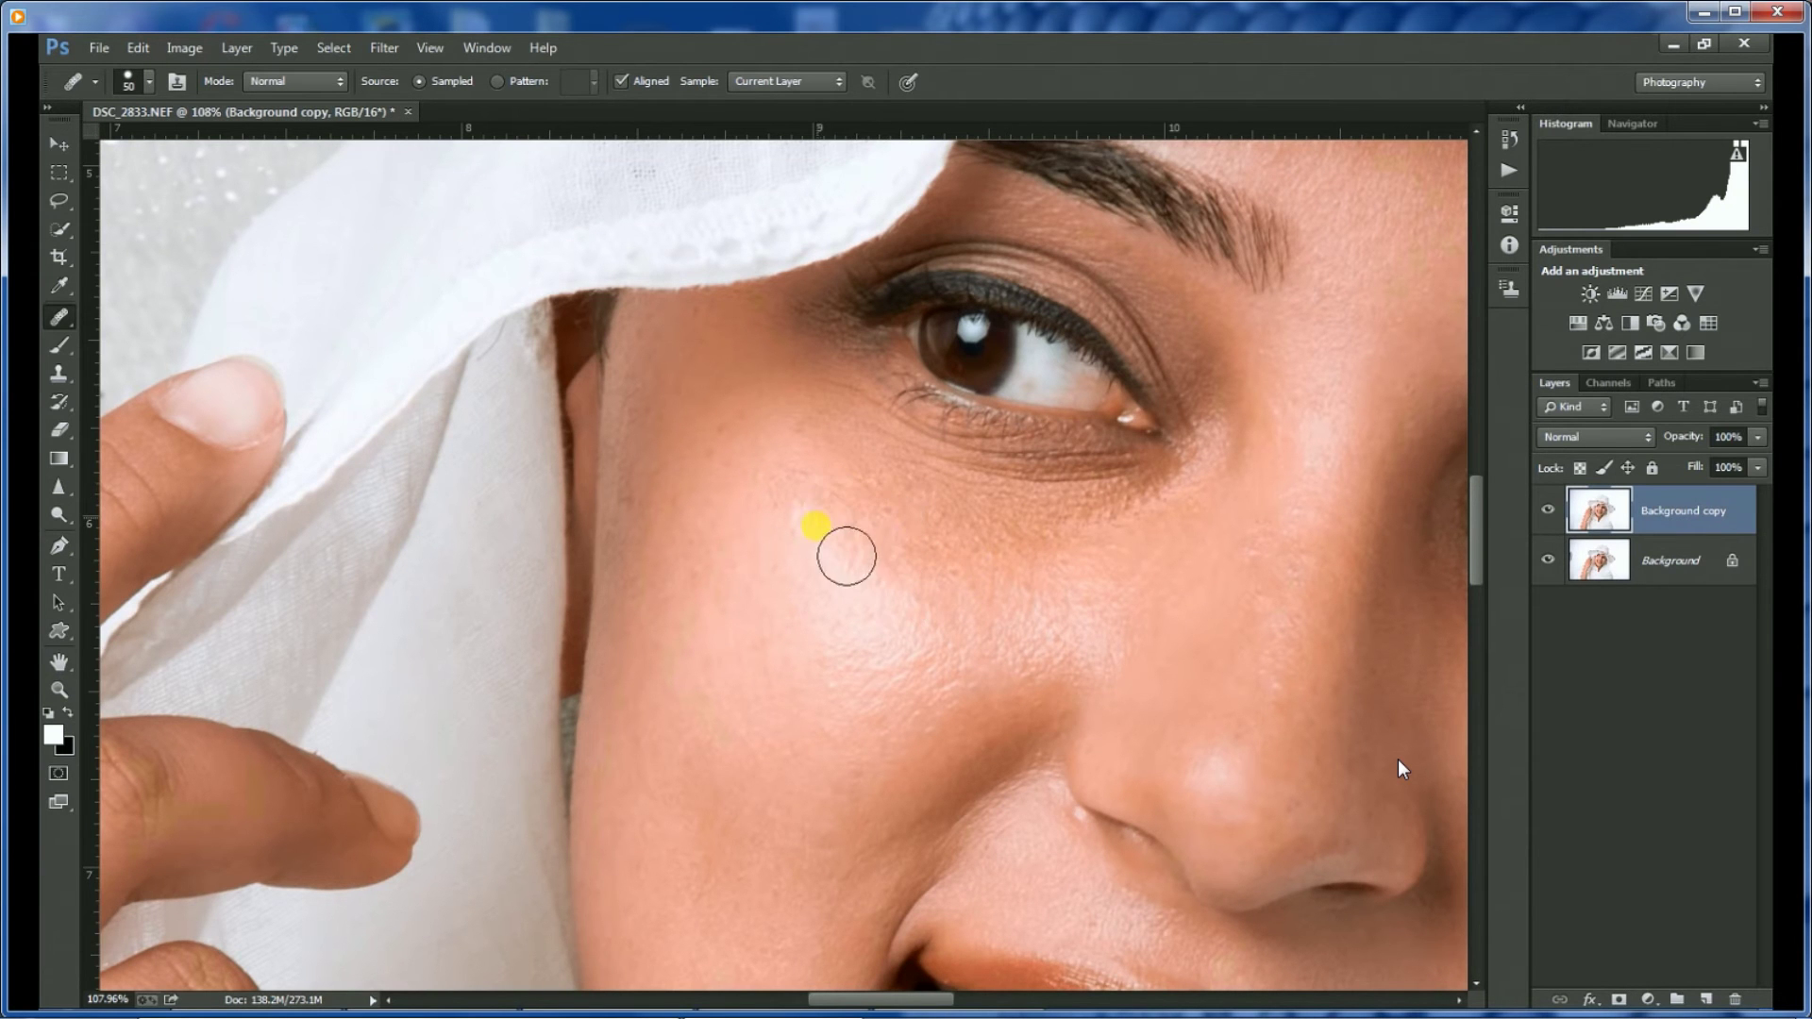
pyautogui.click(922, 619)
pyautogui.click(820, 518)
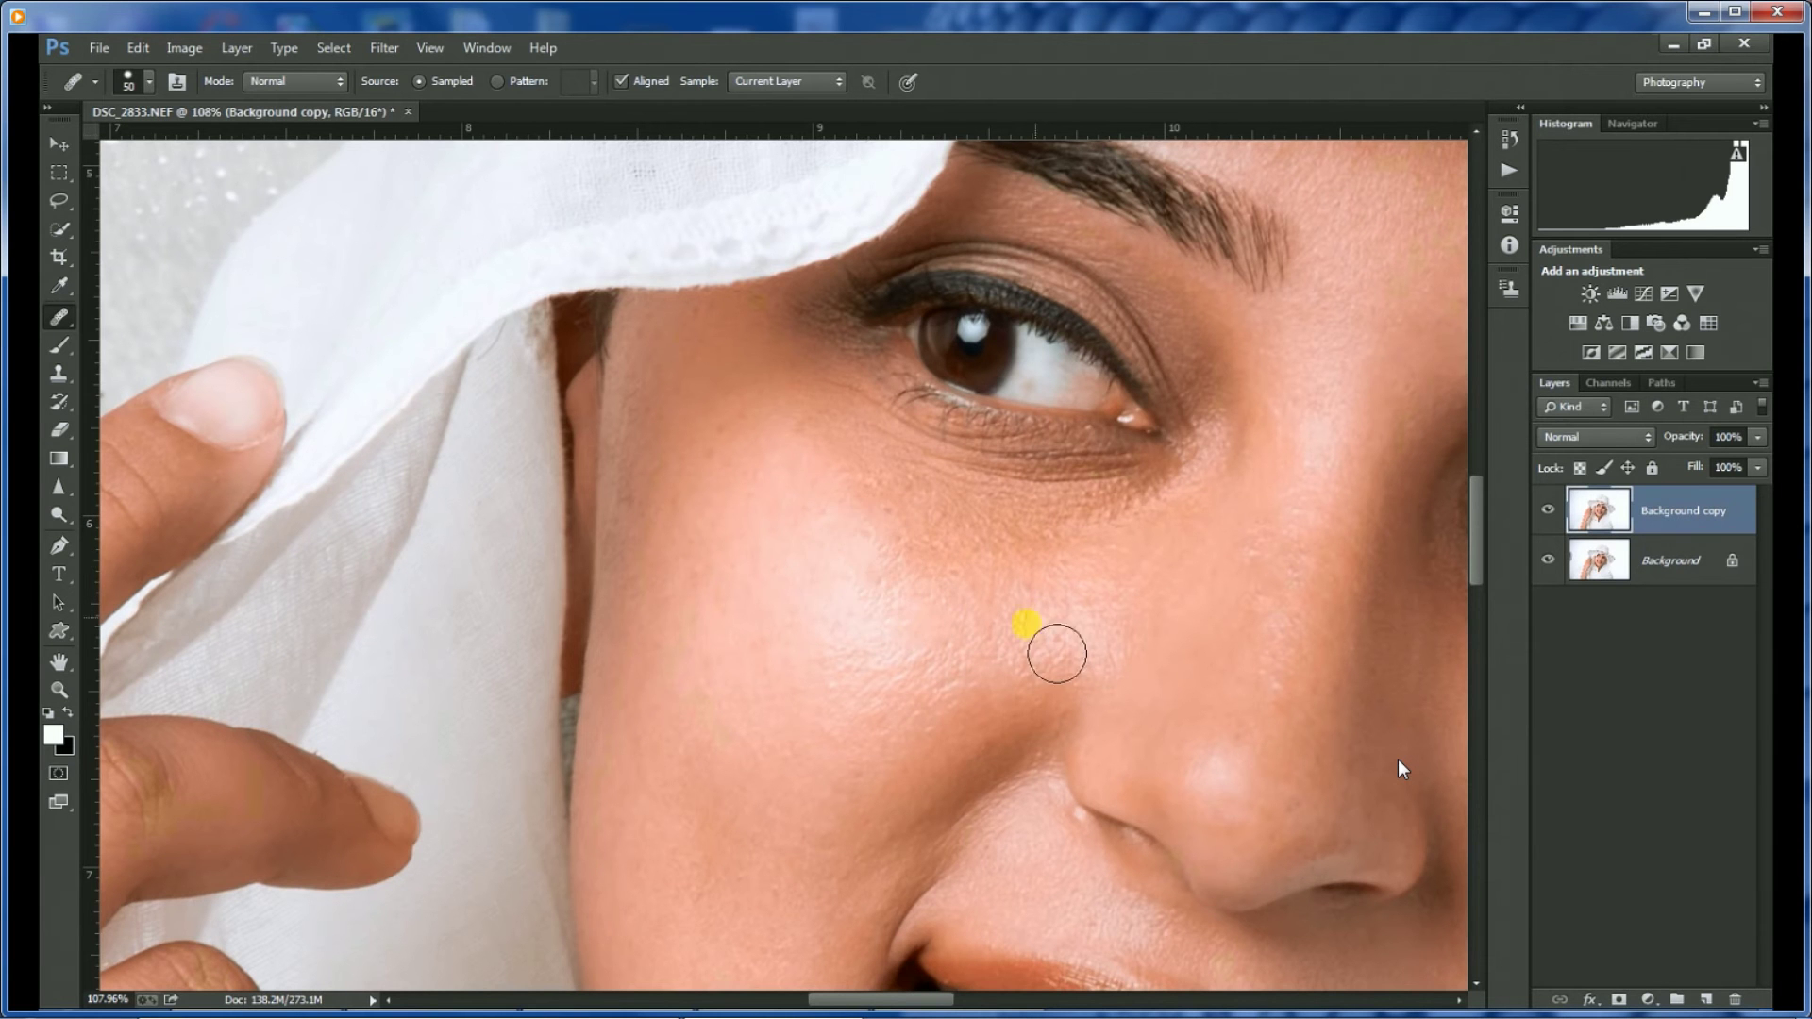
# Flatten the image and duplicate the resulting Background layer.
pyautogui.scroll(-2, 1017, 638)
pyautogui.scroll(-5, 1017, 638)
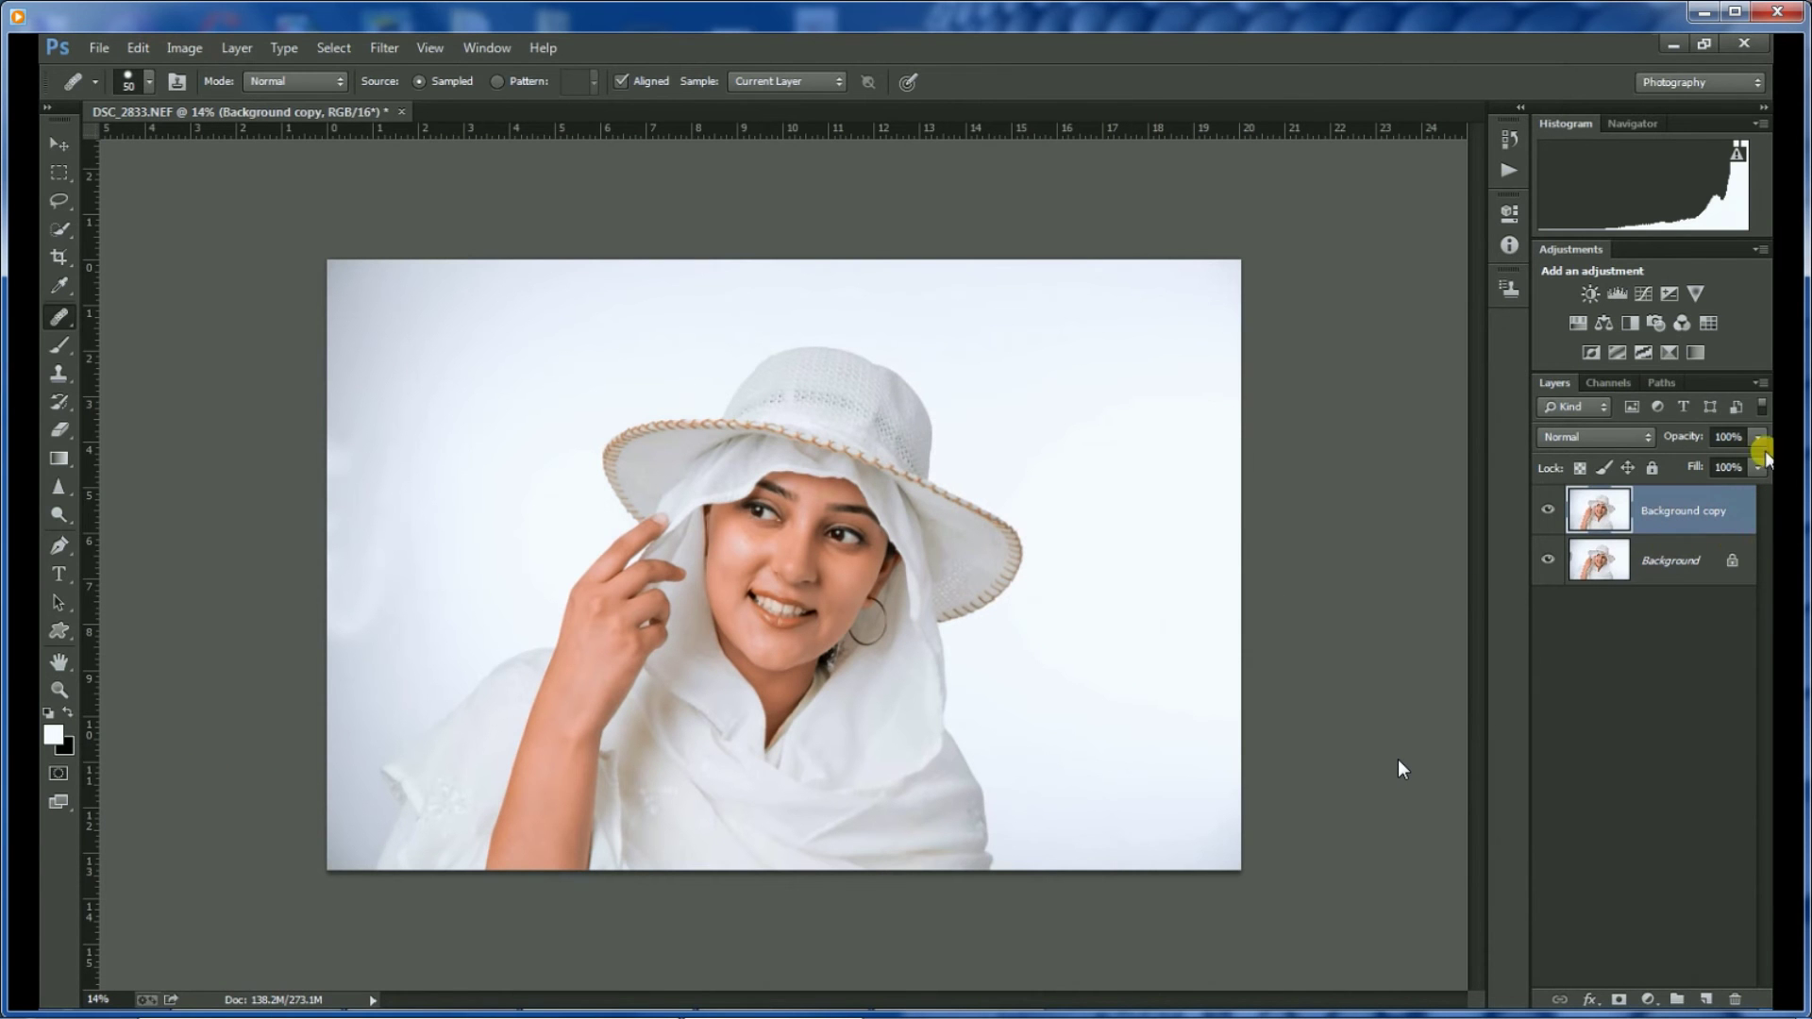
pyautogui.click(1759, 387)
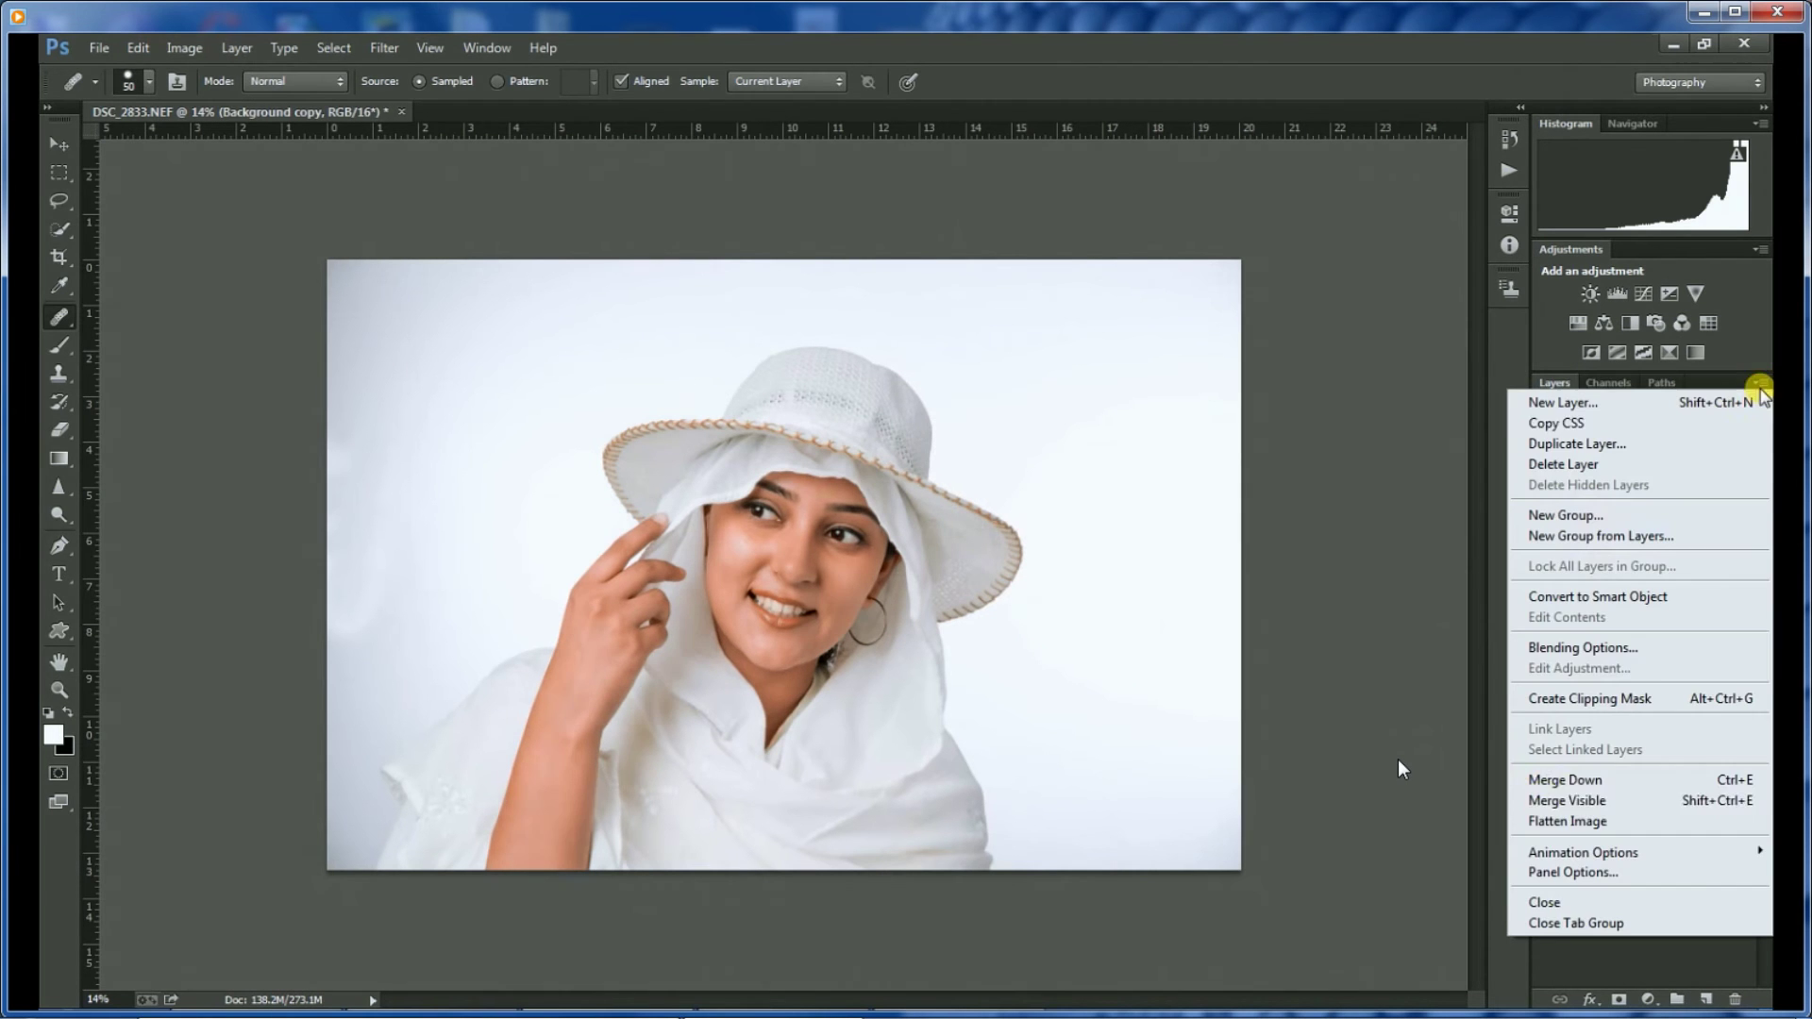
pyautogui.click(1559, 819)
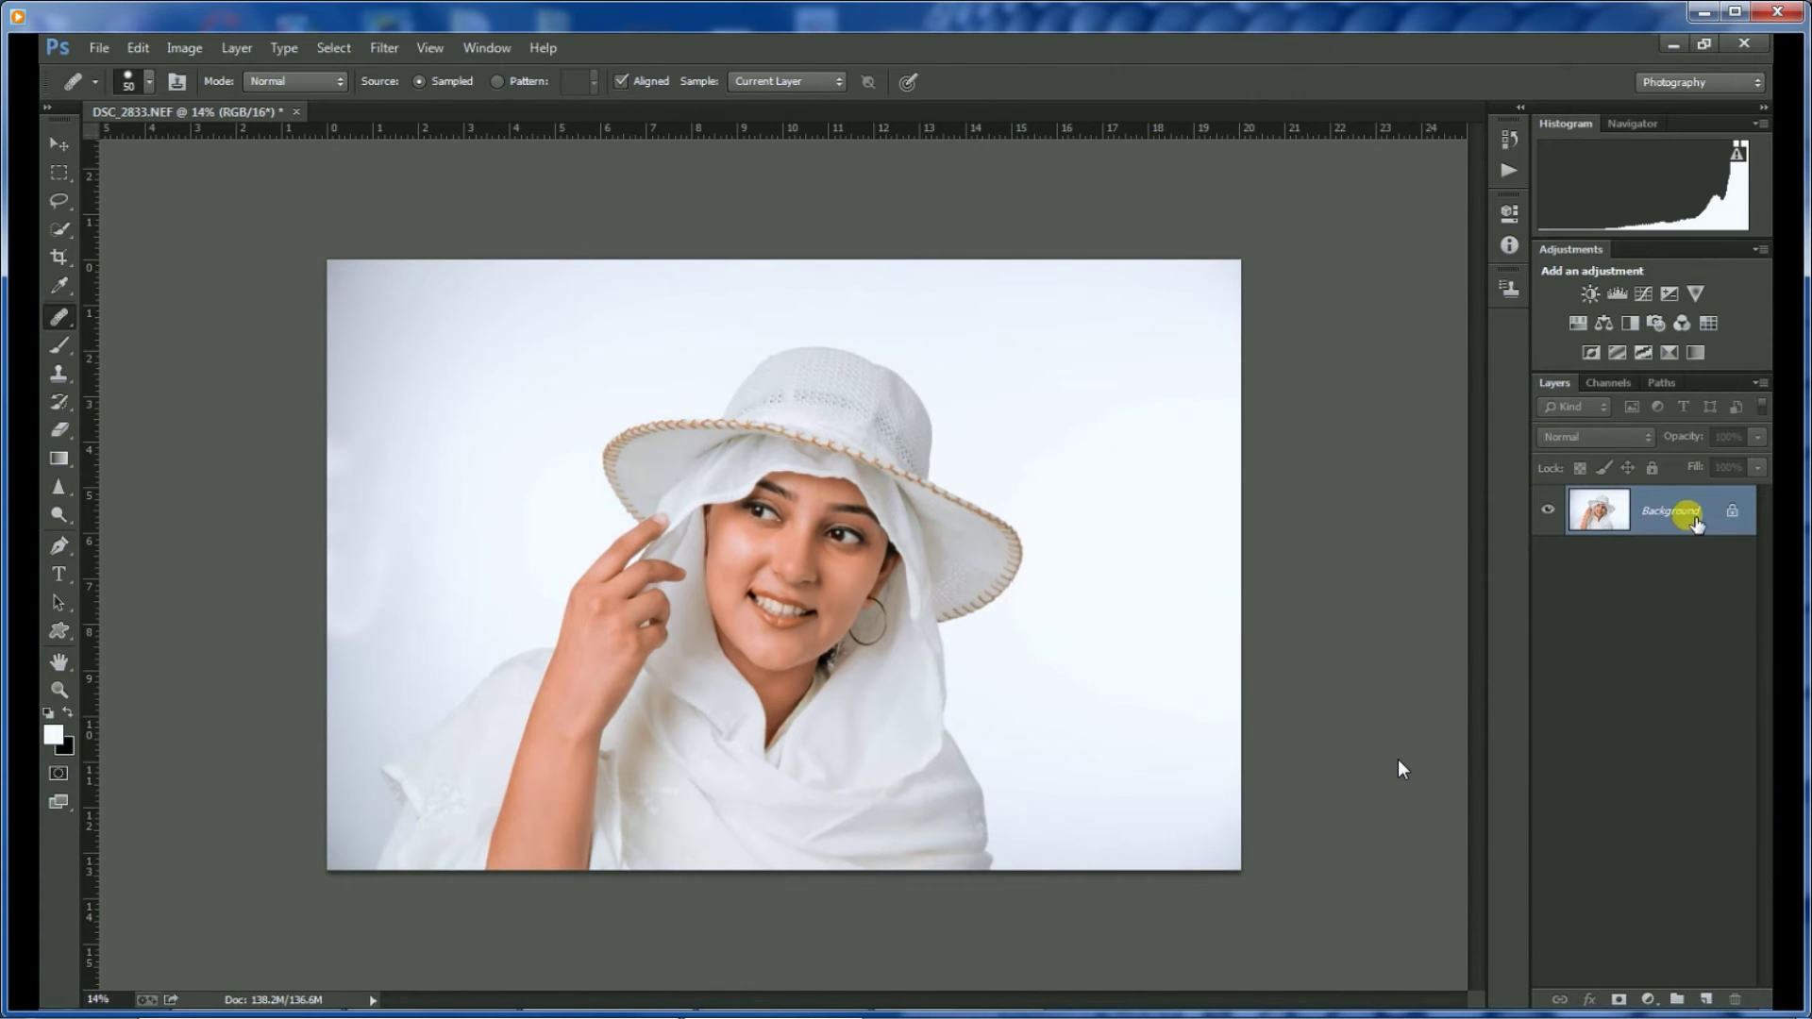
pyautogui.moveTo(1686, 513); pyautogui.dragTo(1703, 998)
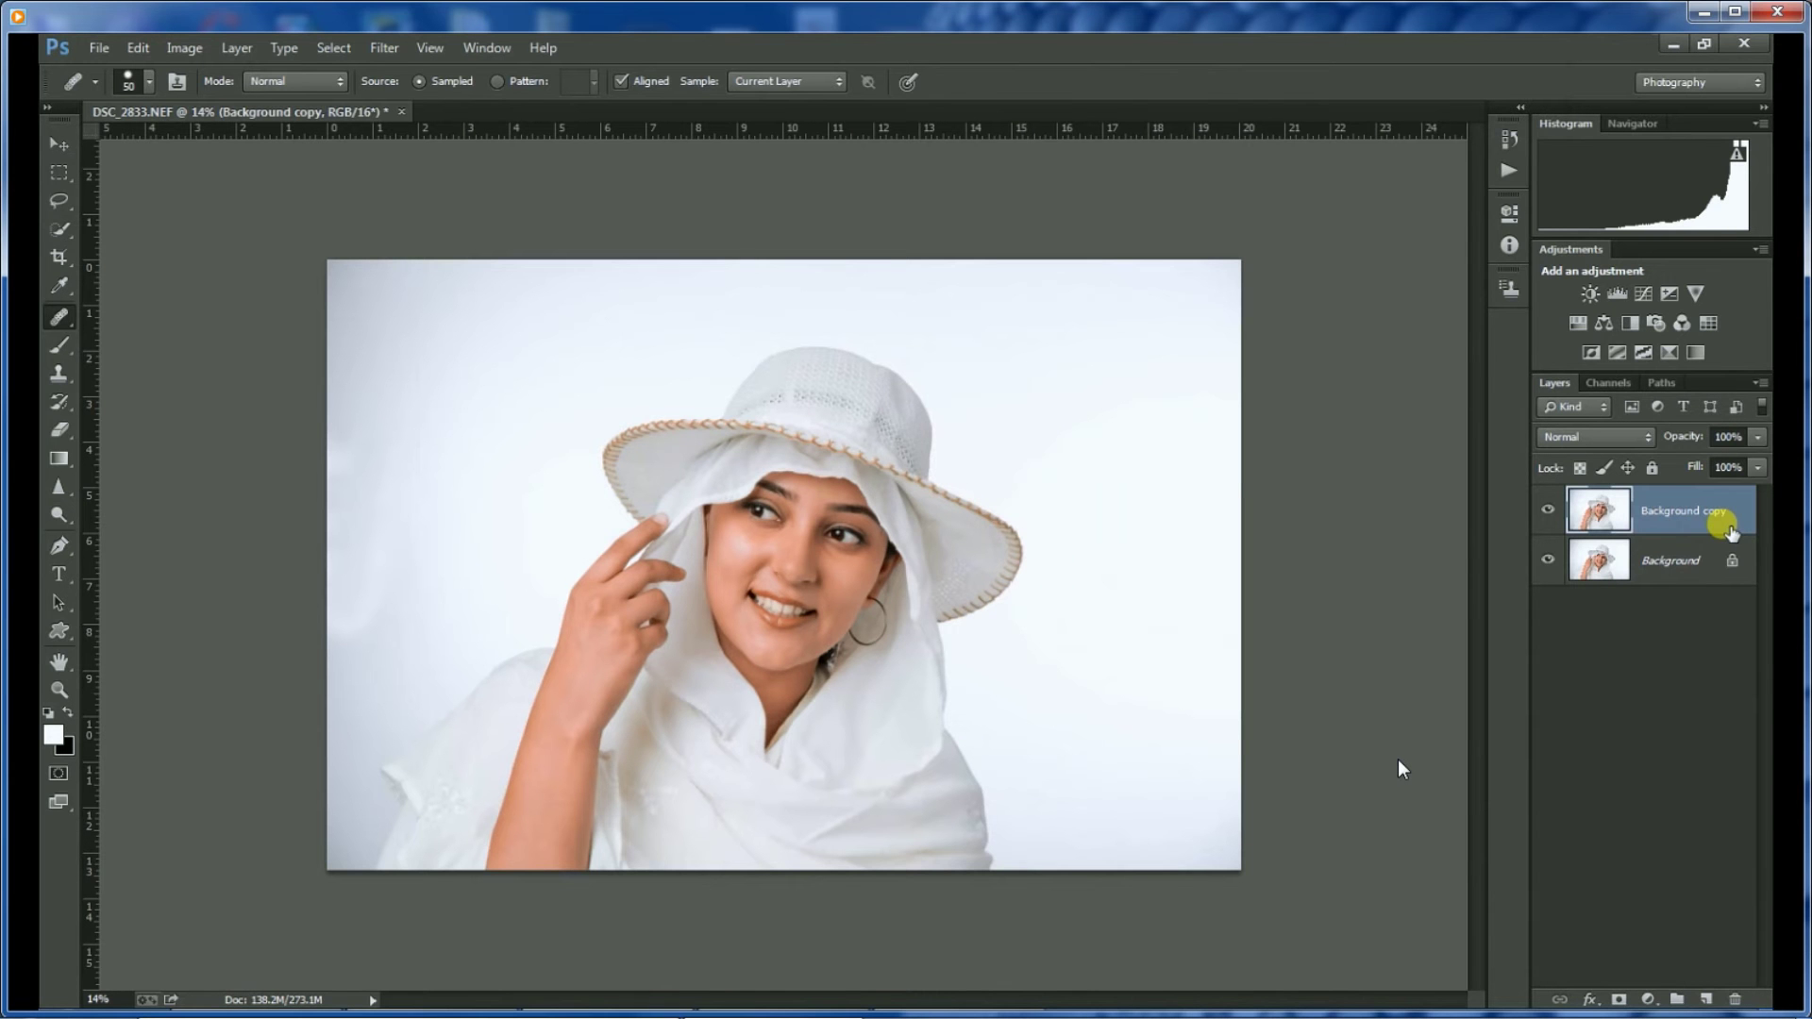
# Set the Background copy layer's blend mode to Screen and its opacity to 18%.
pyautogui.click(1590, 441)
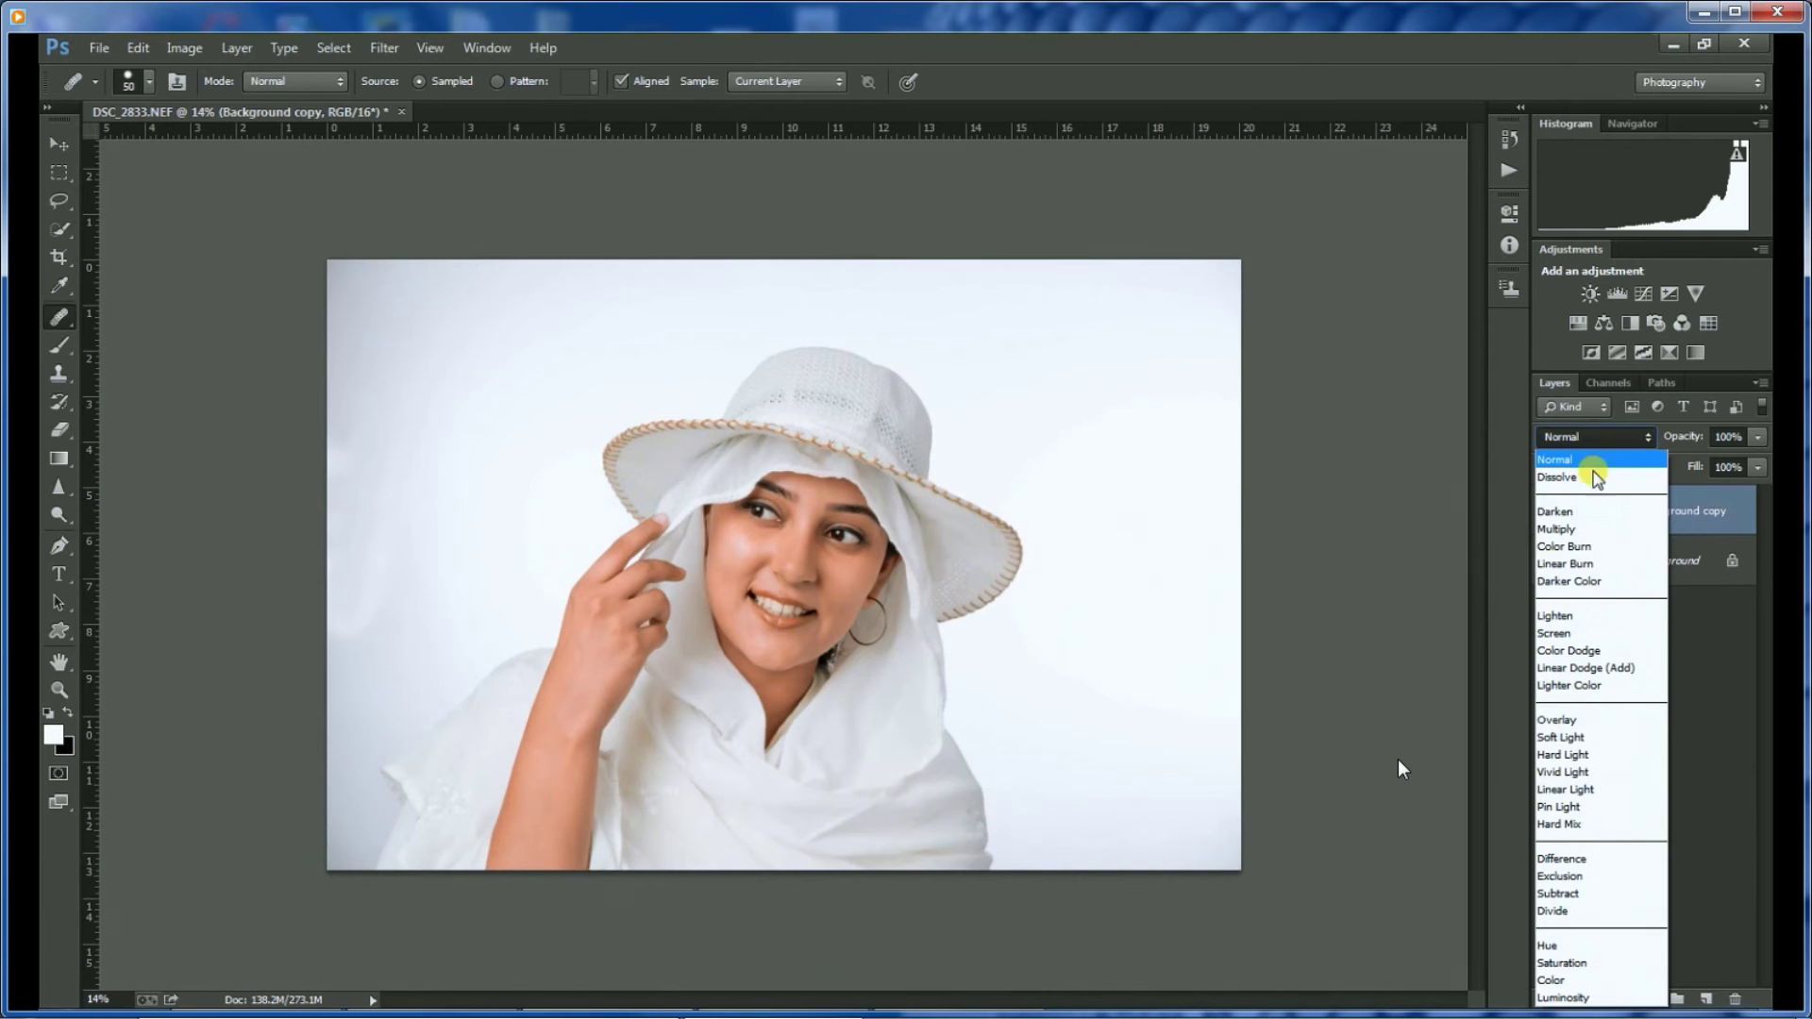
pyautogui.click(1559, 634)
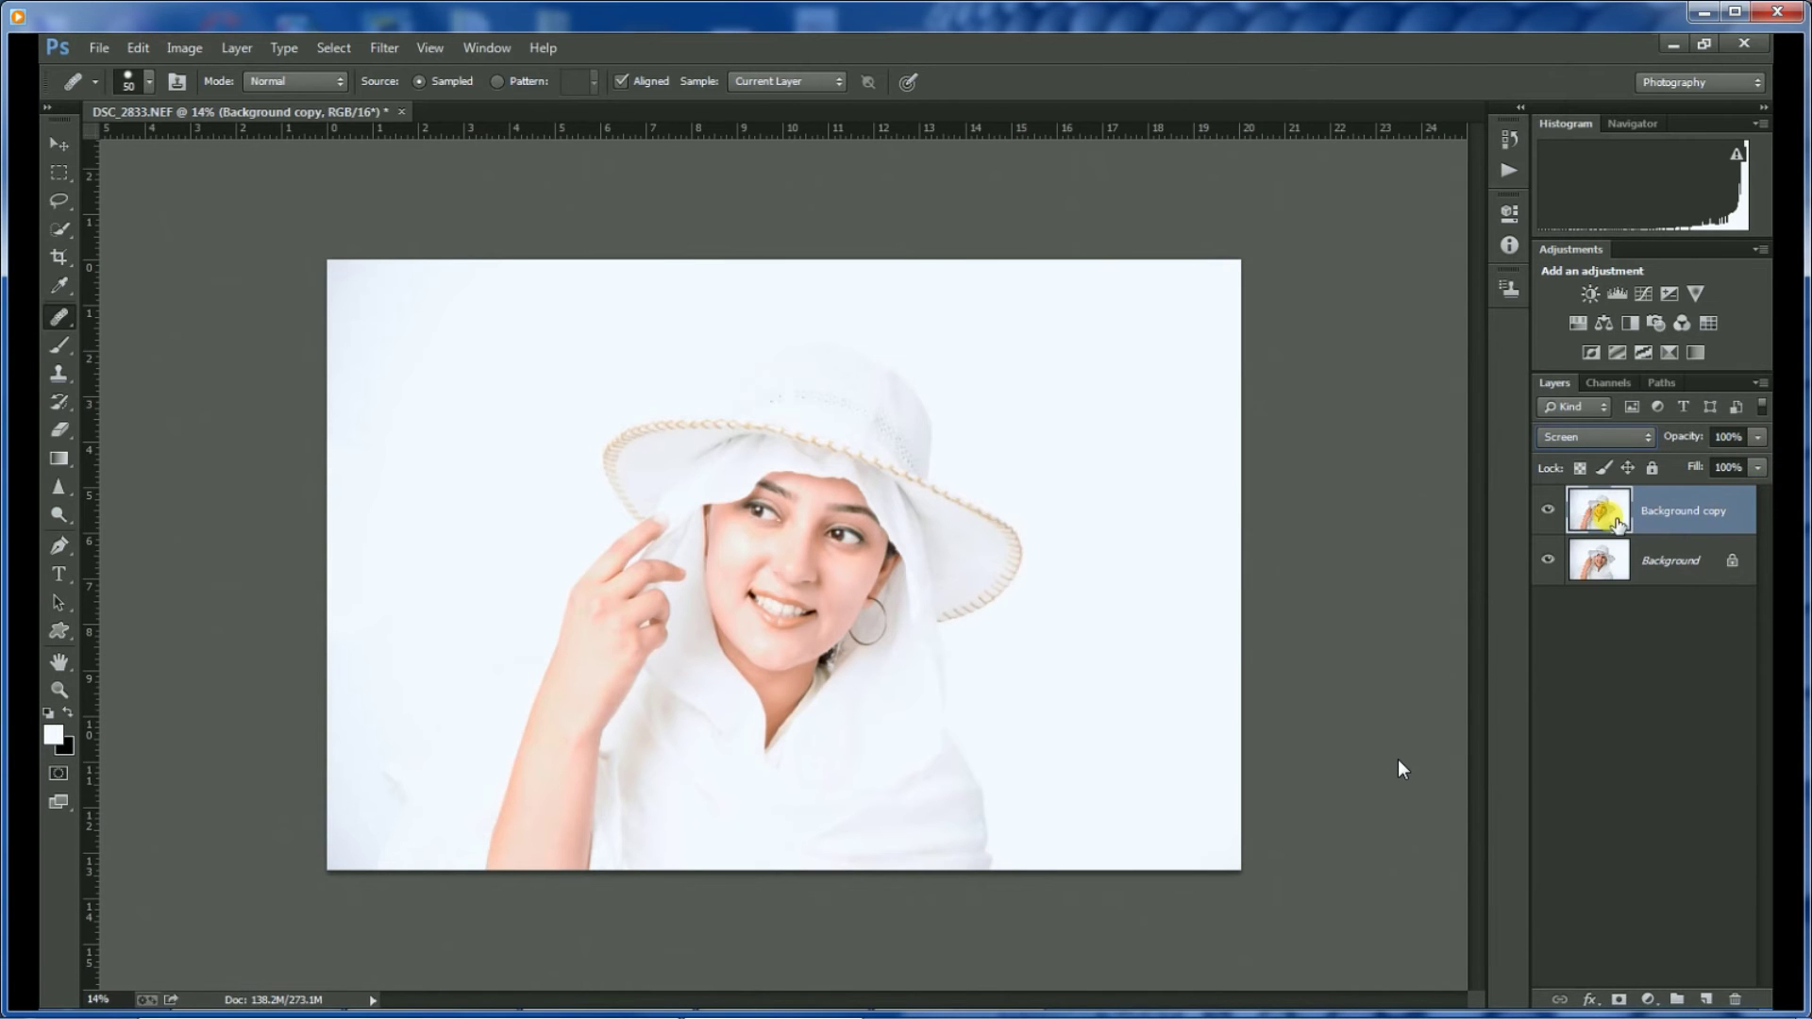
pyautogui.click(1757, 440)
pyautogui.moveTo(1757, 462); pyautogui.dragTo(1661, 470)
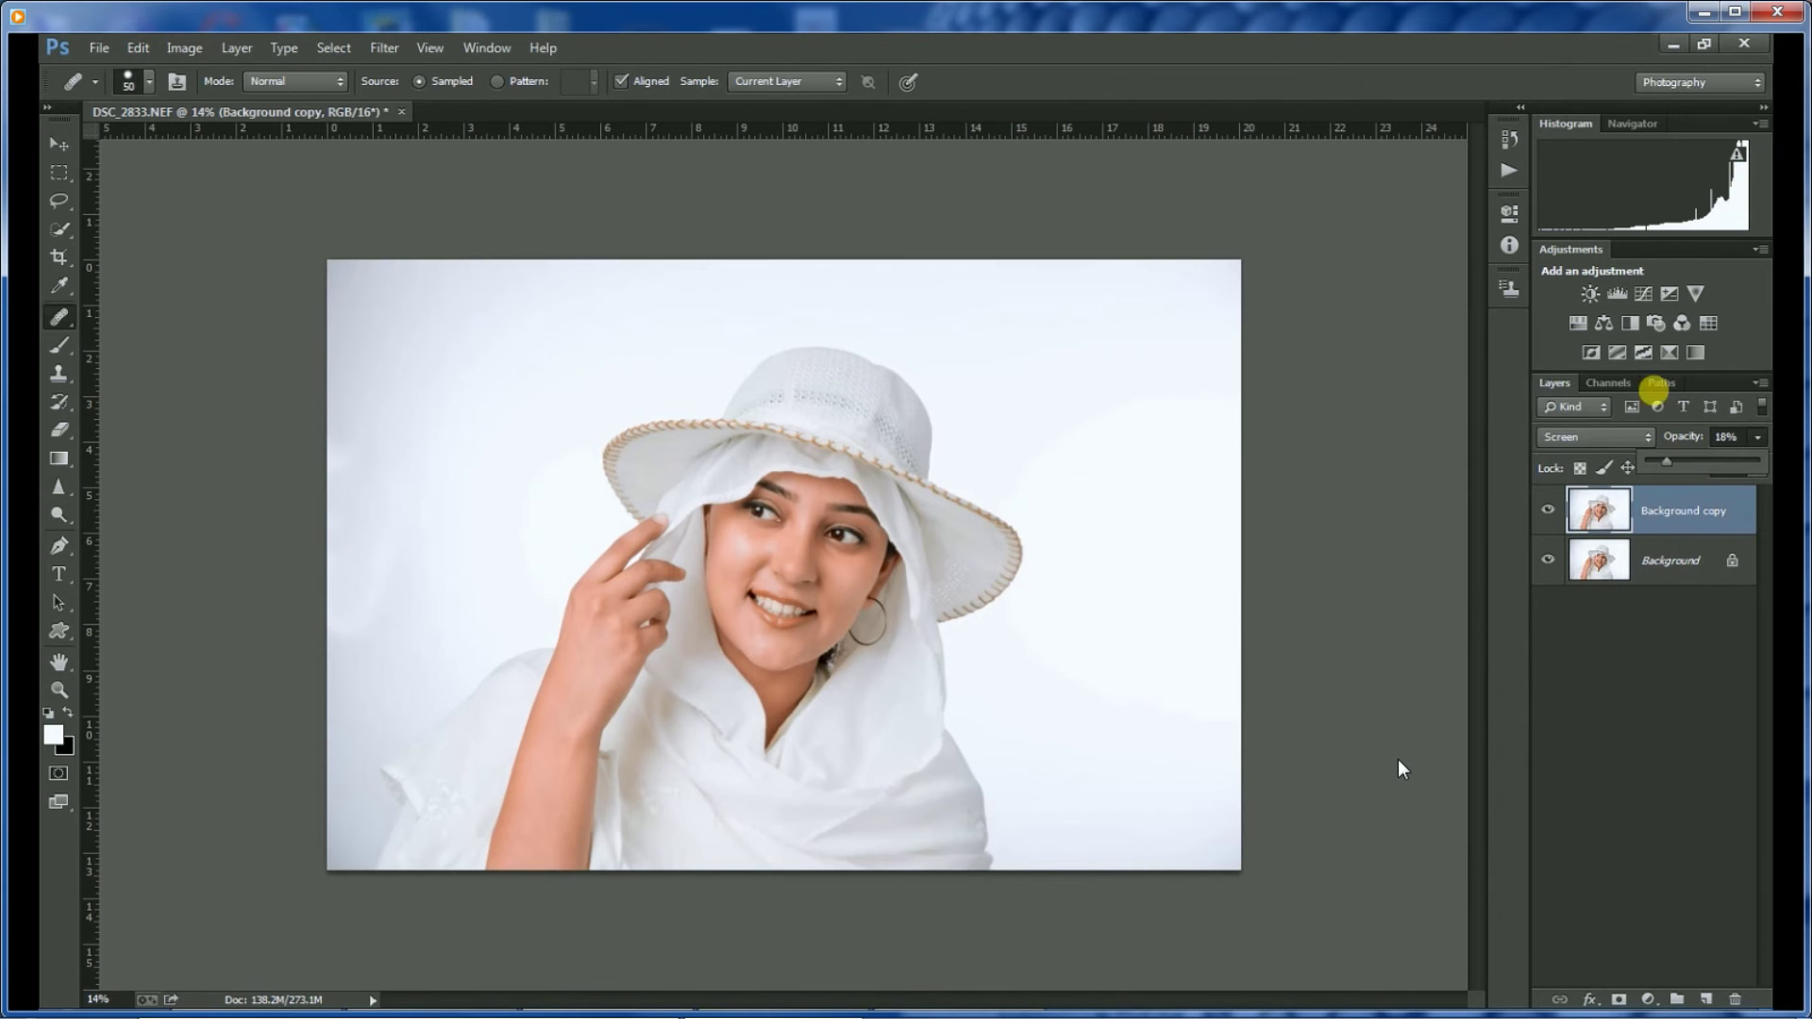
# Add a Hue/Saturation adjustment layer and set the Yellows saturation to -100.
pyautogui.click(1572, 323)
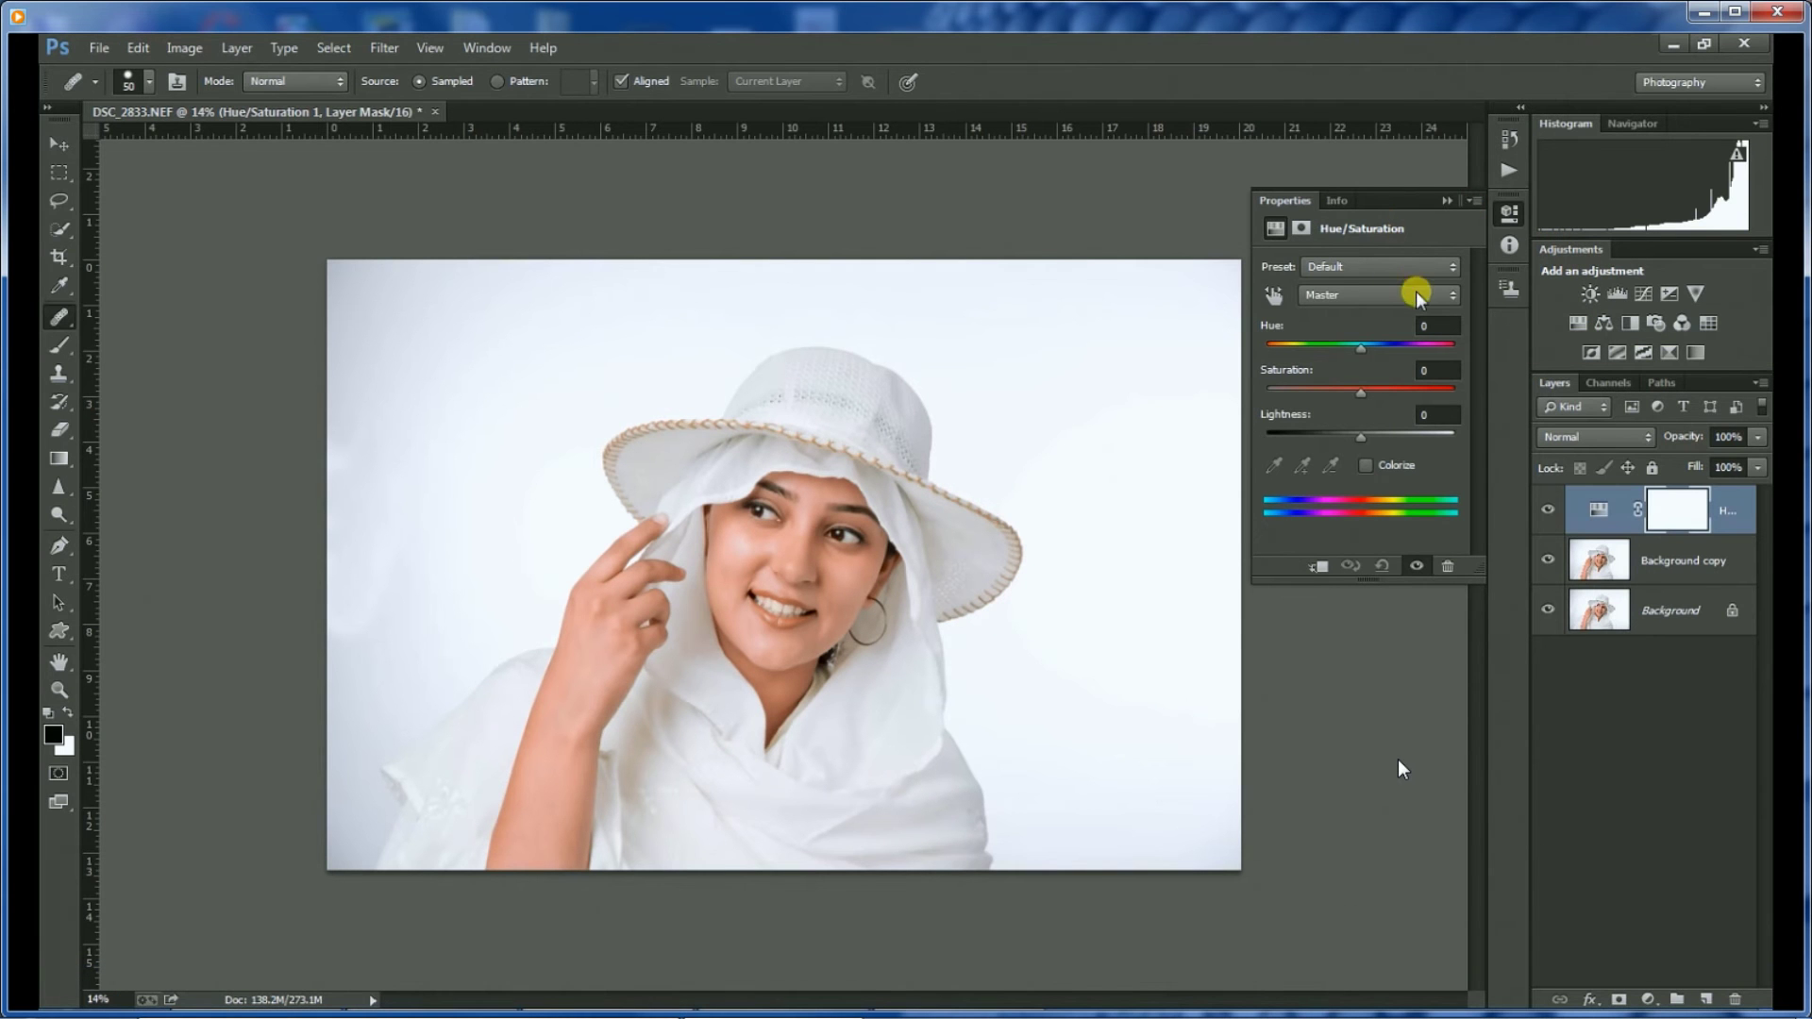
pyautogui.click(1378, 296)
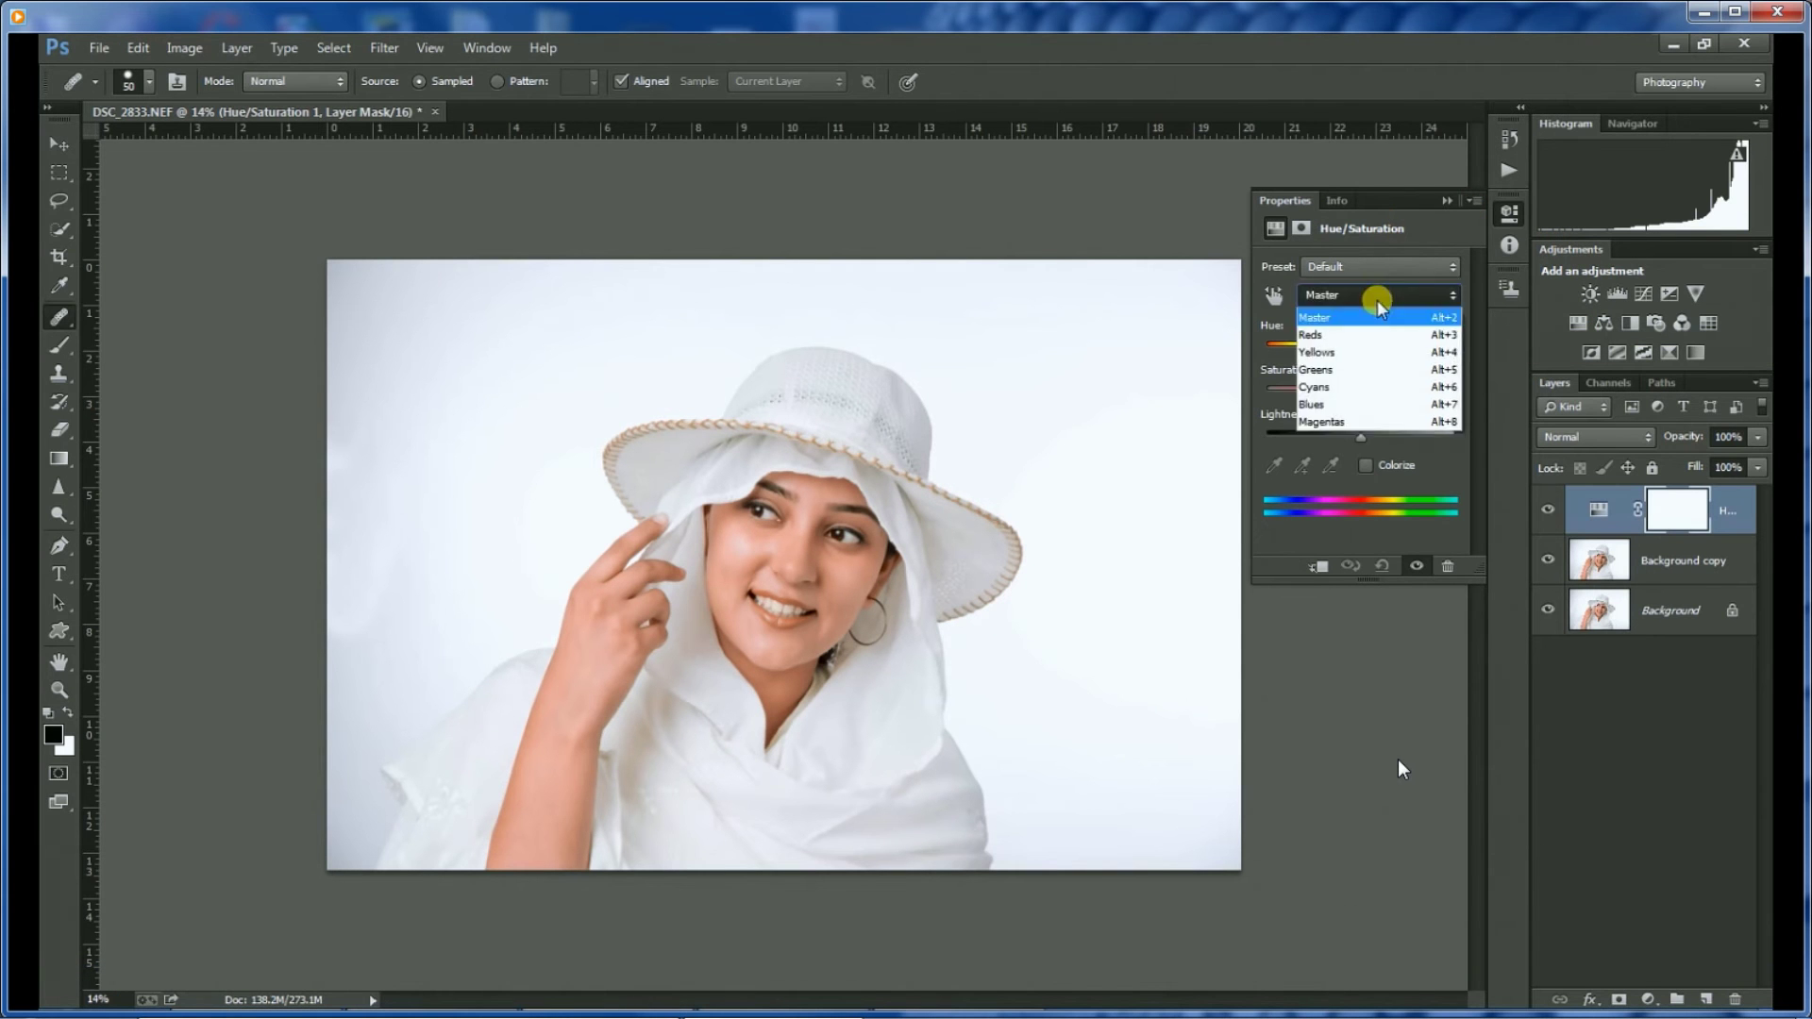
pyautogui.click(1317, 355)
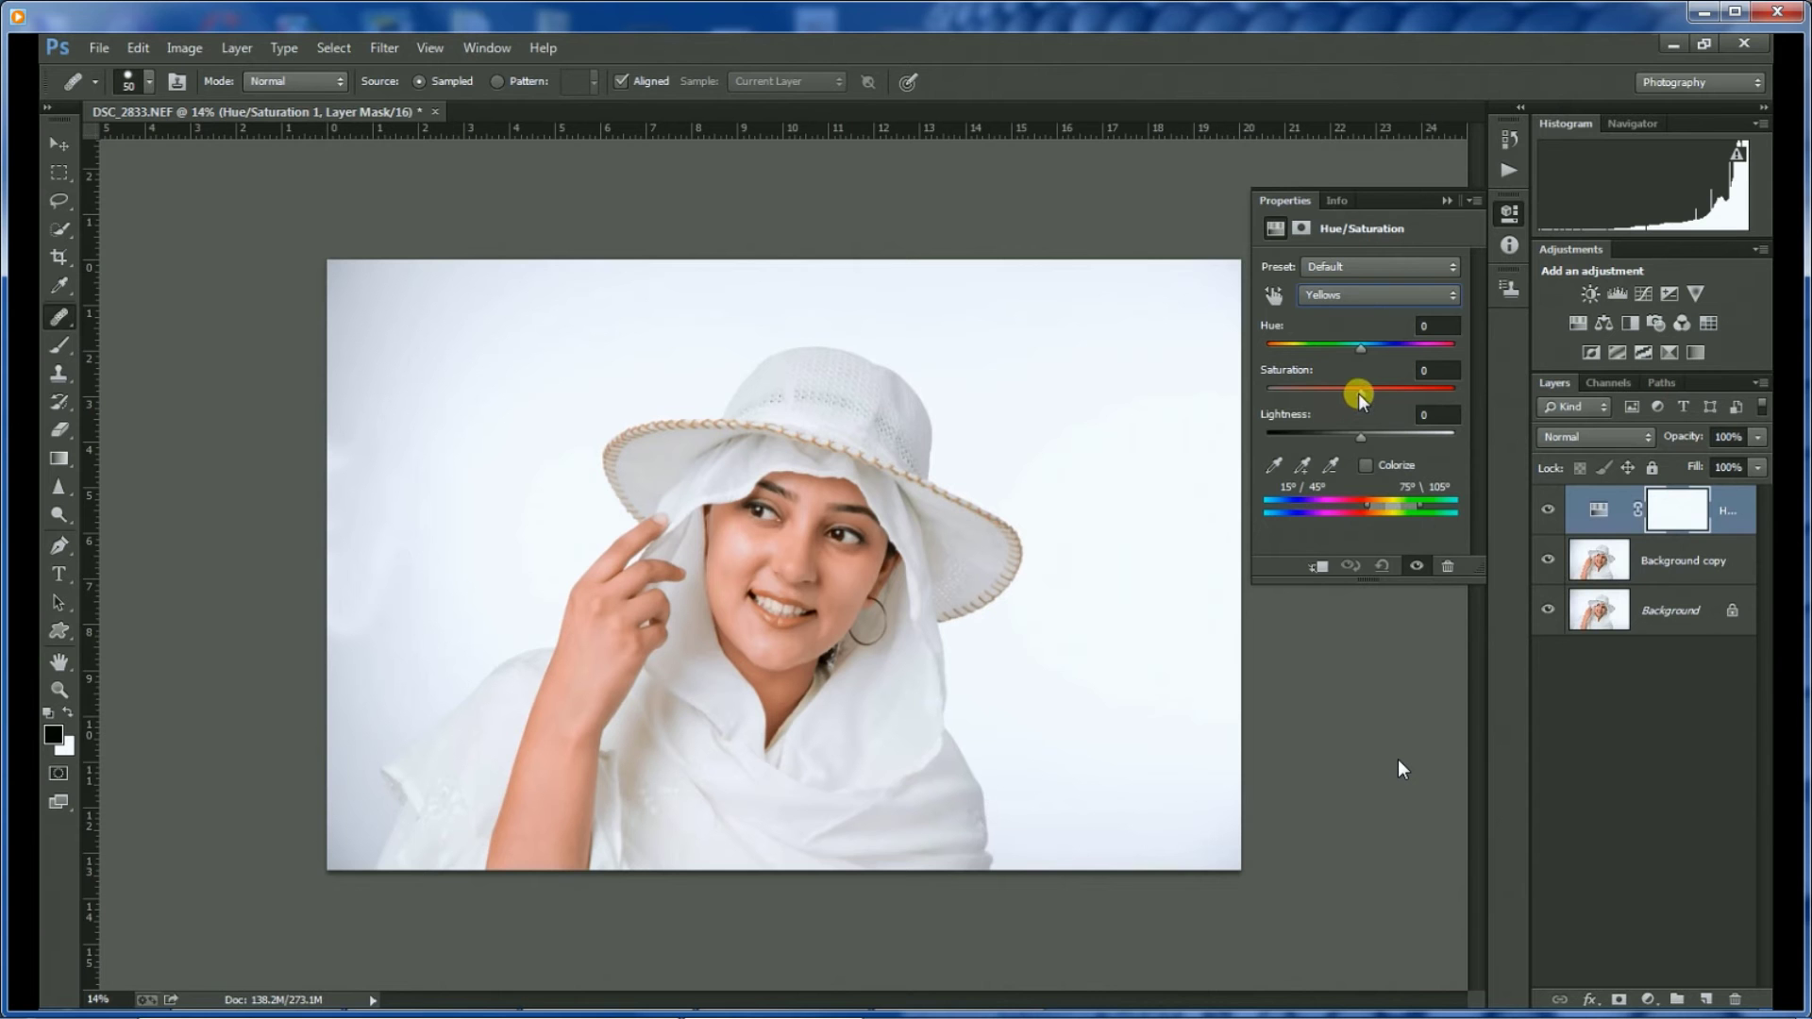
pyautogui.moveTo(1357, 392); pyautogui.dragTo(1259, 394)
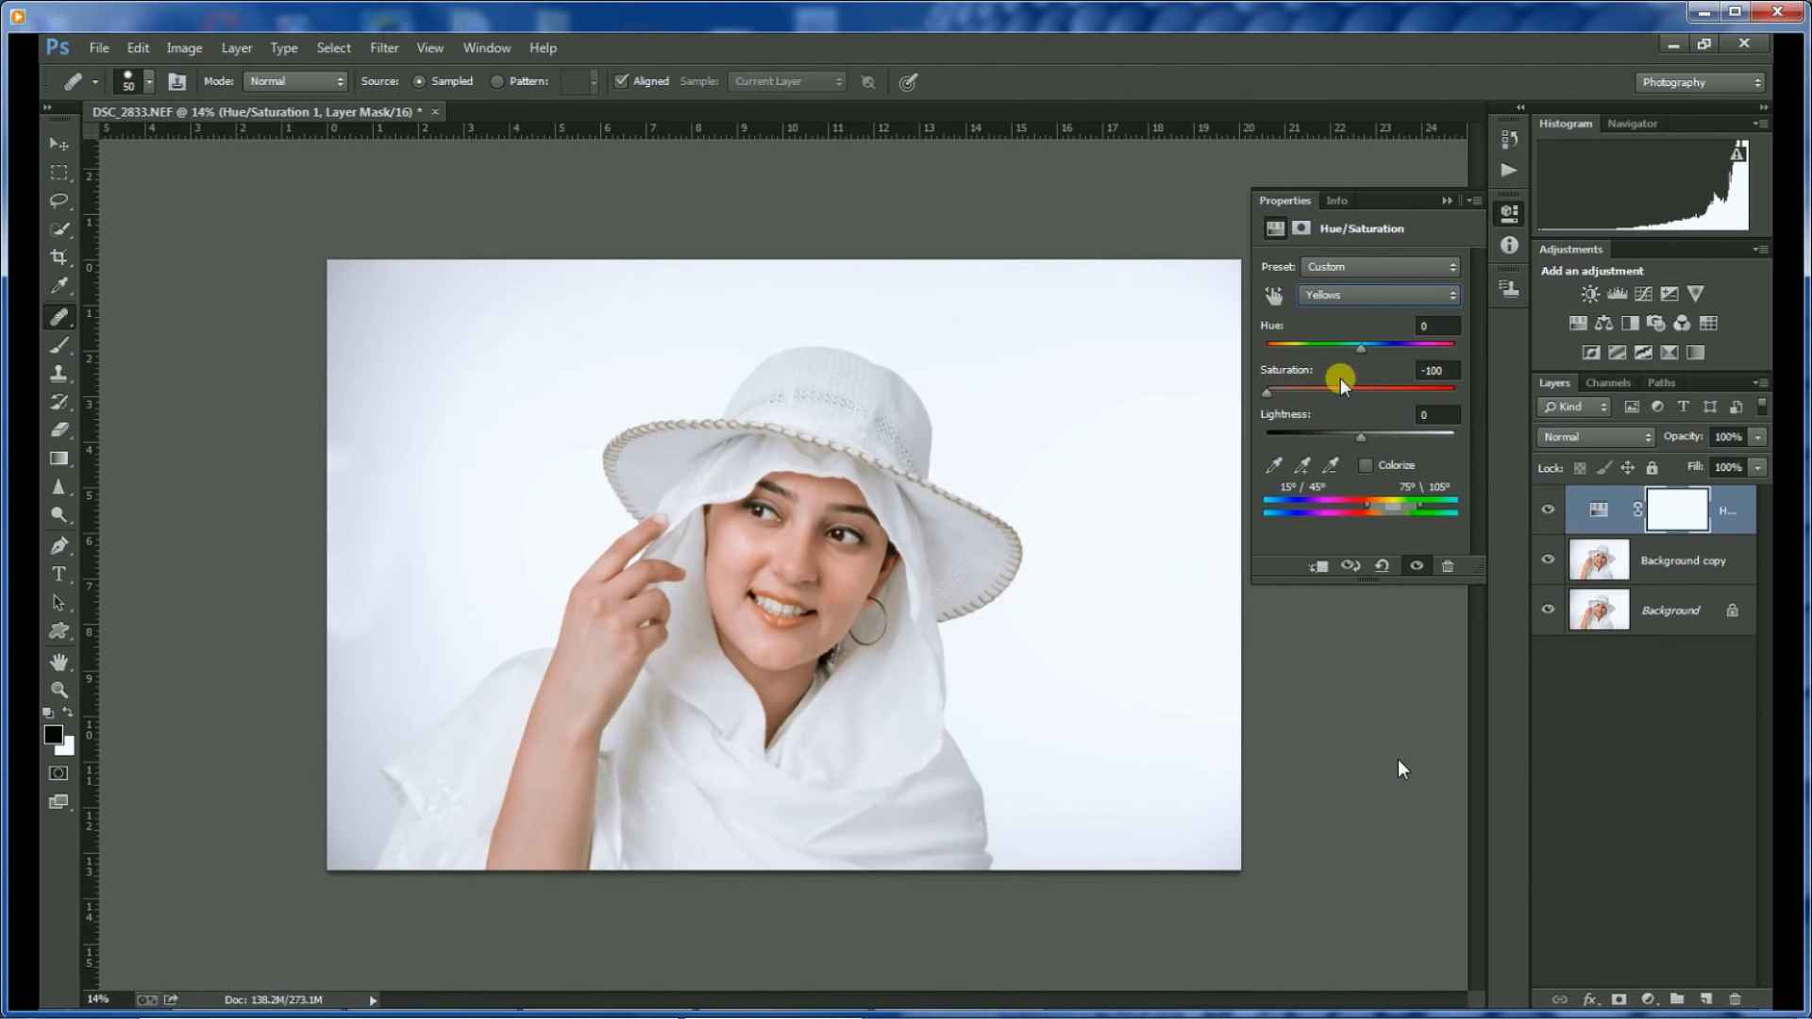
# Set the Reds saturation of the Hue/Saturation adjustment to -16 and collapse its properties.
pyautogui.click(1359, 293)
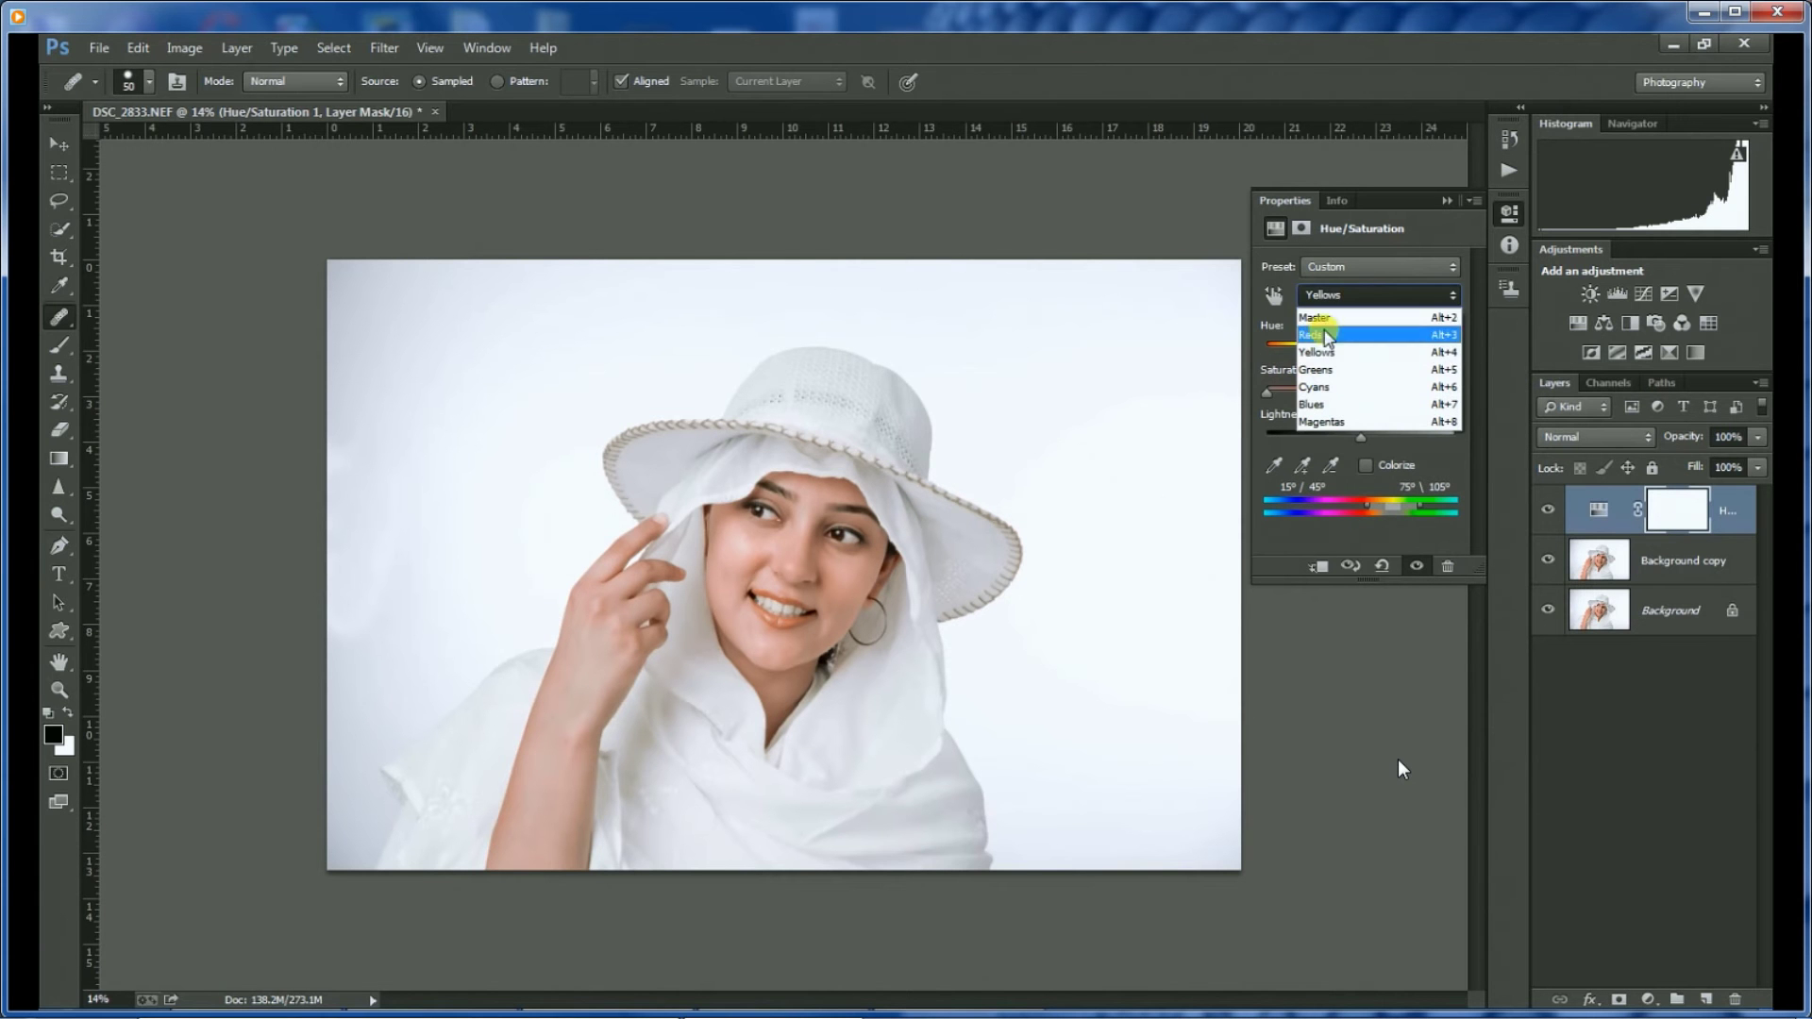
pyautogui.click(1327, 334)
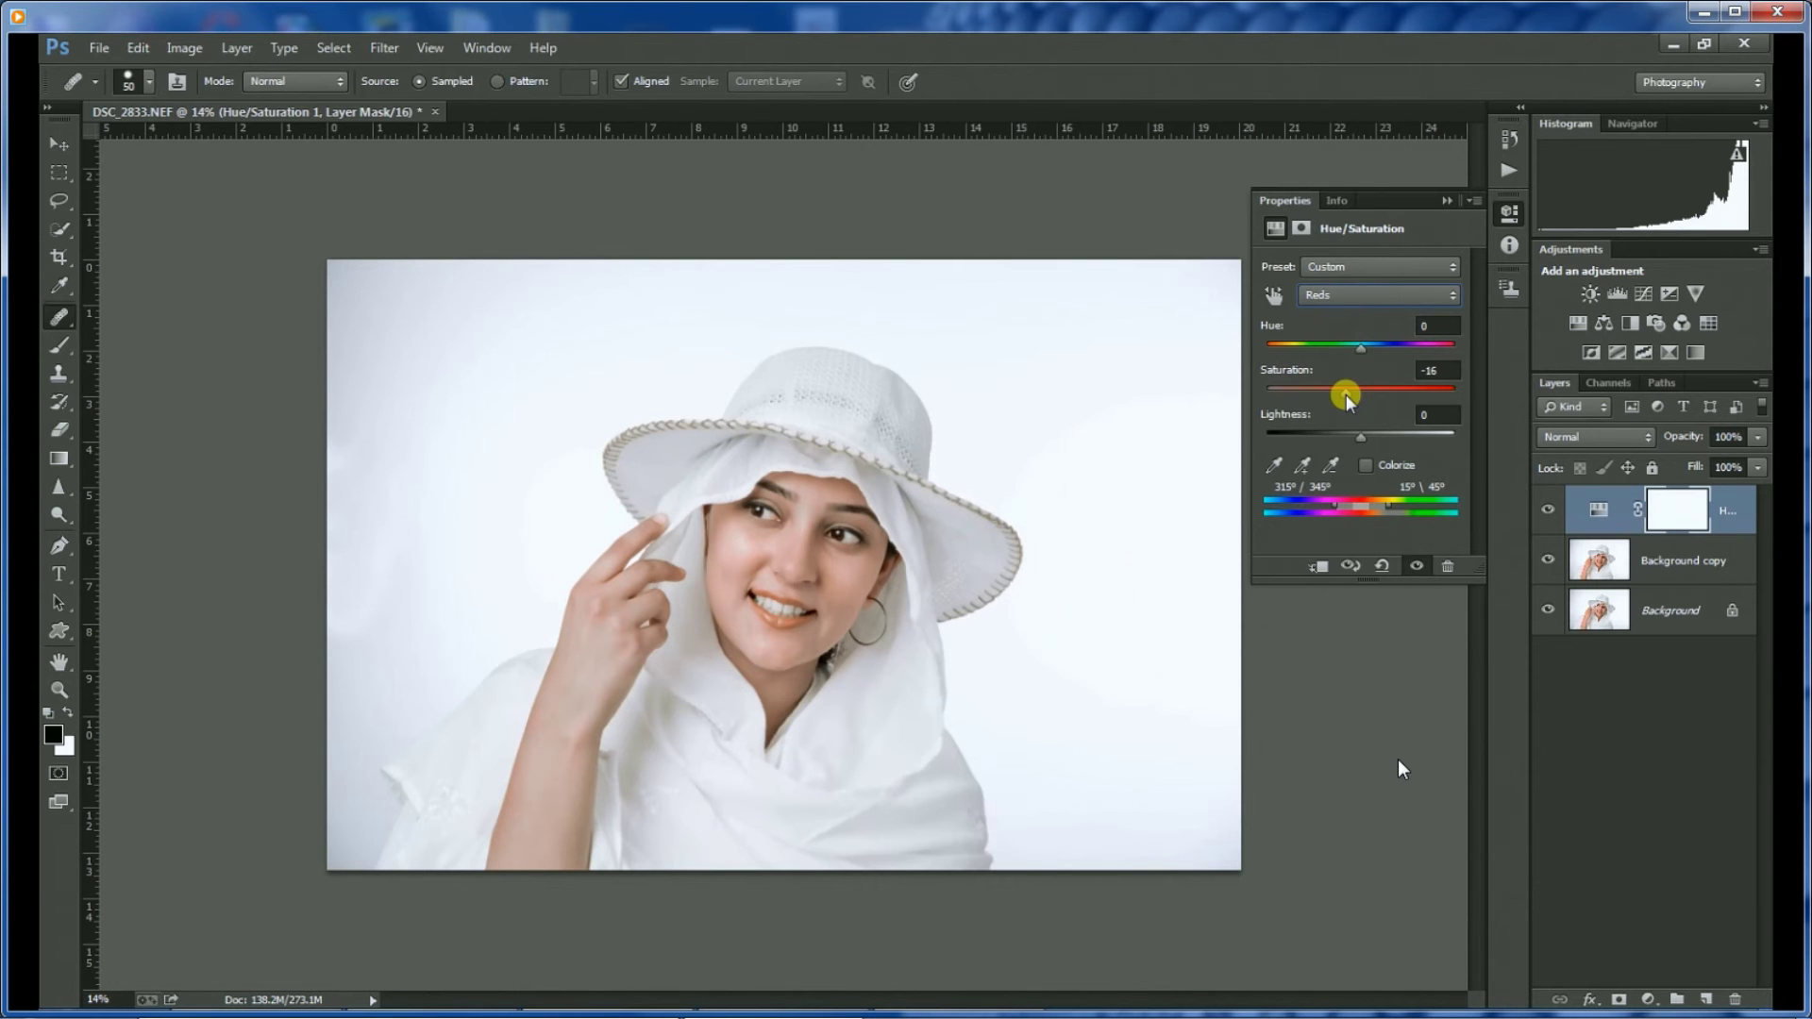
pyautogui.click(1447, 201)
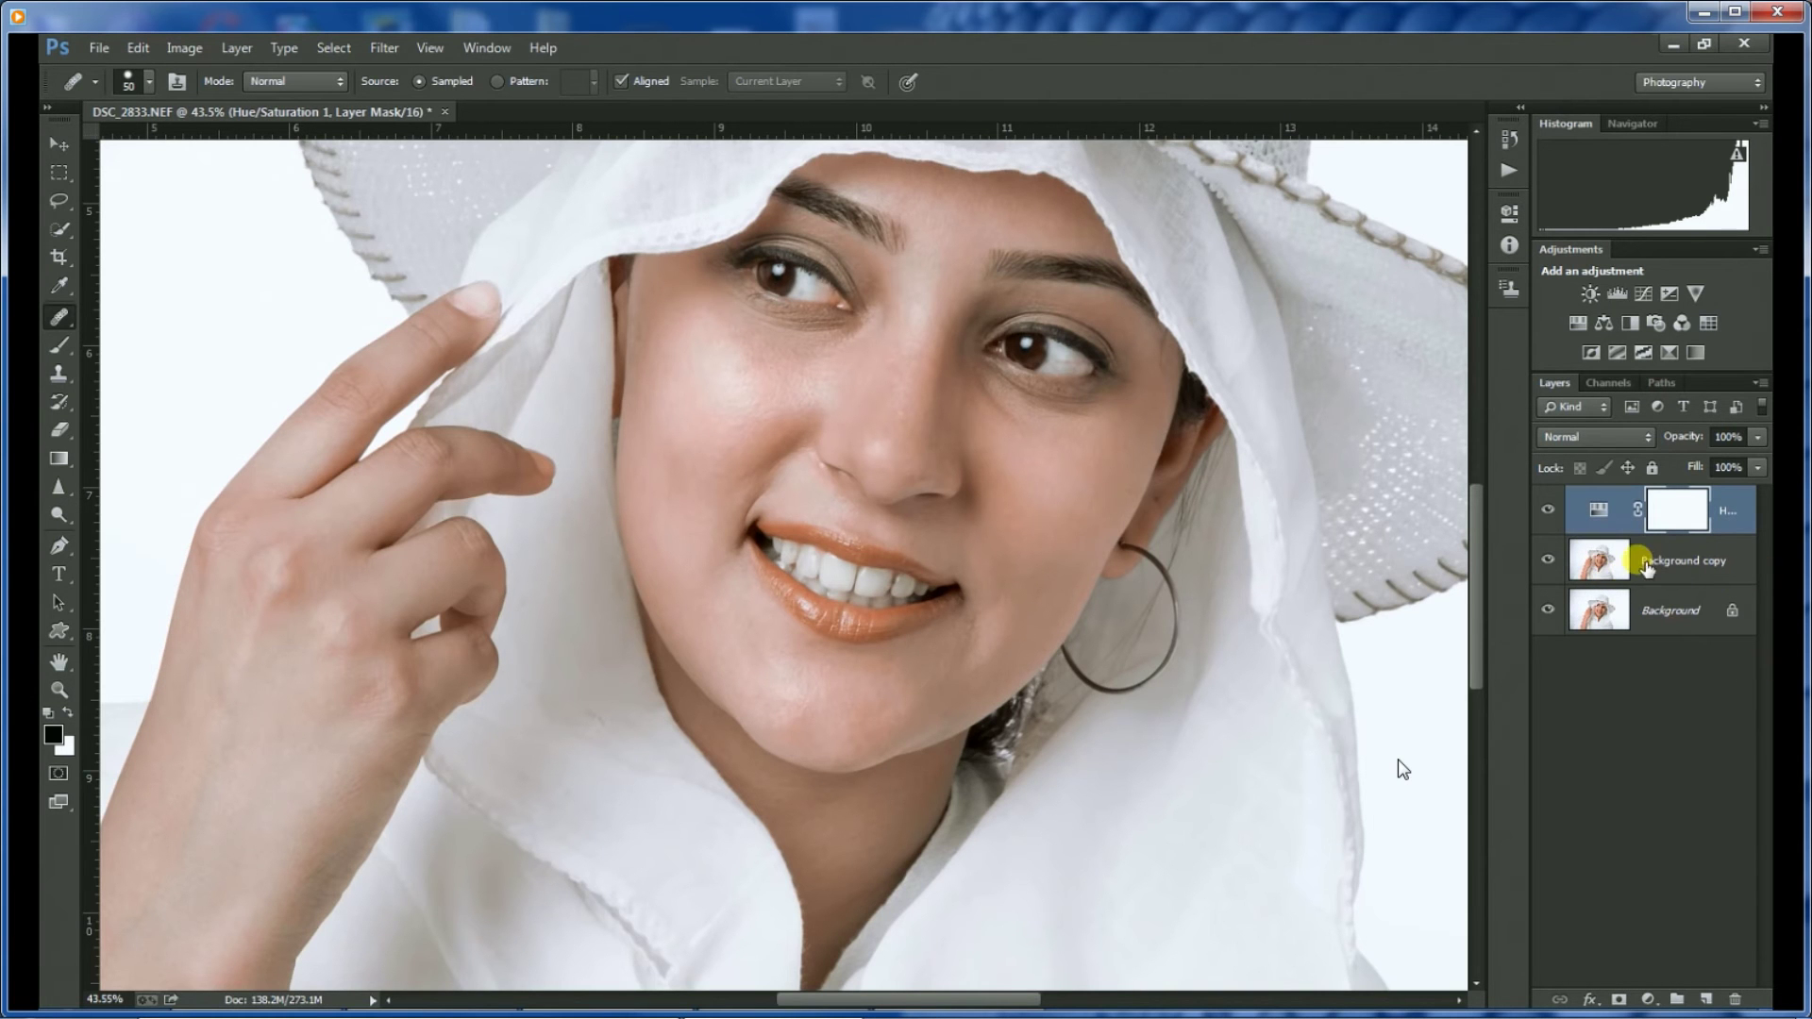
# Set the Background copy layer's opacity to 21%.
pyautogui.click(1609, 565)
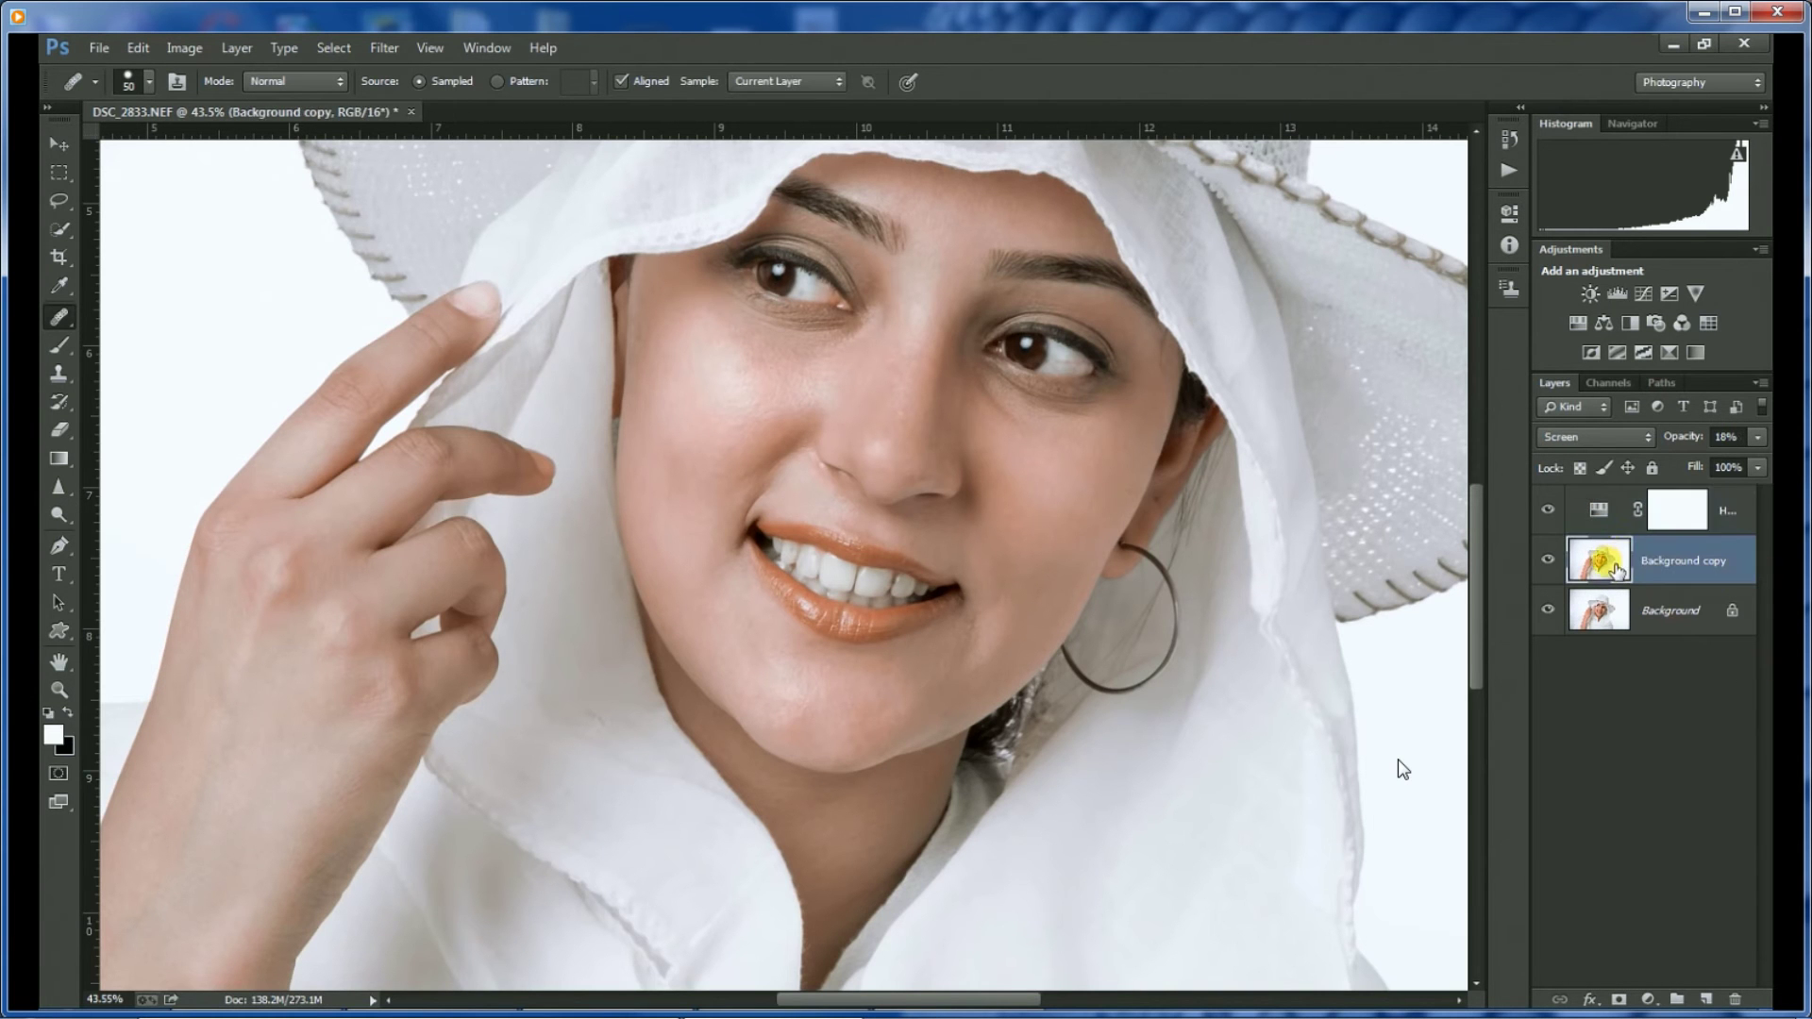
pyautogui.click(1757, 438)
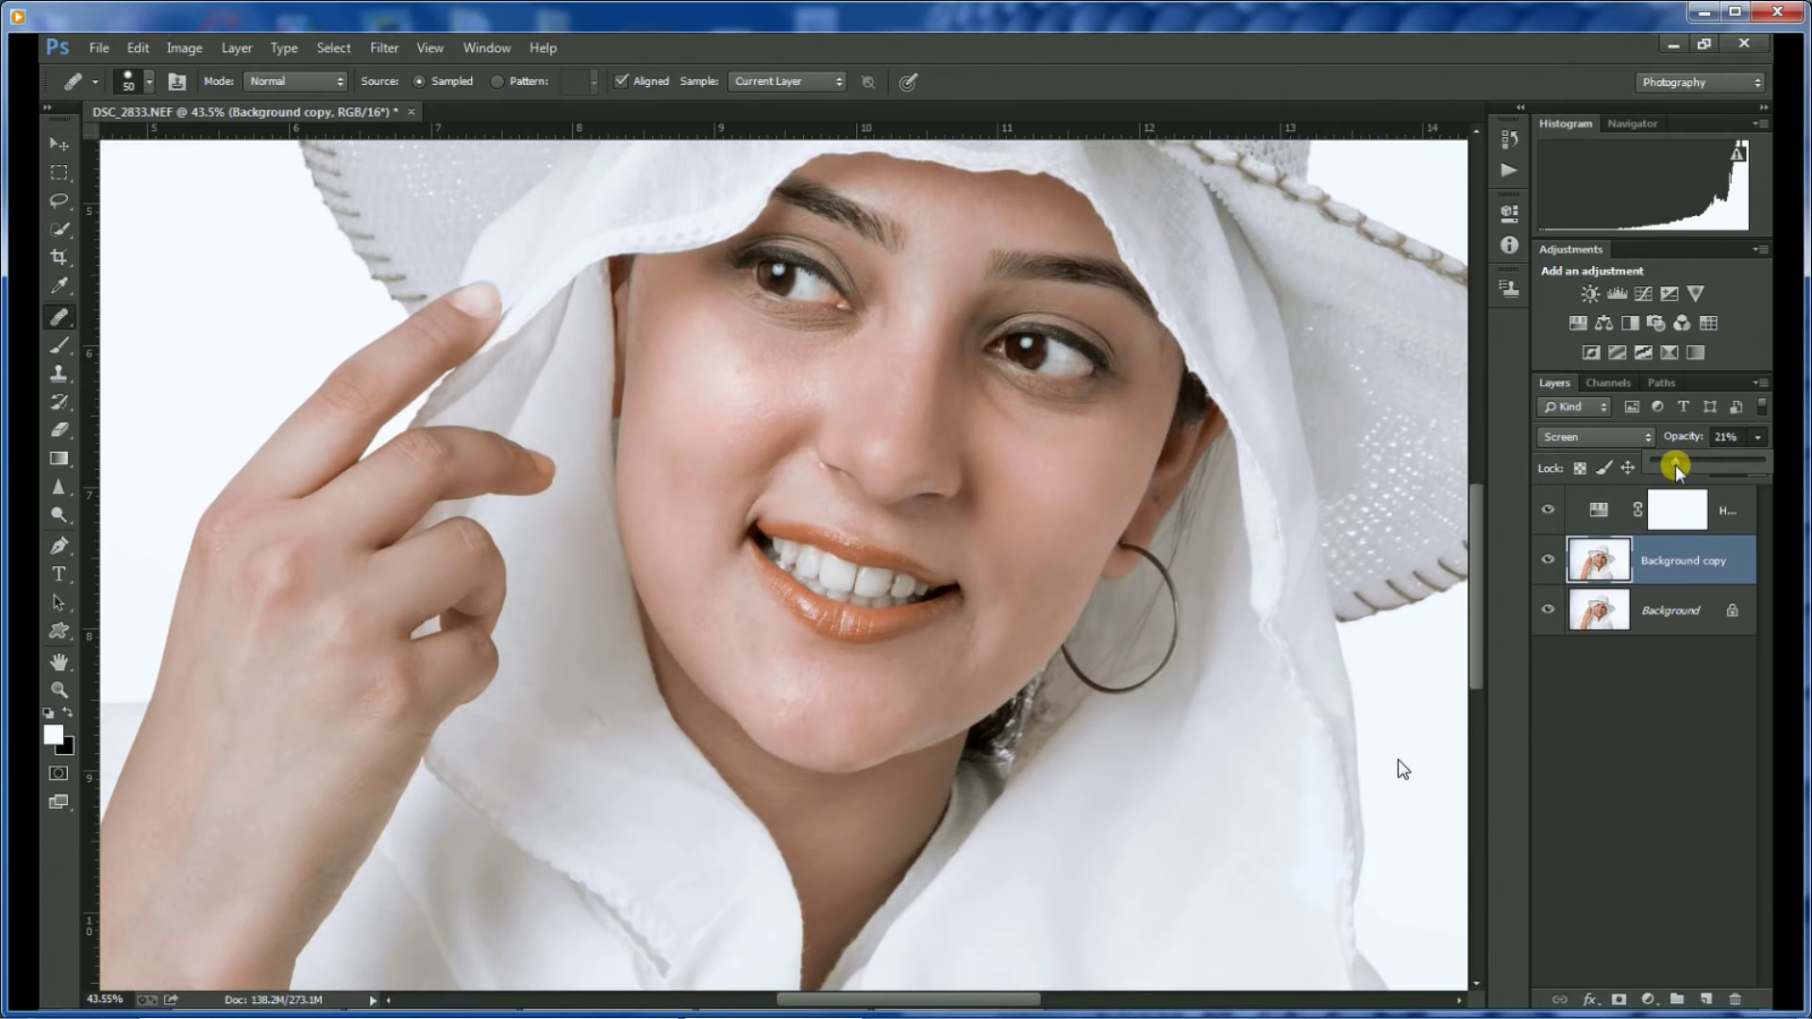
pyautogui.click(1617, 514)
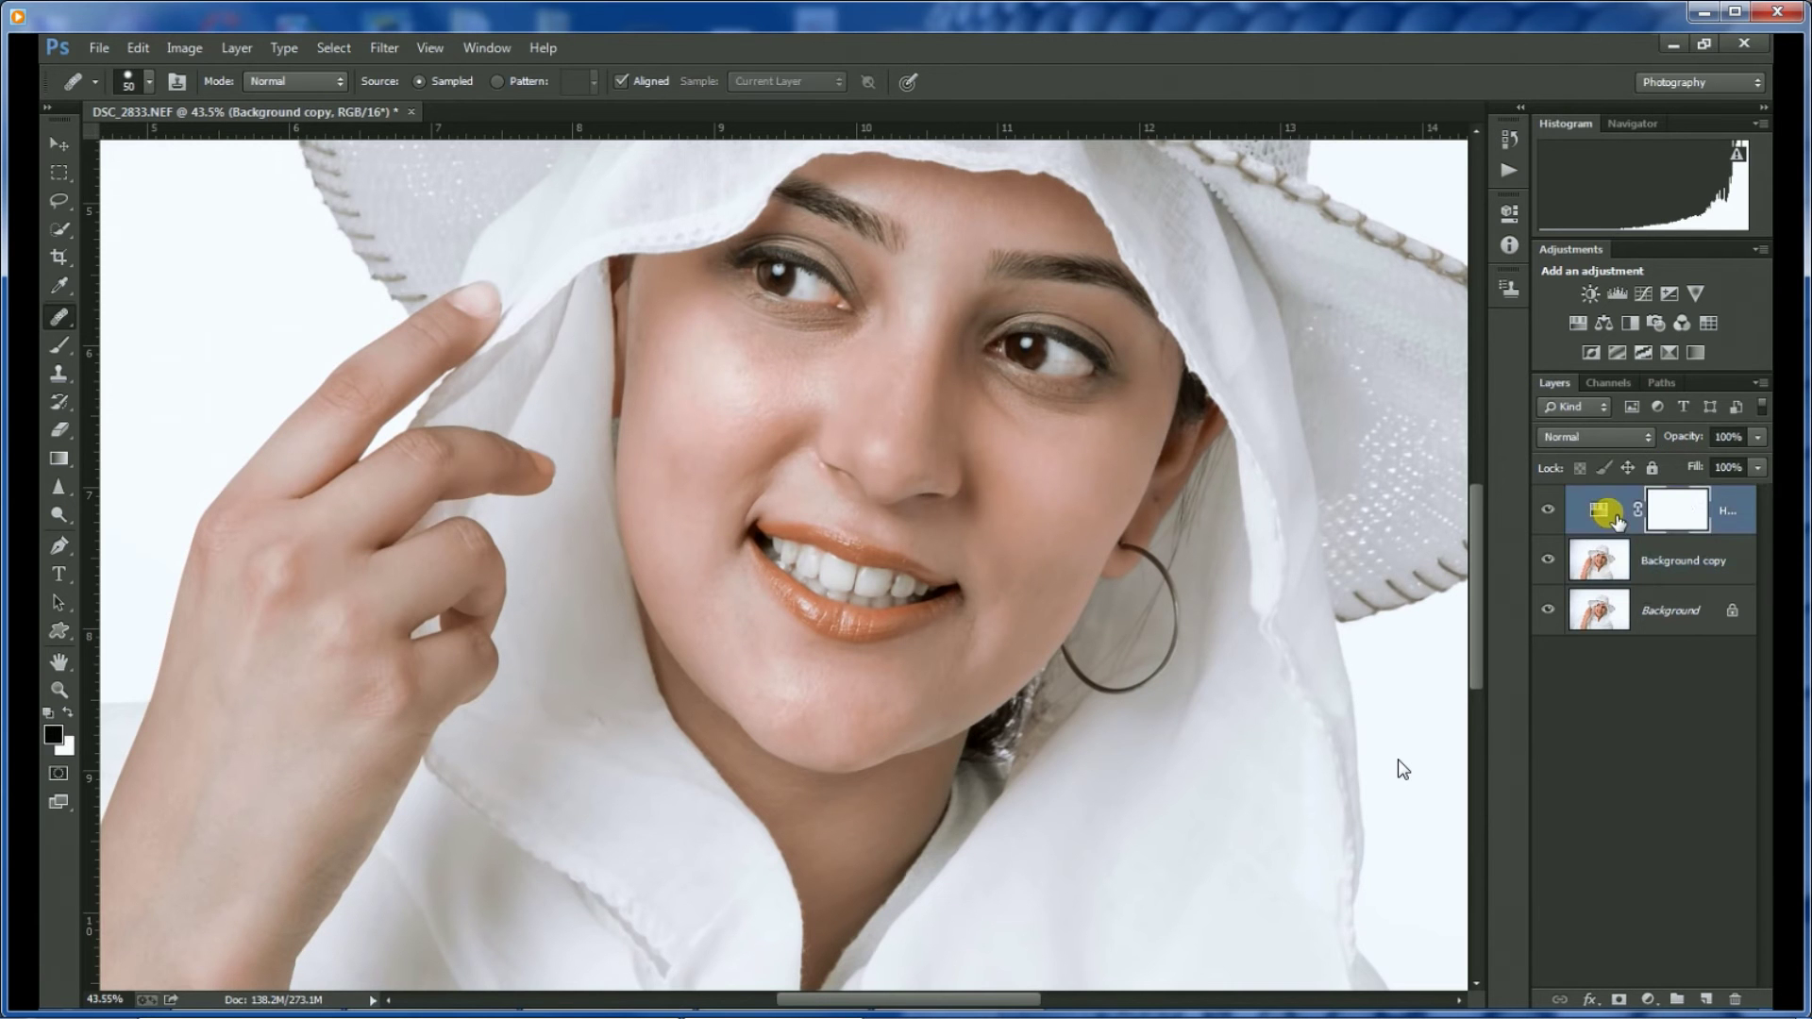
# Set the Hue/Saturation adjustment layer's blend mode to Screen.
pyautogui.click(1734, 514)
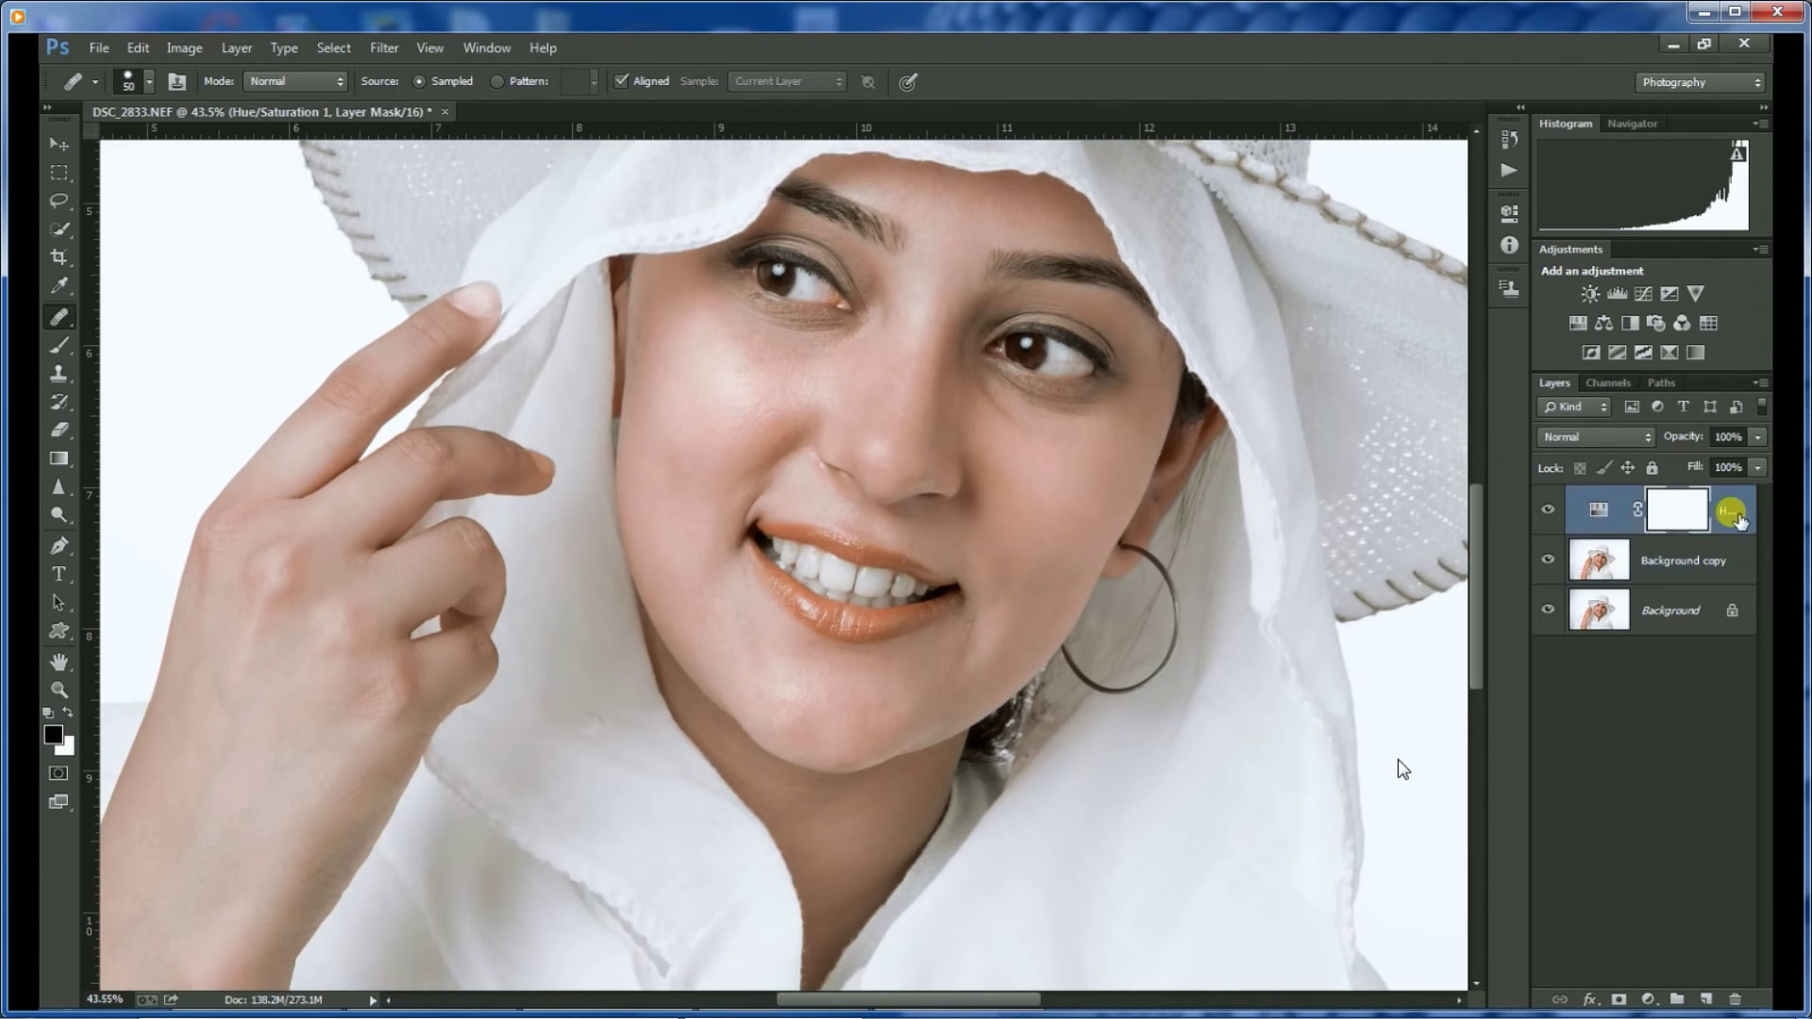
pyautogui.click(1599, 517)
pyautogui.click(1659, 517)
pyautogui.click(1619, 468)
pyautogui.click(1617, 437)
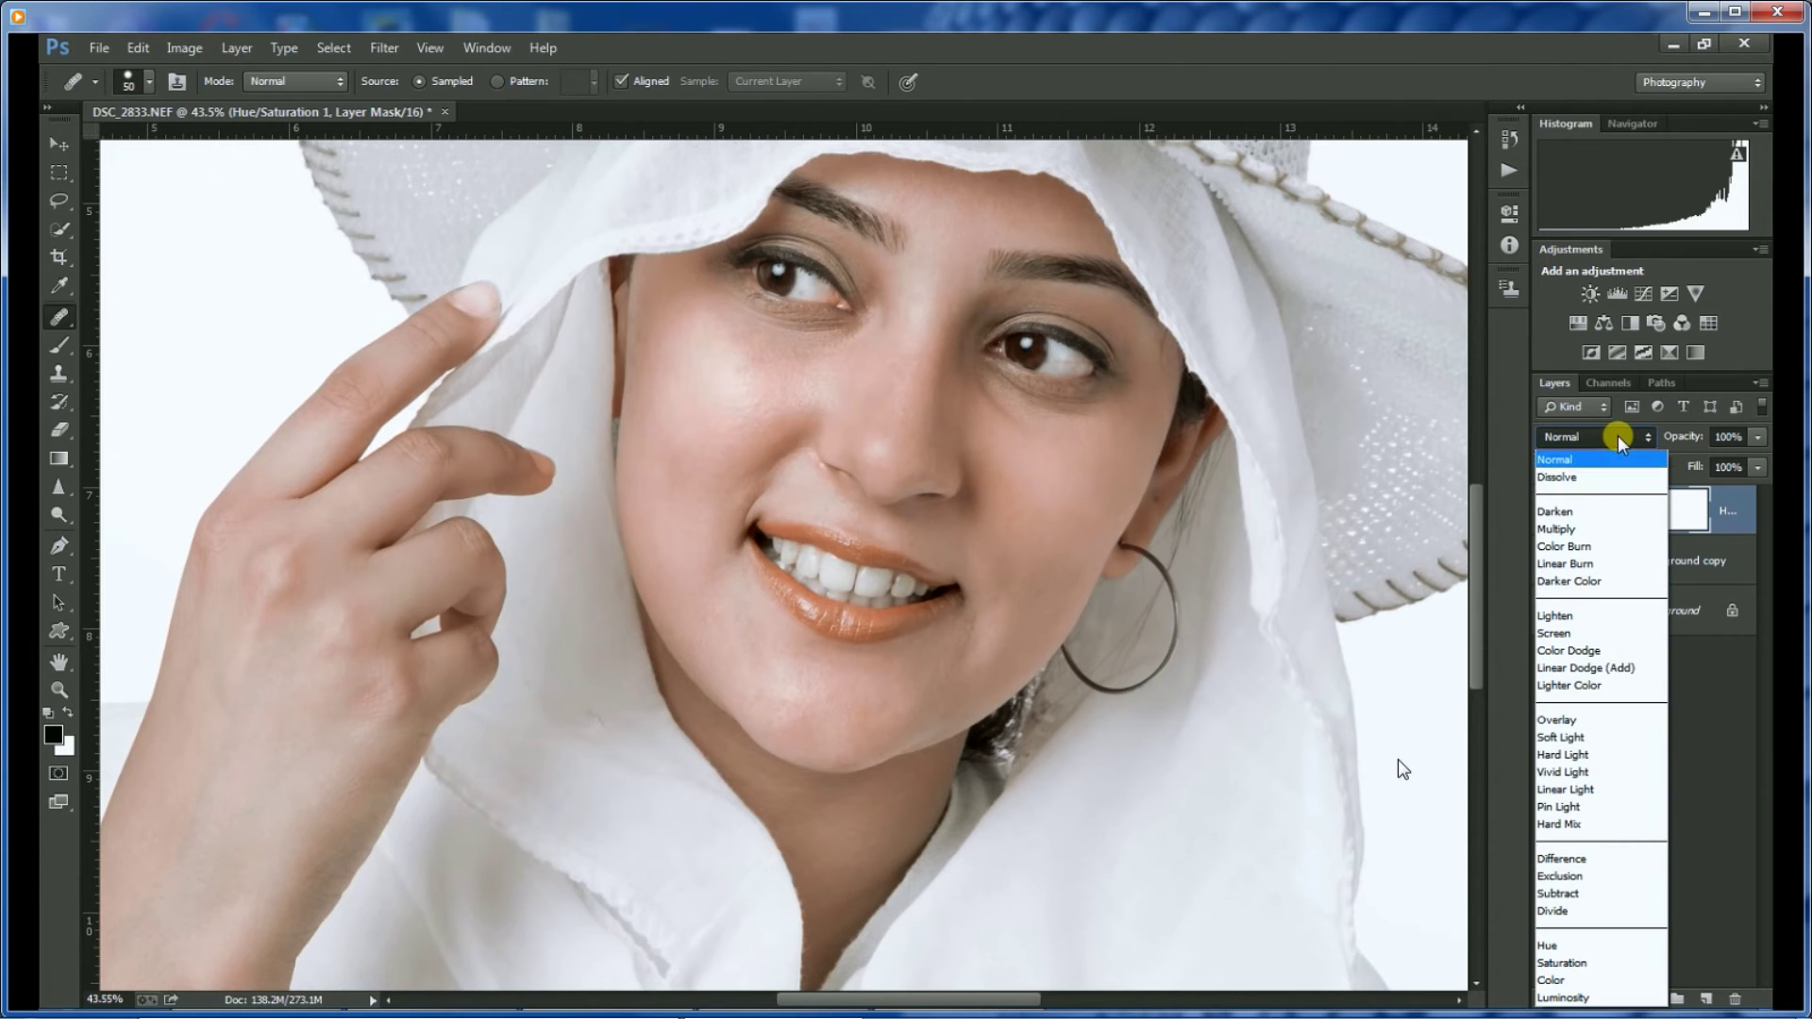
pyautogui.click(1566, 634)
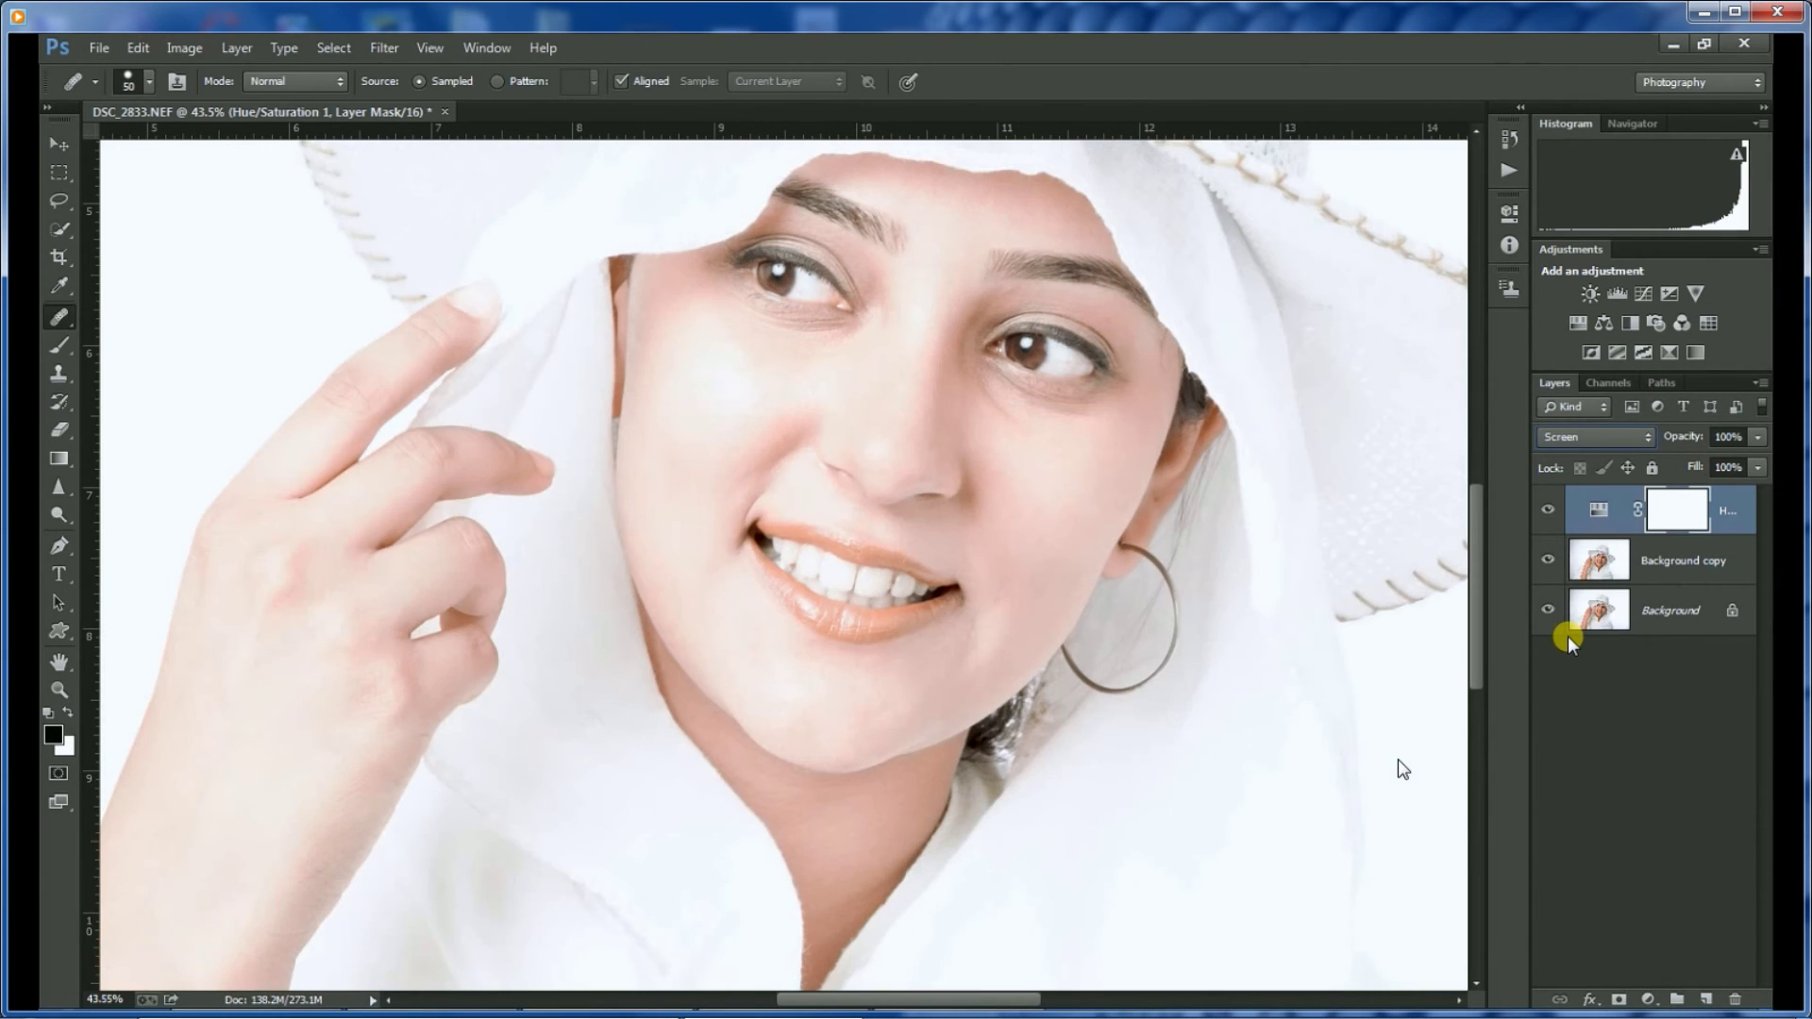
# Try the Soft Light blend mode on the Hue/Saturation layer and return it to Screen.
pyautogui.press('Down')
pyautogui.press('Down')
pyautogui.press('Down')
pyautogui.press('Down')
pyautogui.press('Down')
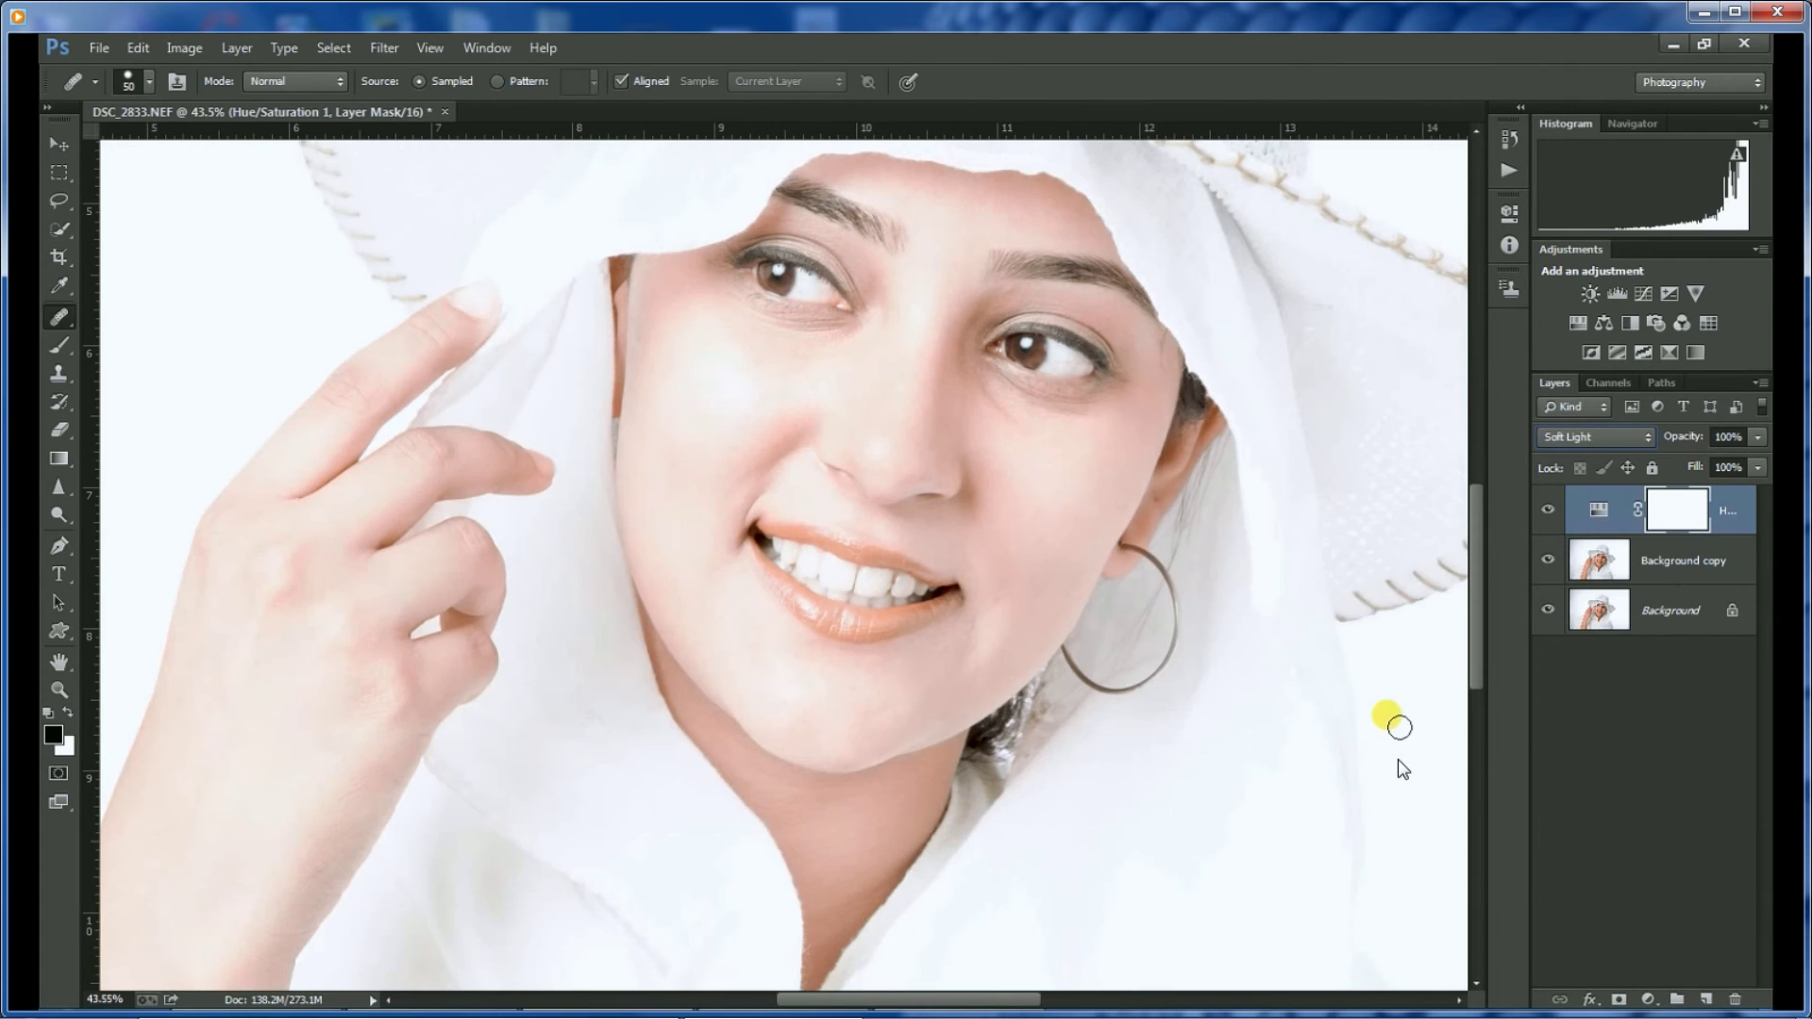
pyautogui.click(1604, 440)
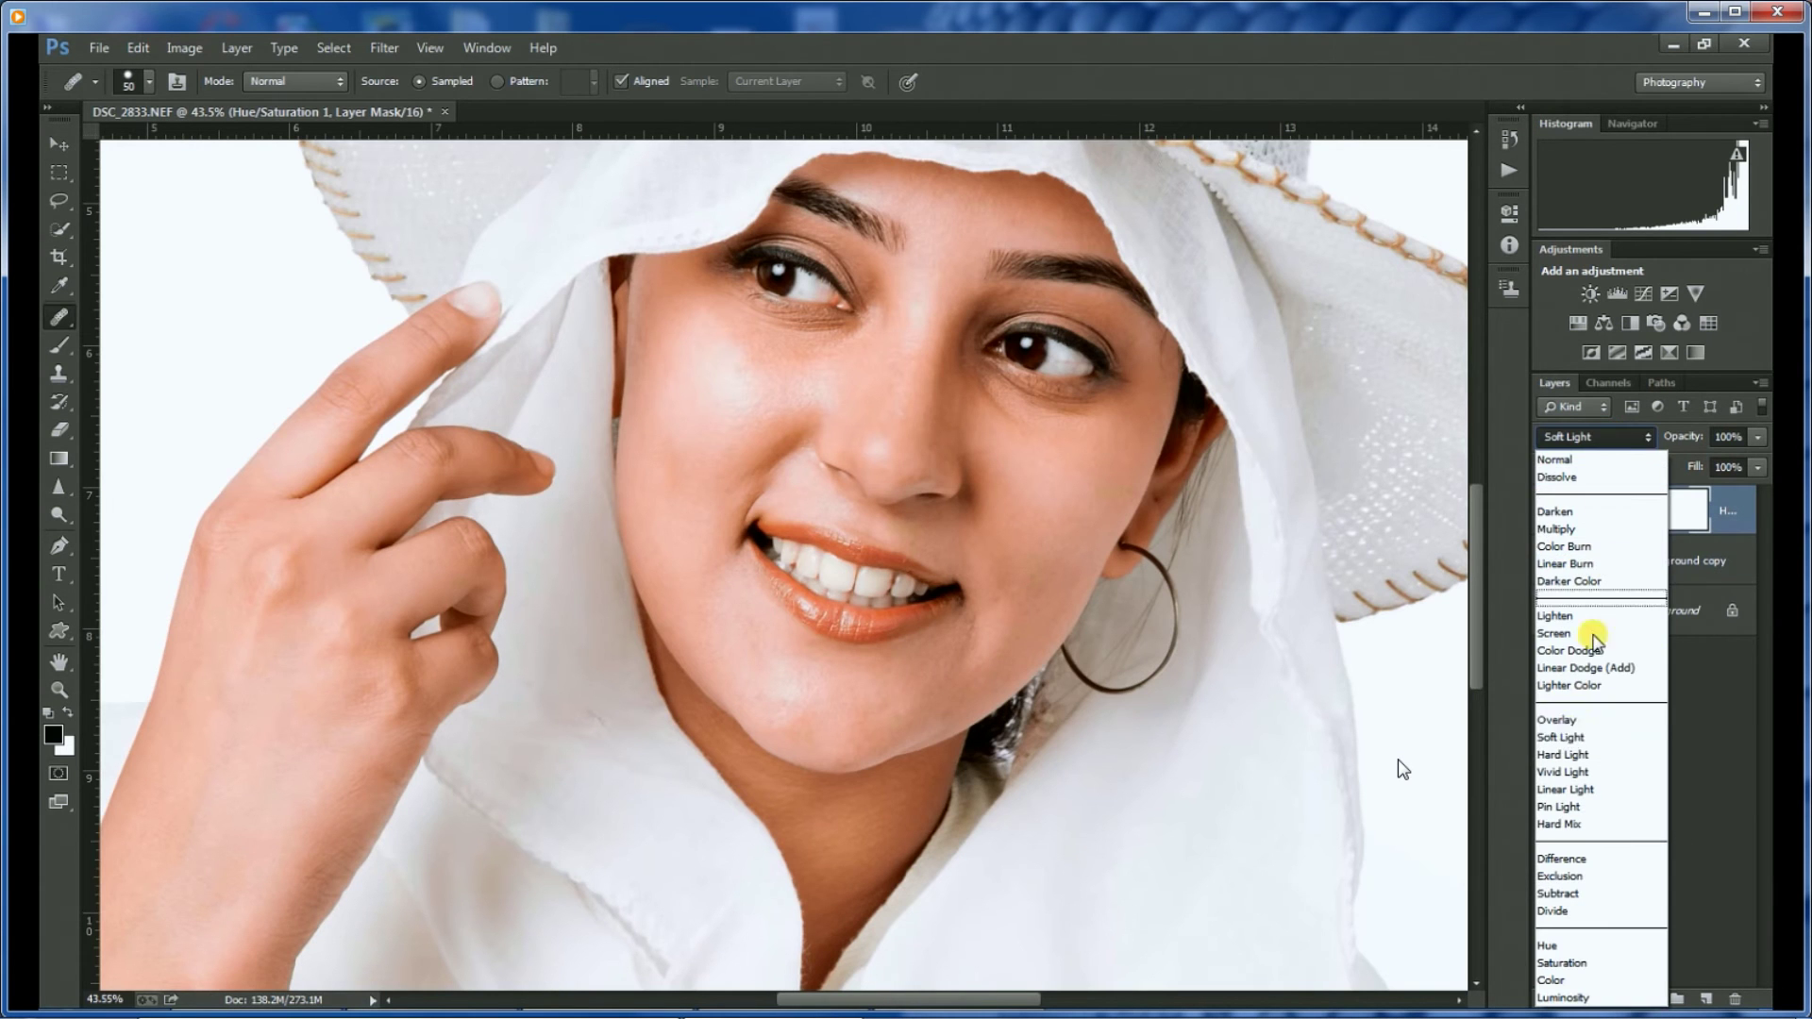
pyautogui.click(1566, 633)
pyautogui.click(1409, 706)
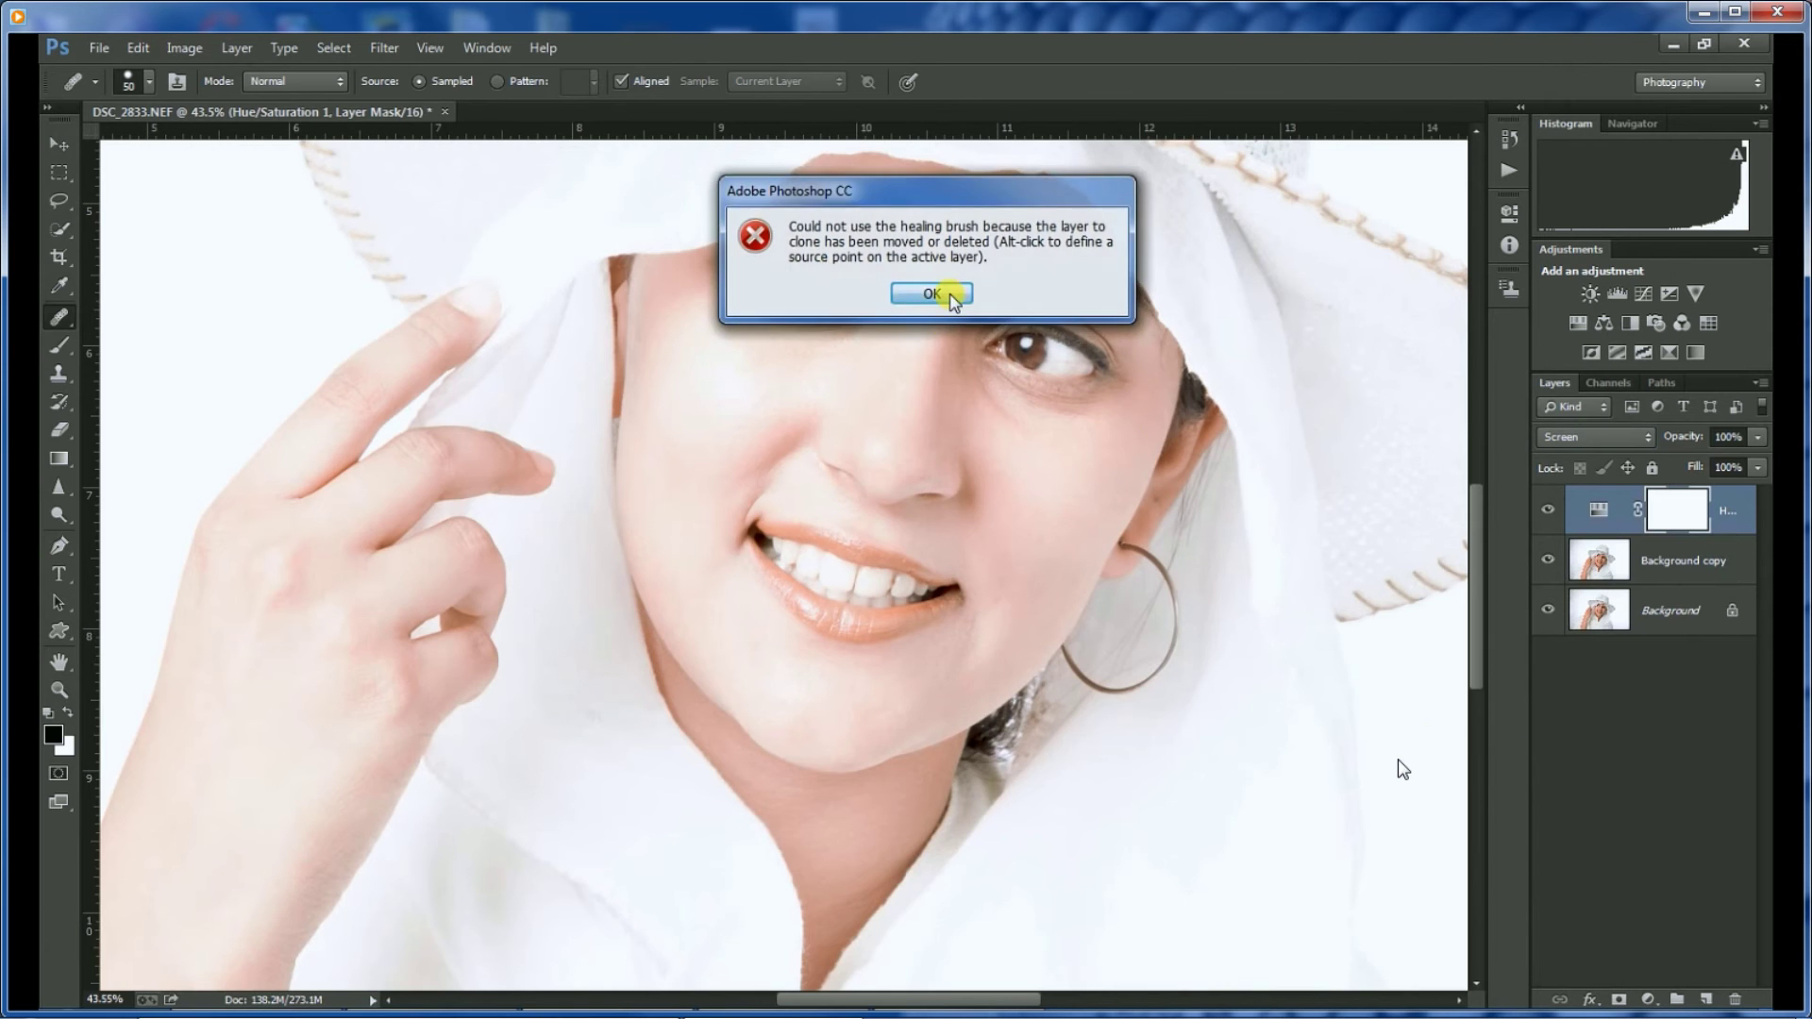
pyautogui.click(931, 293)
# Set the opacity of the Hue/Saturation layer to 56%.
pyautogui.scroll(-5, 1058, 537)
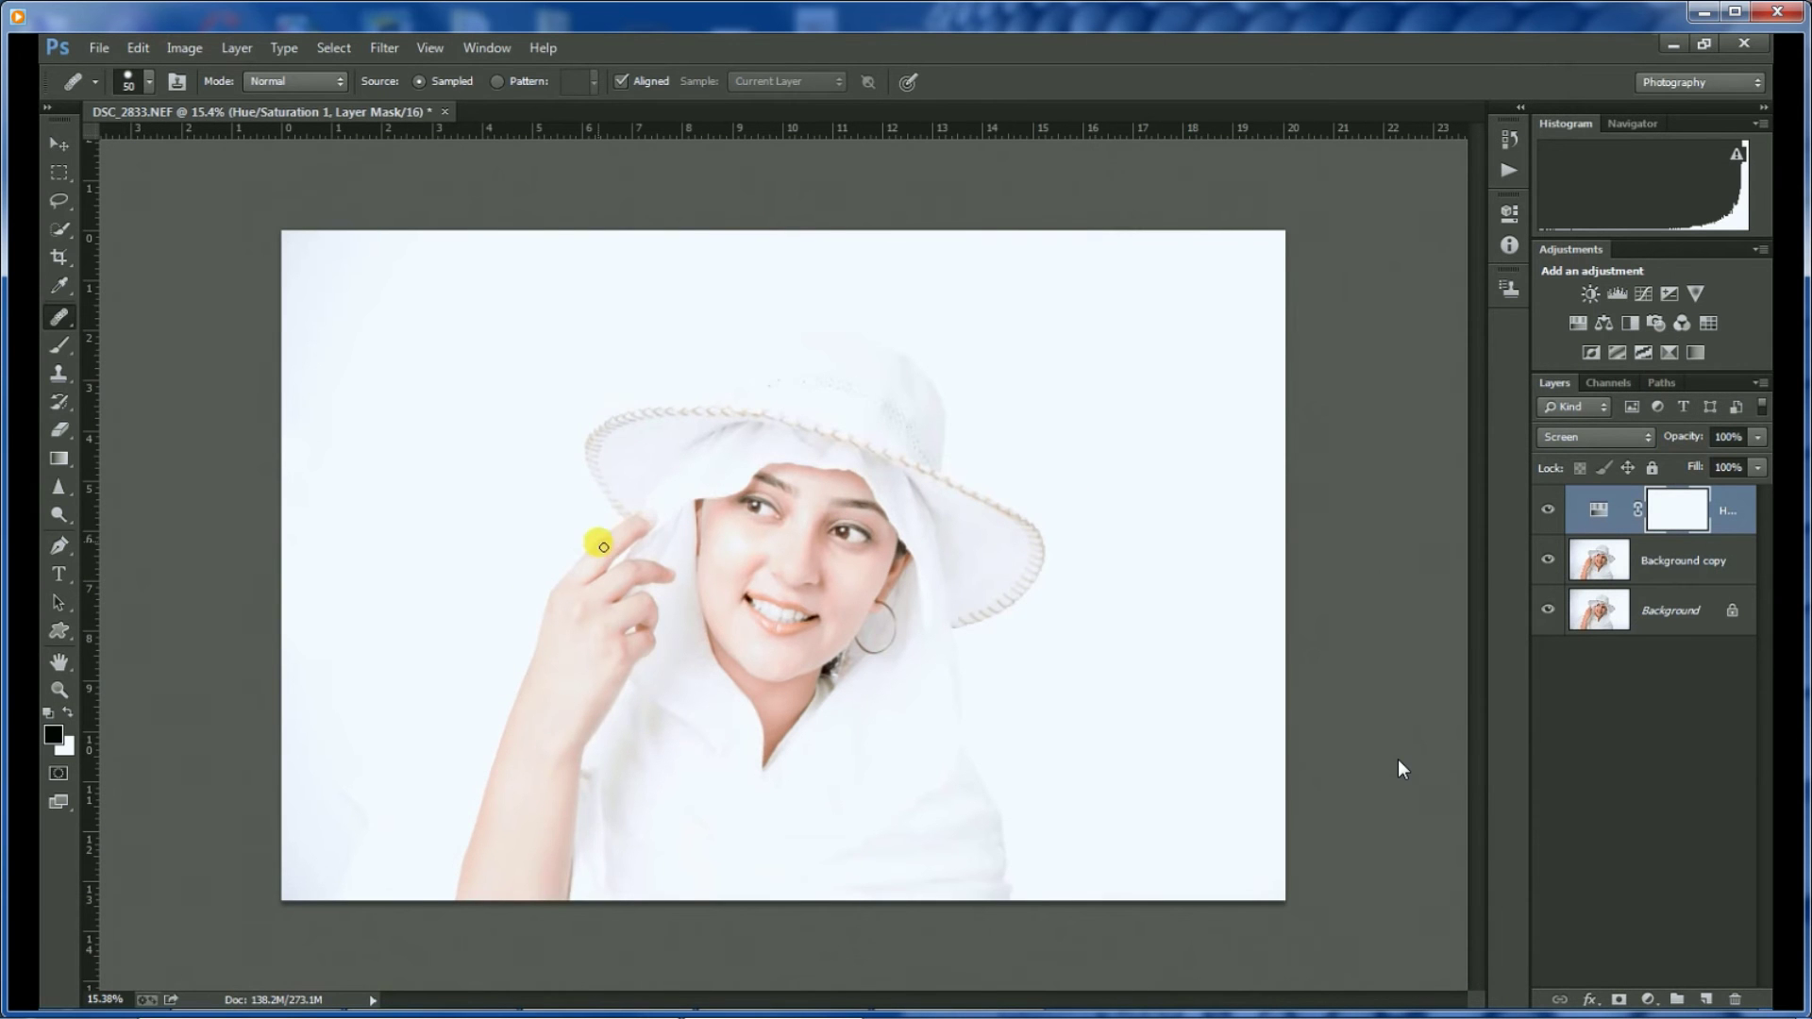
pyautogui.scroll(1, 593, 538)
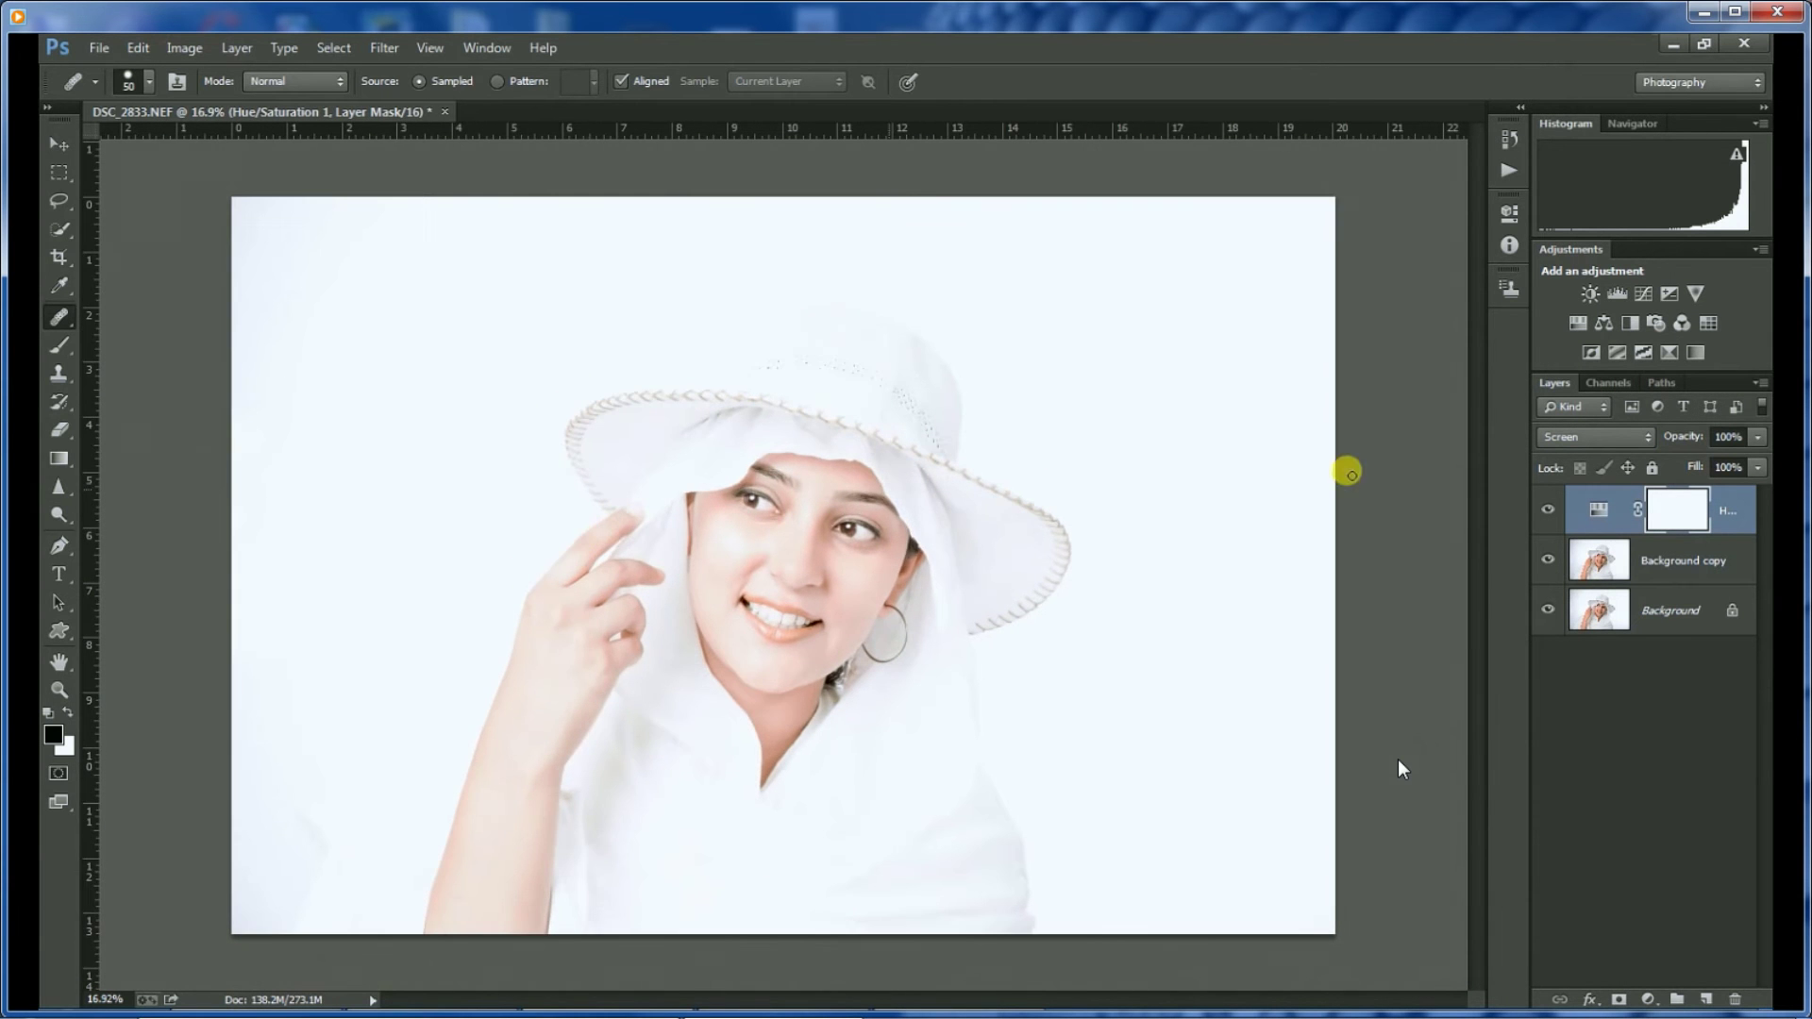
pyautogui.click(1757, 439)
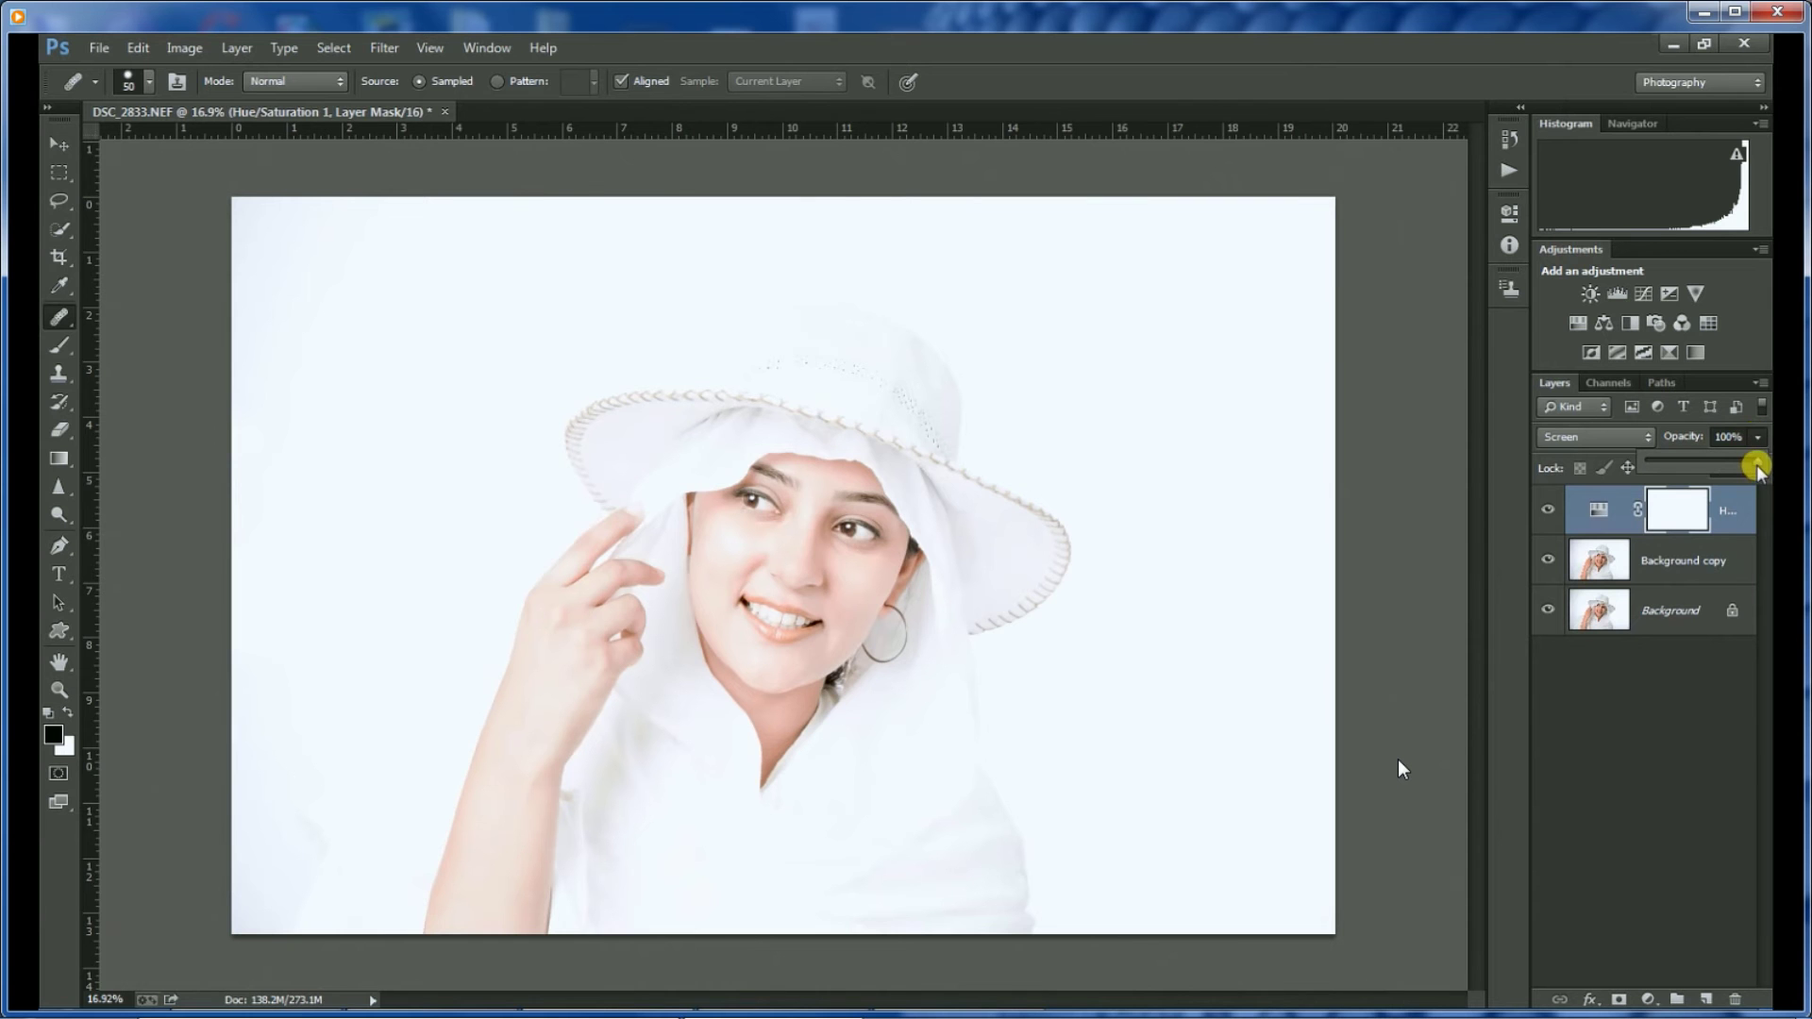
pyautogui.moveTo(1699, 466); pyautogui.dragTo(1675, 476)
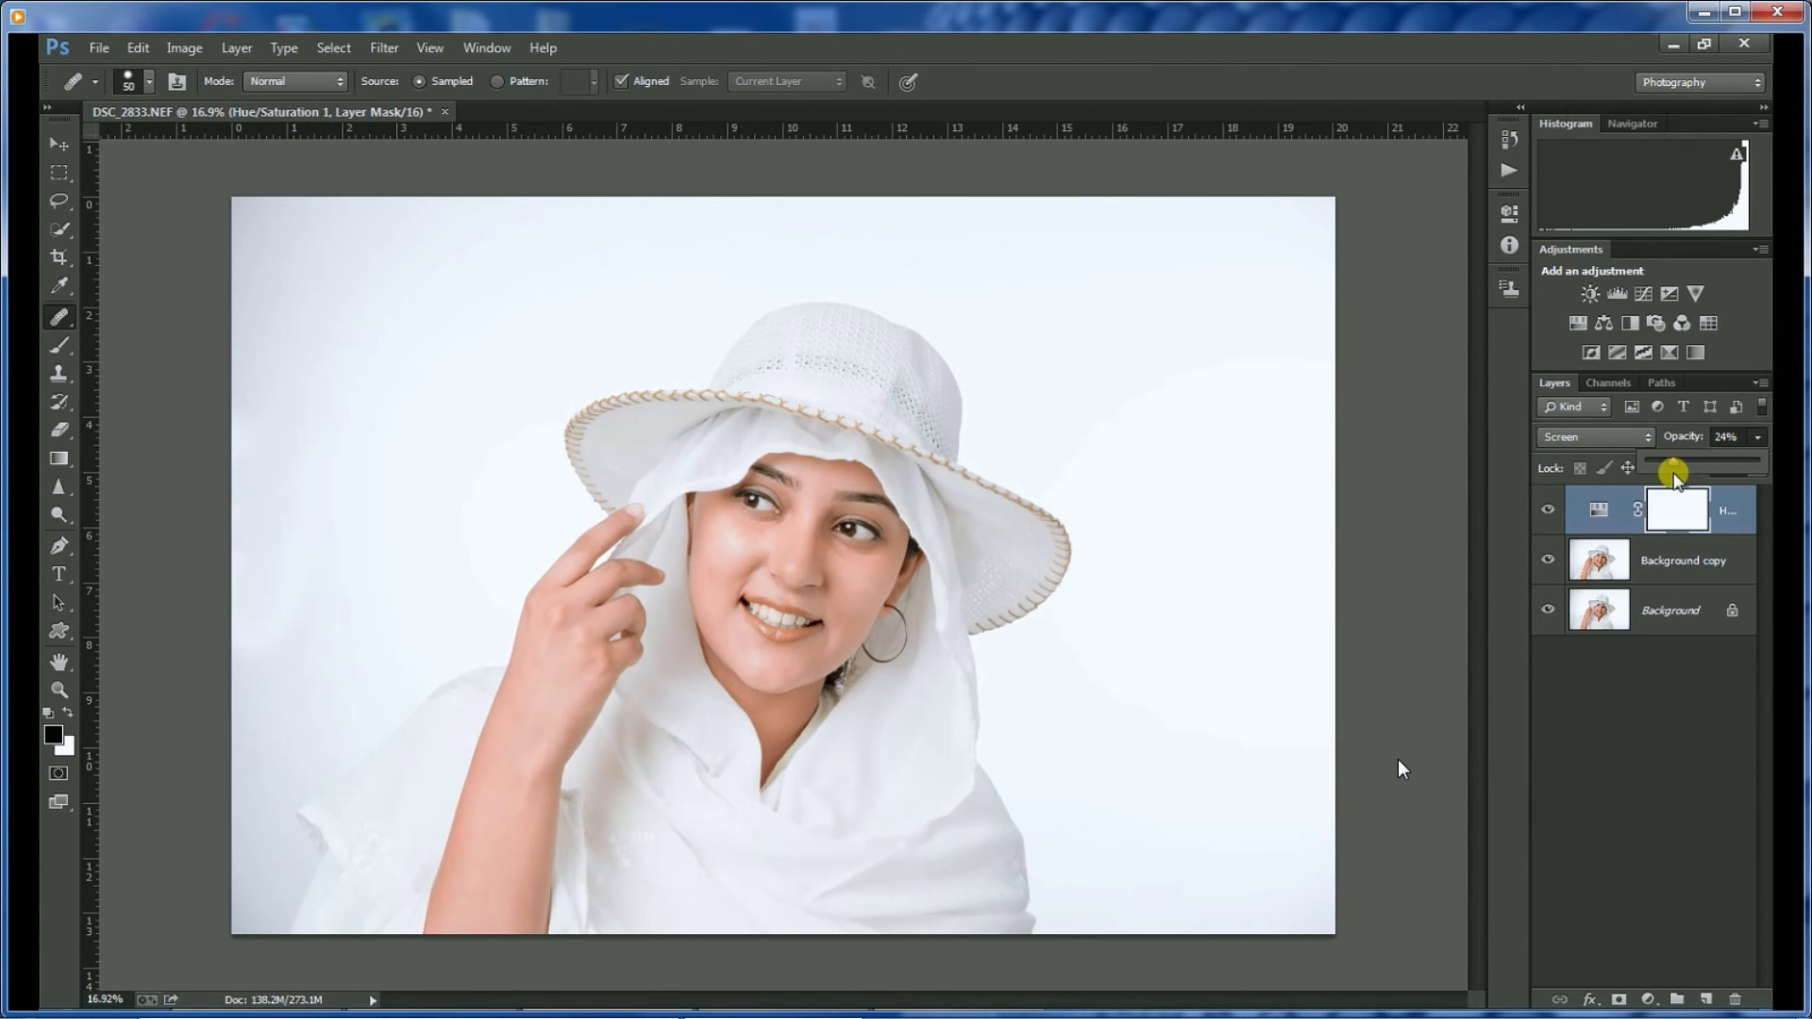
pyautogui.moveTo(1676, 480); pyautogui.dragTo(1688, 478)
pyautogui.moveTo(1688, 480); pyautogui.dragTo(1713, 481)
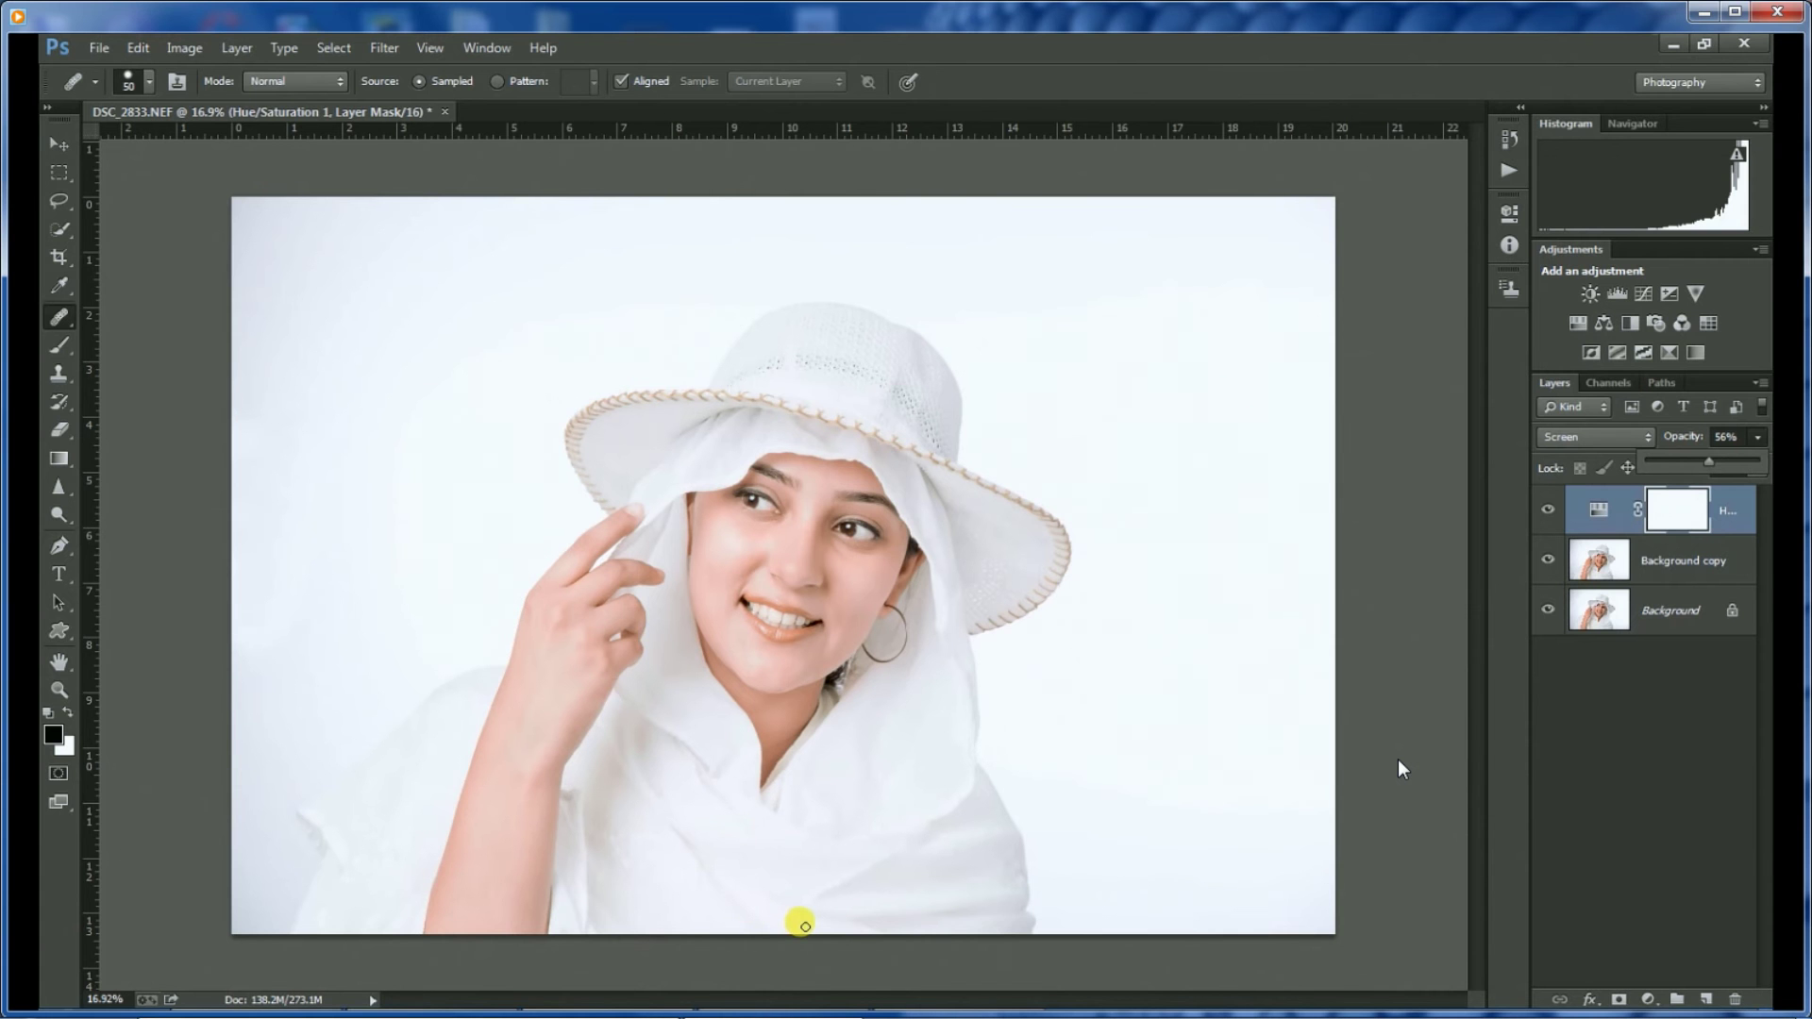
# Target the Hue/Saturation layer's mask and set up the Brush tool at 35% opacity.
pyautogui.click(1686, 517)
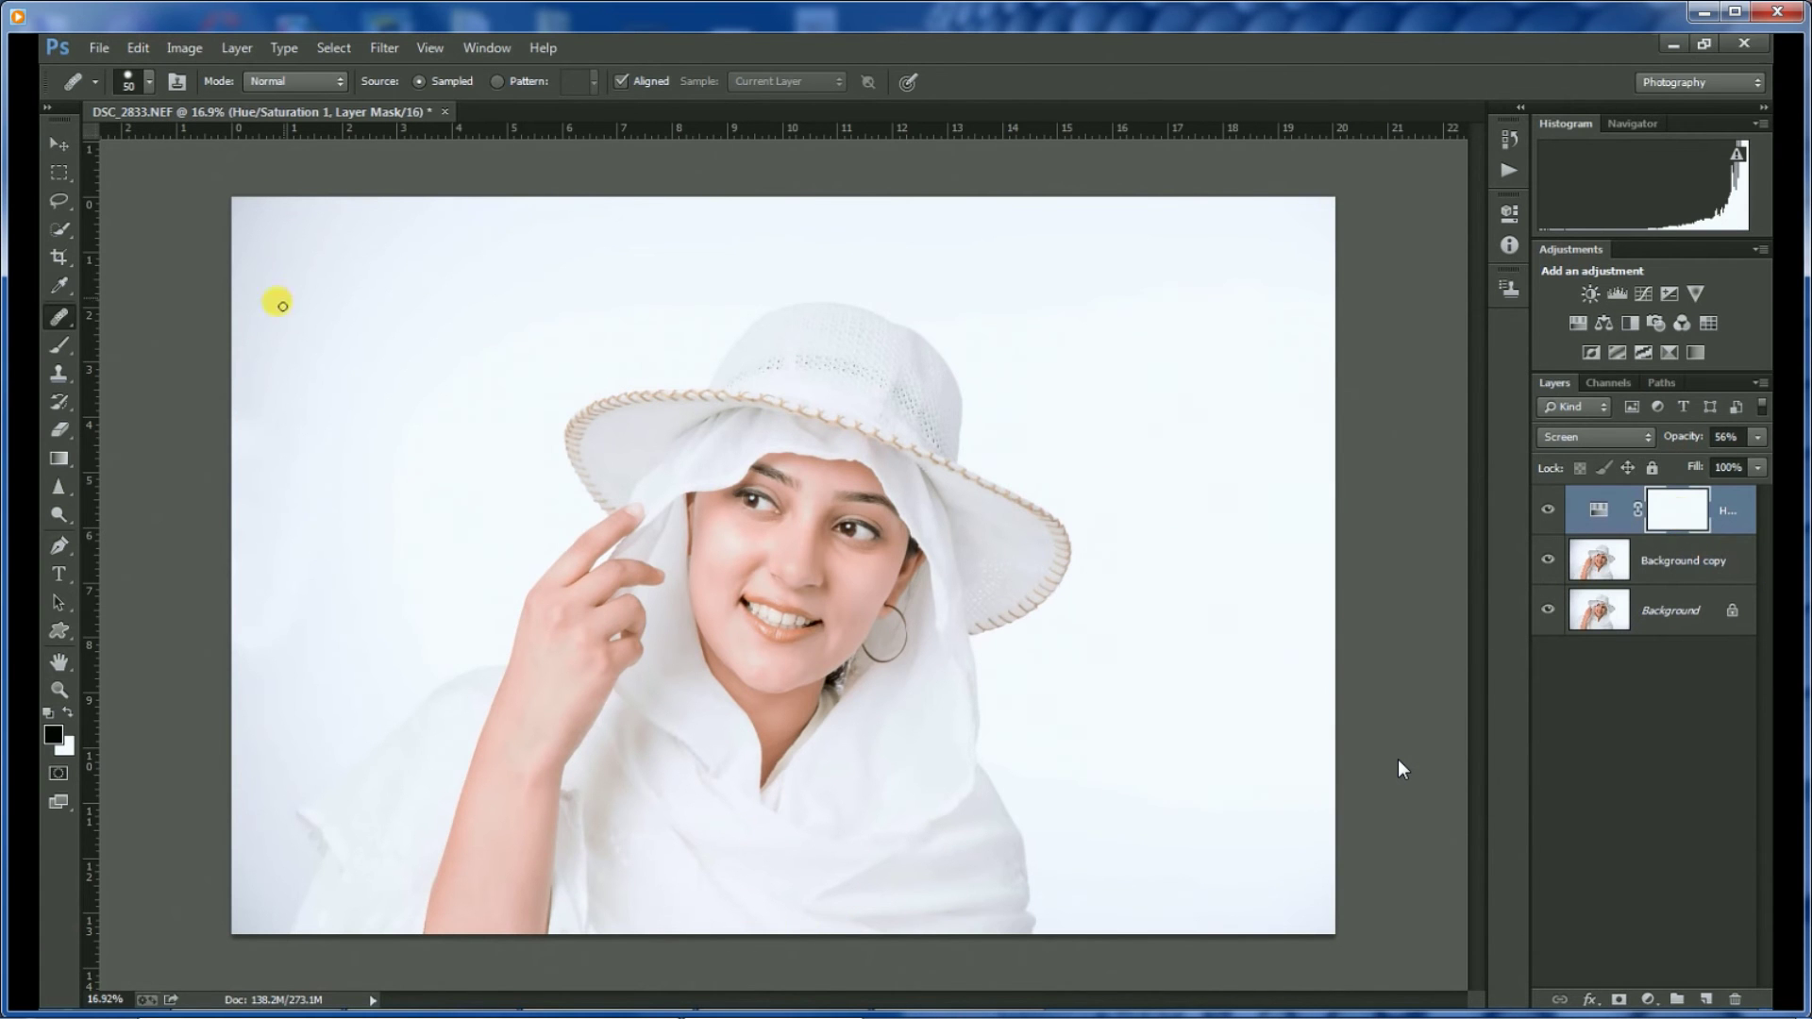
pyautogui.click(60, 348)
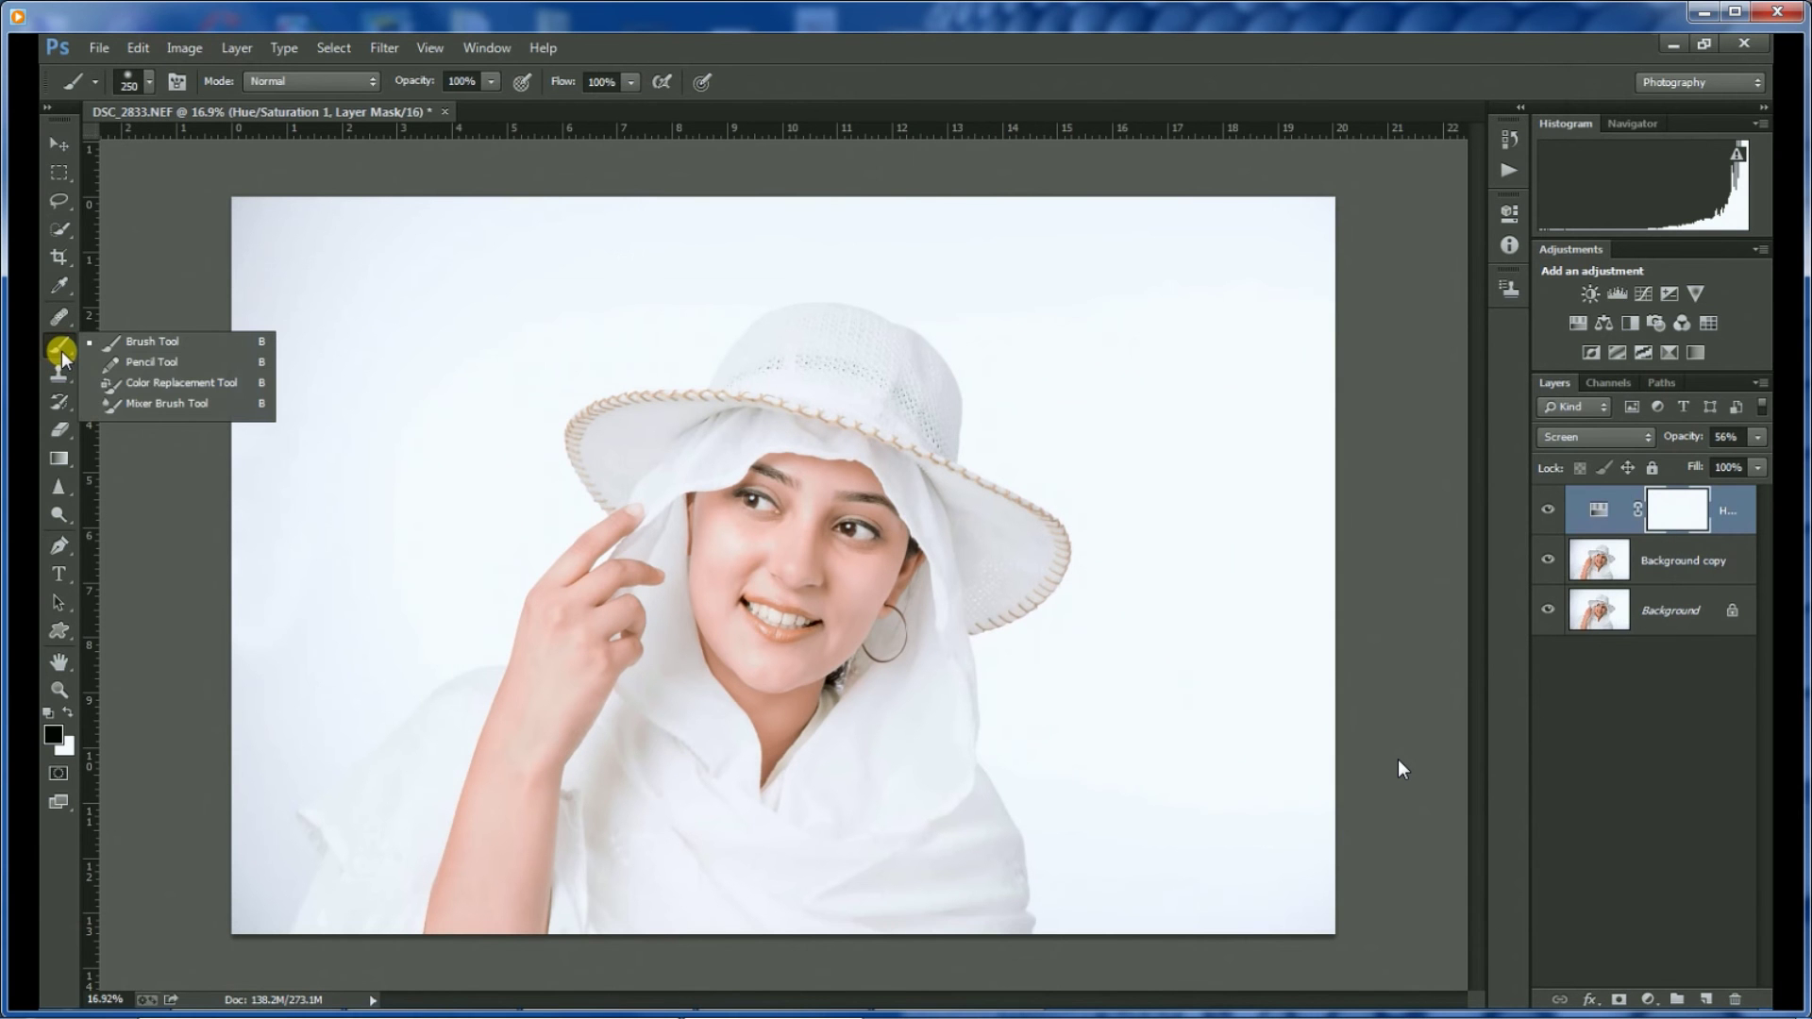
pyautogui.click(157, 345)
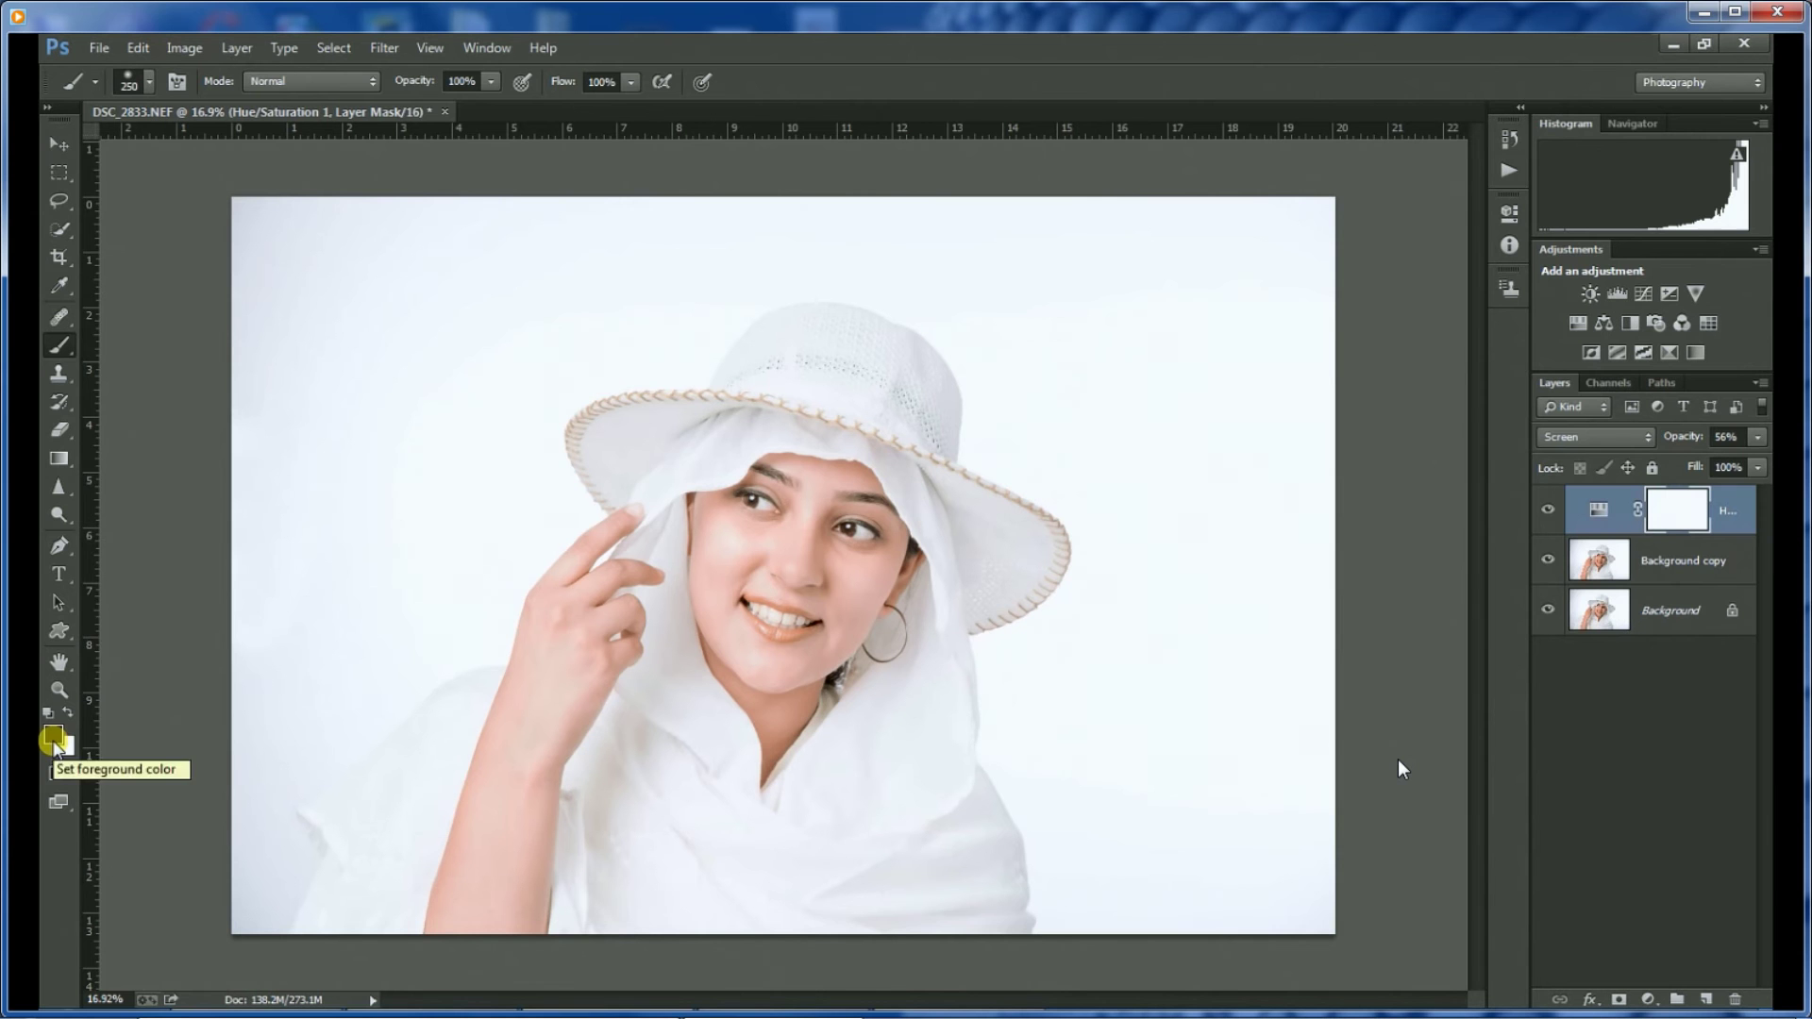
pyautogui.click(490, 83)
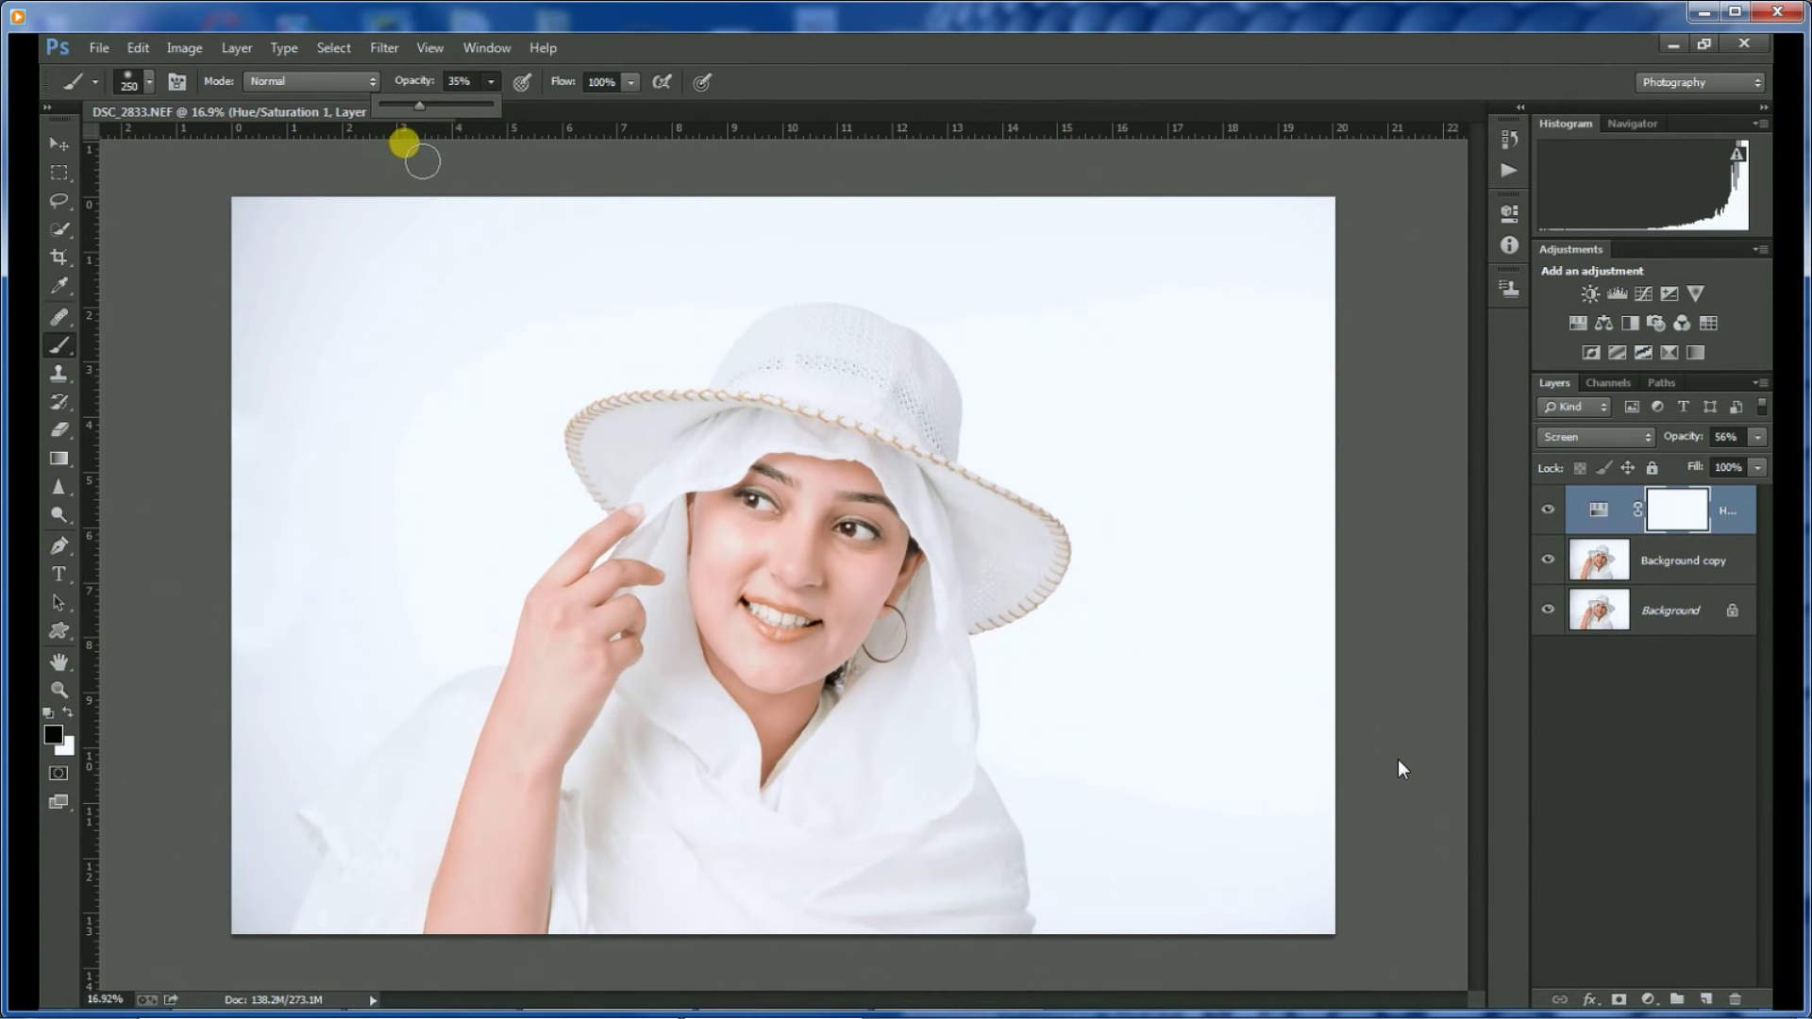
pyautogui.click(1019, 58)
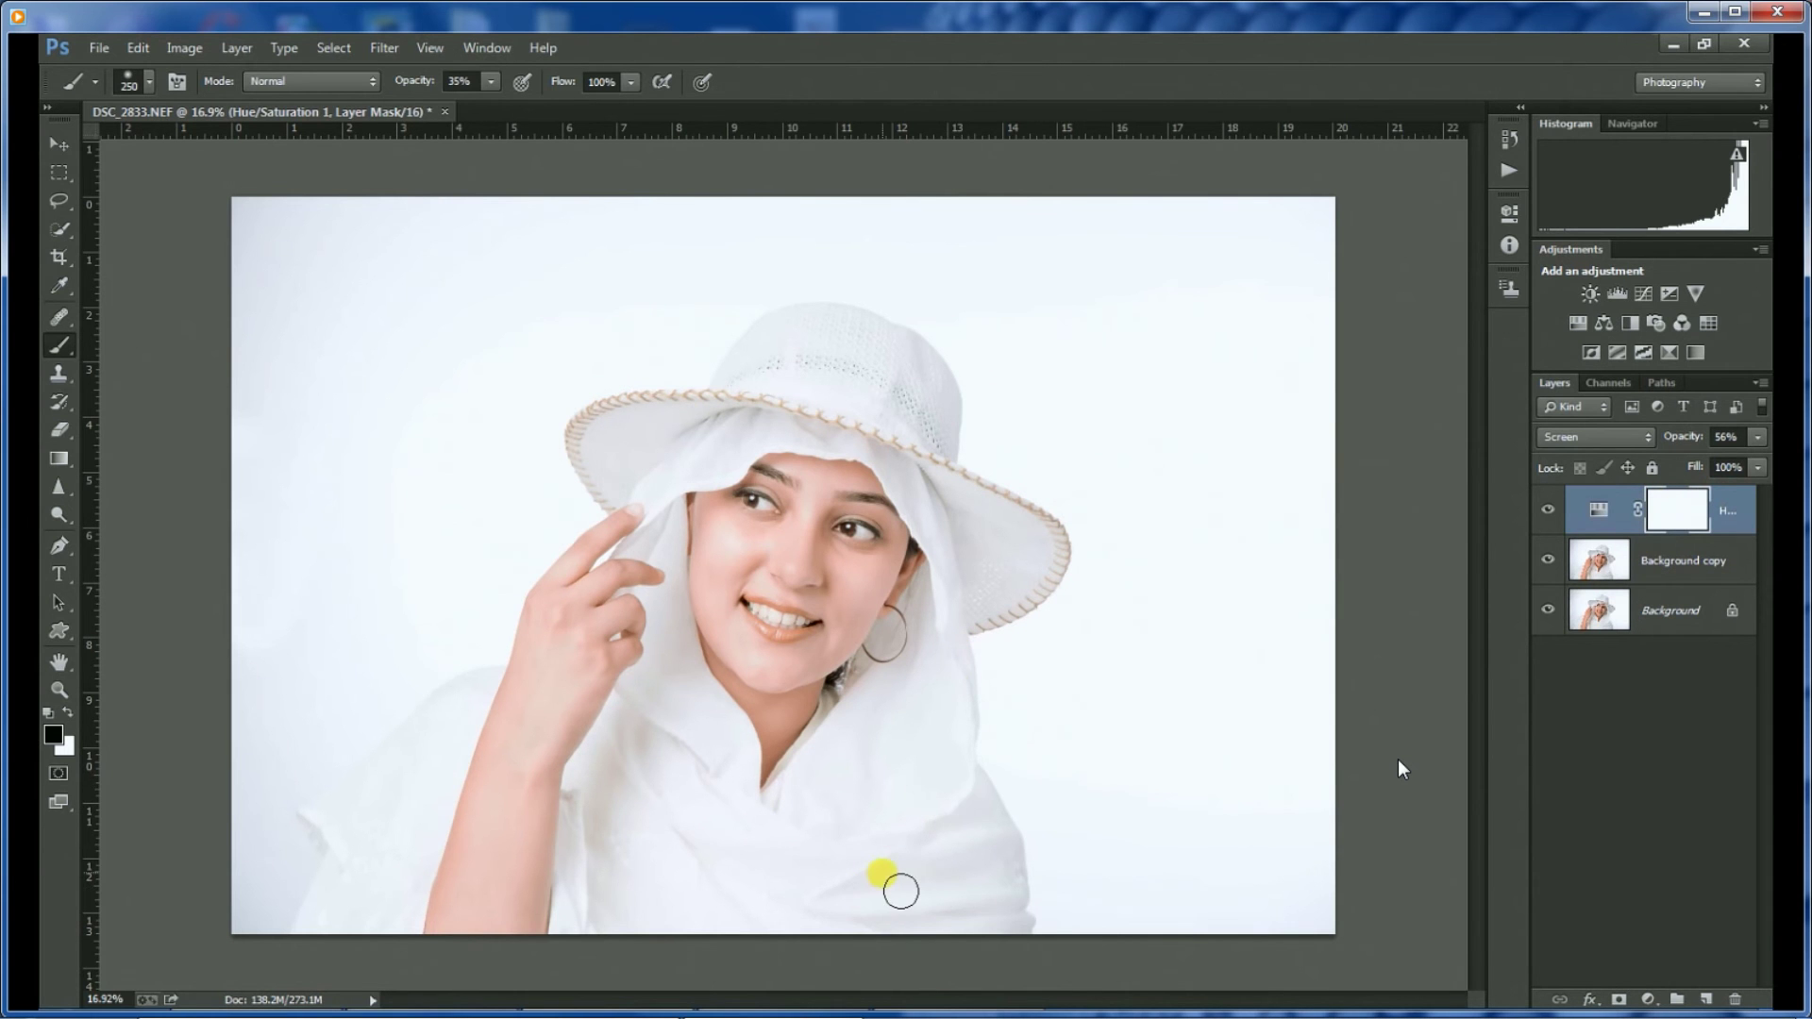
# Paint black on the Hue/Saturation mask over the white shawl with a 700 px brush.
pyautogui.press(']')
pyautogui.press(']')
pyautogui.press(']')
pyautogui.press(']')
pyautogui.press(']')
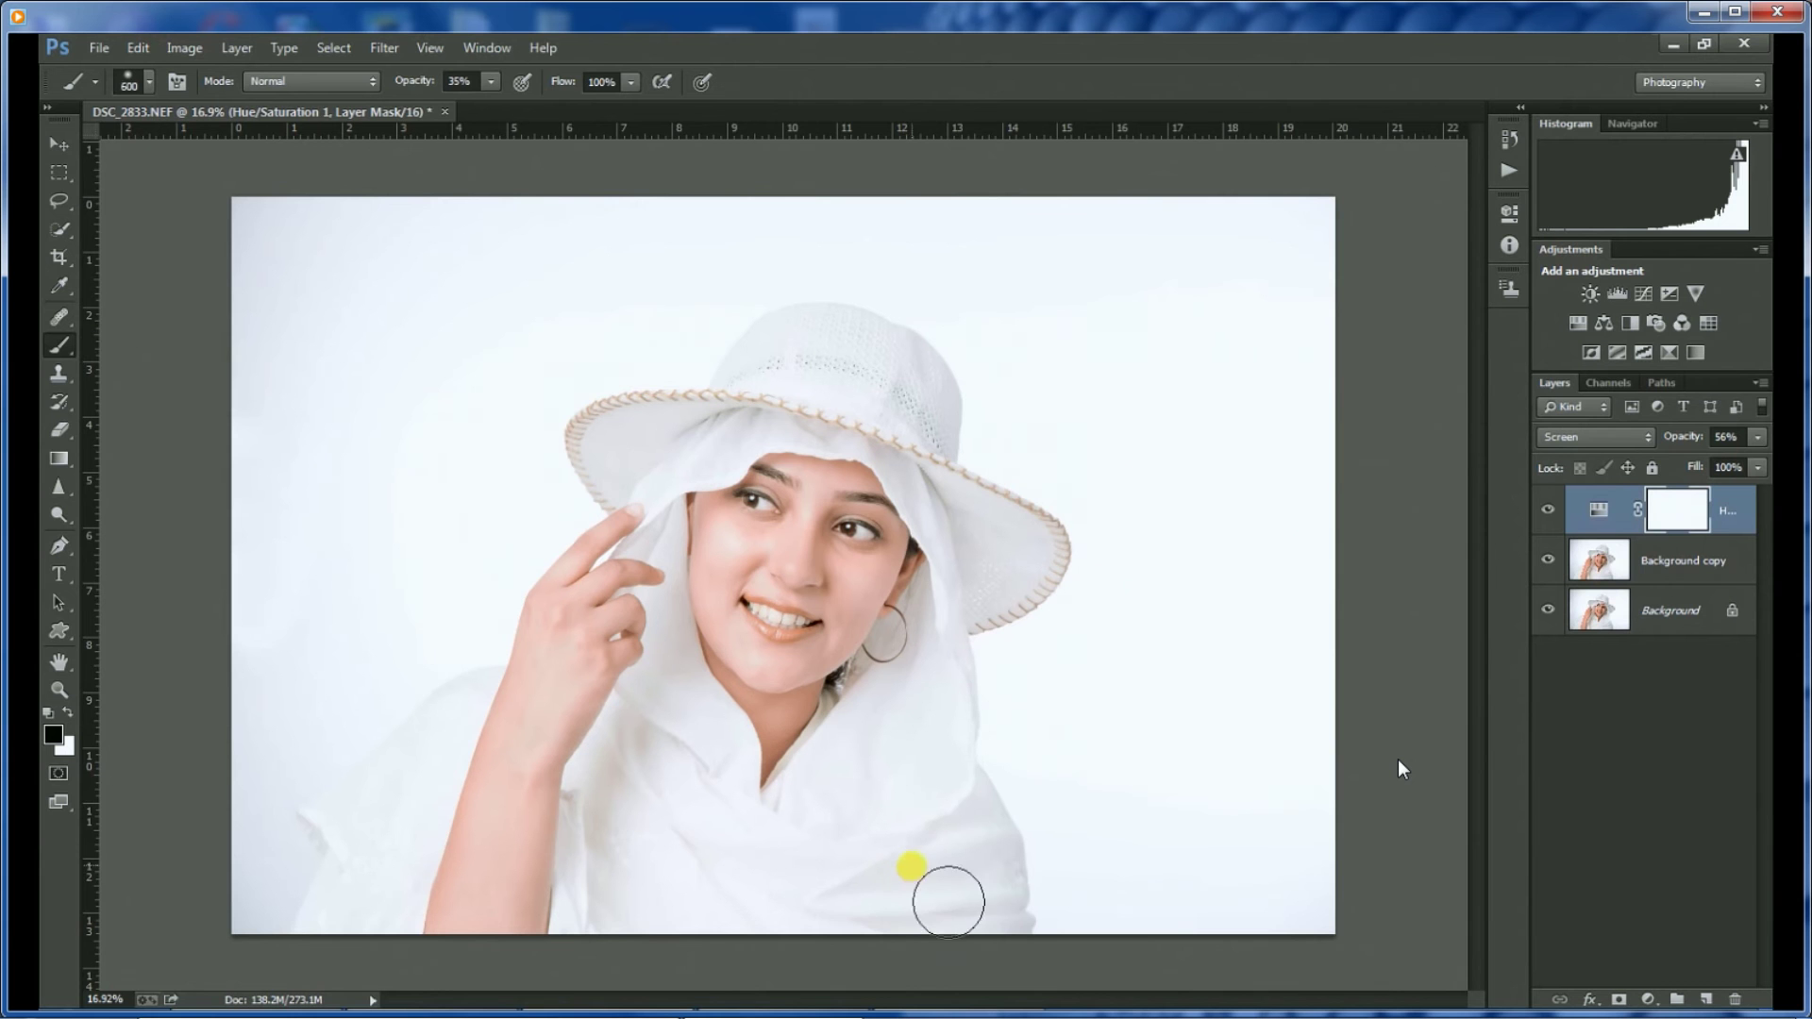
pyautogui.press(']')
pyautogui.moveTo(999, 862)
pyautogui.mouseDown()
pyautogui.moveTo(1024, 615)
pyautogui.moveTo(1010, 804)
pyautogui.moveTo(975, 872)
pyautogui.moveTo(769, 940)
pyautogui.moveTo(933, 822)
pyautogui.moveTo(783, 975)
pyautogui.moveTo(957, 866)
pyautogui.moveTo(929, 1007)
pyautogui.moveTo(1003, 883)
pyautogui.moveTo(957, 914)
pyautogui.moveTo(954, 805)
pyautogui.moveTo(980, 797)
pyautogui.moveTo(782, 852)
pyautogui.moveTo(770, 482)
pyautogui.moveTo(806, 508)
pyautogui.moveTo(1185, 562)
pyautogui.moveTo(1114, 585)
pyautogui.mouseUp()
# Reduce the brush to 200 px and mask the Hue/Saturation effect over the headscarf and hat around the face.
pyautogui.scroll(5, 1036, 518)
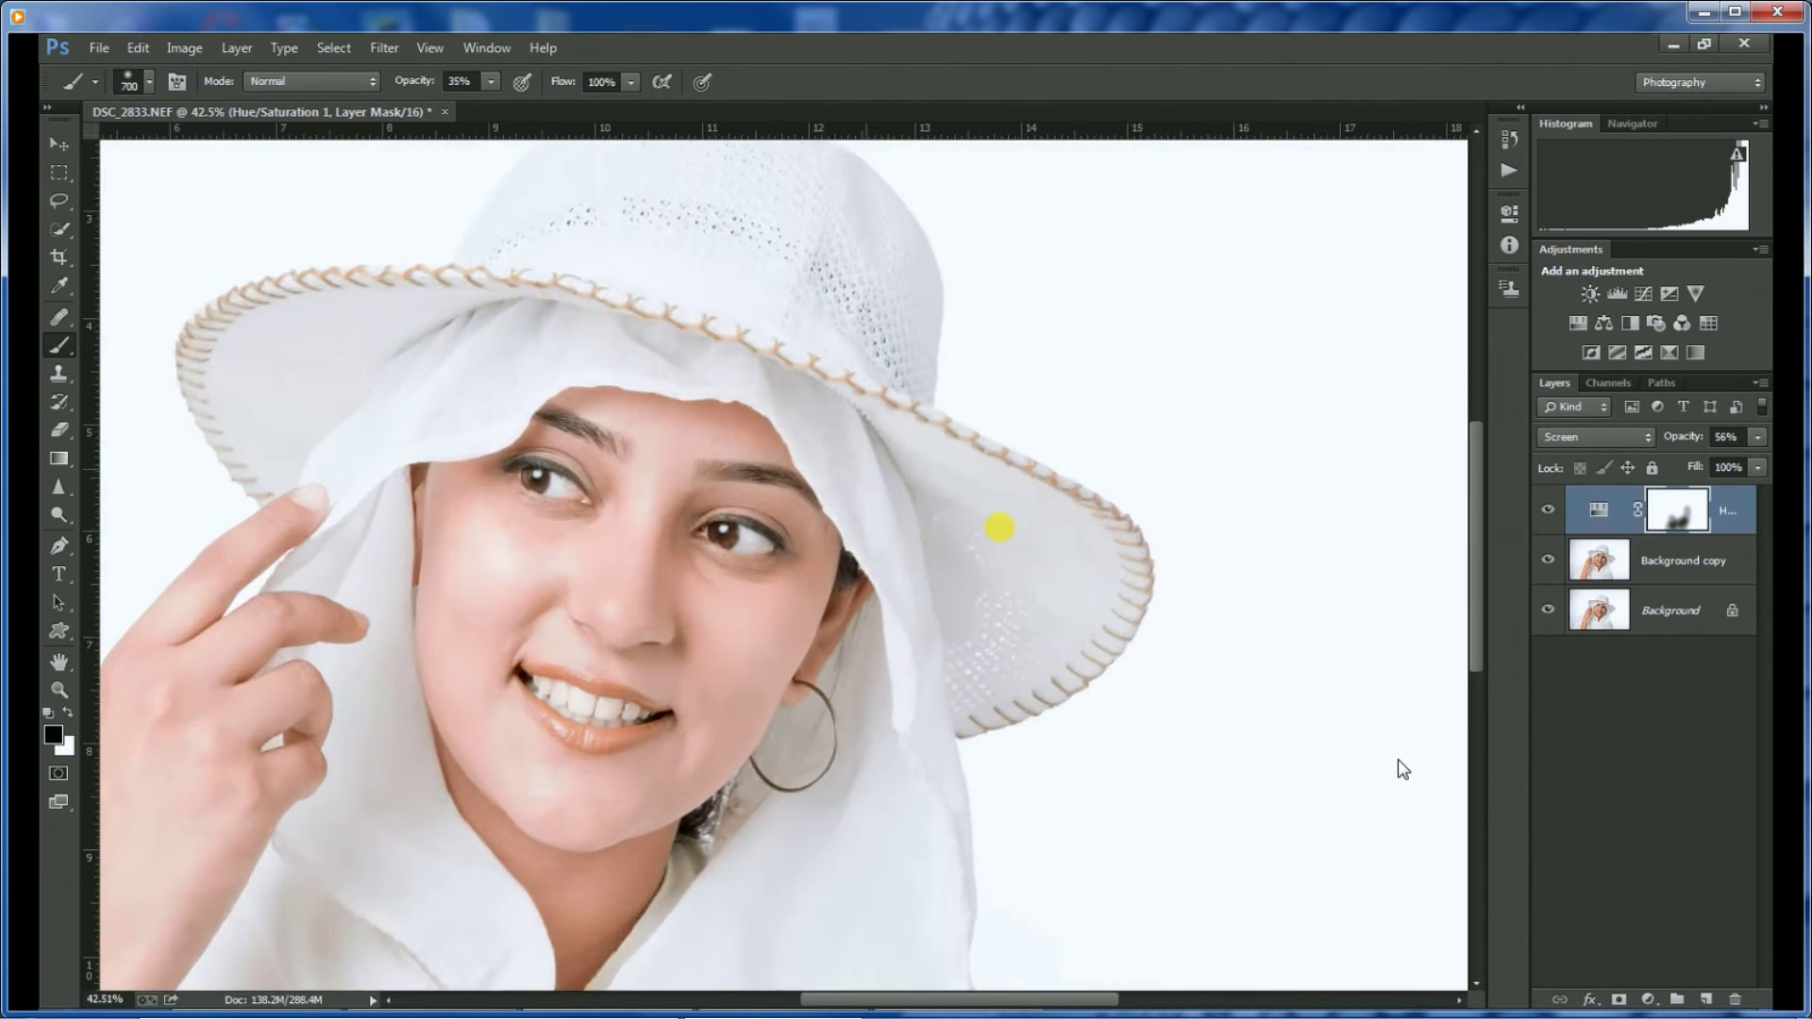
pyautogui.press('[')
pyautogui.press('[')
pyautogui.press('[')
pyautogui.press('[')
pyautogui.press('[')
pyautogui.press('[')
pyautogui.moveTo(844, 506)
pyautogui.mouseDown()
pyautogui.moveTo(925, 676)
pyautogui.moveTo(930, 817)
pyautogui.mouseUp()
pyautogui.moveTo(604, 351)
pyautogui.mouseDown()
pyautogui.moveTo(490, 362)
pyautogui.moveTo(337, 445)
pyautogui.moveTo(195, 475)
pyautogui.moveTo(287, 400)
pyautogui.moveTo(171, 533)
pyautogui.moveTo(213, 488)
pyautogui.moveTo(159, 451)
pyautogui.moveTo(400, 341)
pyautogui.moveTo(1024, 273)
pyautogui.mouseUp()
pyautogui.press('space')
pyautogui.moveTo(884, 419)
pyautogui.mouseDown()
pyautogui.moveTo(821, 428)
pyautogui.moveTo(796, 529)
pyautogui.moveTo(889, 388)
pyautogui.moveTo(1052, 300)
pyautogui.moveTo(818, 440)
pyautogui.moveTo(792, 518)
pyautogui.moveTo(881, 338)
pyautogui.moveTo(768, 364)
pyautogui.moveTo(1051, 205)
pyautogui.moveTo(1016, 359)
pyautogui.moveTo(1001, 344)
pyautogui.moveTo(824, 416)
pyautogui.moveTo(797, 488)
pyautogui.mouseUp()
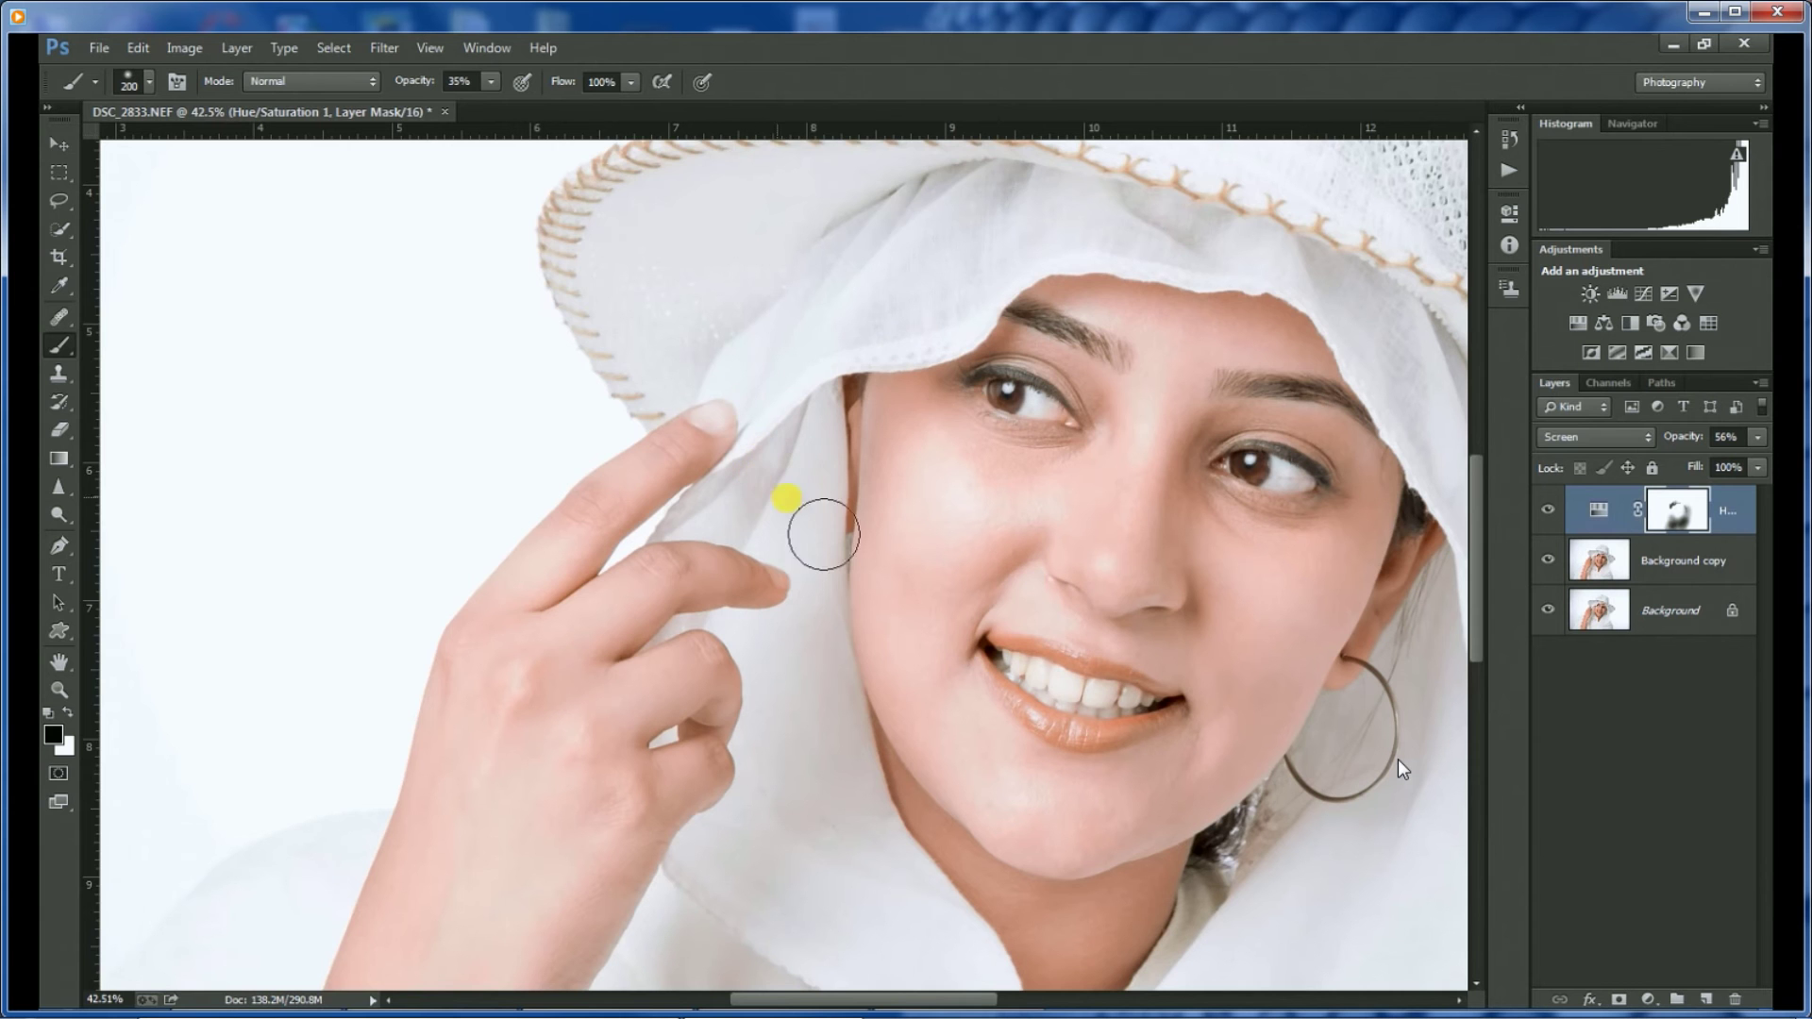
pyautogui.moveTo(864, 552); pyautogui.dragTo(954, 141)
# Mask the Hue/Saturation effect over the lower shawl and the sleeve beside the forearm with a 600 px brush.
pyautogui.moveTo(972, 717); pyautogui.dragTo(1070, 396)
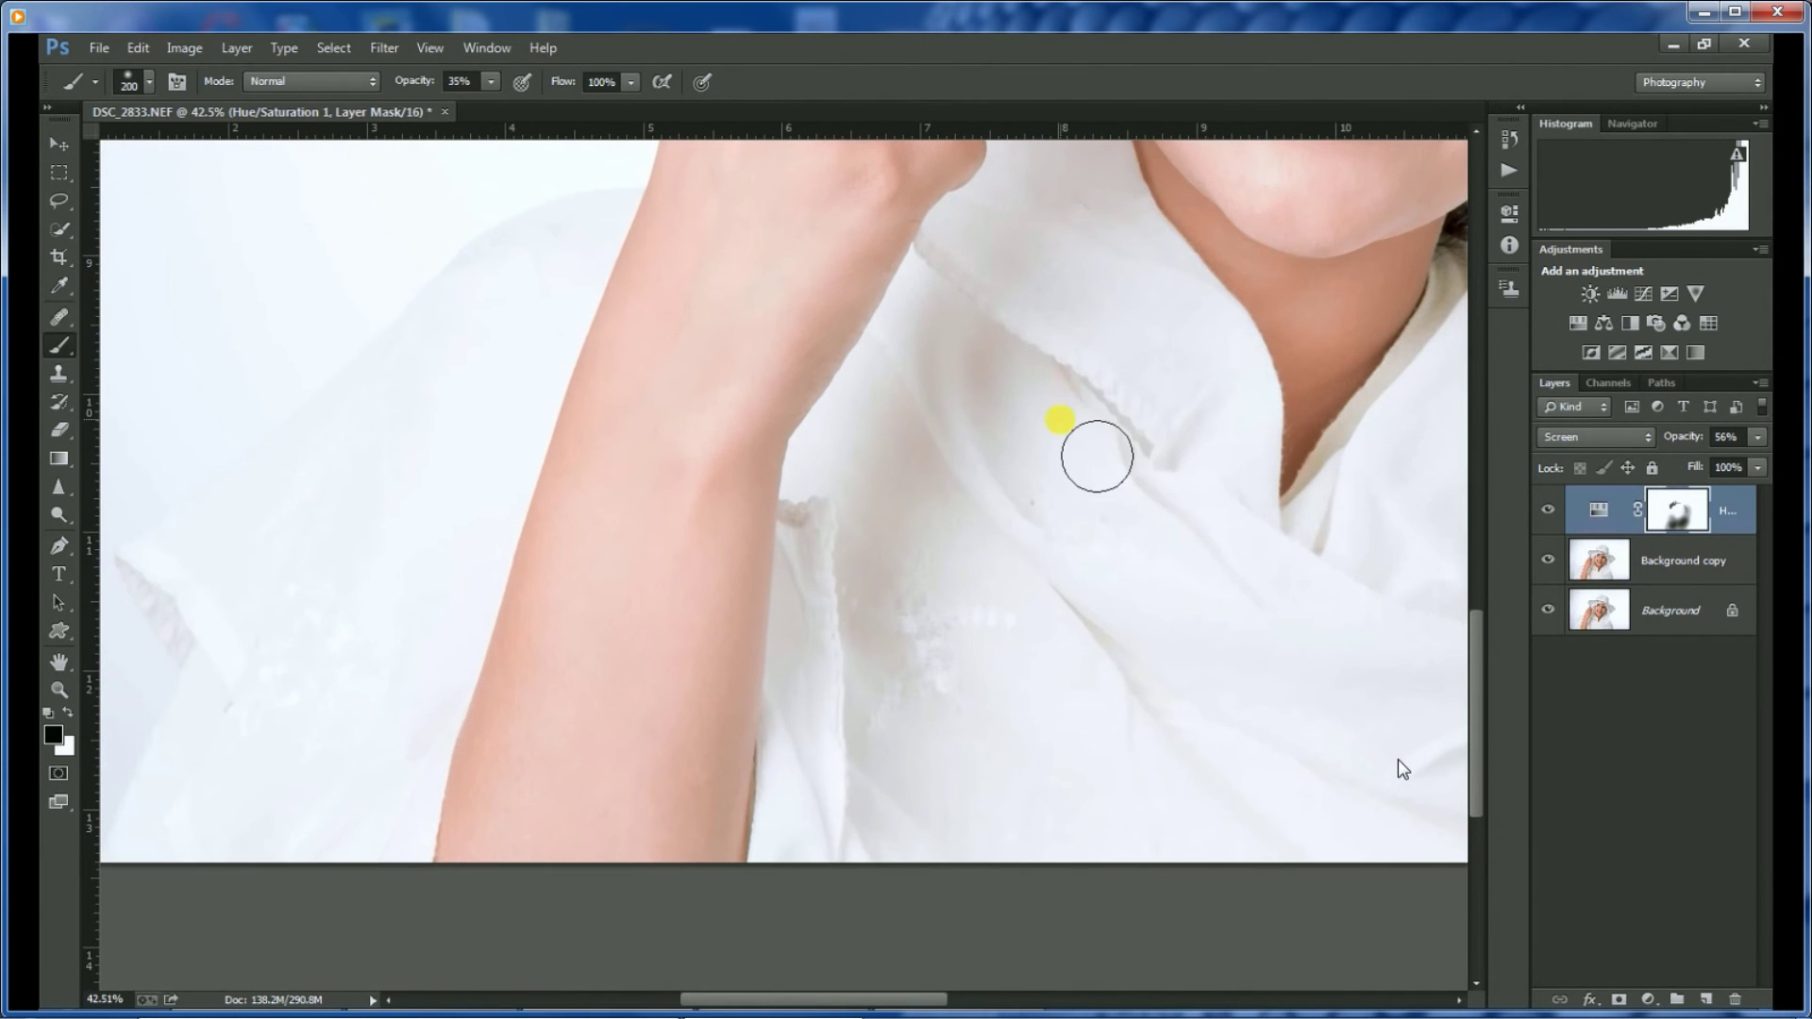
pyautogui.press(']')
pyautogui.press(']')
pyautogui.press(']')
pyautogui.press(']')
pyautogui.press(']')
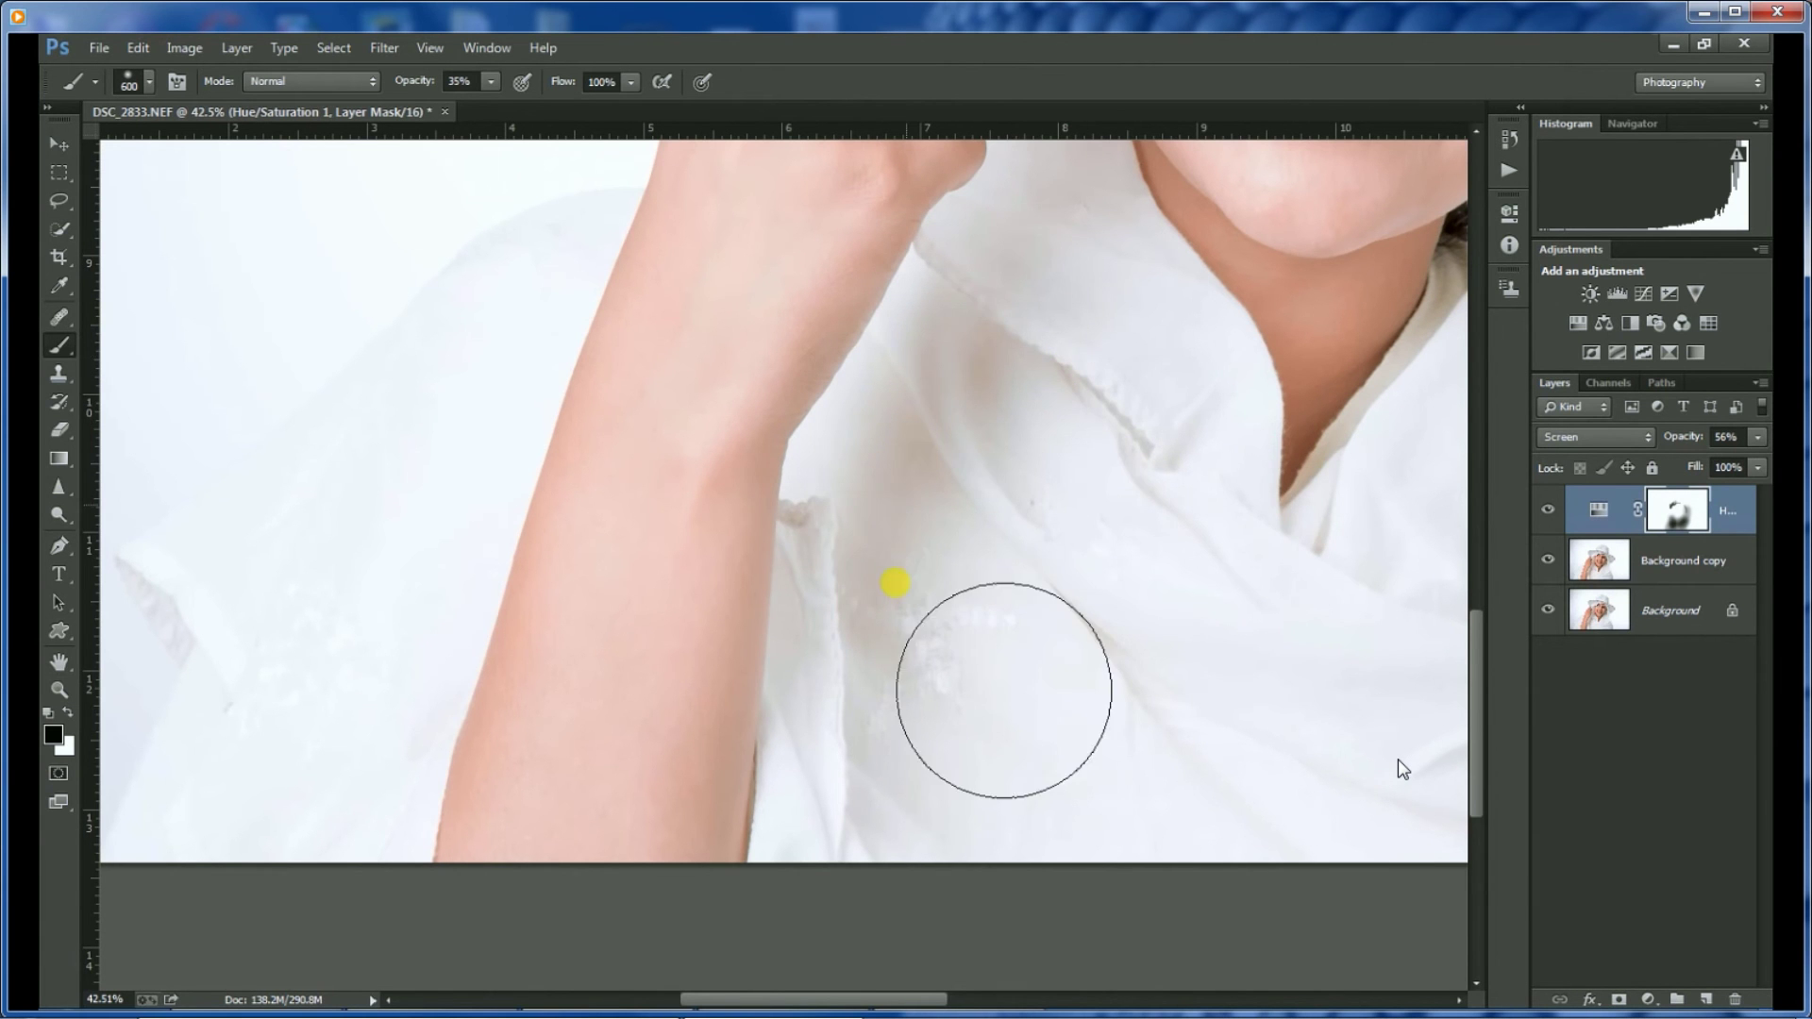
pyautogui.moveTo(356, 481); pyautogui.dragTo(892, 572)
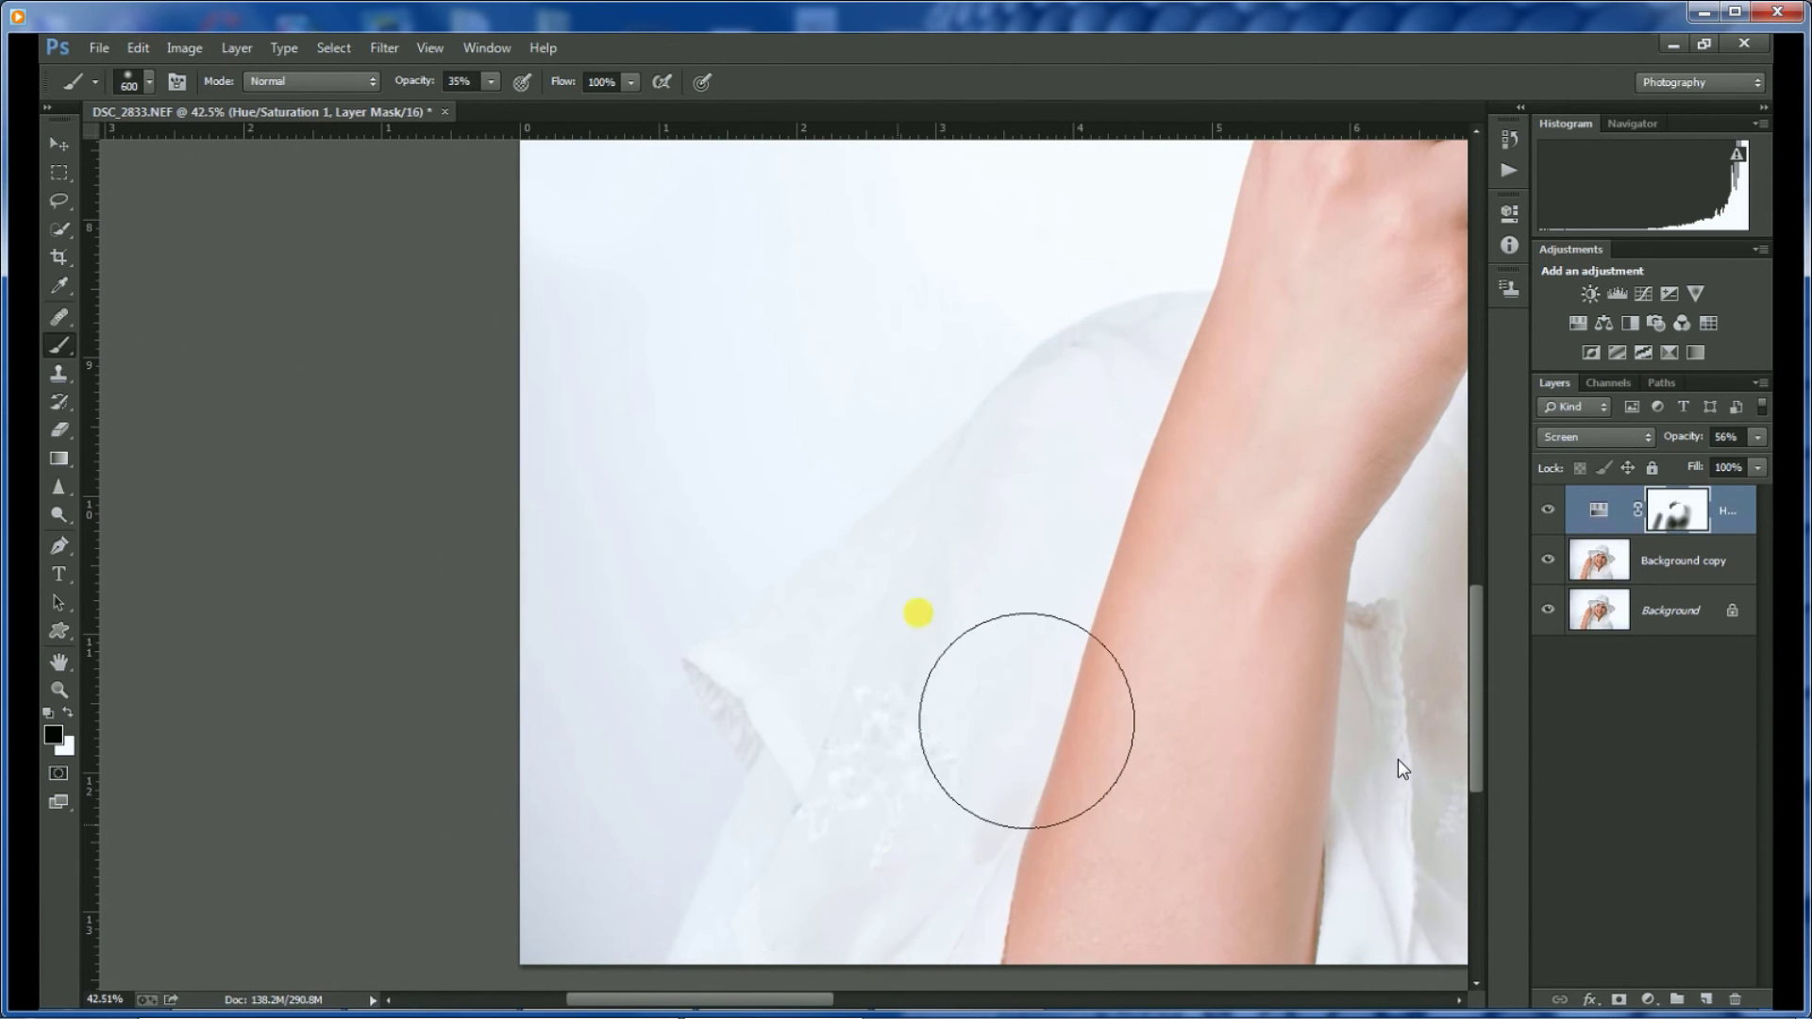
pyautogui.moveTo(739, 749)
pyautogui.mouseDown()
pyautogui.moveTo(801, 643)
pyautogui.moveTo(773, 699)
pyautogui.moveTo(874, 789)
pyautogui.mouseUp()
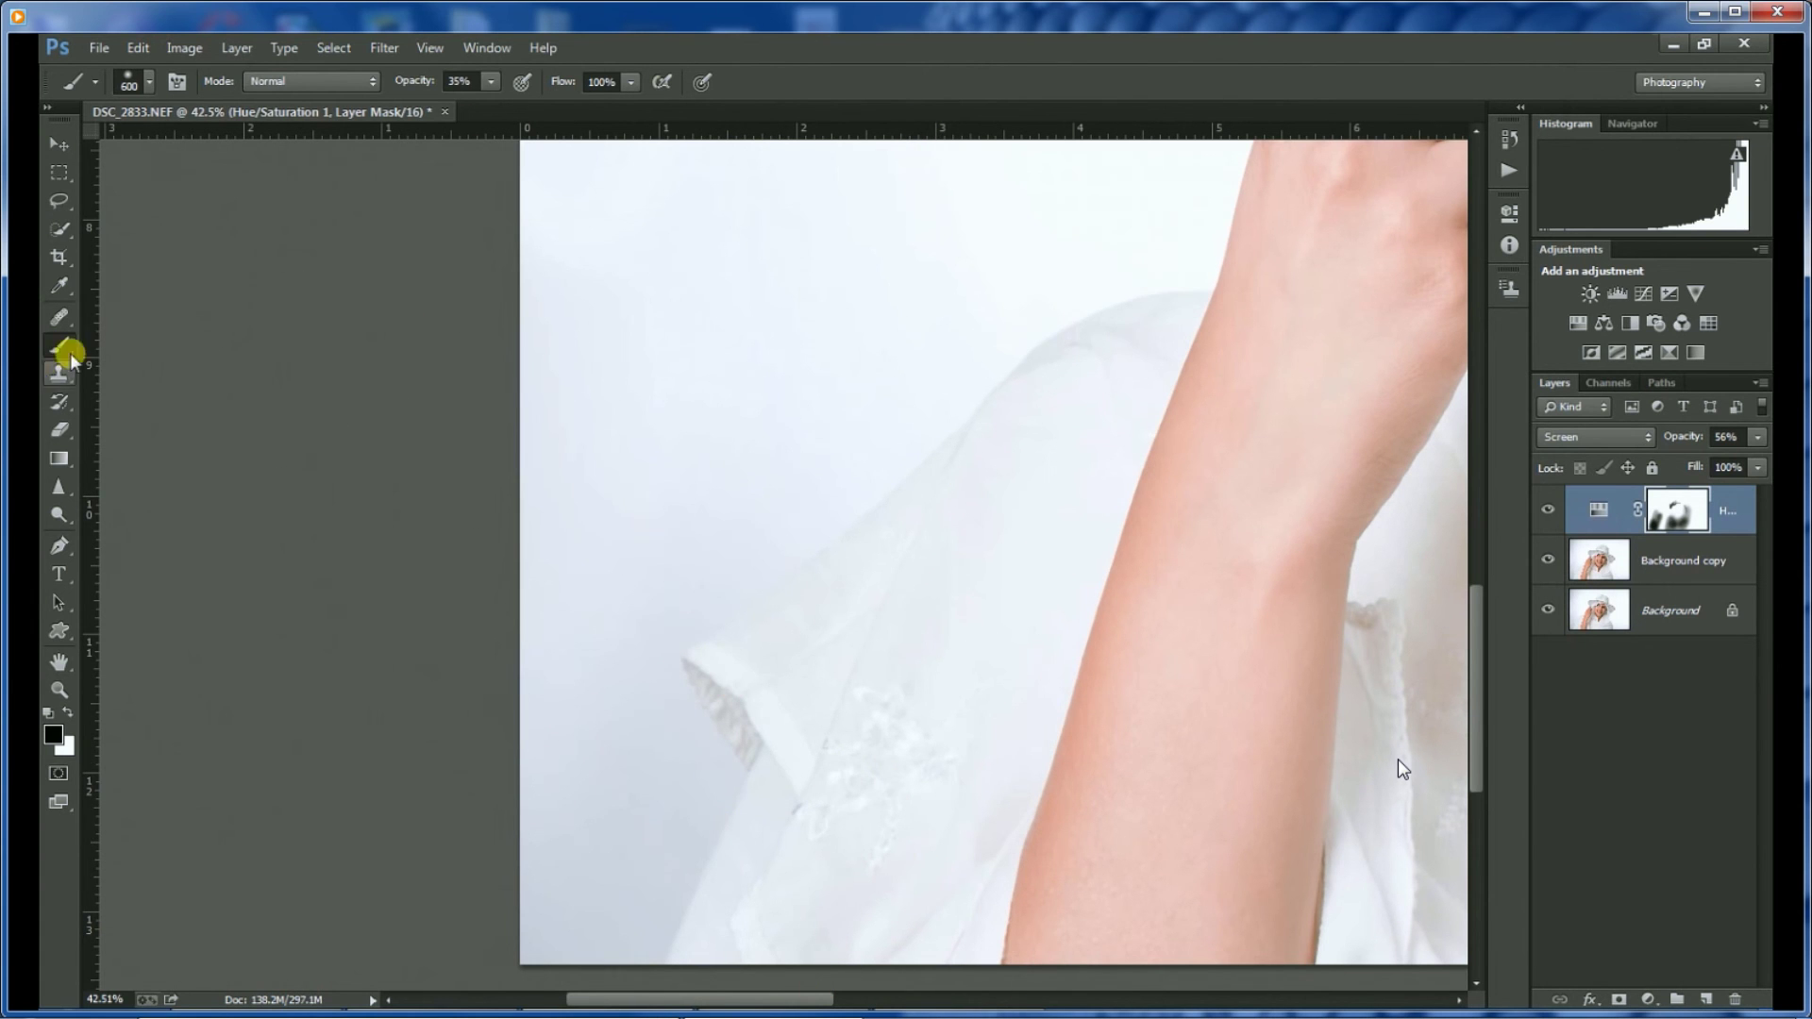
# Raise the brush opacity to 79% and paint the mask over the embroidered sleeve and shawl on both sides of the forearm.
pyautogui.moveTo(485, 85); pyautogui.dragTo(539, 106)
pyautogui.moveTo(912, 613)
pyautogui.mouseDown()
pyautogui.moveTo(830, 809)
pyautogui.moveTo(793, 824)
pyautogui.moveTo(1087, 343)
pyautogui.mouseUp()
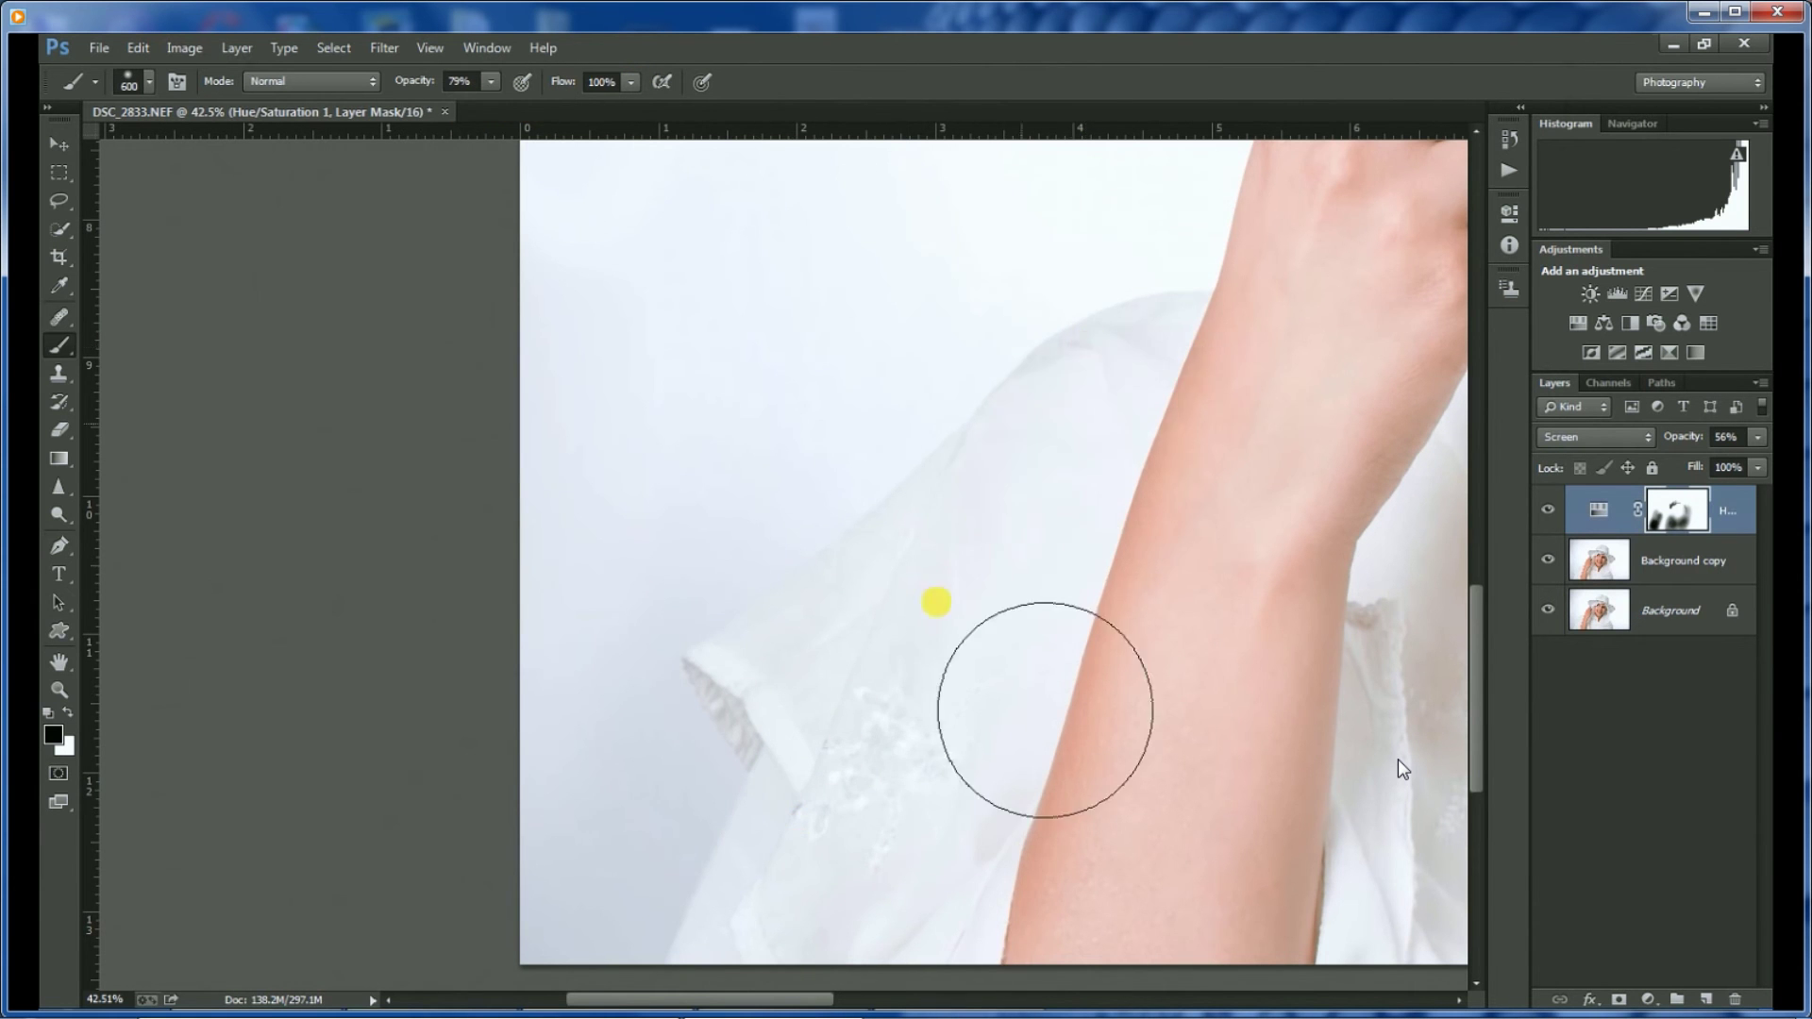
pyautogui.moveTo(1028, 414); pyautogui.dragTo(579, 1002)
pyautogui.moveTo(663, 574)
pyautogui.mouseDown()
pyautogui.moveTo(575, 817)
pyautogui.moveTo(453, 1000)
pyautogui.moveTo(348, 997)
pyautogui.moveTo(309, 945)
pyautogui.mouseUp()
pyautogui.moveTo(1318, 788)
pyautogui.mouseDown()
pyautogui.moveTo(1213, 525)
pyautogui.moveTo(1120, 598)
pyautogui.moveTo(1328, 643)
pyautogui.moveTo(1393, 702)
pyautogui.mouseUp()
pyautogui.scroll(-5, 1342, 661)
pyautogui.moveTo(1331, 648); pyautogui.dragTo(640, 795)
pyautogui.scroll(1, 641, 794)
pyautogui.scroll(-2, 640, 795)
pyautogui.scroll(3, 647, 797)
pyautogui.scroll(-2, 649, 800)
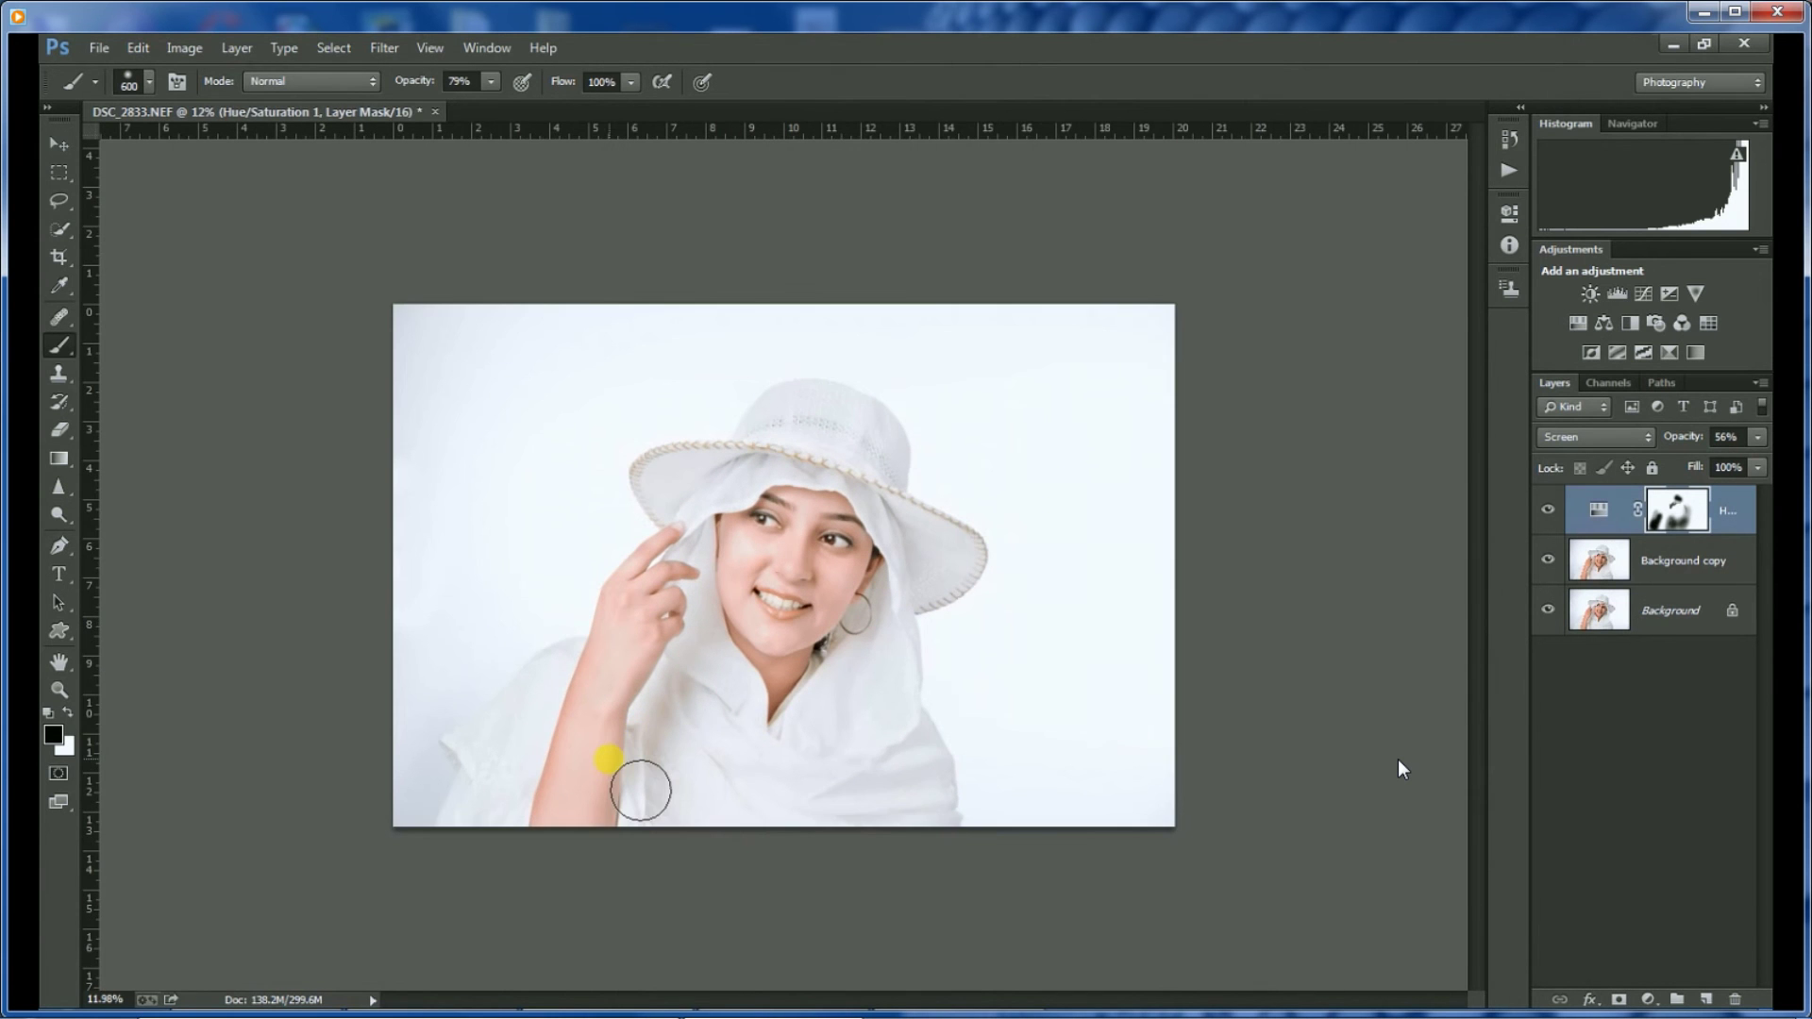
pyautogui.scroll(1, 641, 790)
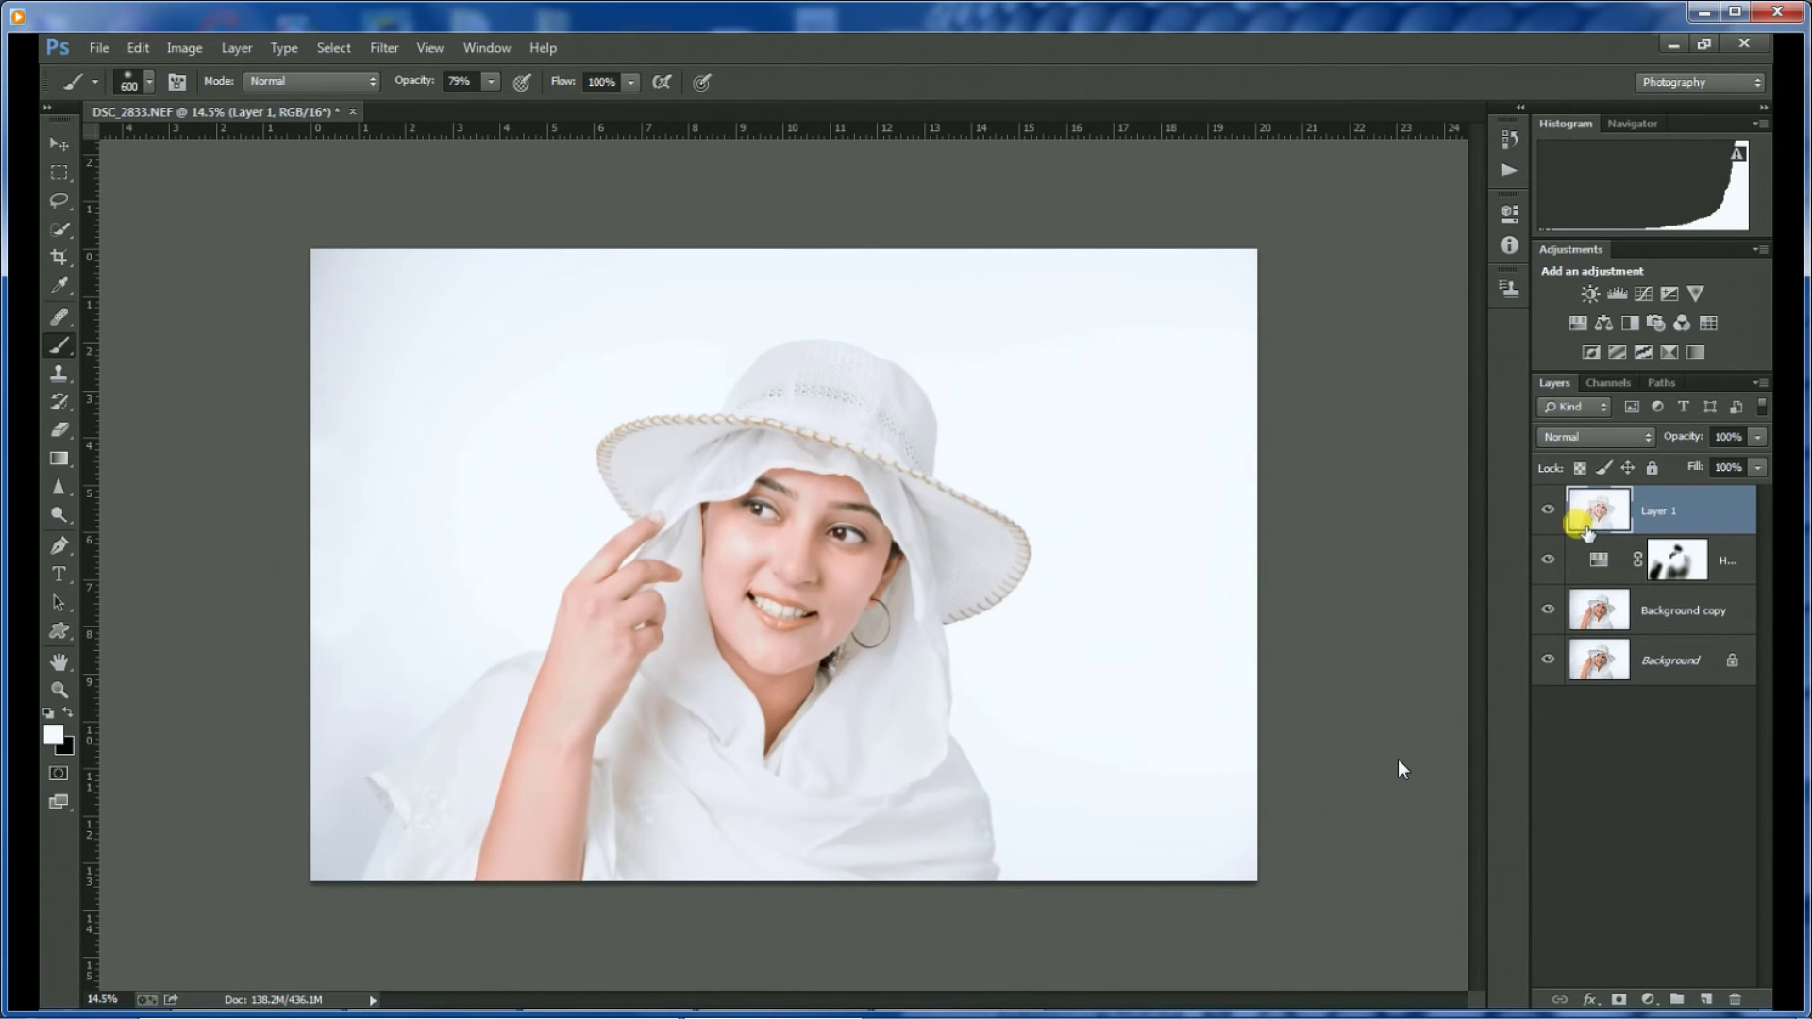
# Set up the Dodge tool with the Midtones range and 37% exposure.
pyautogui.click(60, 519)
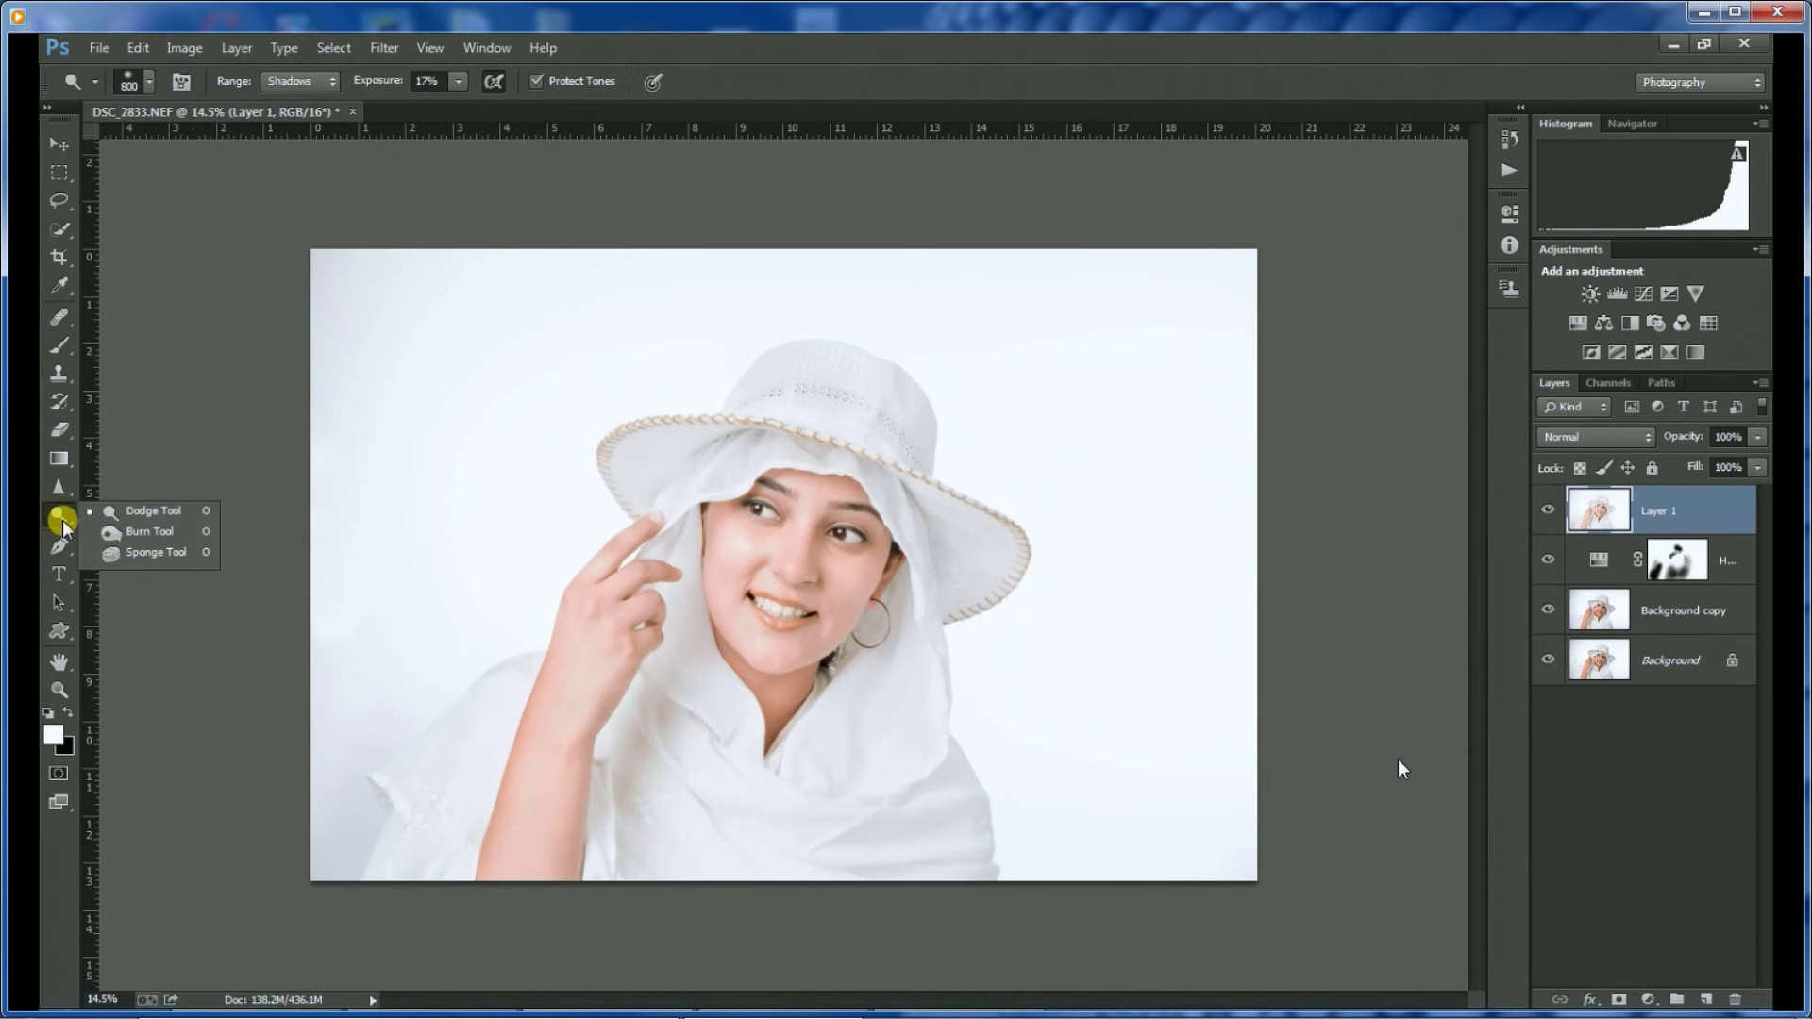
pyautogui.click(115, 510)
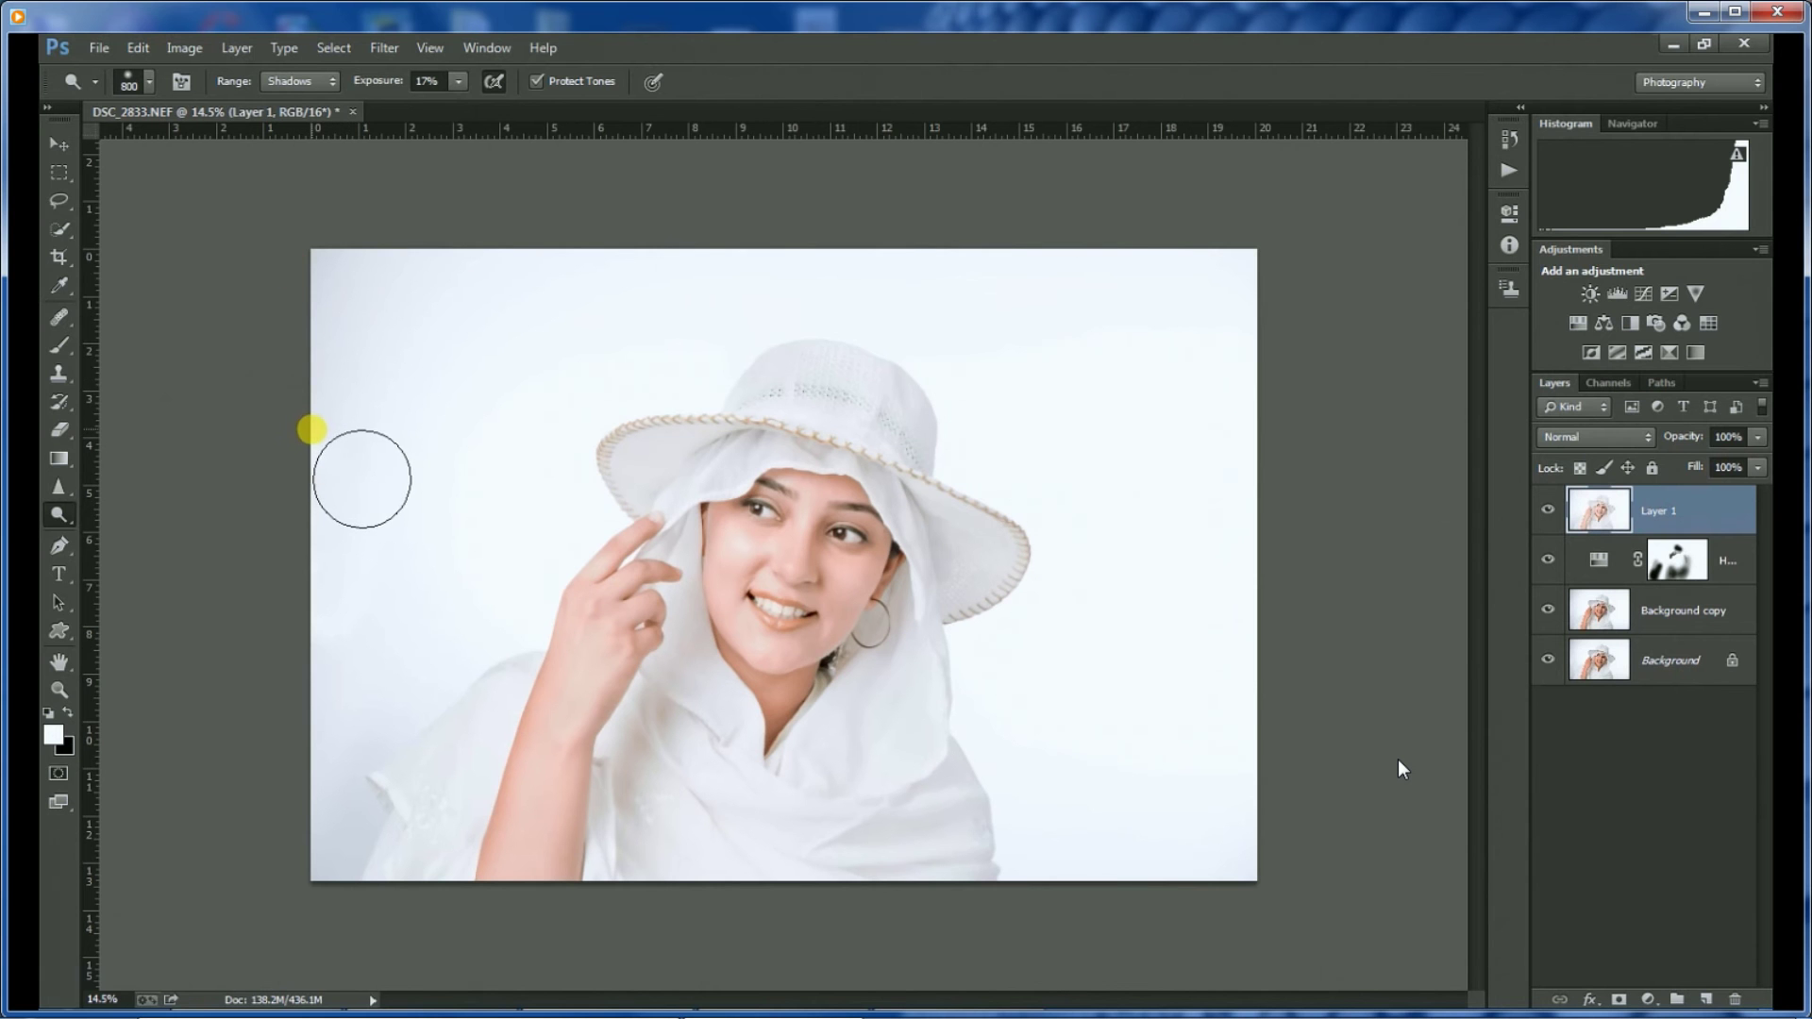
pyautogui.click(287, 83)
pyautogui.click(311, 116)
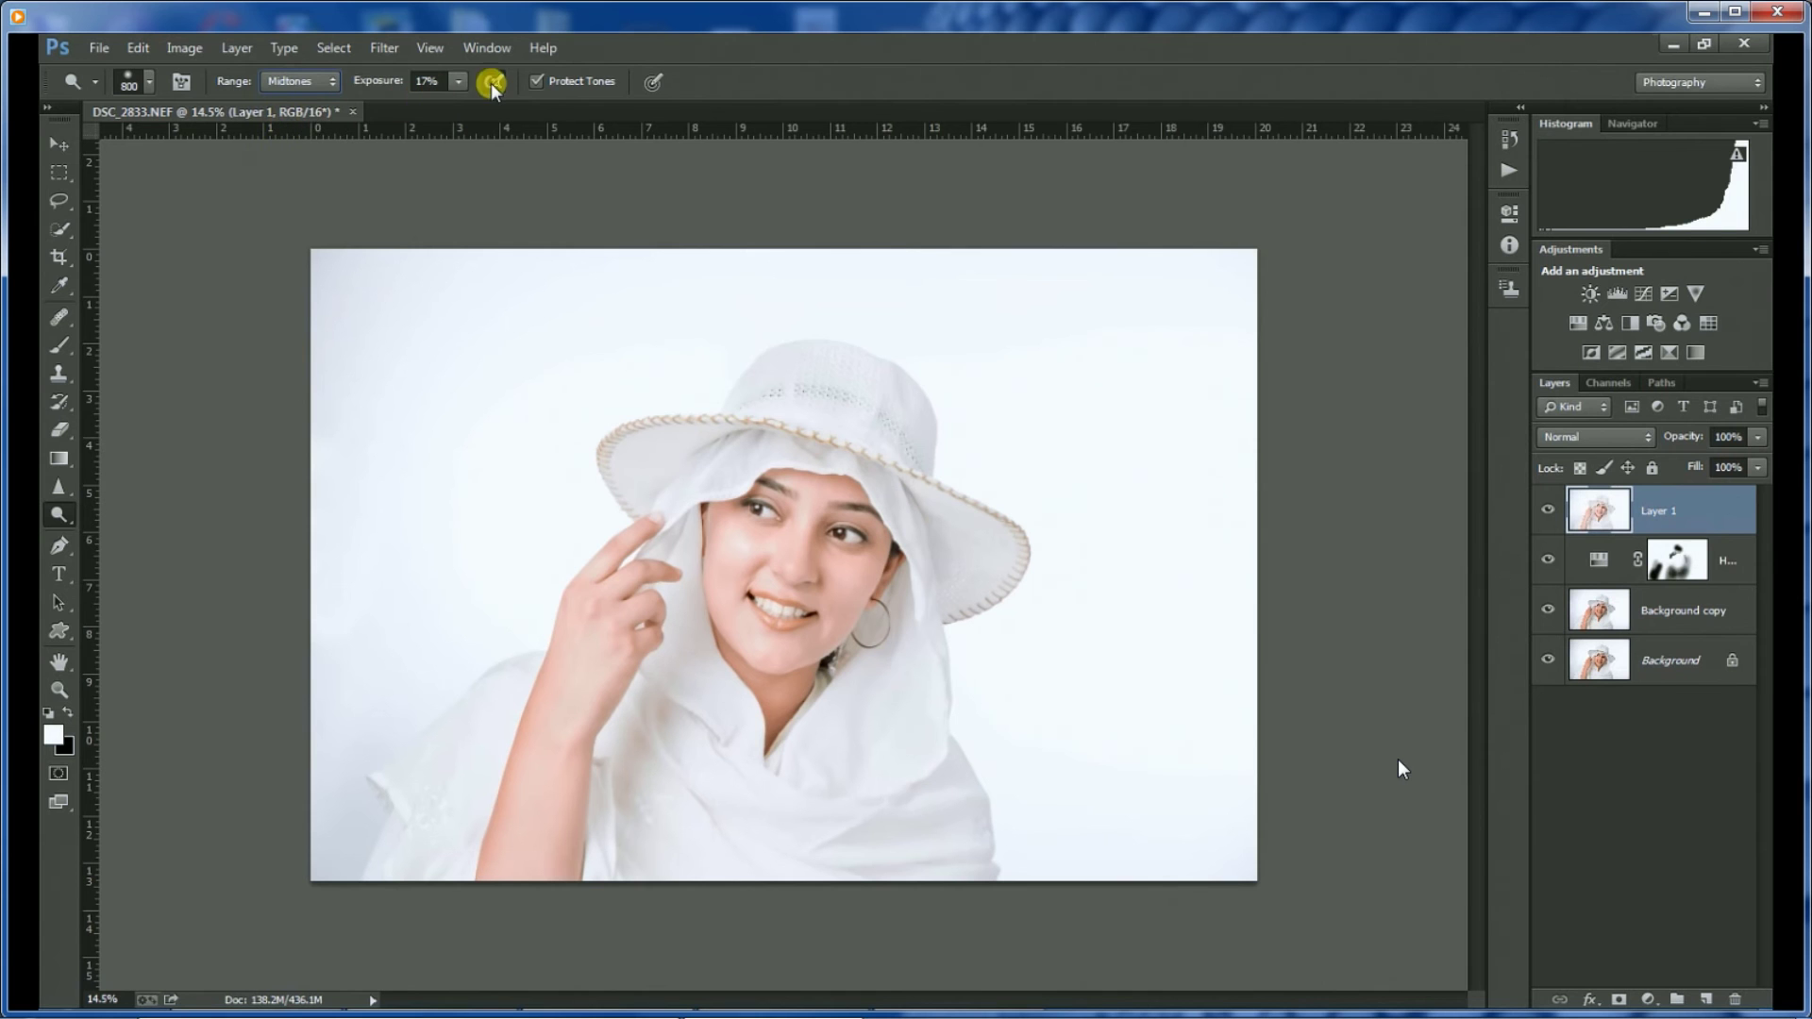
pyautogui.click(461, 83)
pyautogui.moveTo(477, 110); pyautogui.dragTo(495, 153)
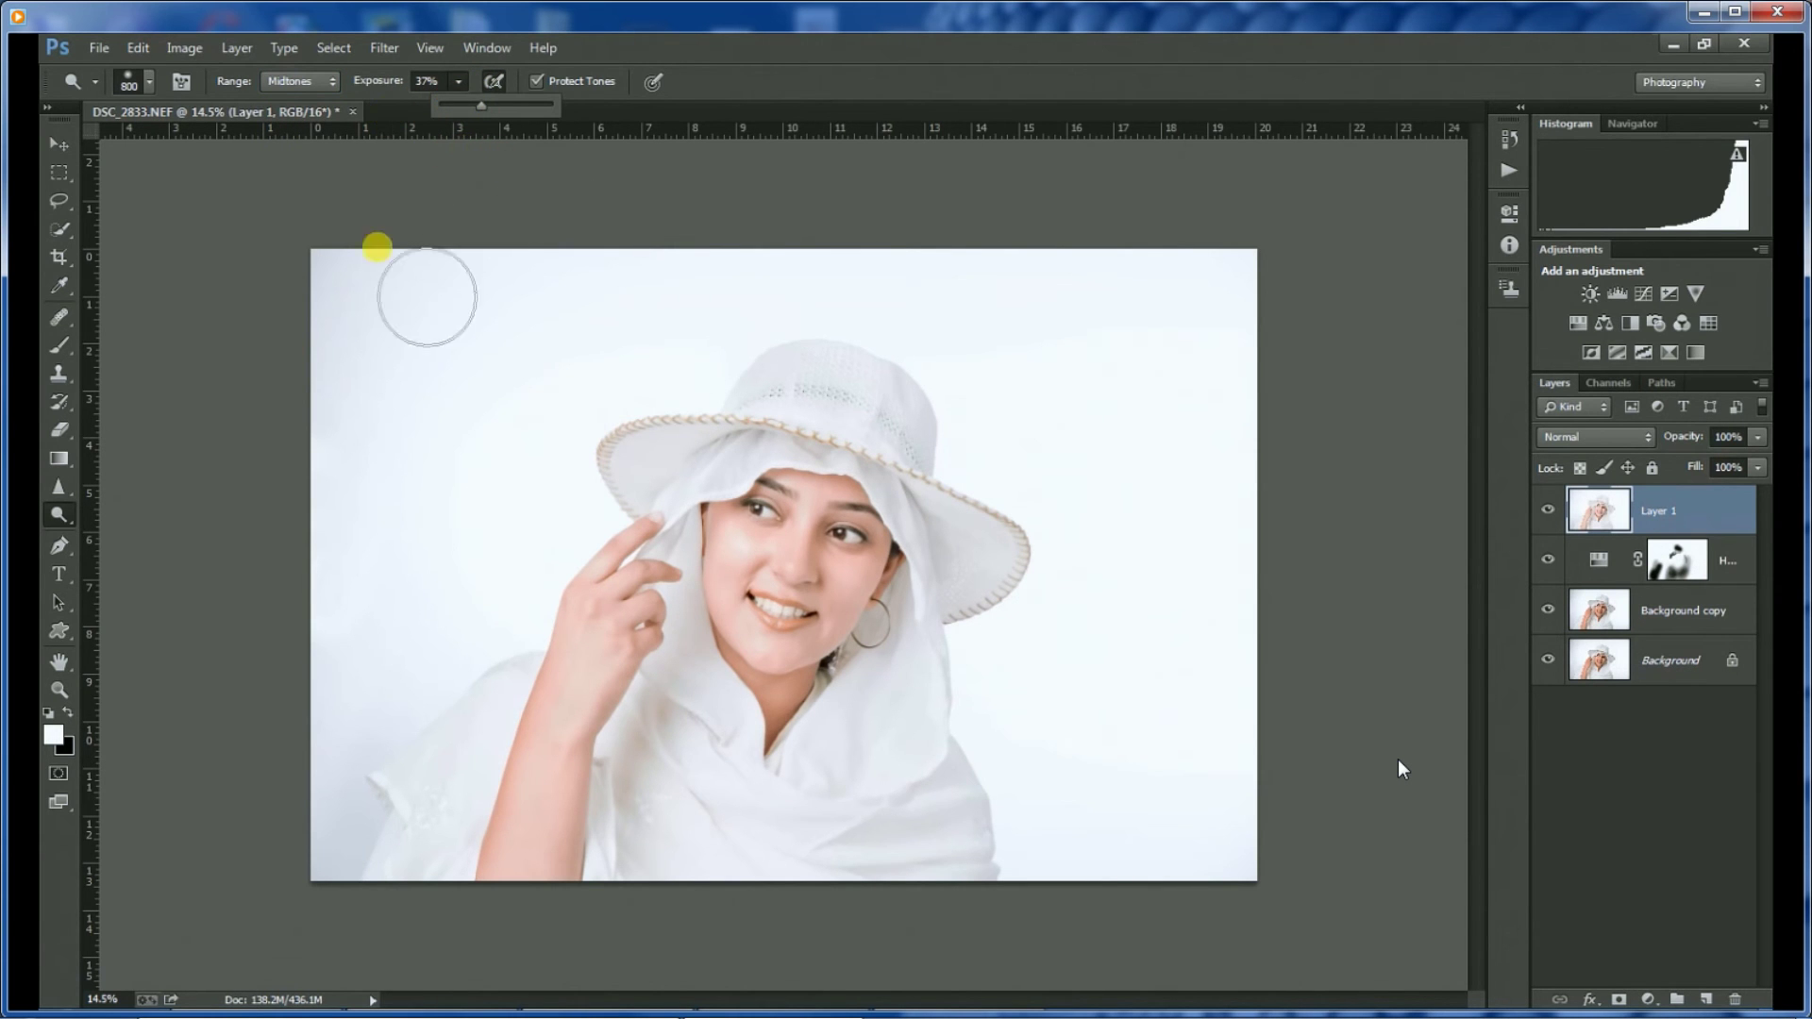
# Dodge the grey background along the photo's left side, from the upper corner to the lower corner beside the sleeve.
pyautogui.moveTo(362, 349)
pyautogui.mouseDown()
pyautogui.moveTo(360, 320)
pyautogui.moveTo(391, 354)
pyautogui.moveTo(537, 292)
pyautogui.moveTo(518, 312)
pyautogui.mouseUp()
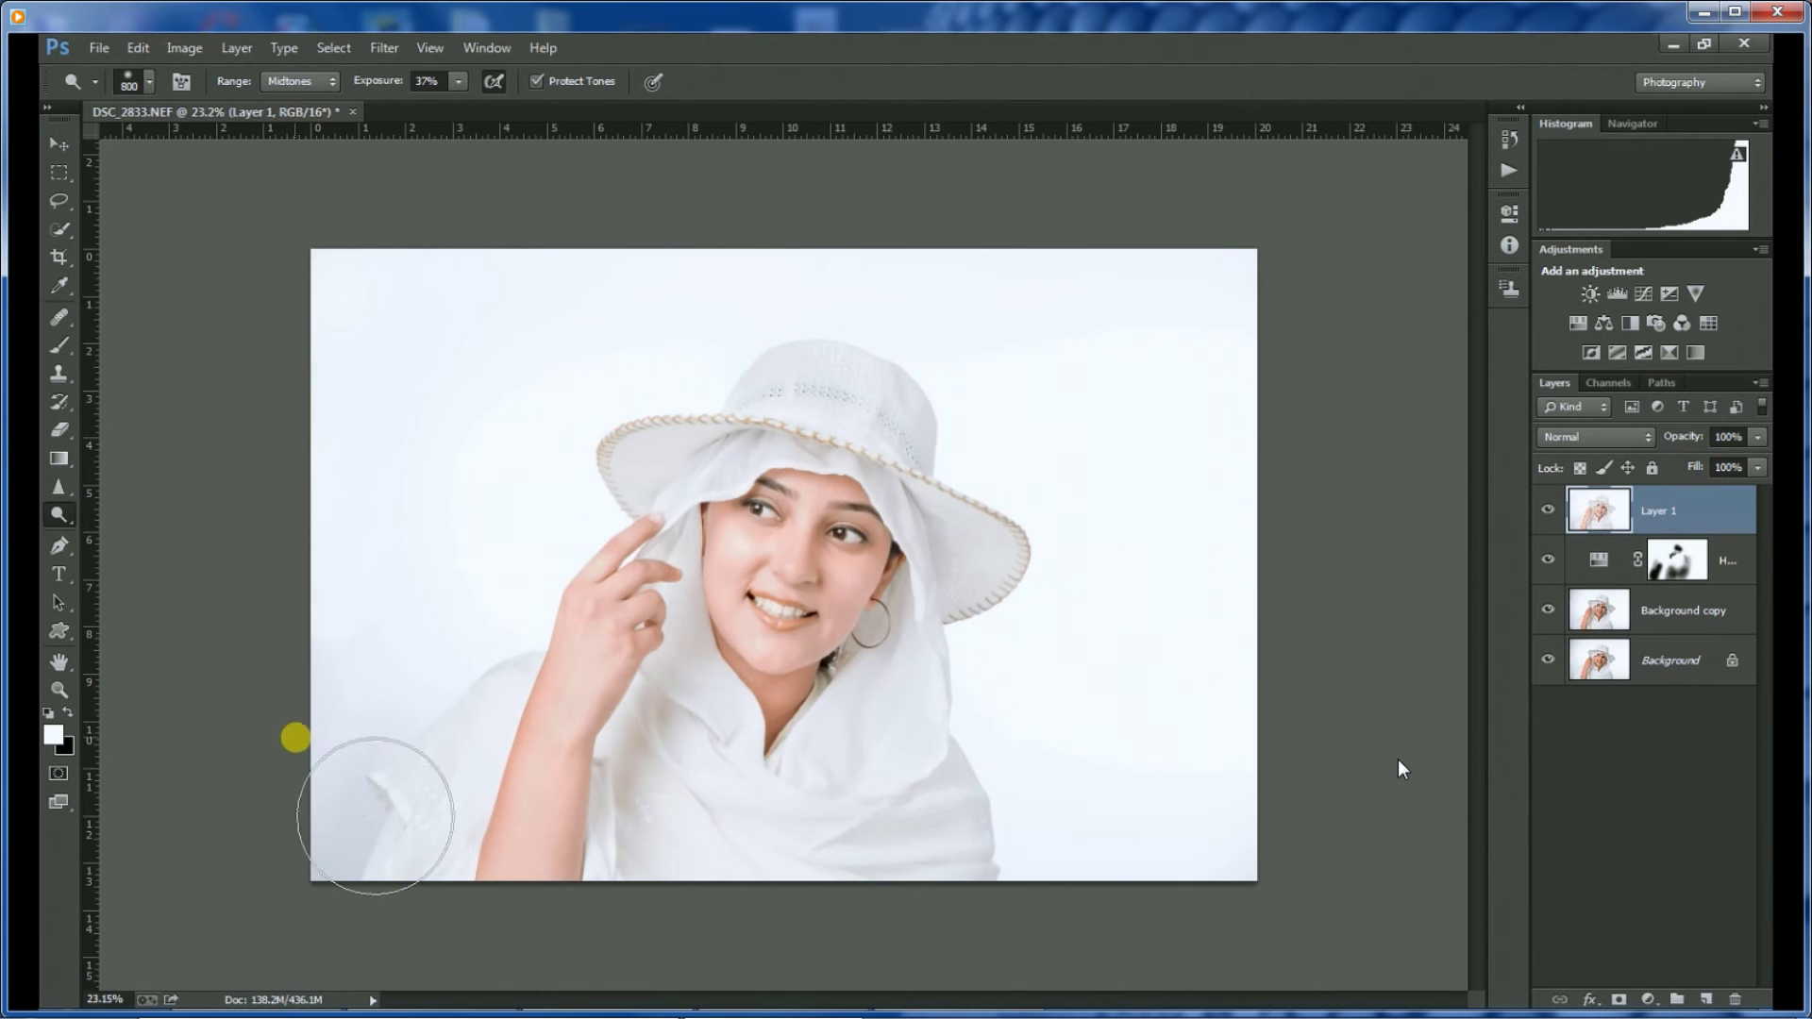
pyautogui.scroll(2, 344, 786)
pyautogui.scroll(2, 406, 764)
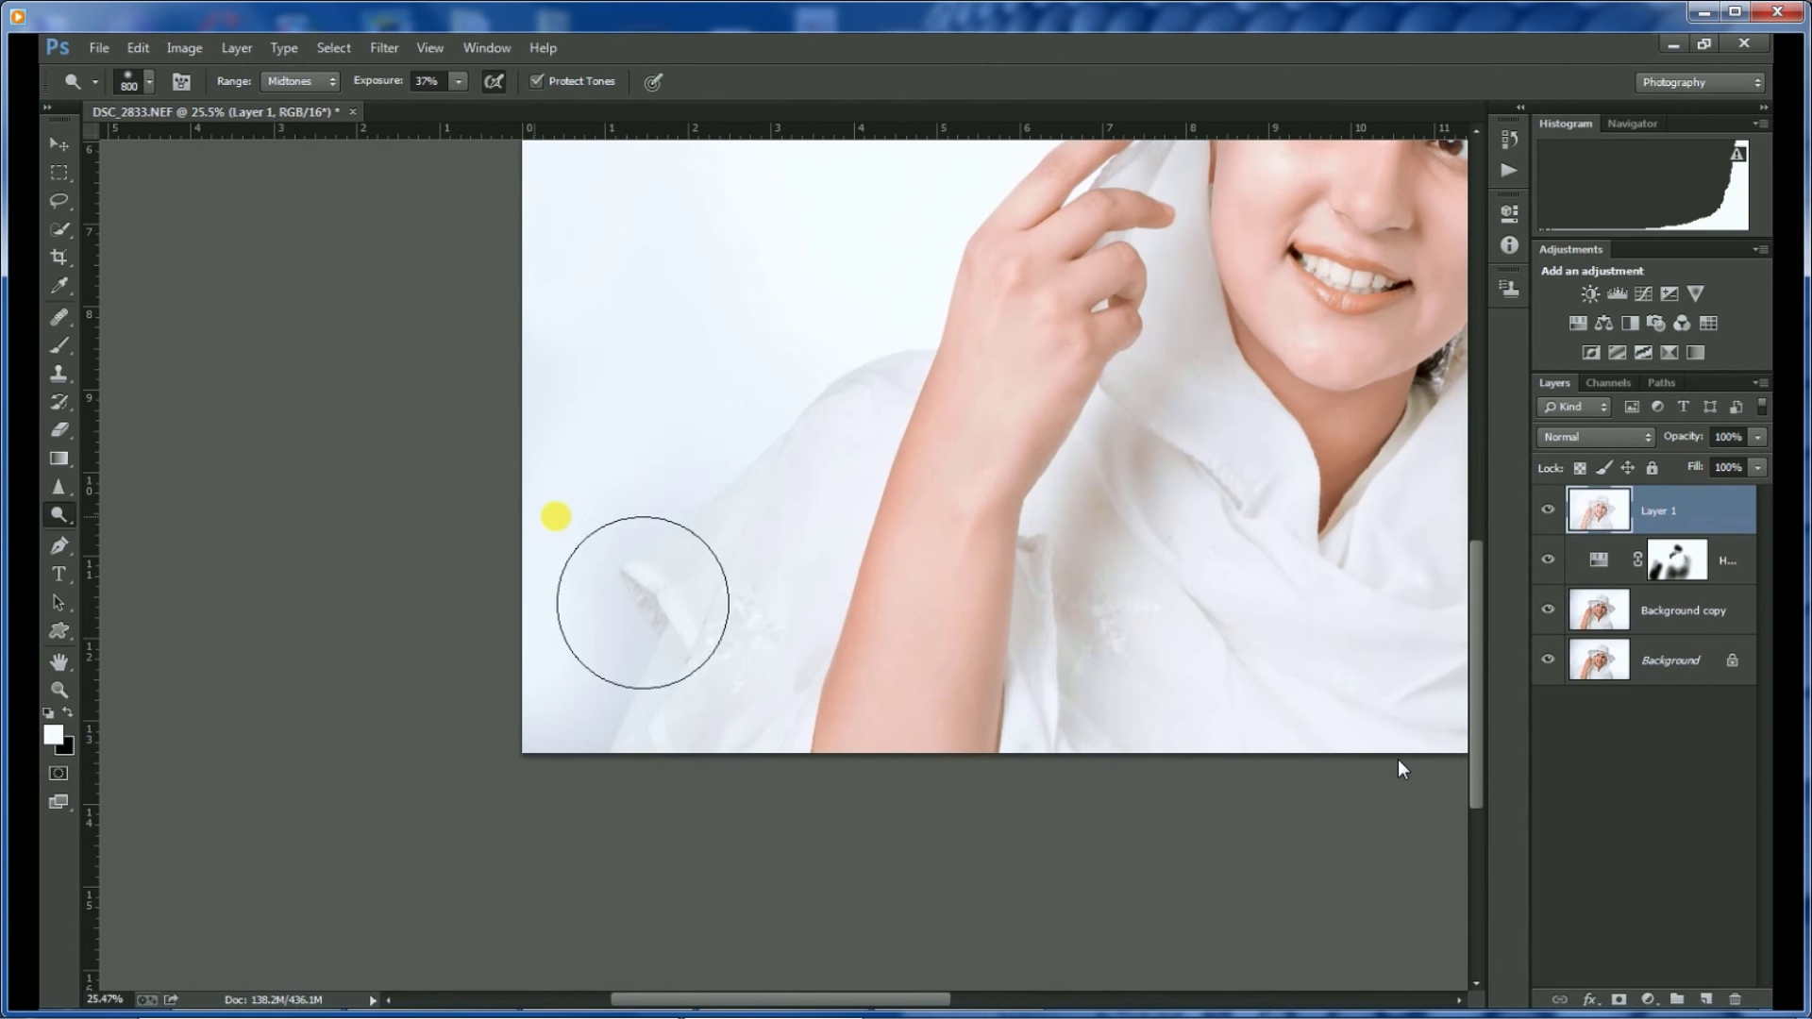
pyautogui.moveTo(570, 718); pyautogui.dragTo(628, 558)
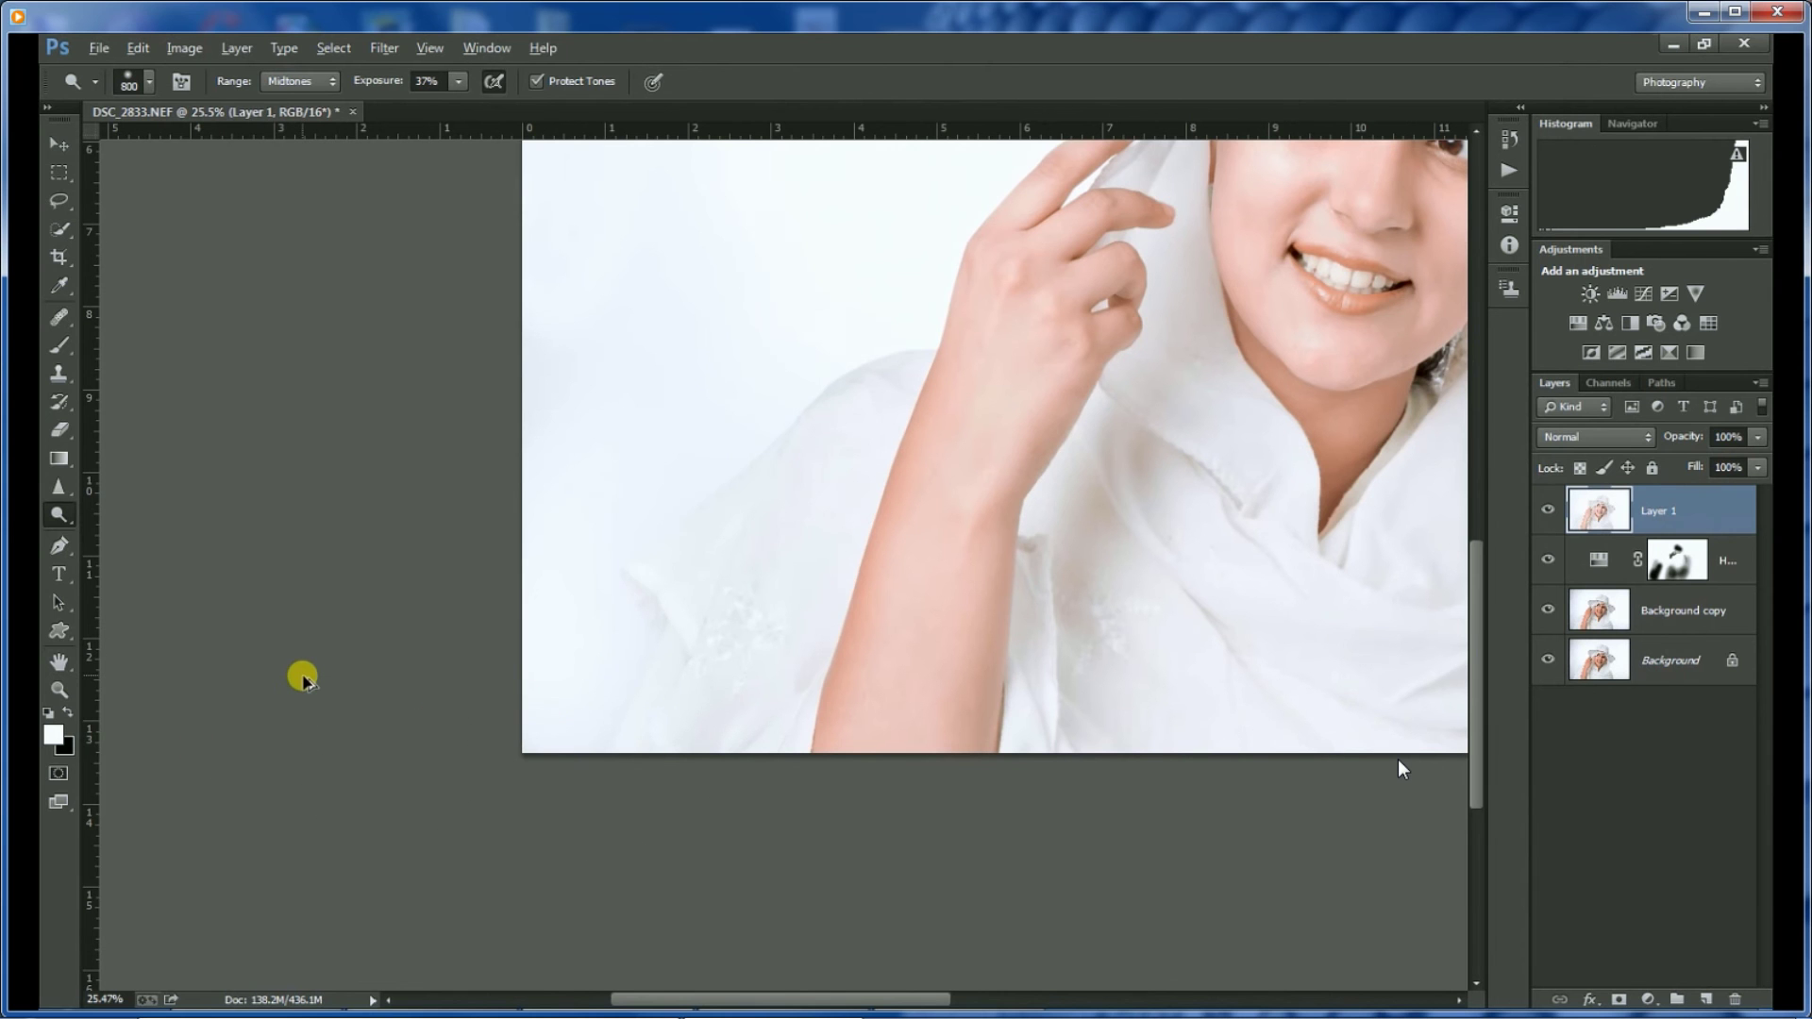
# Dodge the remaining grey patches around the sleeve edge in the photo's lower-left corner with a 175 px brush.
pyautogui.press('[')
pyautogui.press('[')
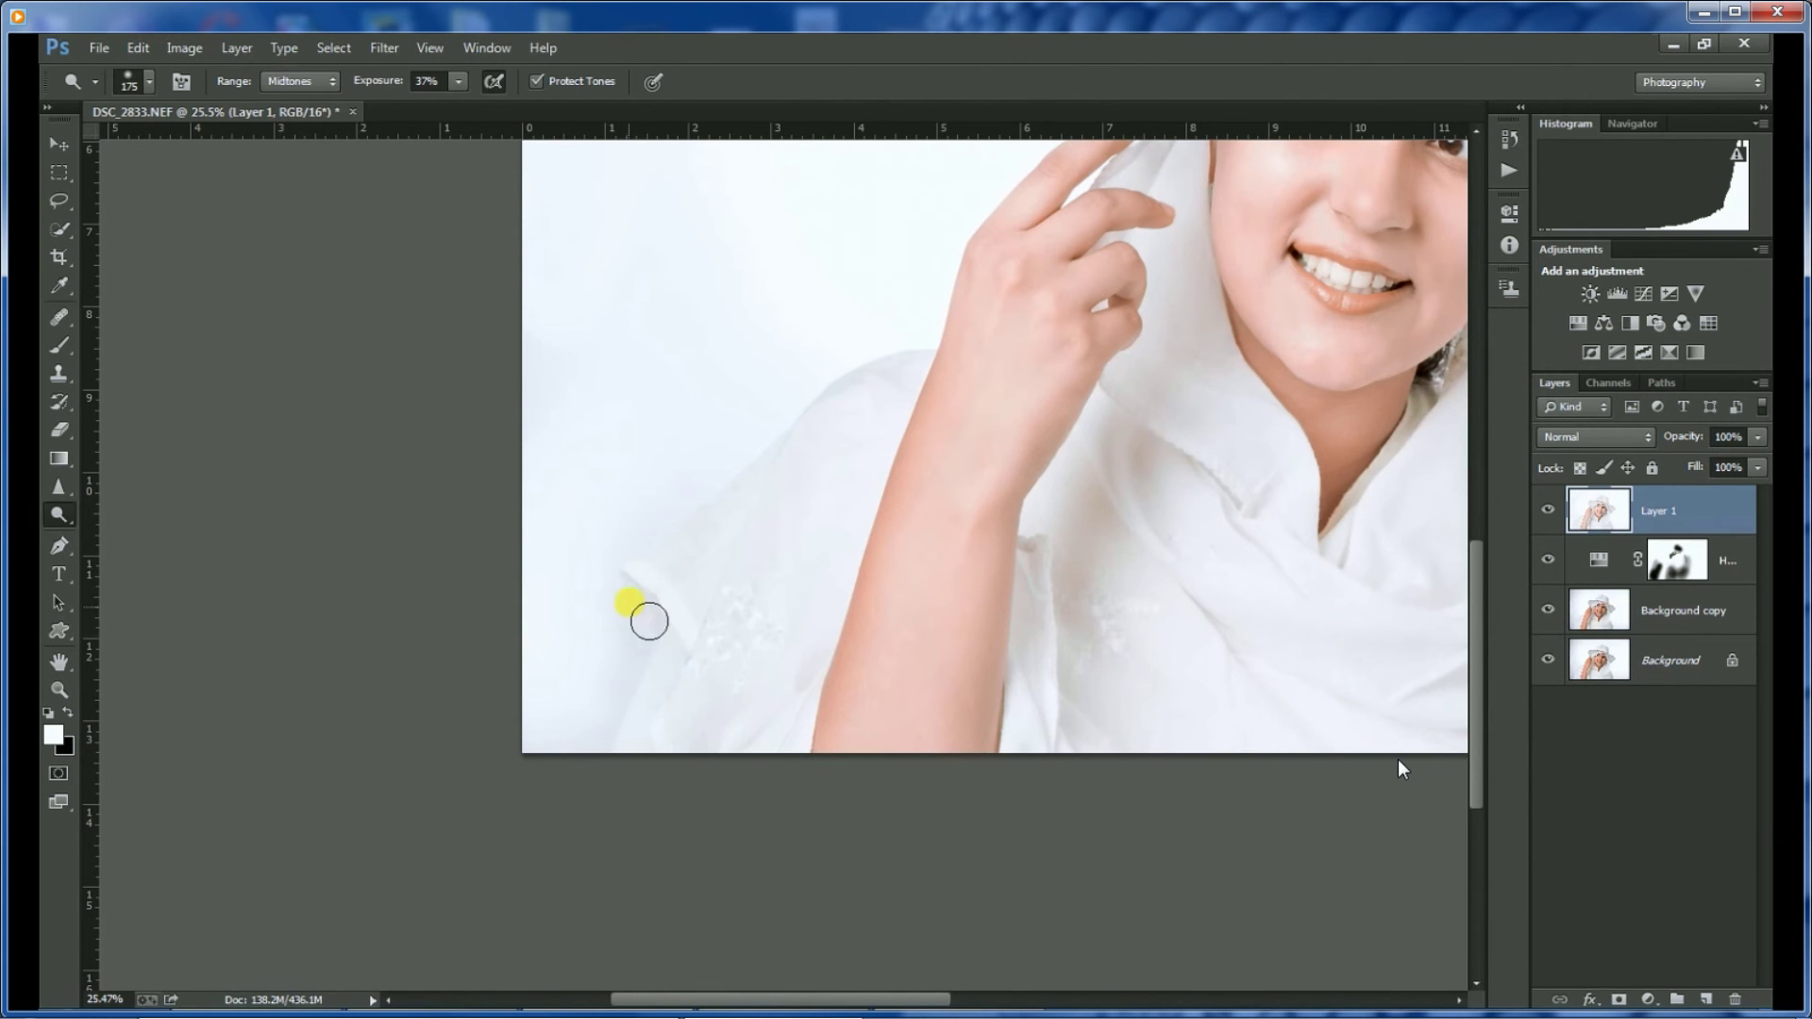
pyautogui.moveTo(571, 774); pyautogui.dragTo(616, 734)
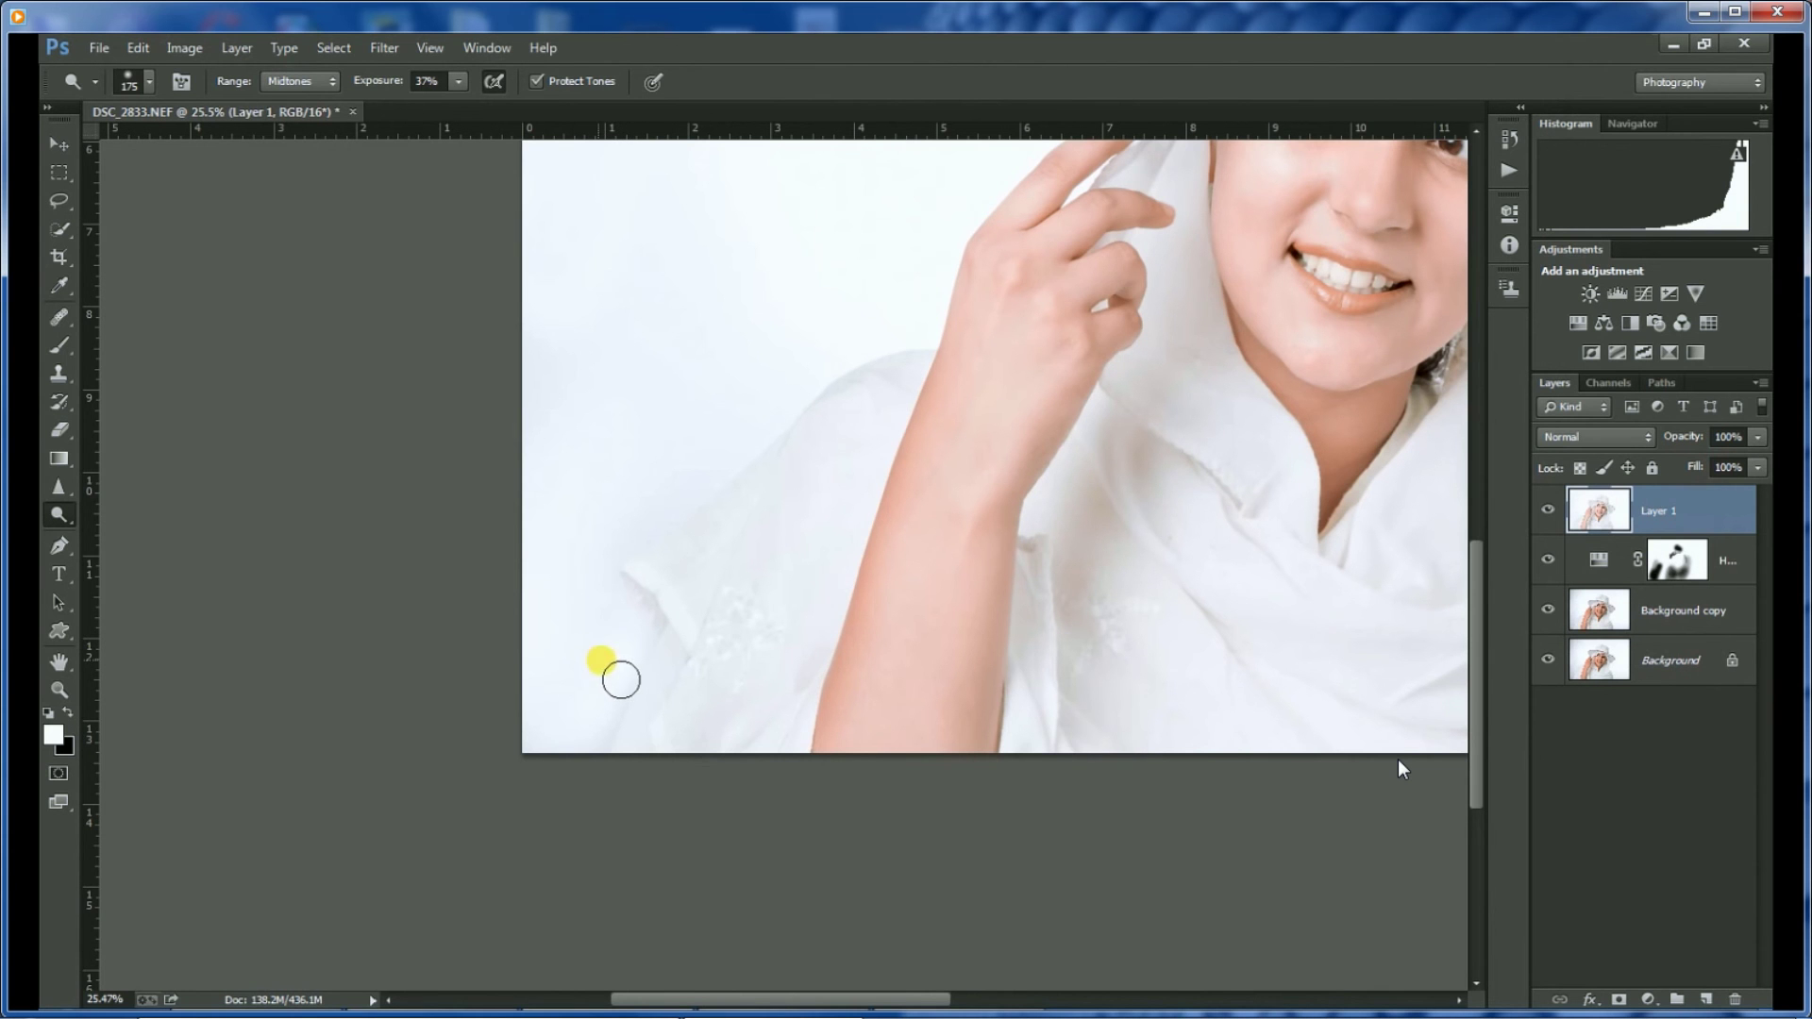
pyautogui.moveTo(648, 686)
pyautogui.mouseDown()
pyautogui.moveTo(611, 705)
pyautogui.moveTo(703, 500)
pyautogui.mouseUp()
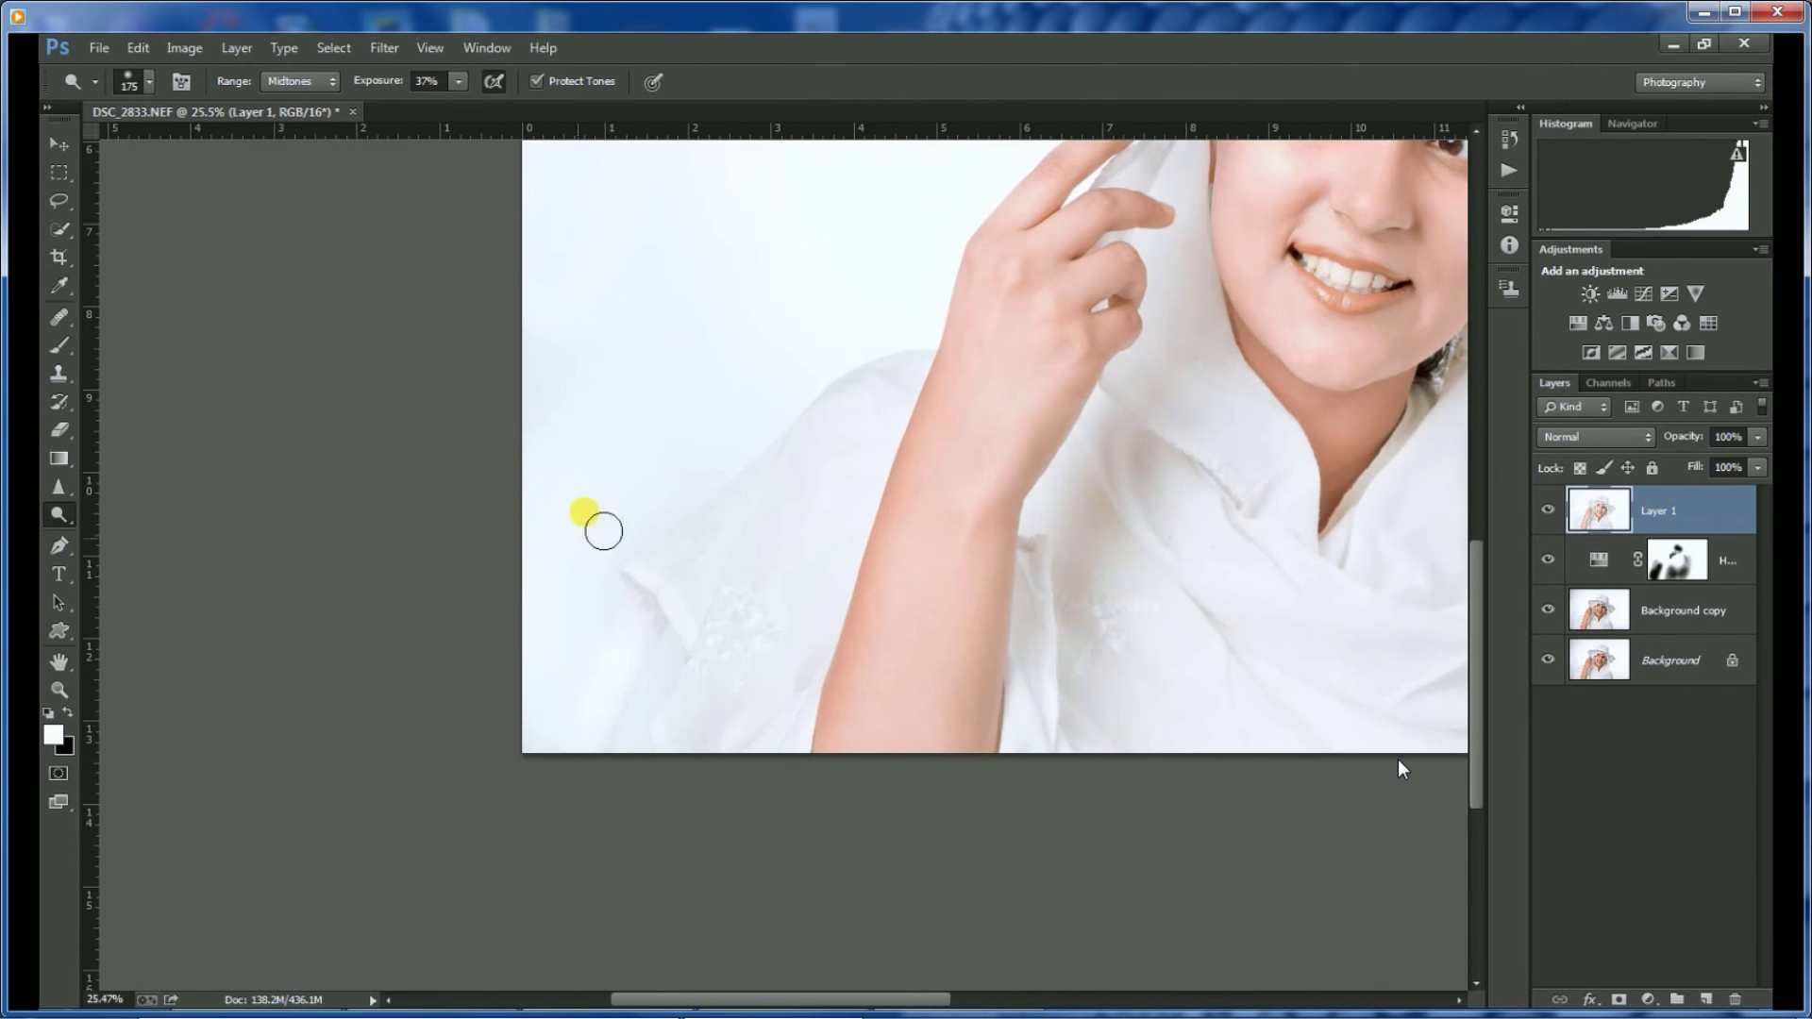
pyautogui.scroll(-3, 585, 387)
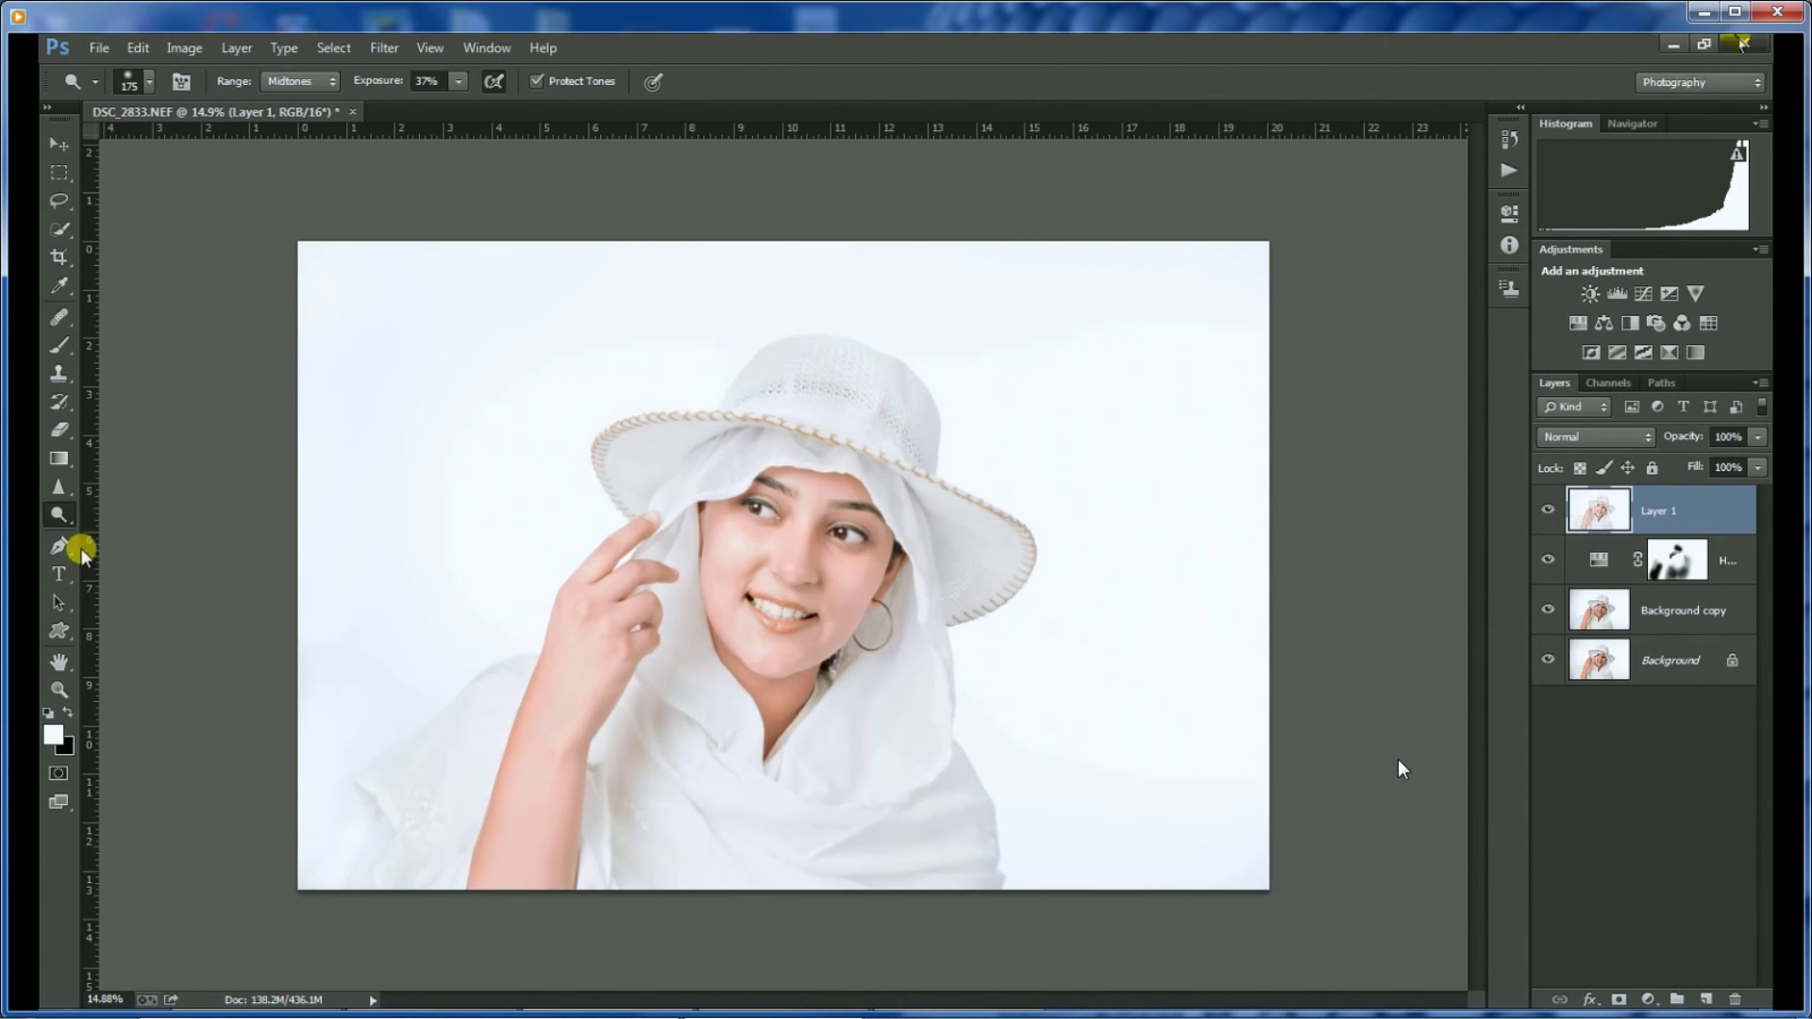
# Enlarge the Dodge tool's brush to 1100 px.
pyautogui.press(']')
pyautogui.press(']')
pyautogui.press(']')
pyautogui.press(']')
pyautogui.press(']')
pyautogui.press(']')
pyautogui.press(']')
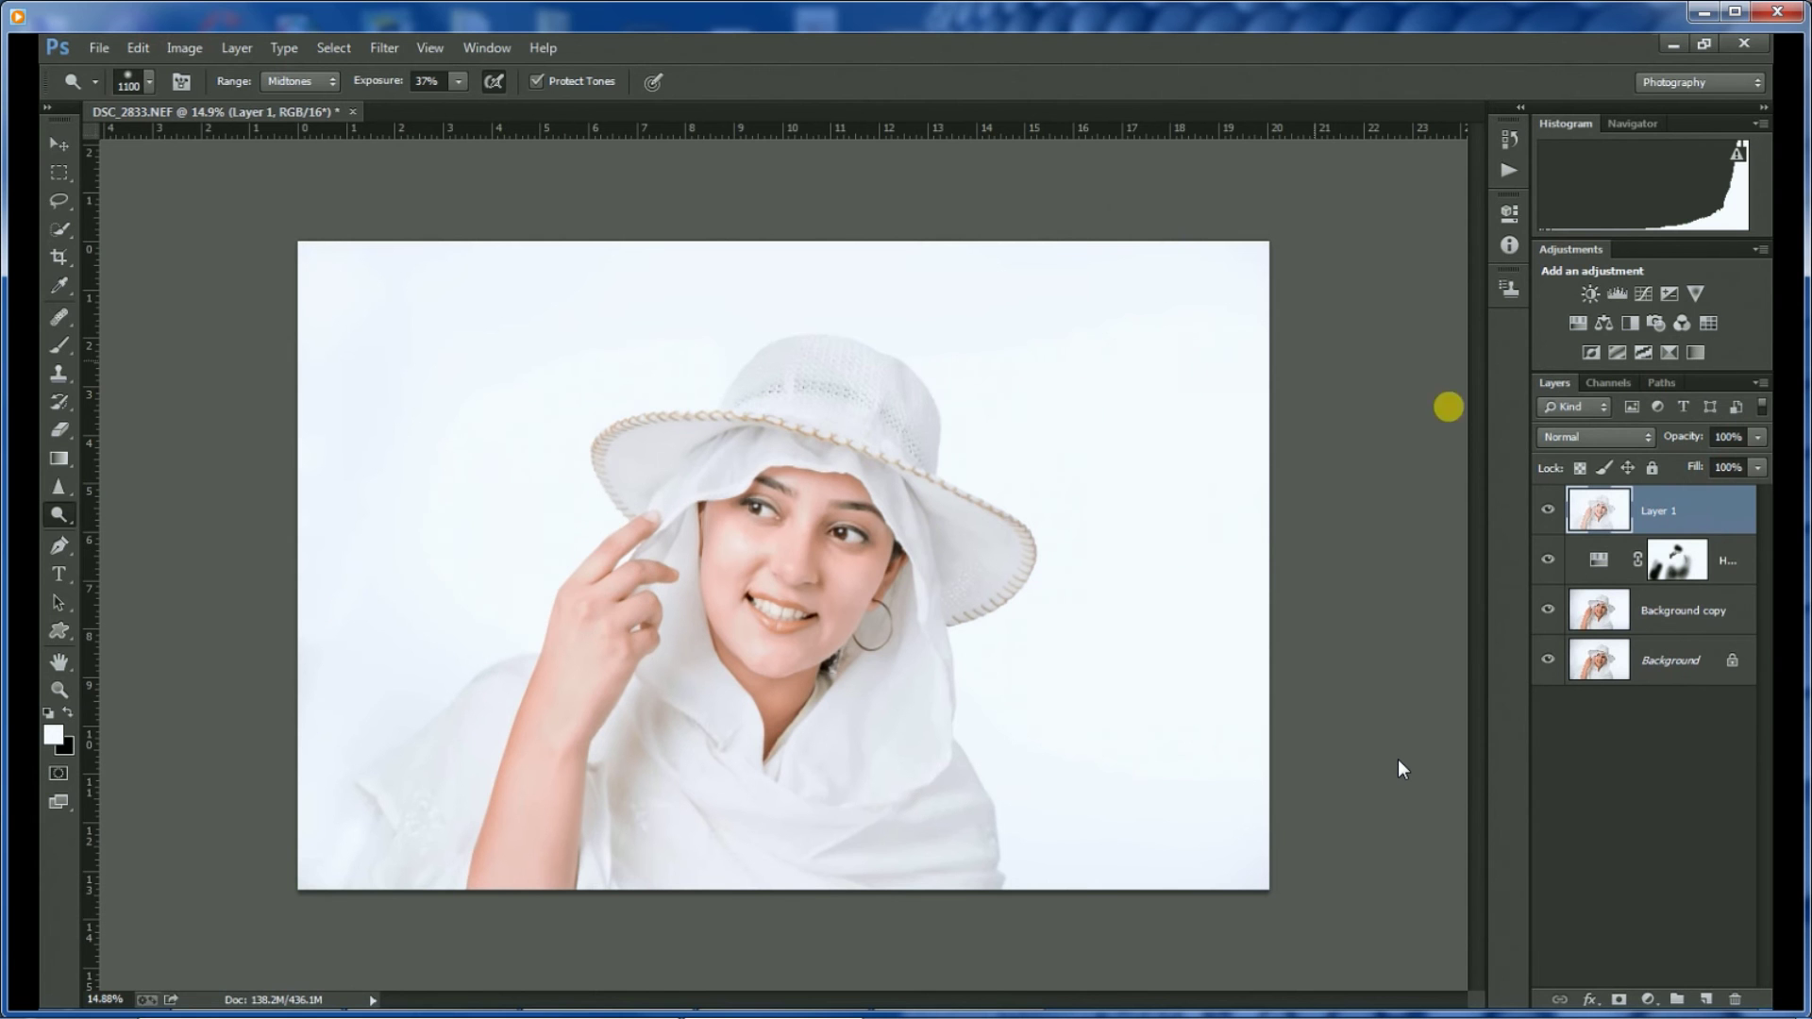
# Place a colour sampler on the white background to the right of the hat and check its RGB values.
pyautogui.click(59, 292)
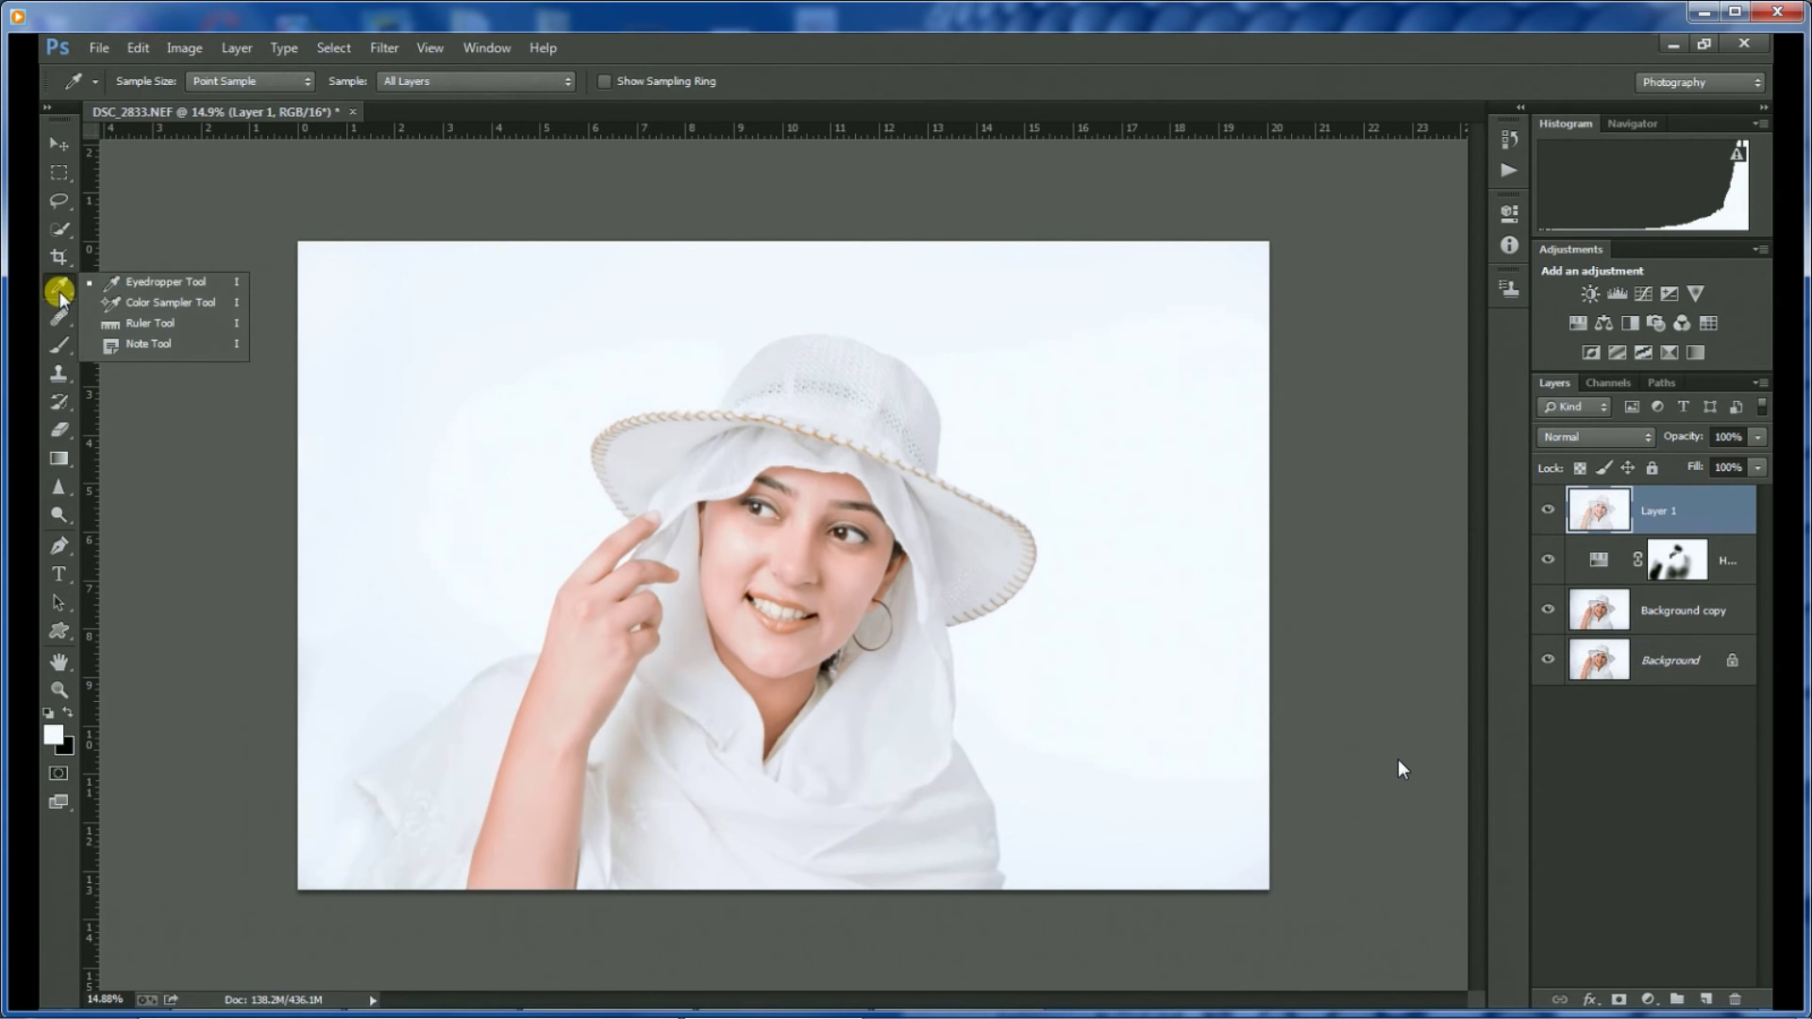
pyautogui.click(157, 307)
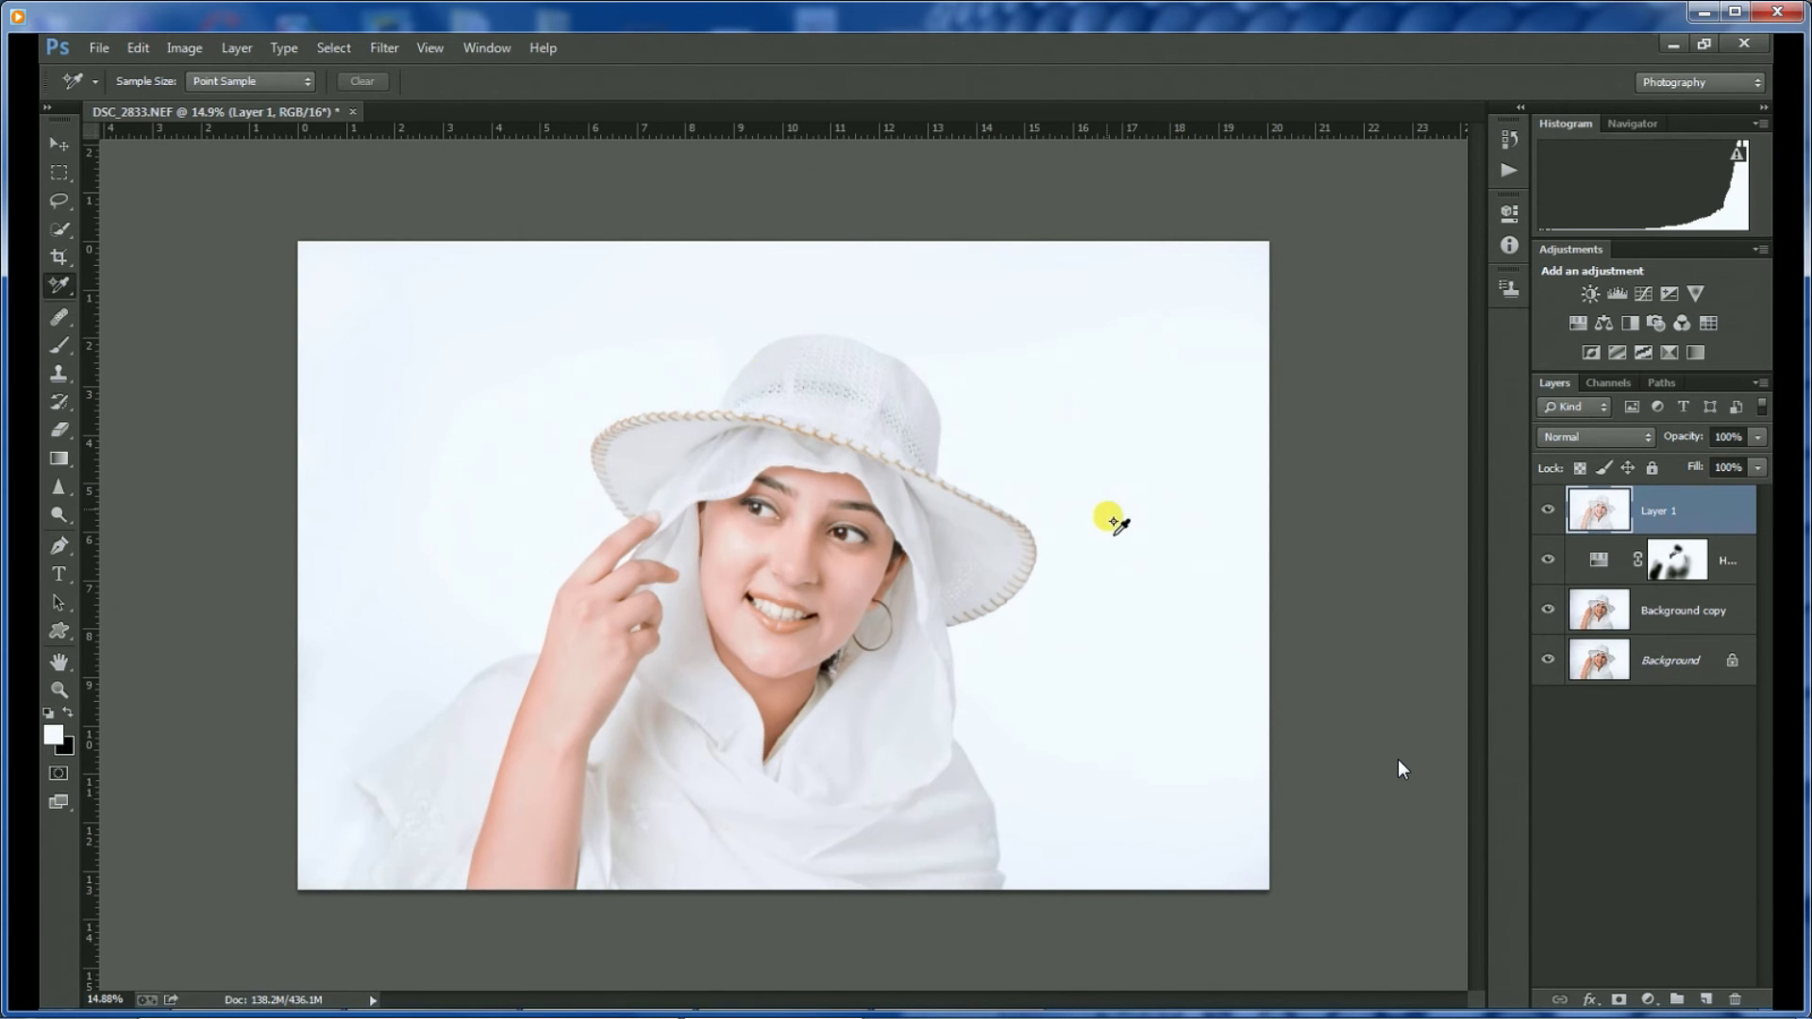
pyautogui.click(1110, 513)
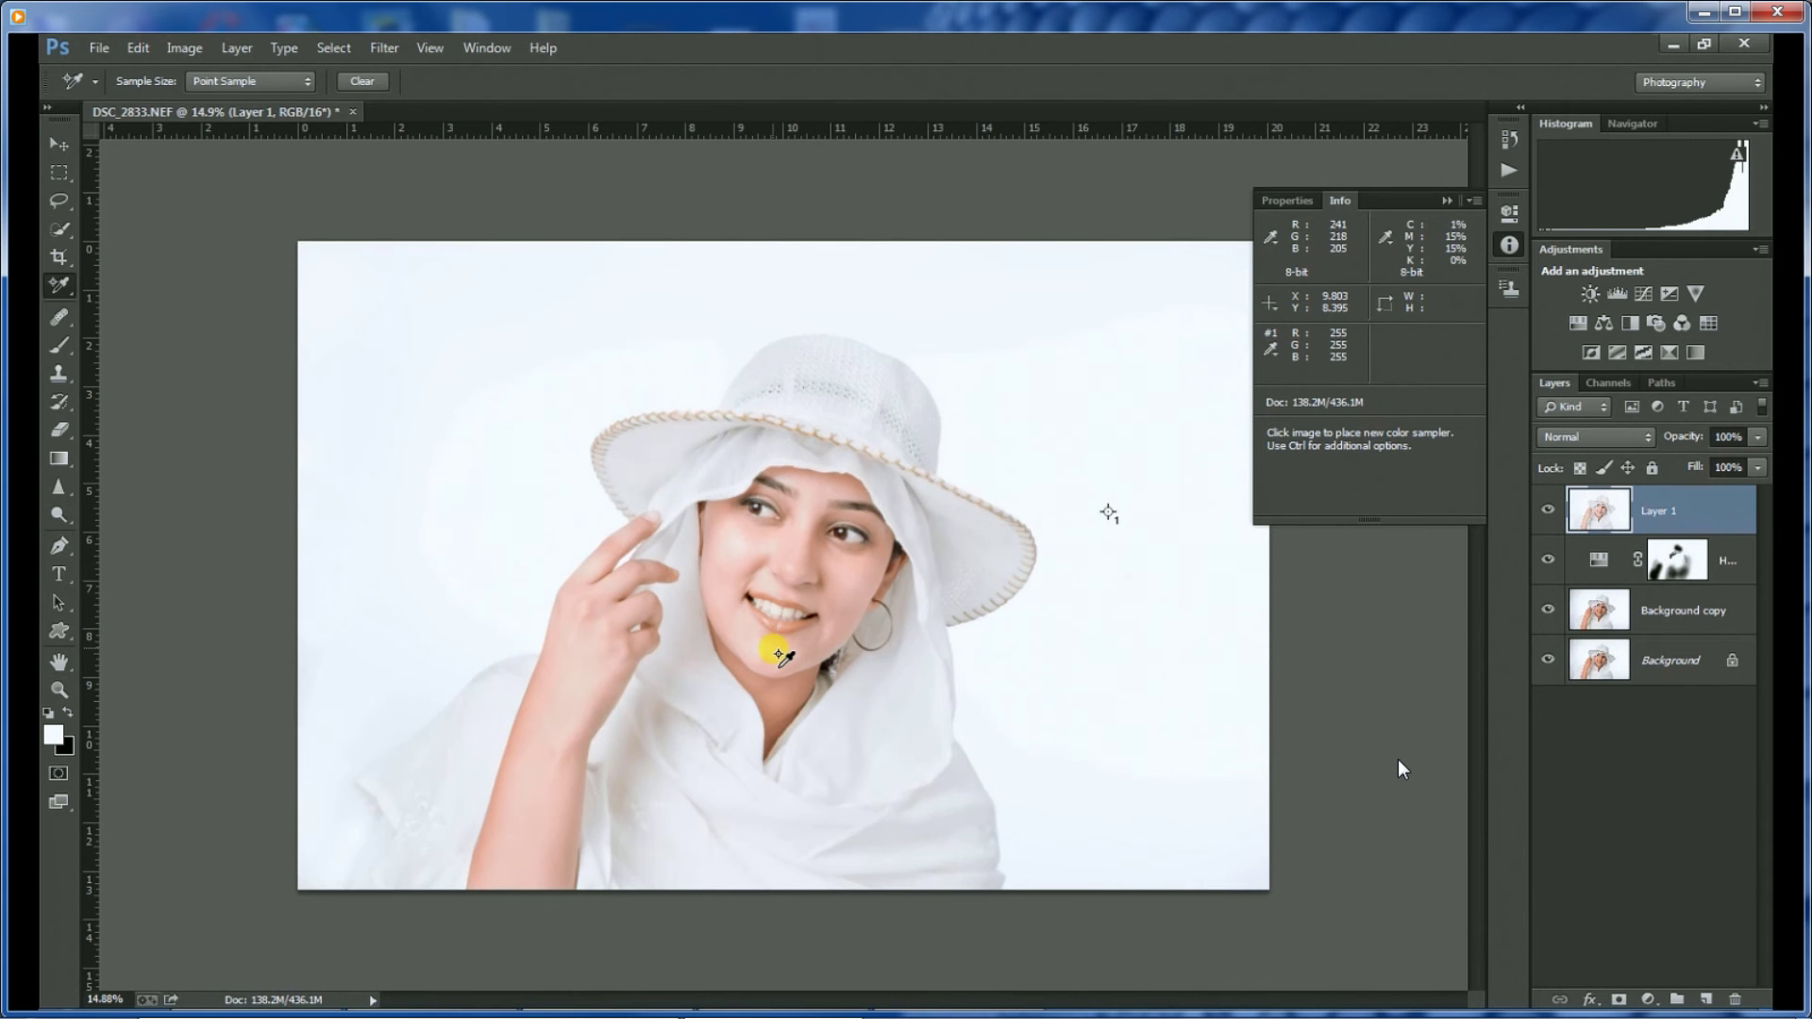
pyautogui.click(1447, 200)
# Add a Levels adjustment layer and raise its black input level slightly, using the shadow clipping preview.
pyautogui.hotkey('ctrl', '-')
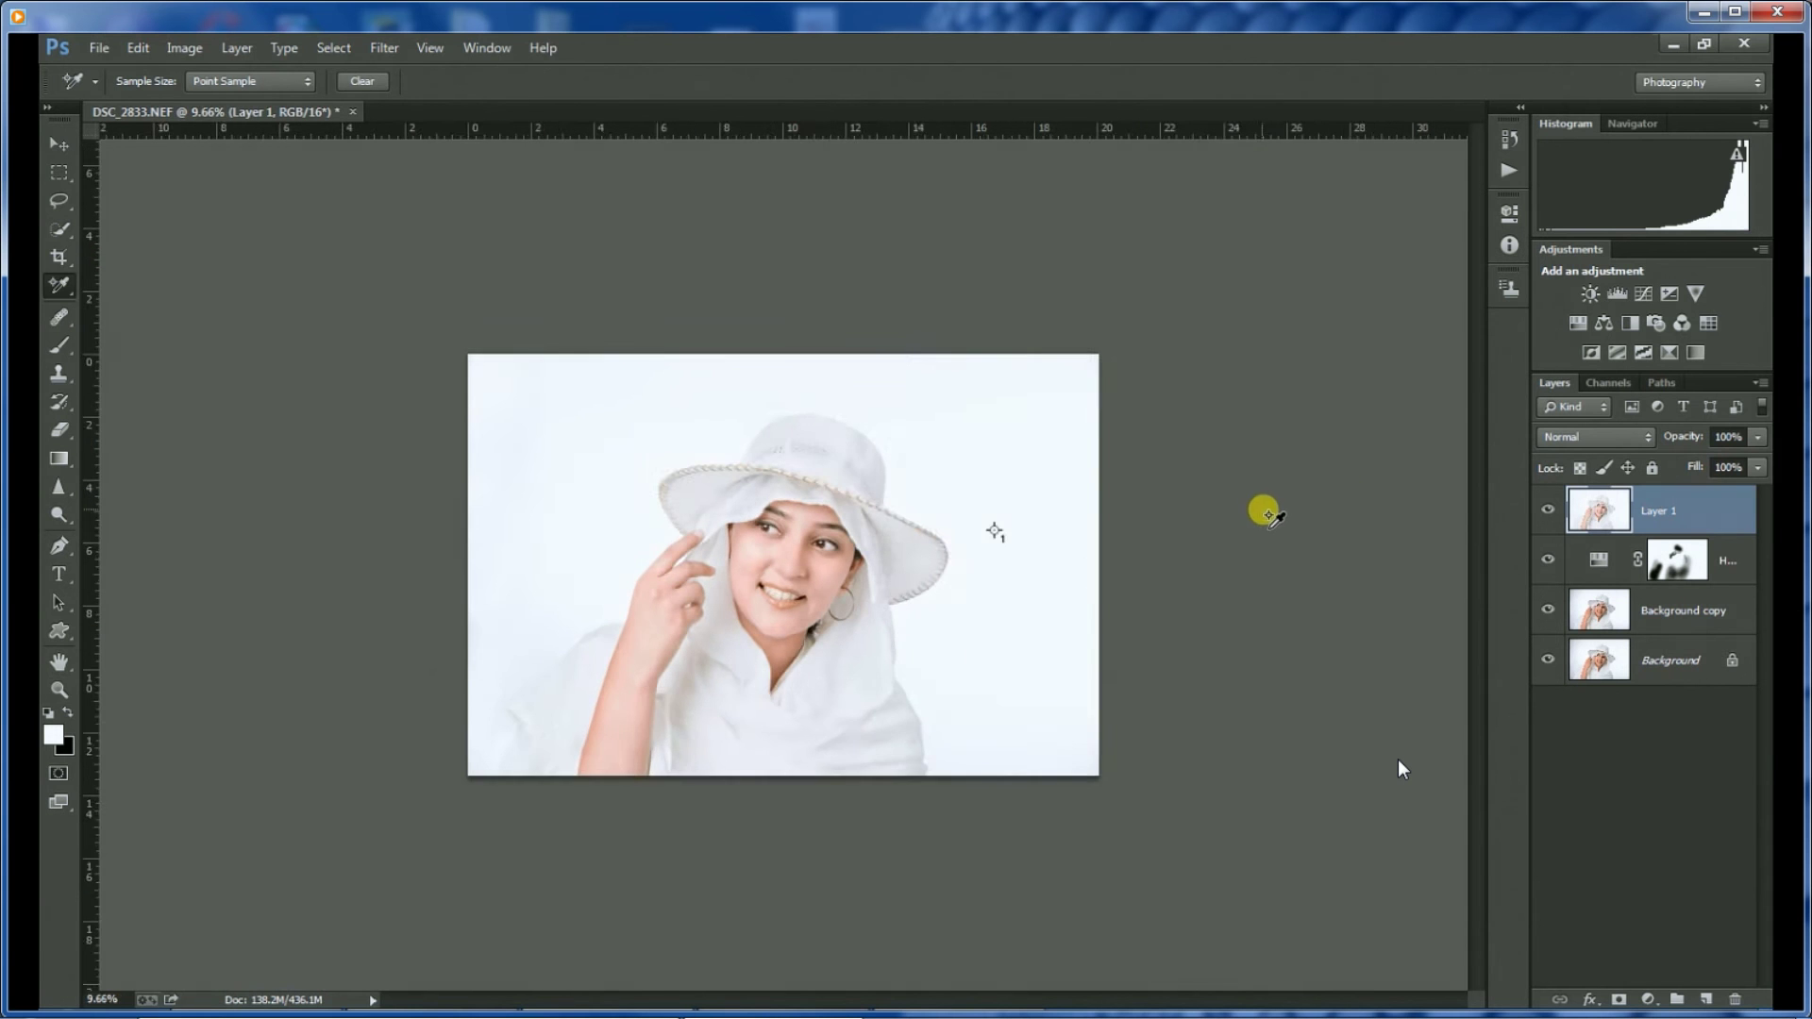
pyautogui.hotkey('ctrl', '+')
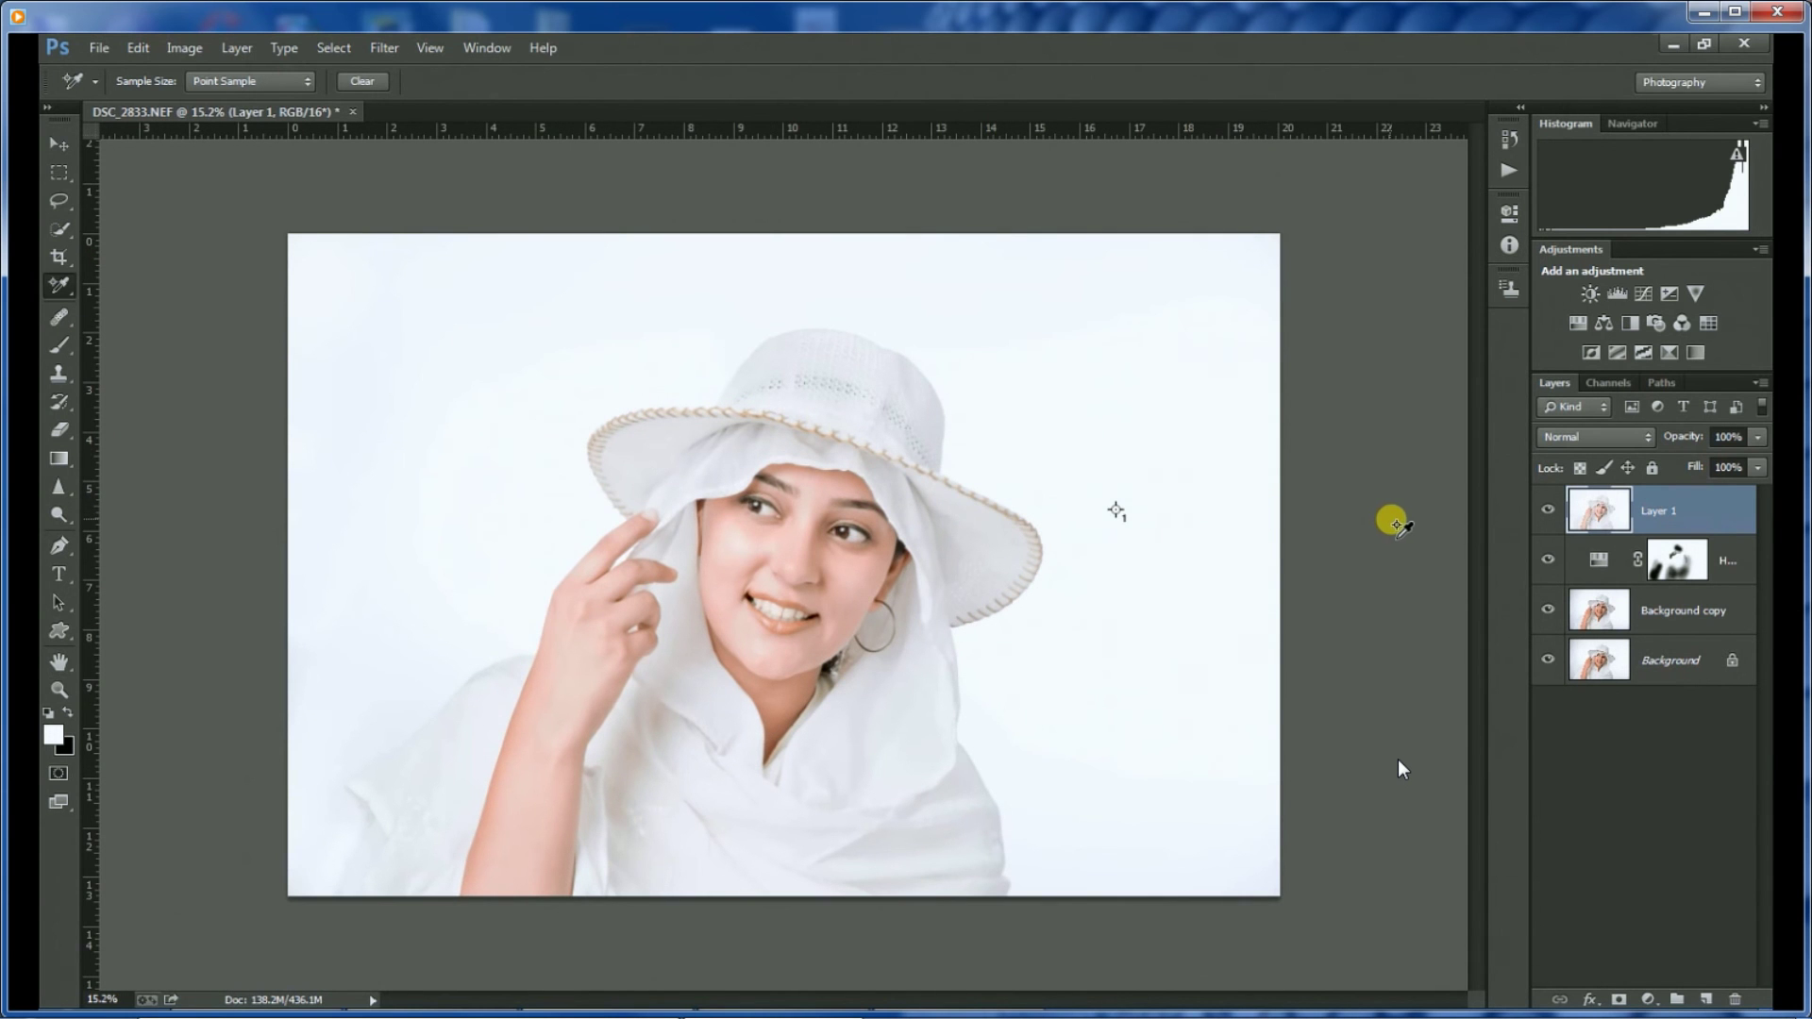
pyautogui.click(1617, 295)
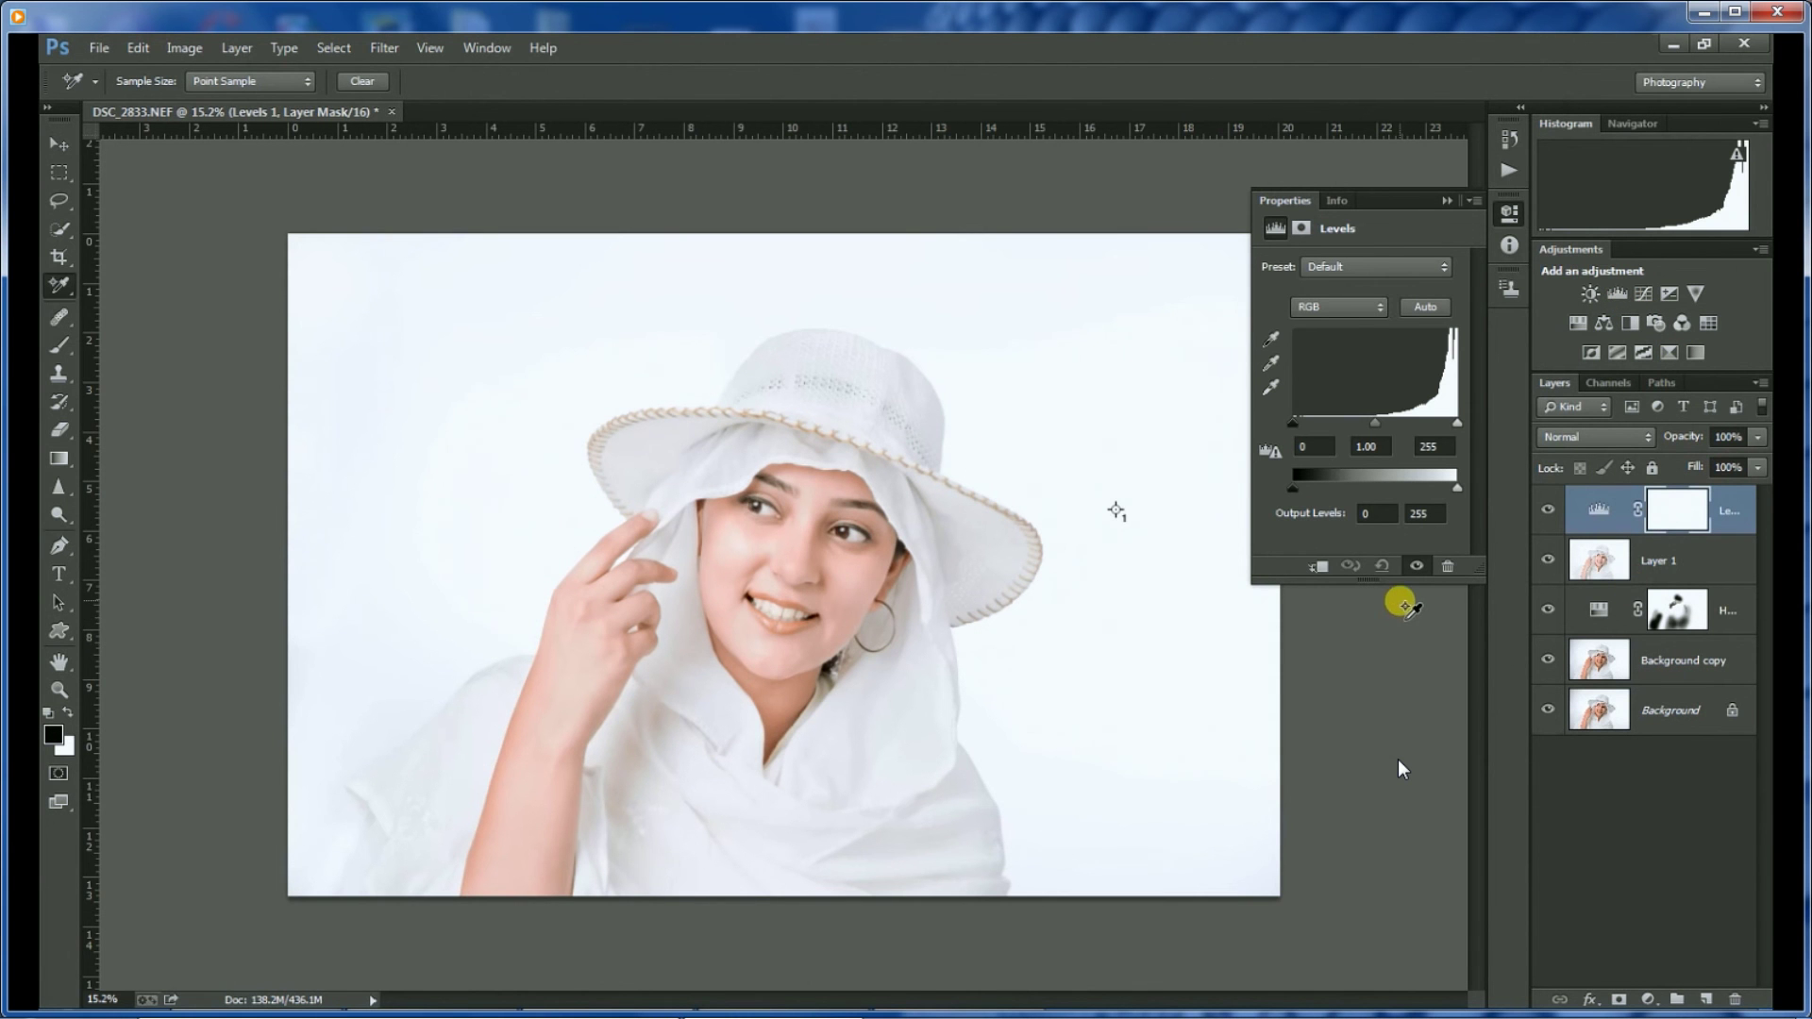
pyautogui.keyDown('alt'); pyautogui.click(1292, 426); pyautogui.keyUp('alt')
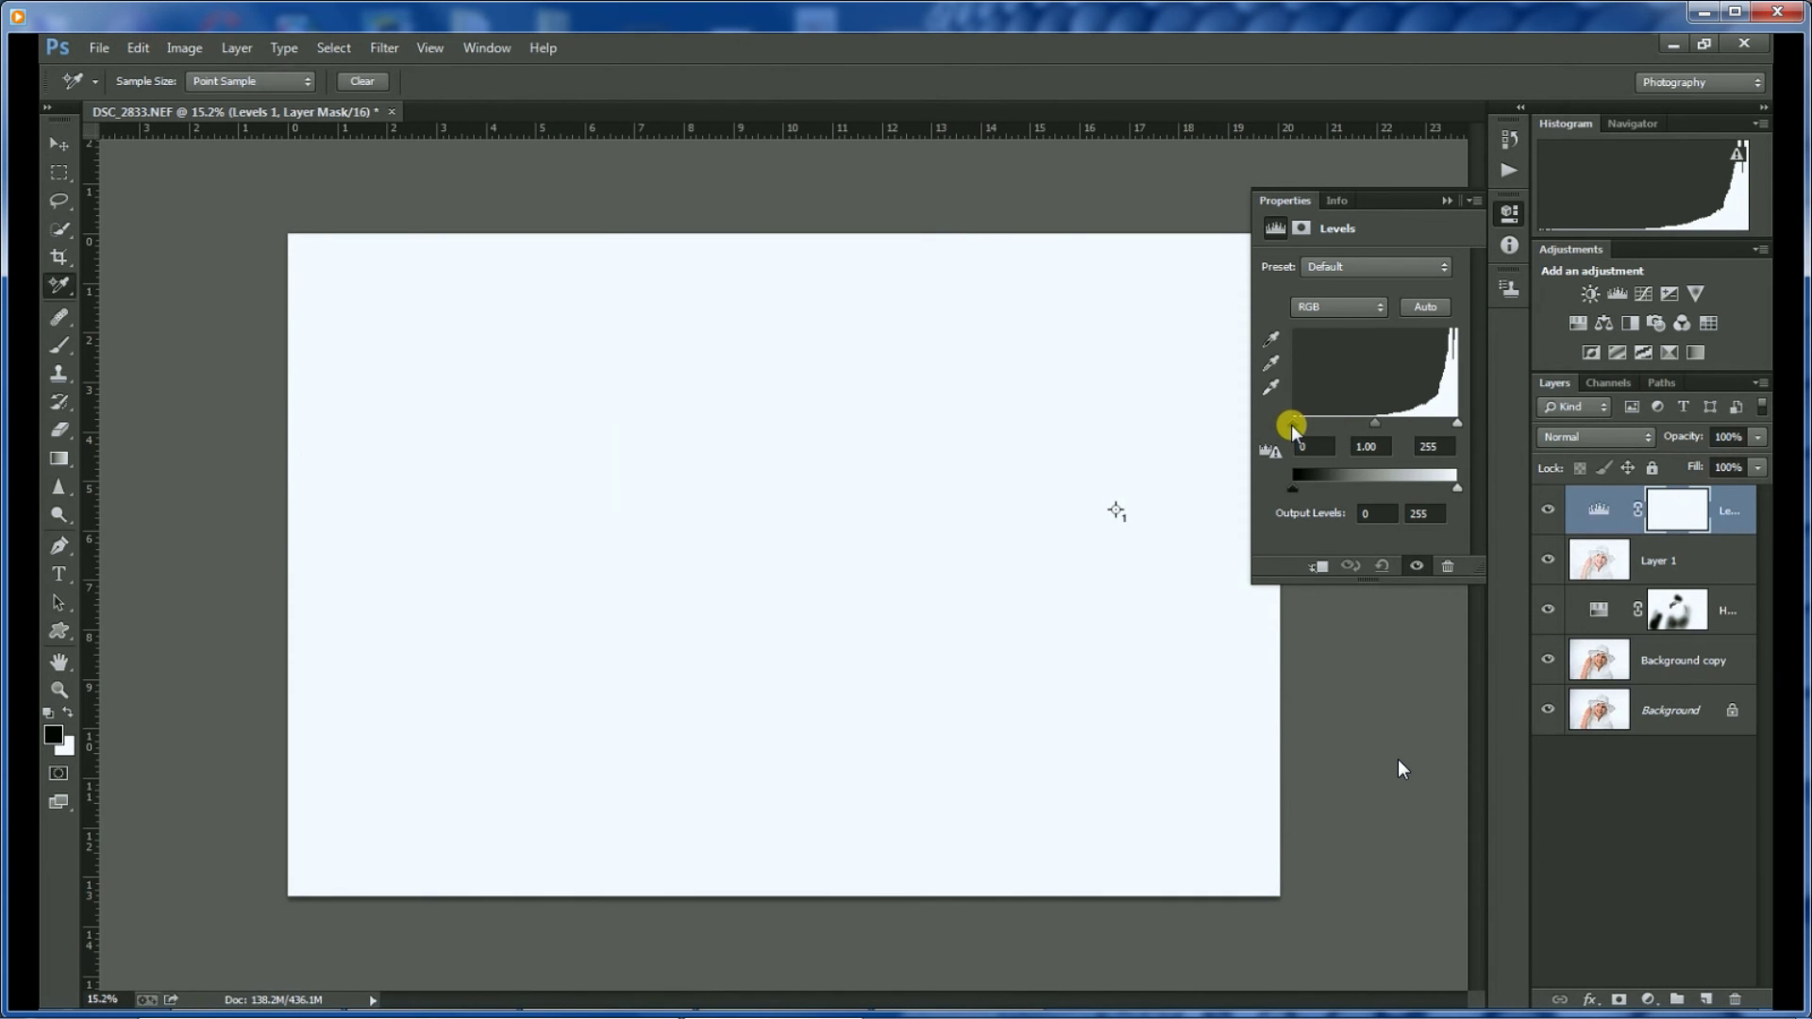
pyautogui.moveTo(1292, 426); pyautogui.dragTo(1301, 430)
pyautogui.moveTo(1312, 427); pyautogui.dragTo(1293, 432)
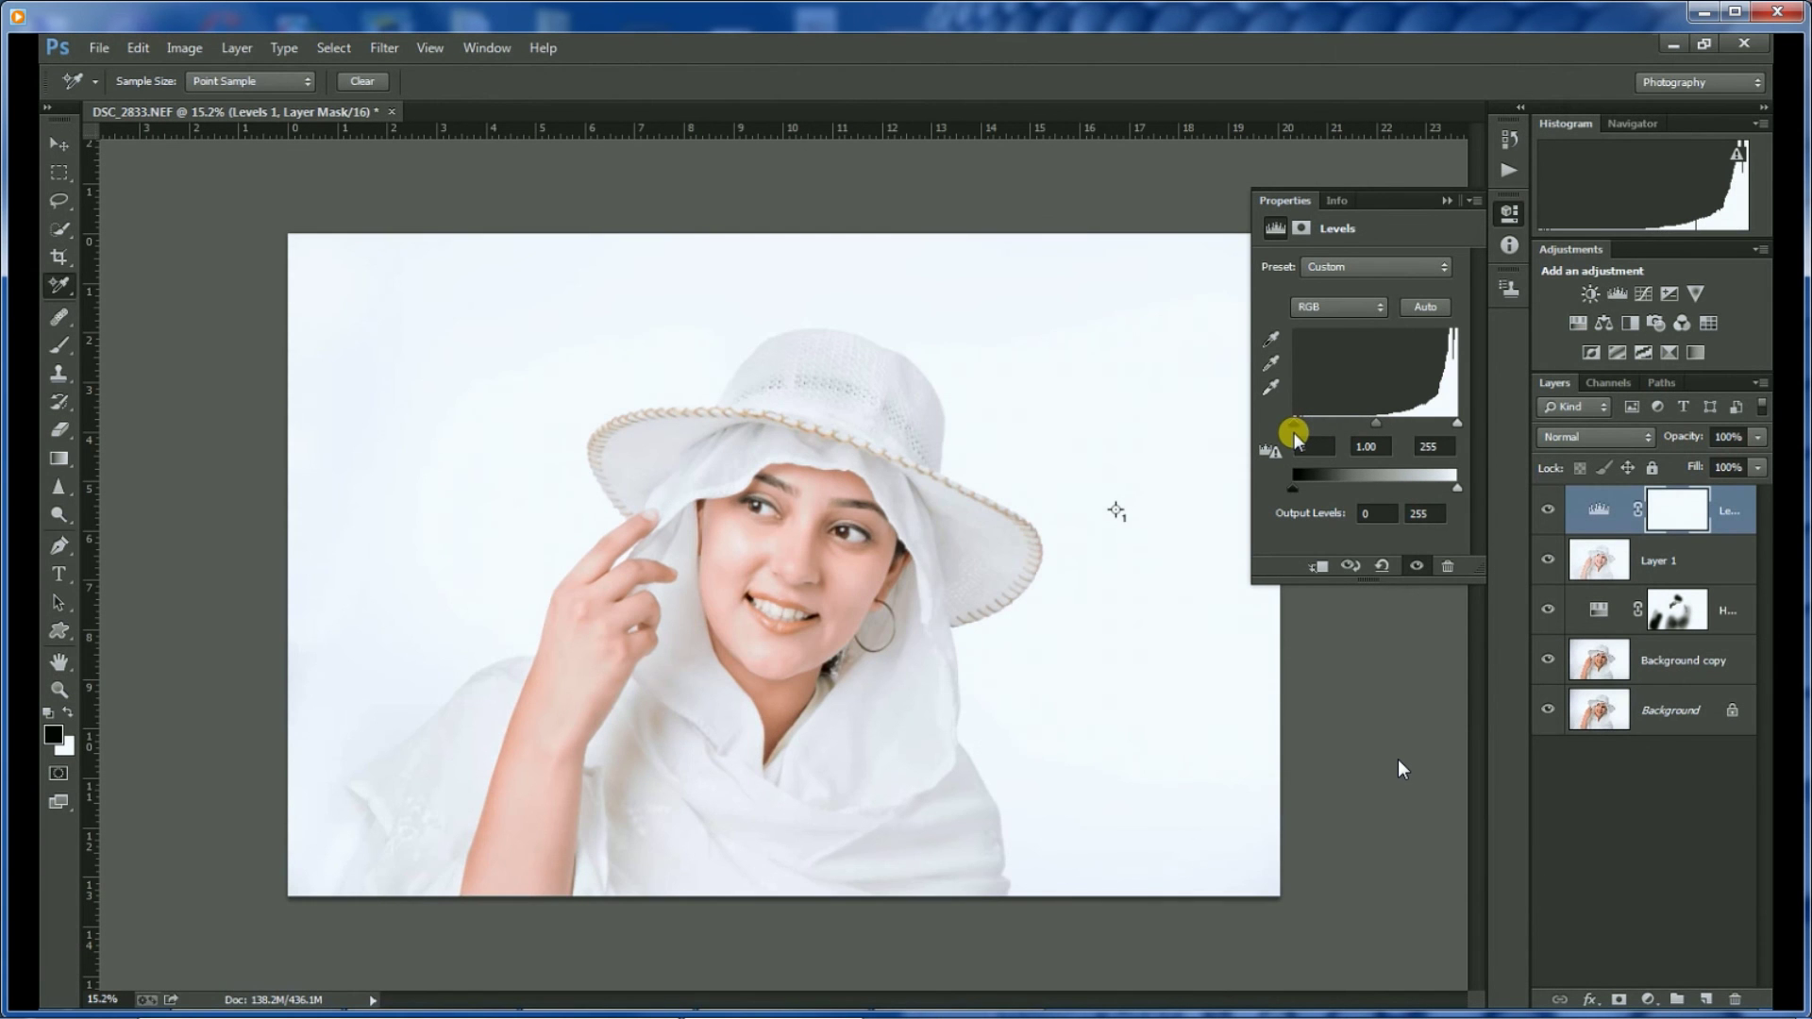
# Set the Levels adjustment's black input to 2 and its white input to 252, using the clipping previews.
pyautogui.moveTo(1293, 432); pyautogui.dragTo(1296, 432)
pyautogui.moveTo(1456, 426); pyautogui.dragTo(1457, 427)
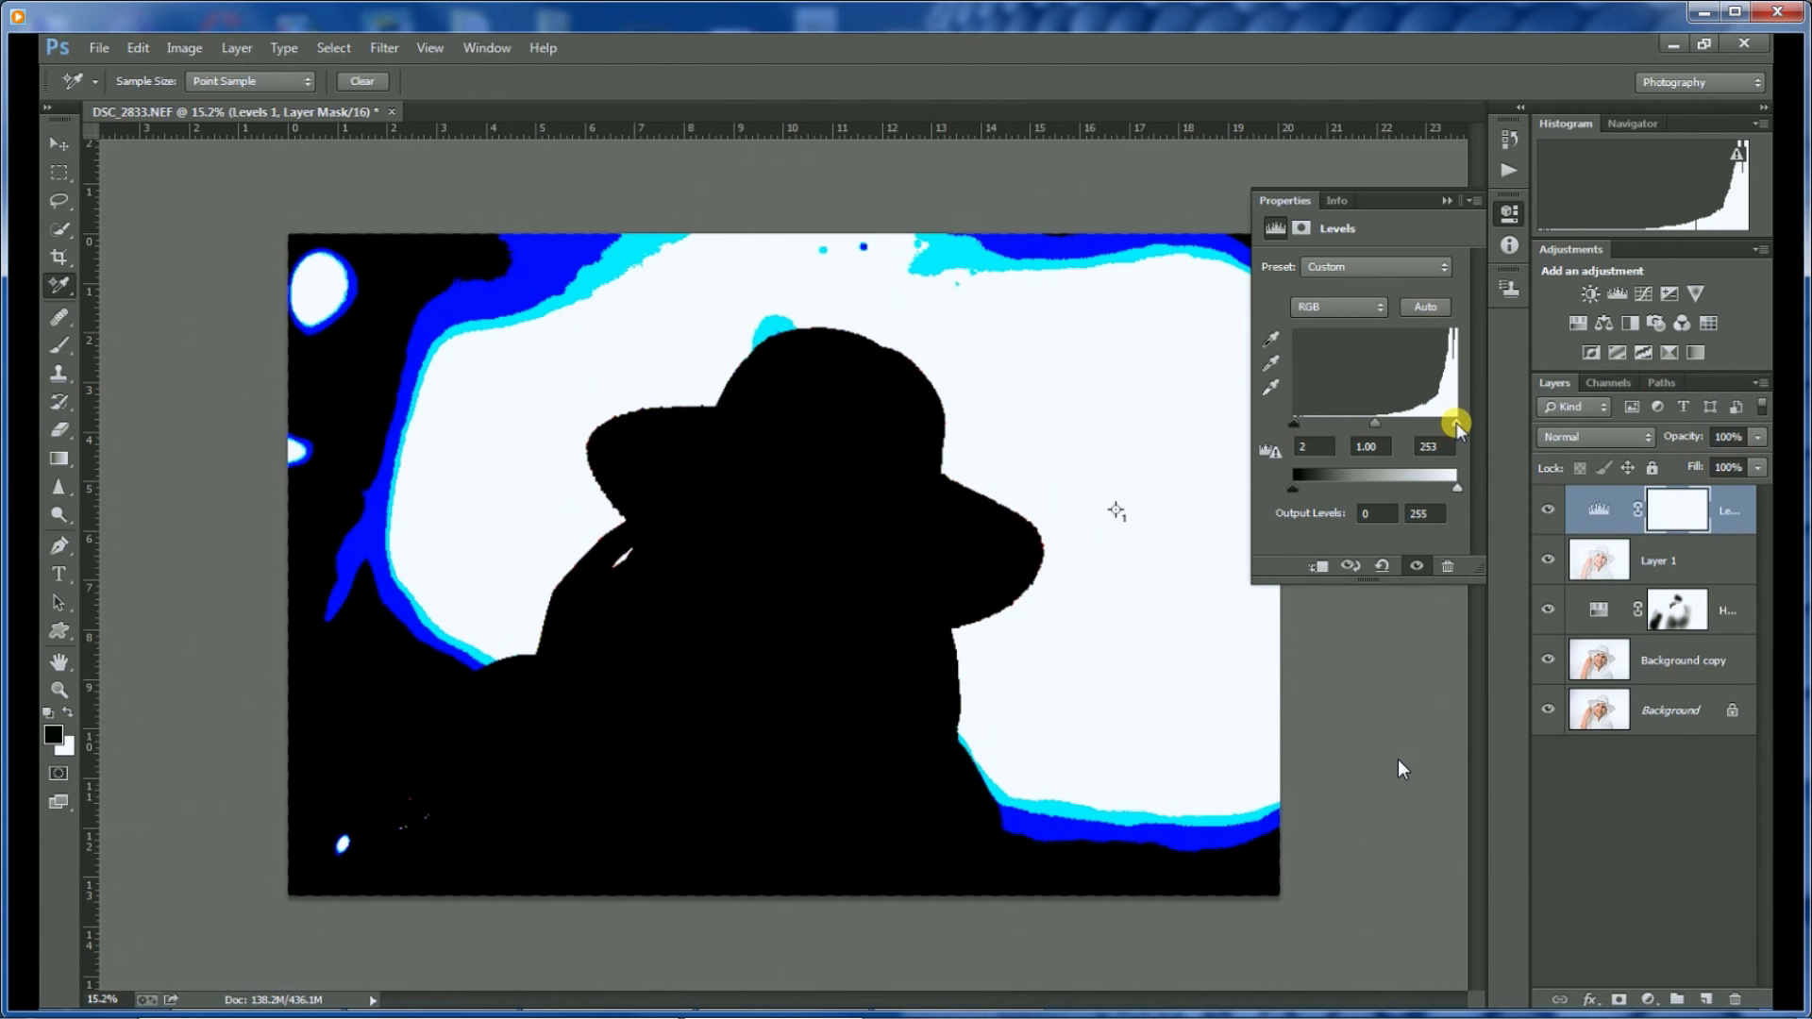
pyautogui.moveTo(1457, 426); pyautogui.dragTo(1459, 426)
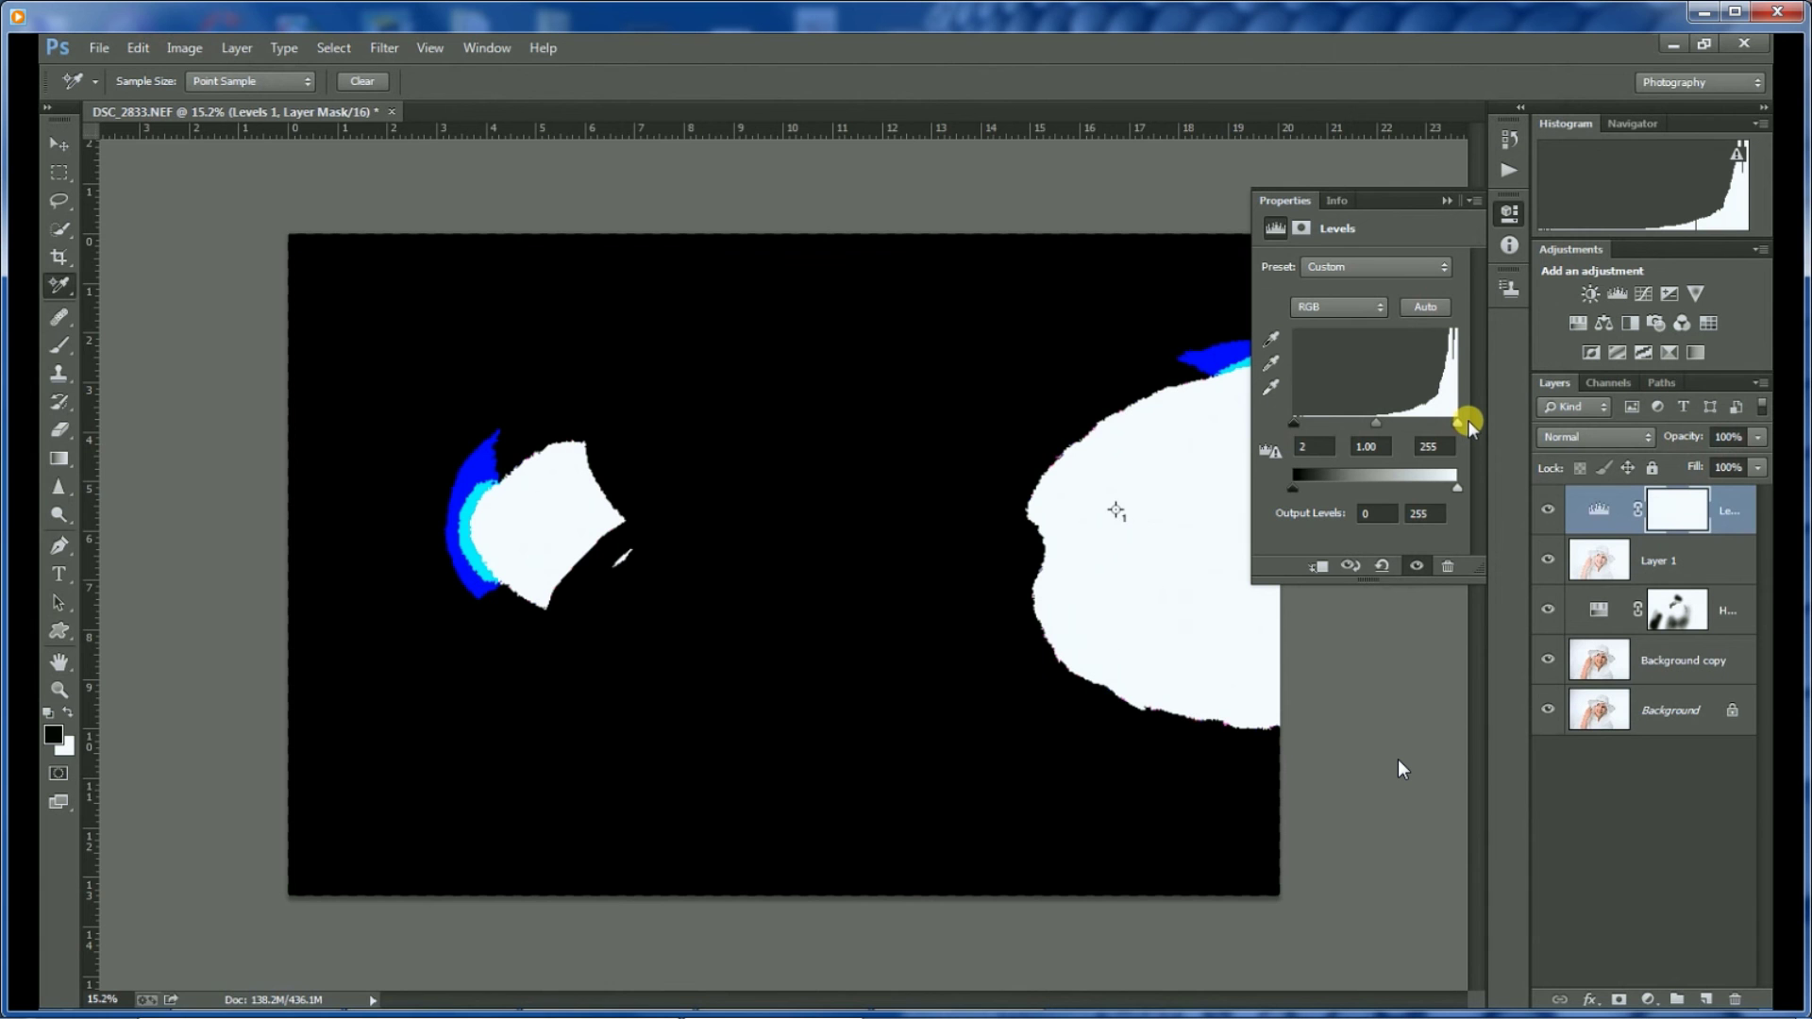
pyautogui.moveTo(1469, 421); pyautogui.dragTo(1455, 427)
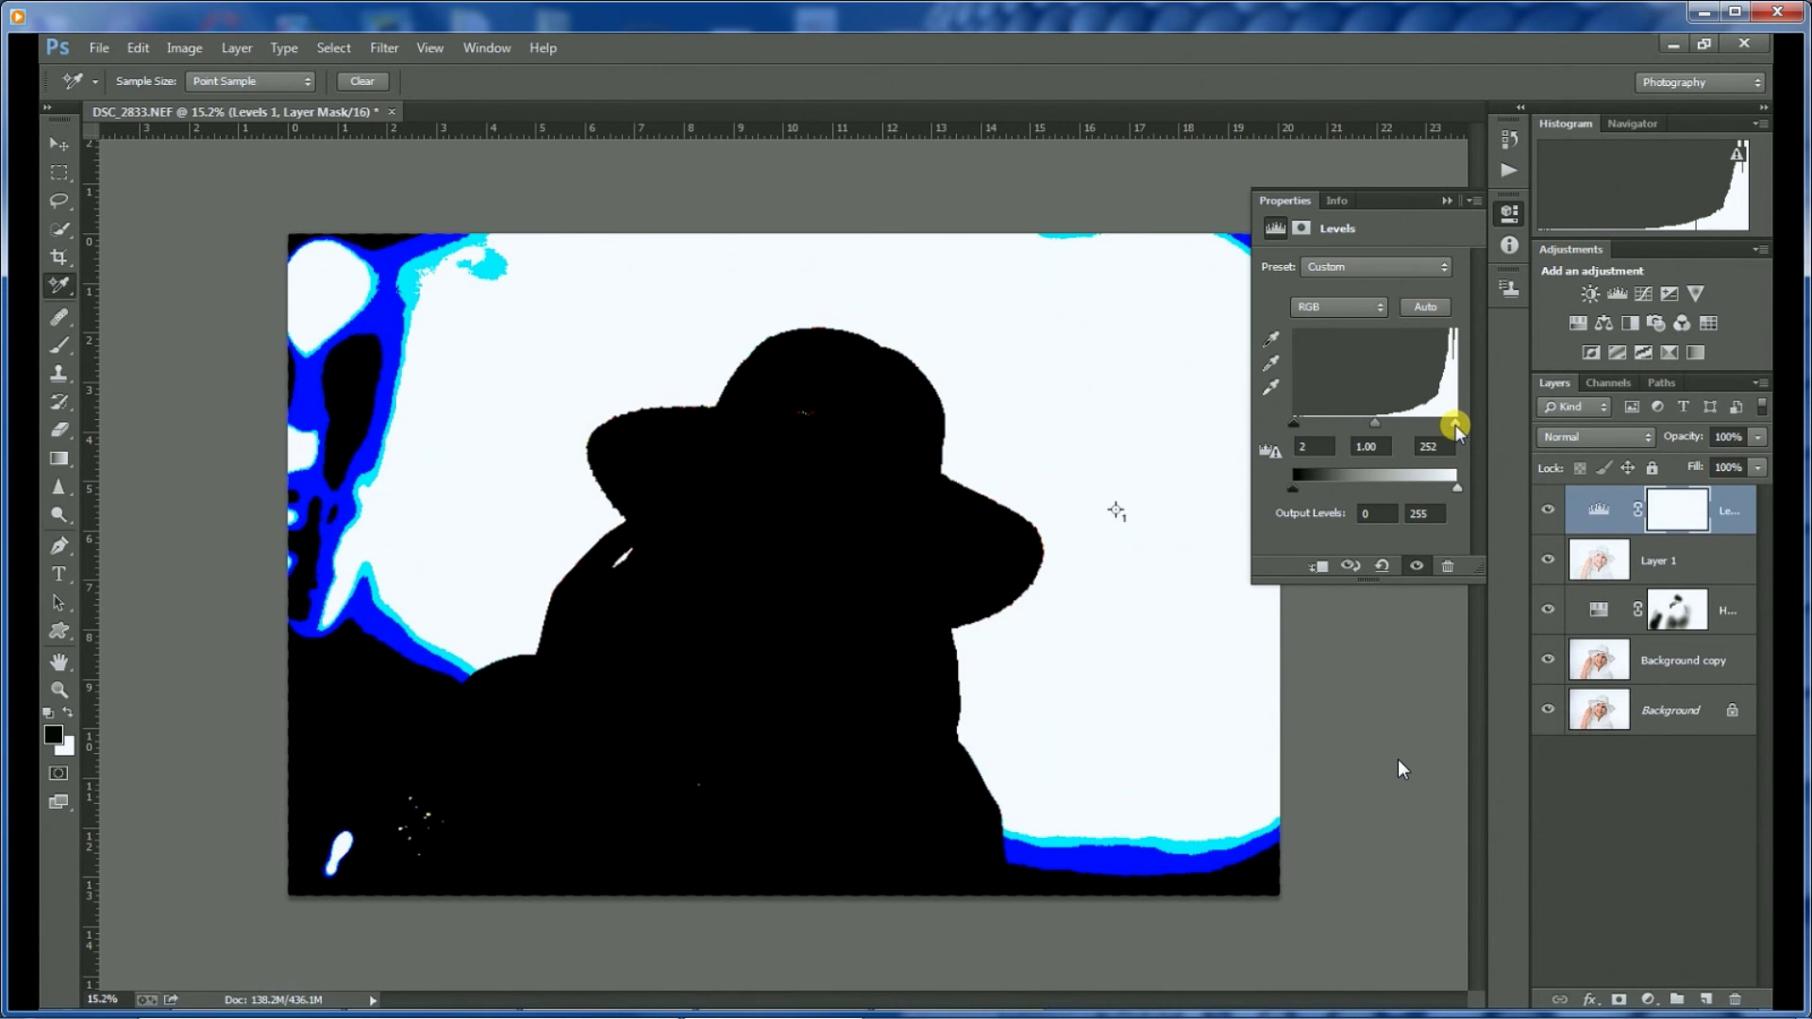
pyautogui.press('alt')
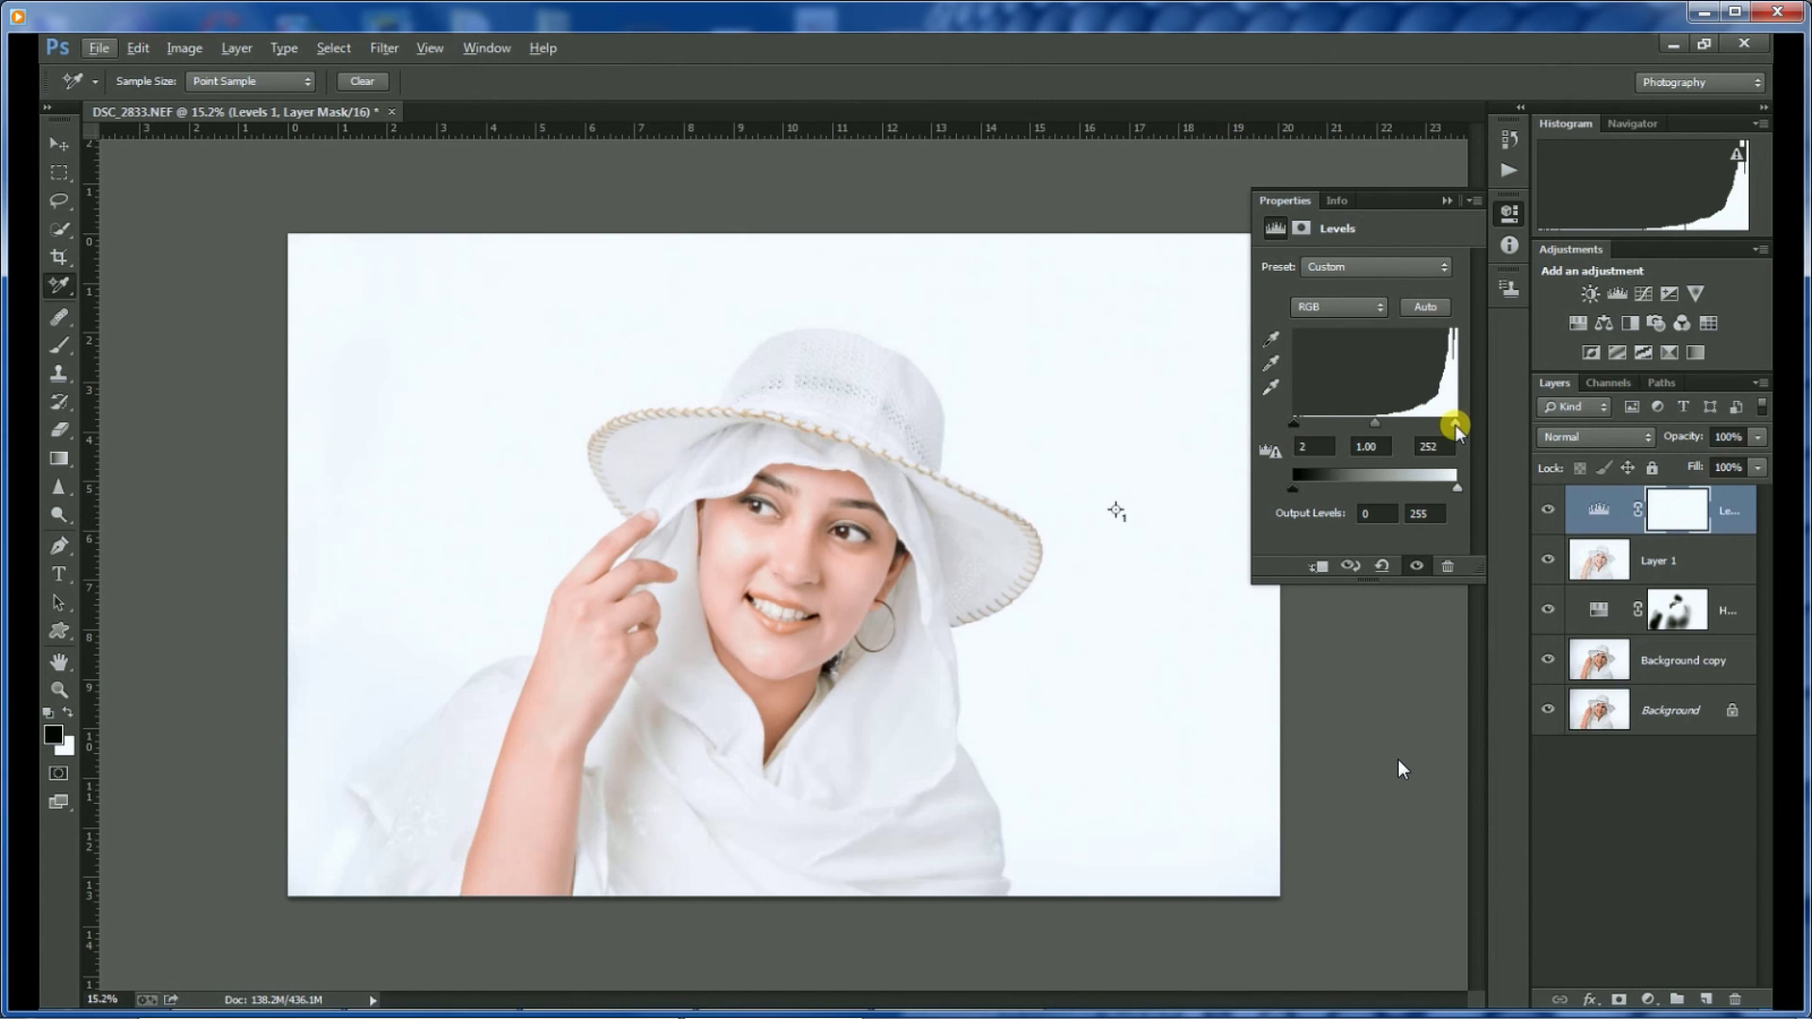
pyautogui.moveTo(1456, 426); pyautogui.dragTo(1459, 437)
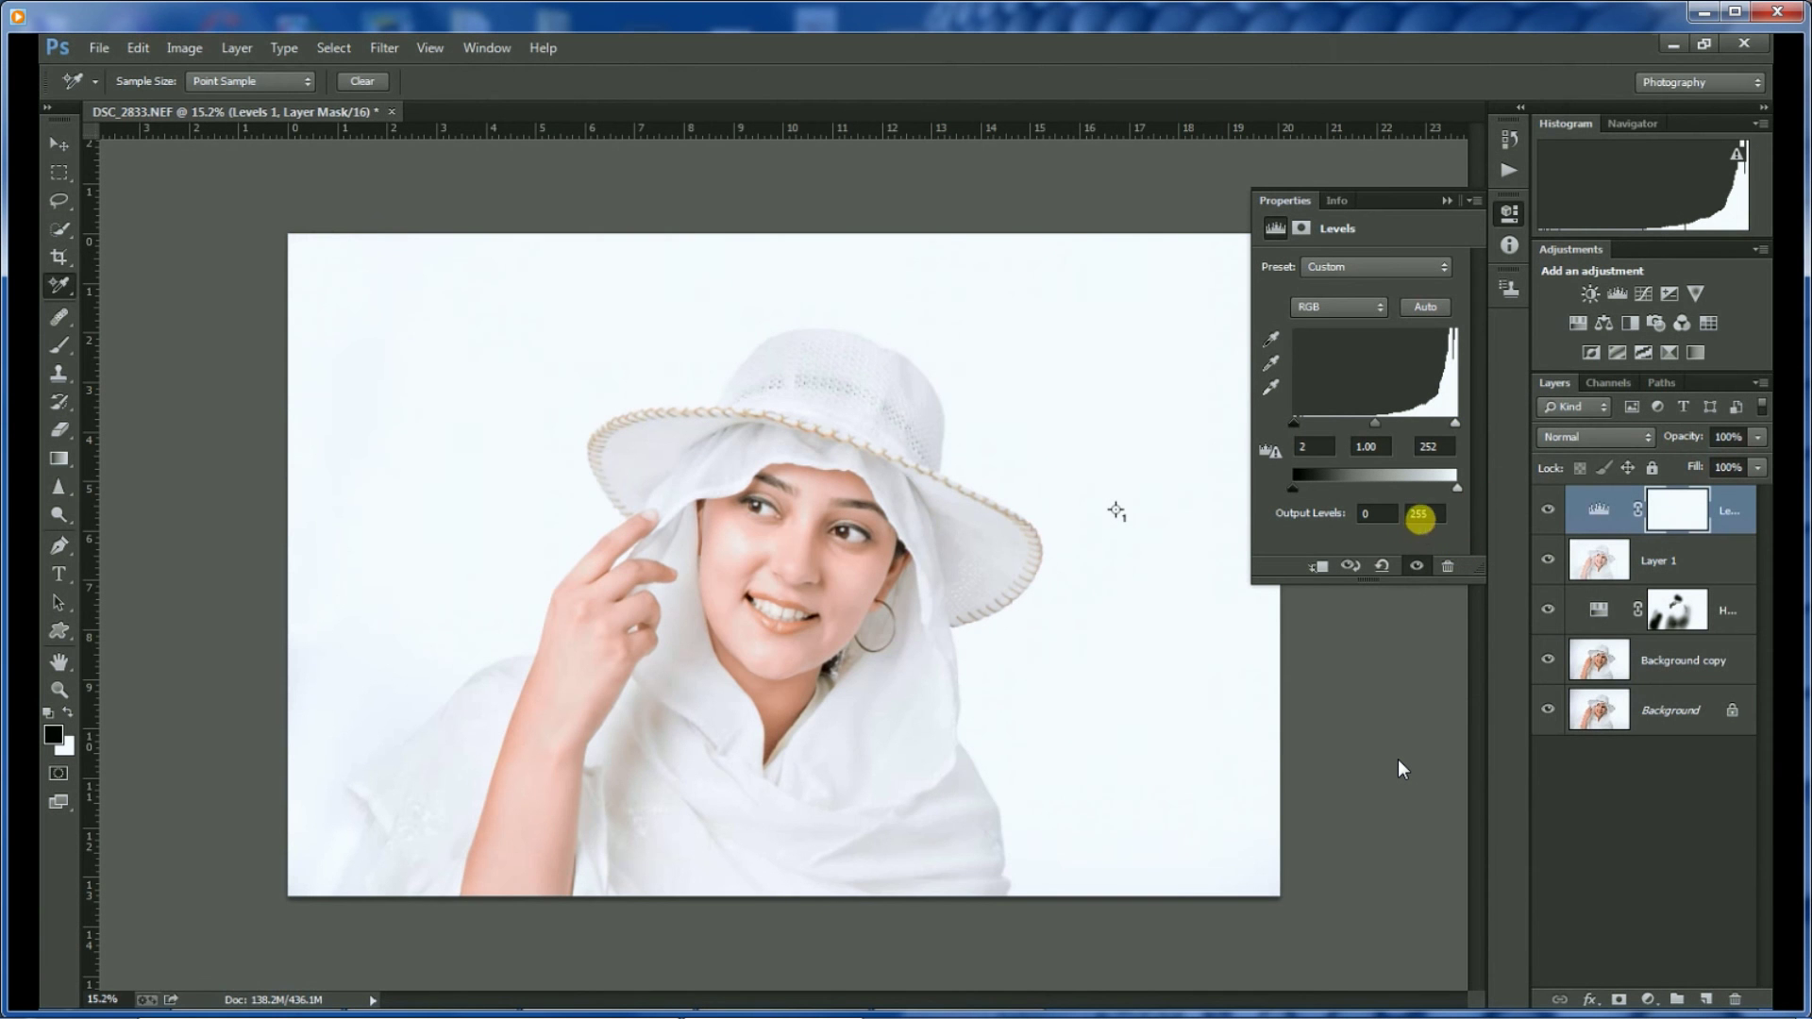
# Set the Levels midtone input to 0.93 and collapse the adjustment's properties.
pyautogui.click(1374, 424)
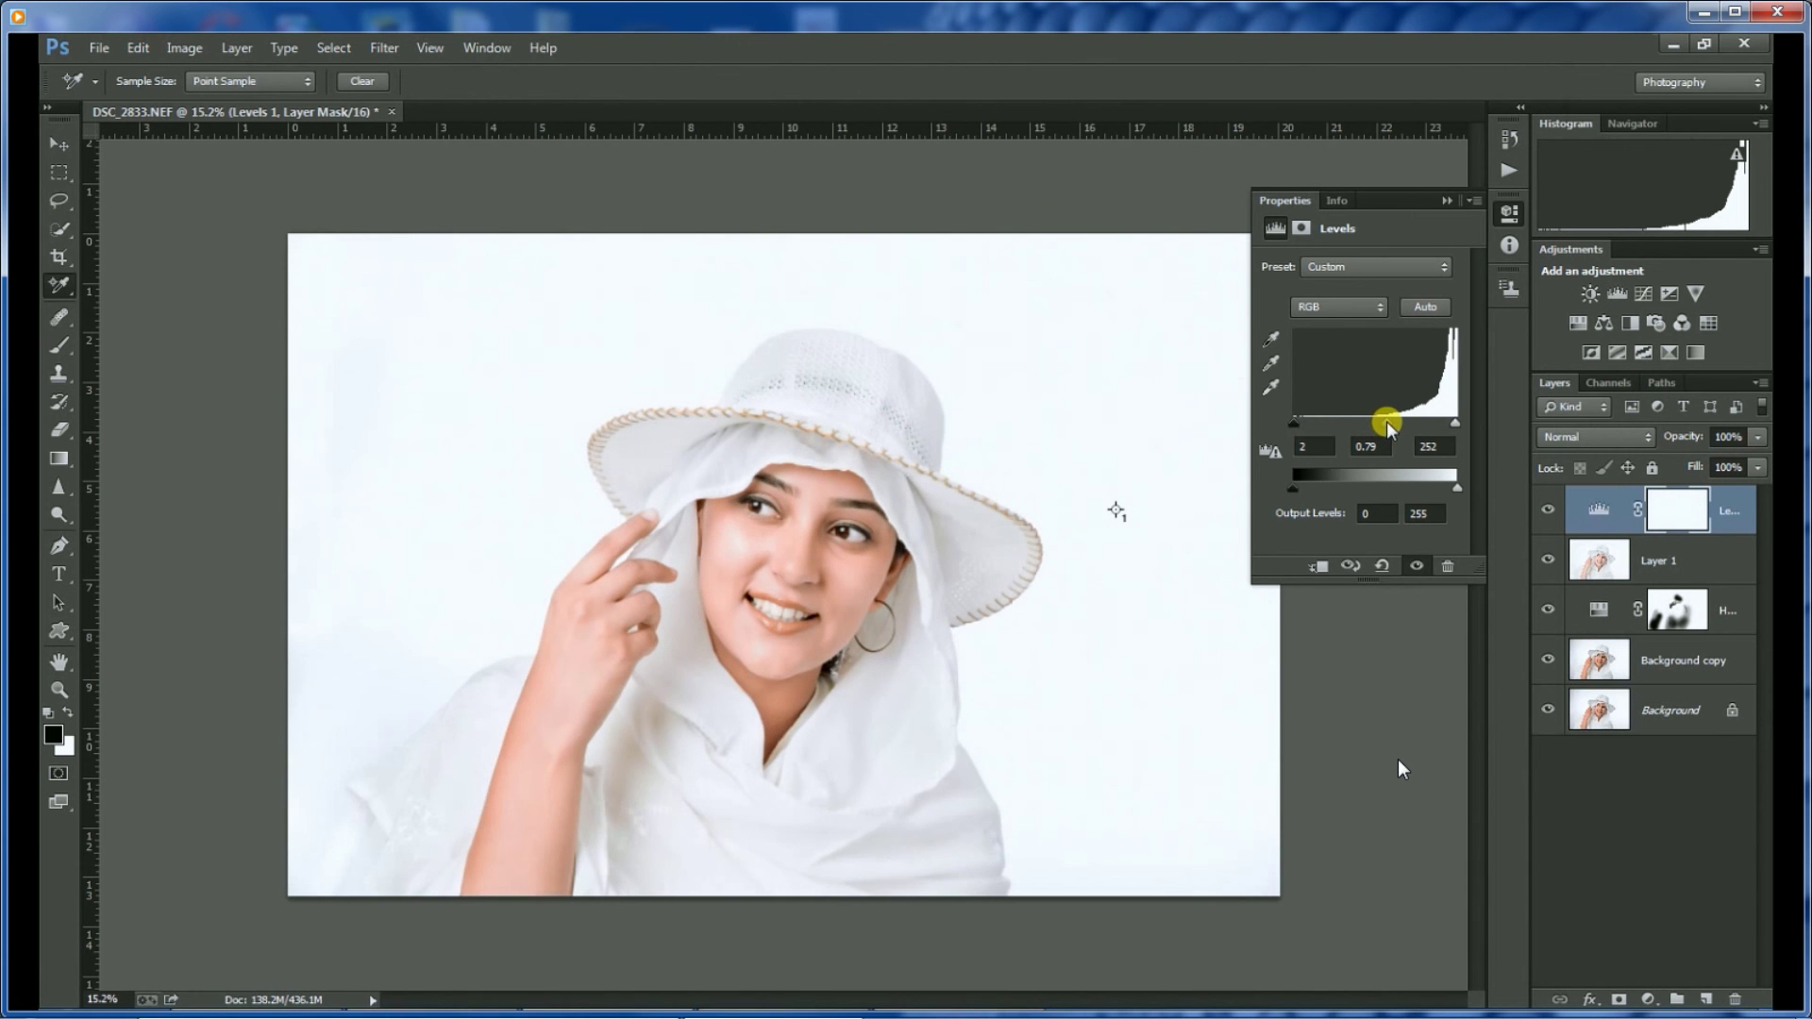
pyautogui.moveTo(1387, 421); pyautogui.dragTo(1378, 424)
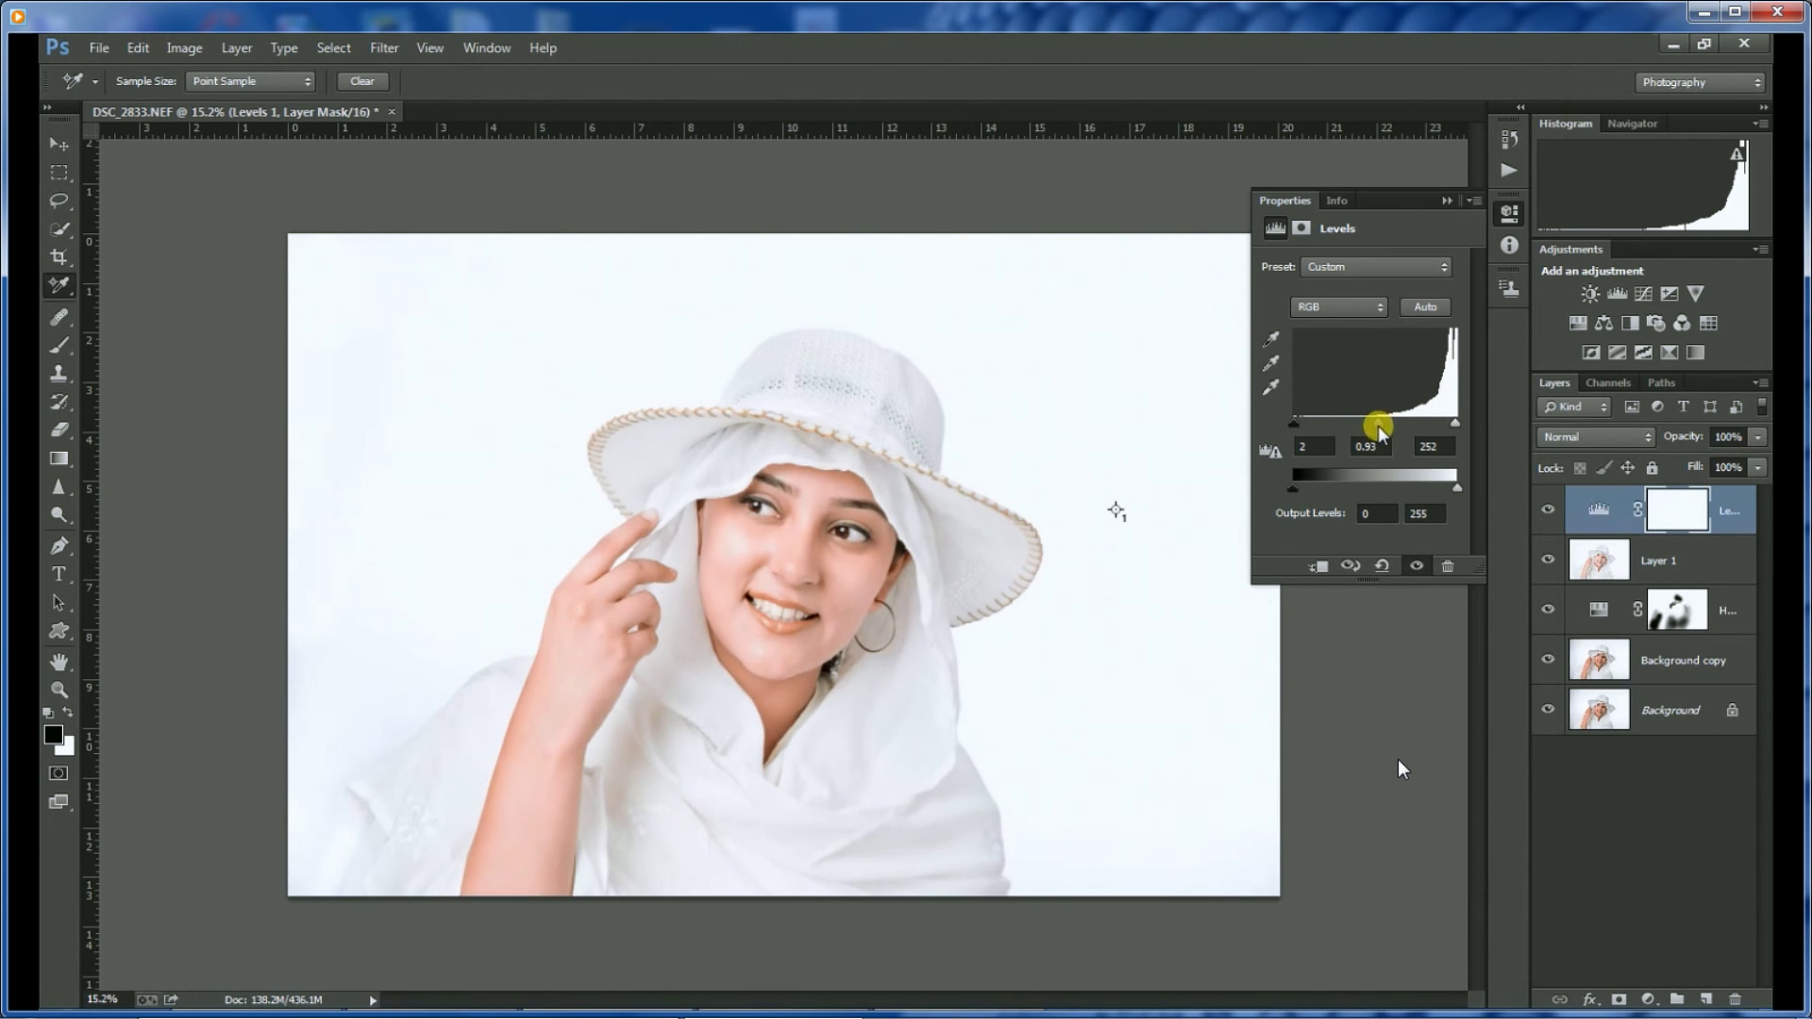
pyautogui.click(1446, 200)
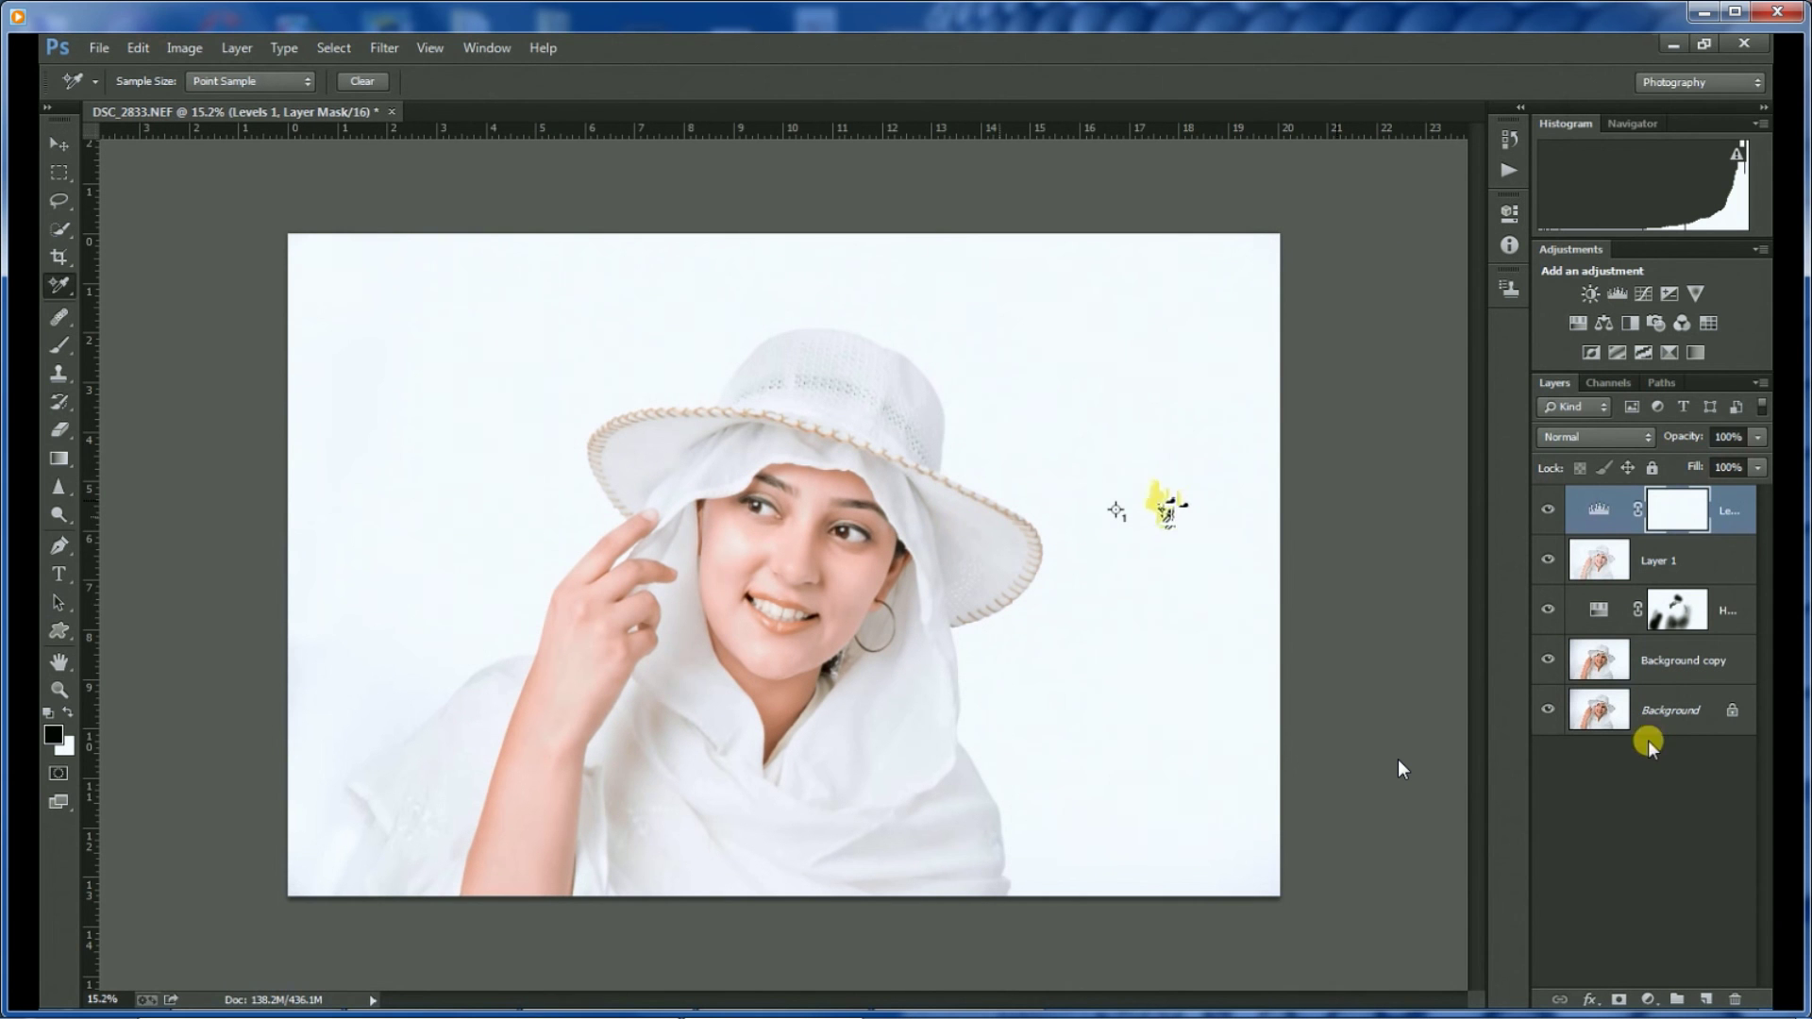
# On Layer 1, burn the lash lines and irises of both eyes with a 65 px brush, Shadows range and 24% exposure.
pyautogui.click(1604, 804)
pyautogui.click(1605, 577)
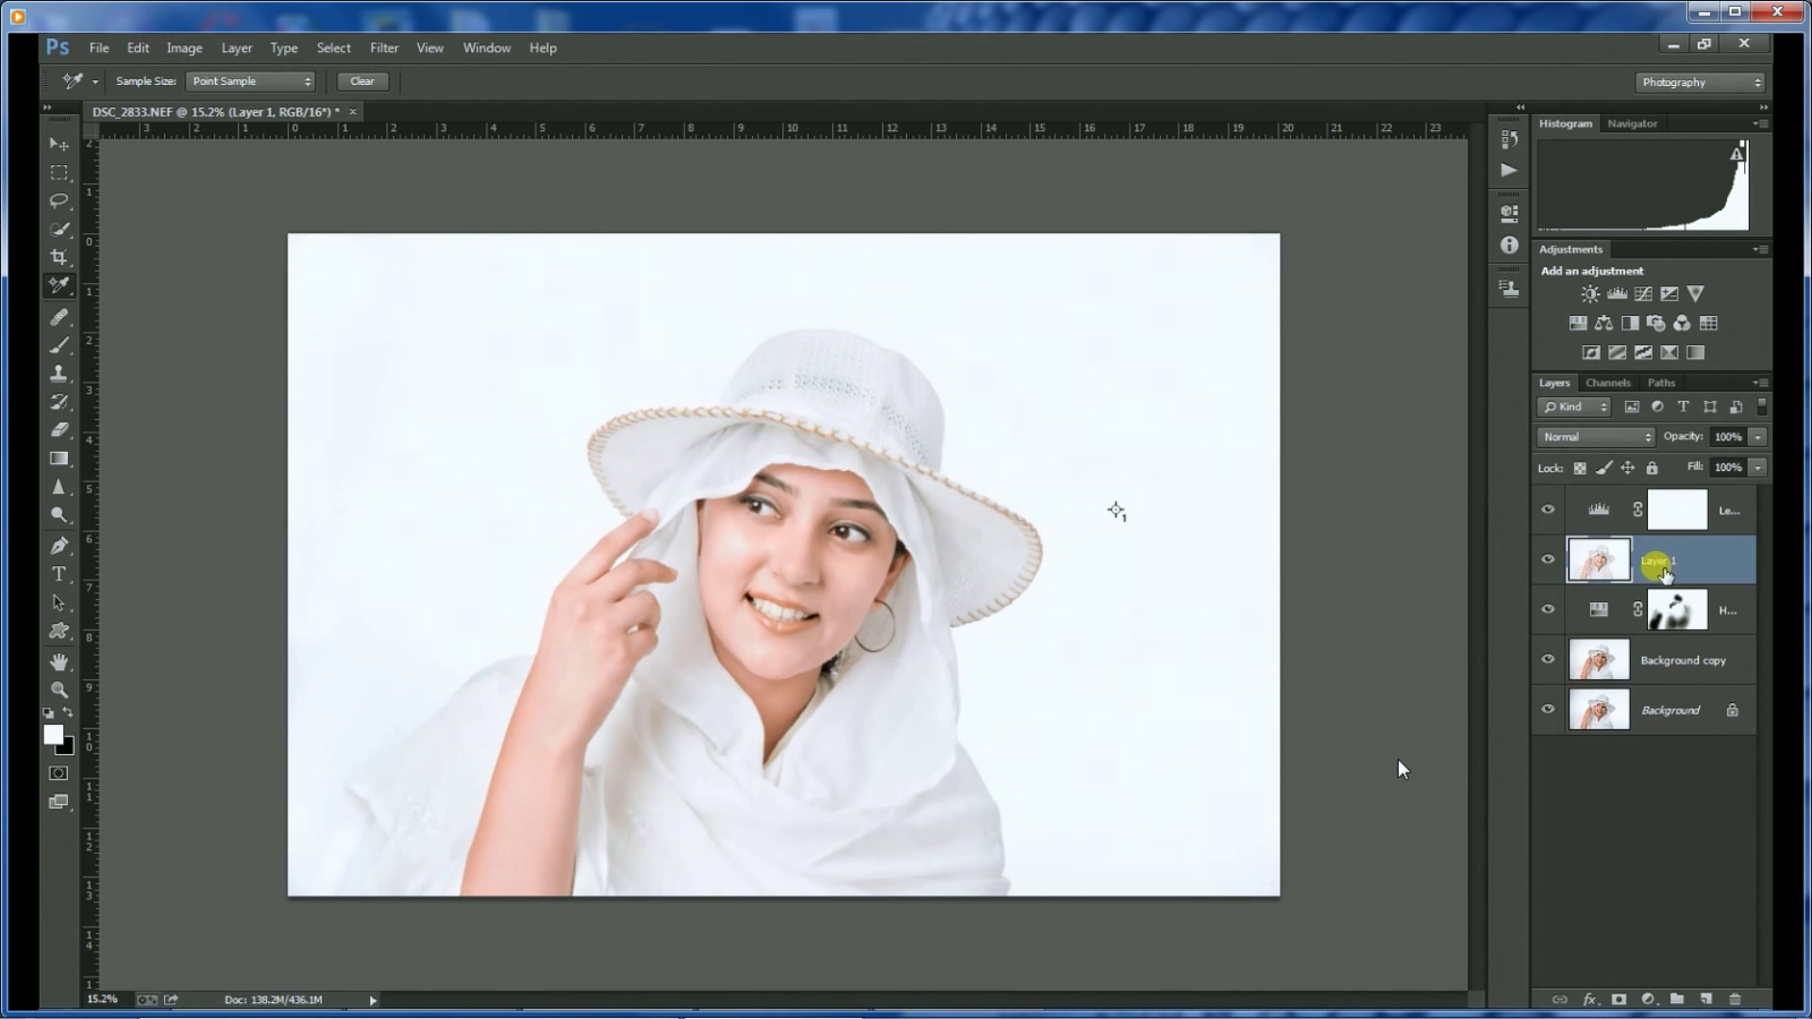
pyautogui.scroll(6, 819, 521)
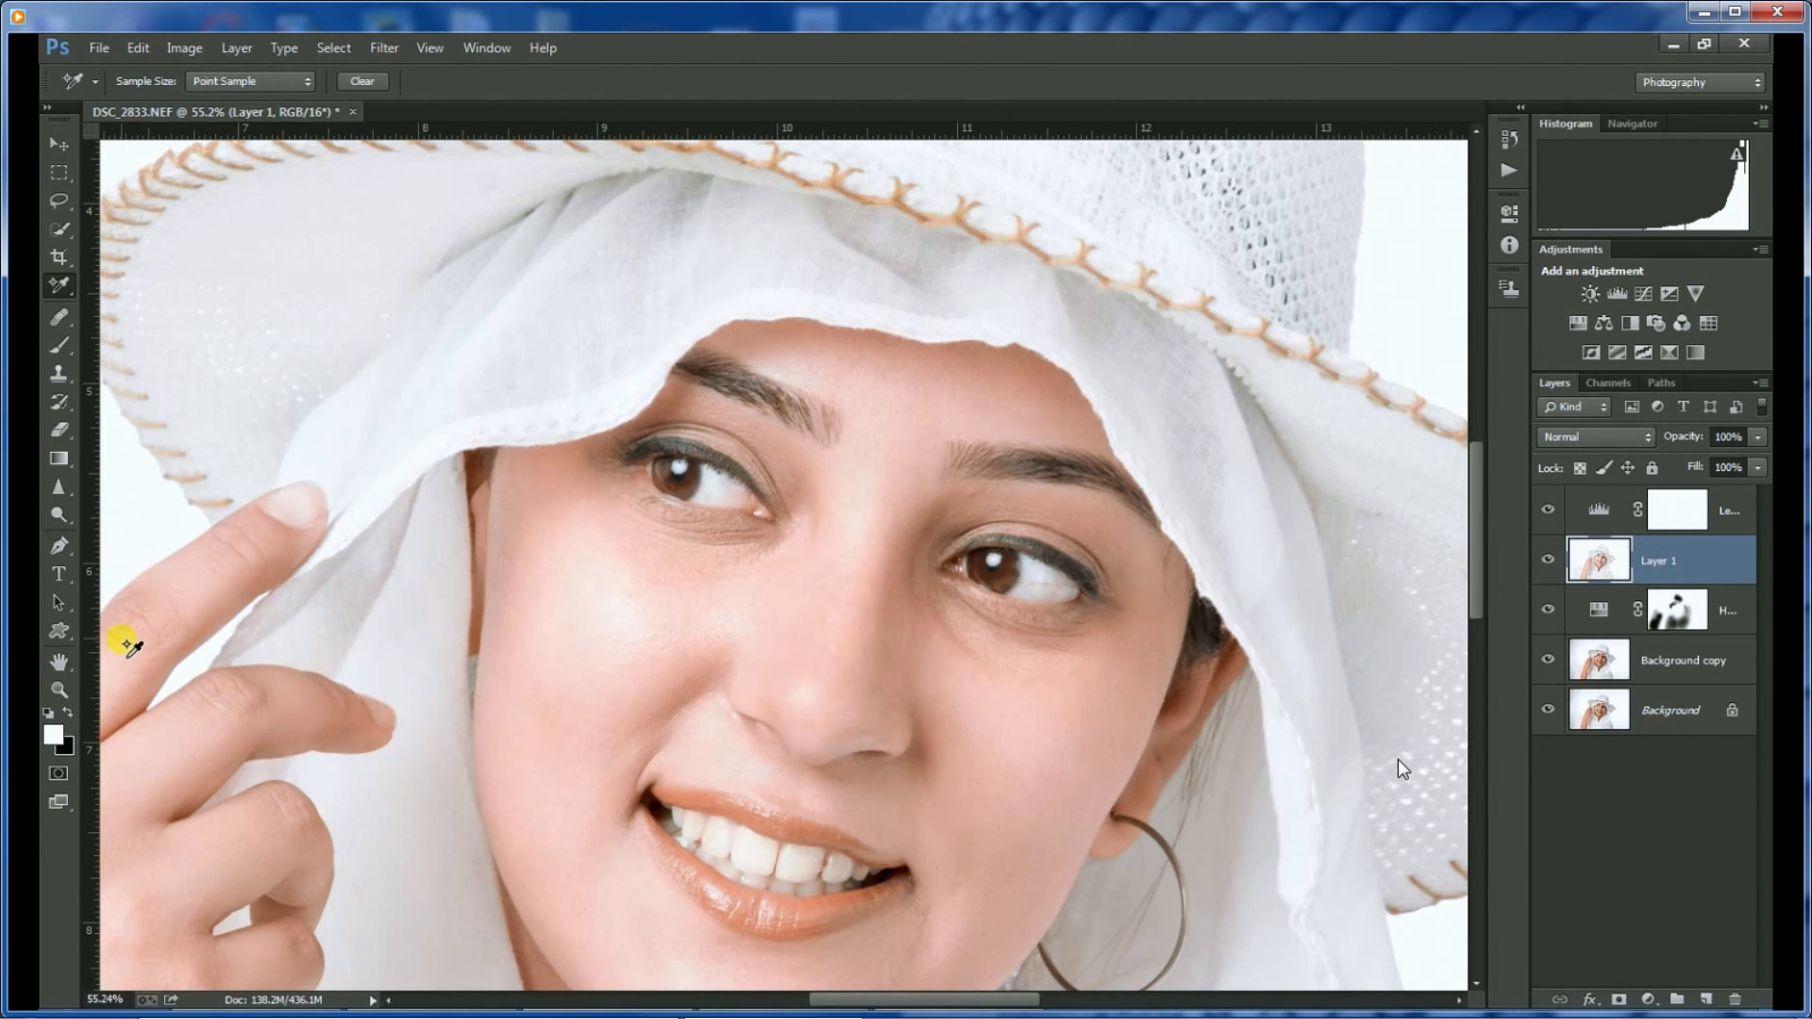
pyautogui.moveTo(57, 517)
pyautogui.mouseDown()
pyautogui.moveTo(206, 547)
pyautogui.moveTo(147, 530)
pyautogui.mouseUp()
pyautogui.scroll(4, 698, 519)
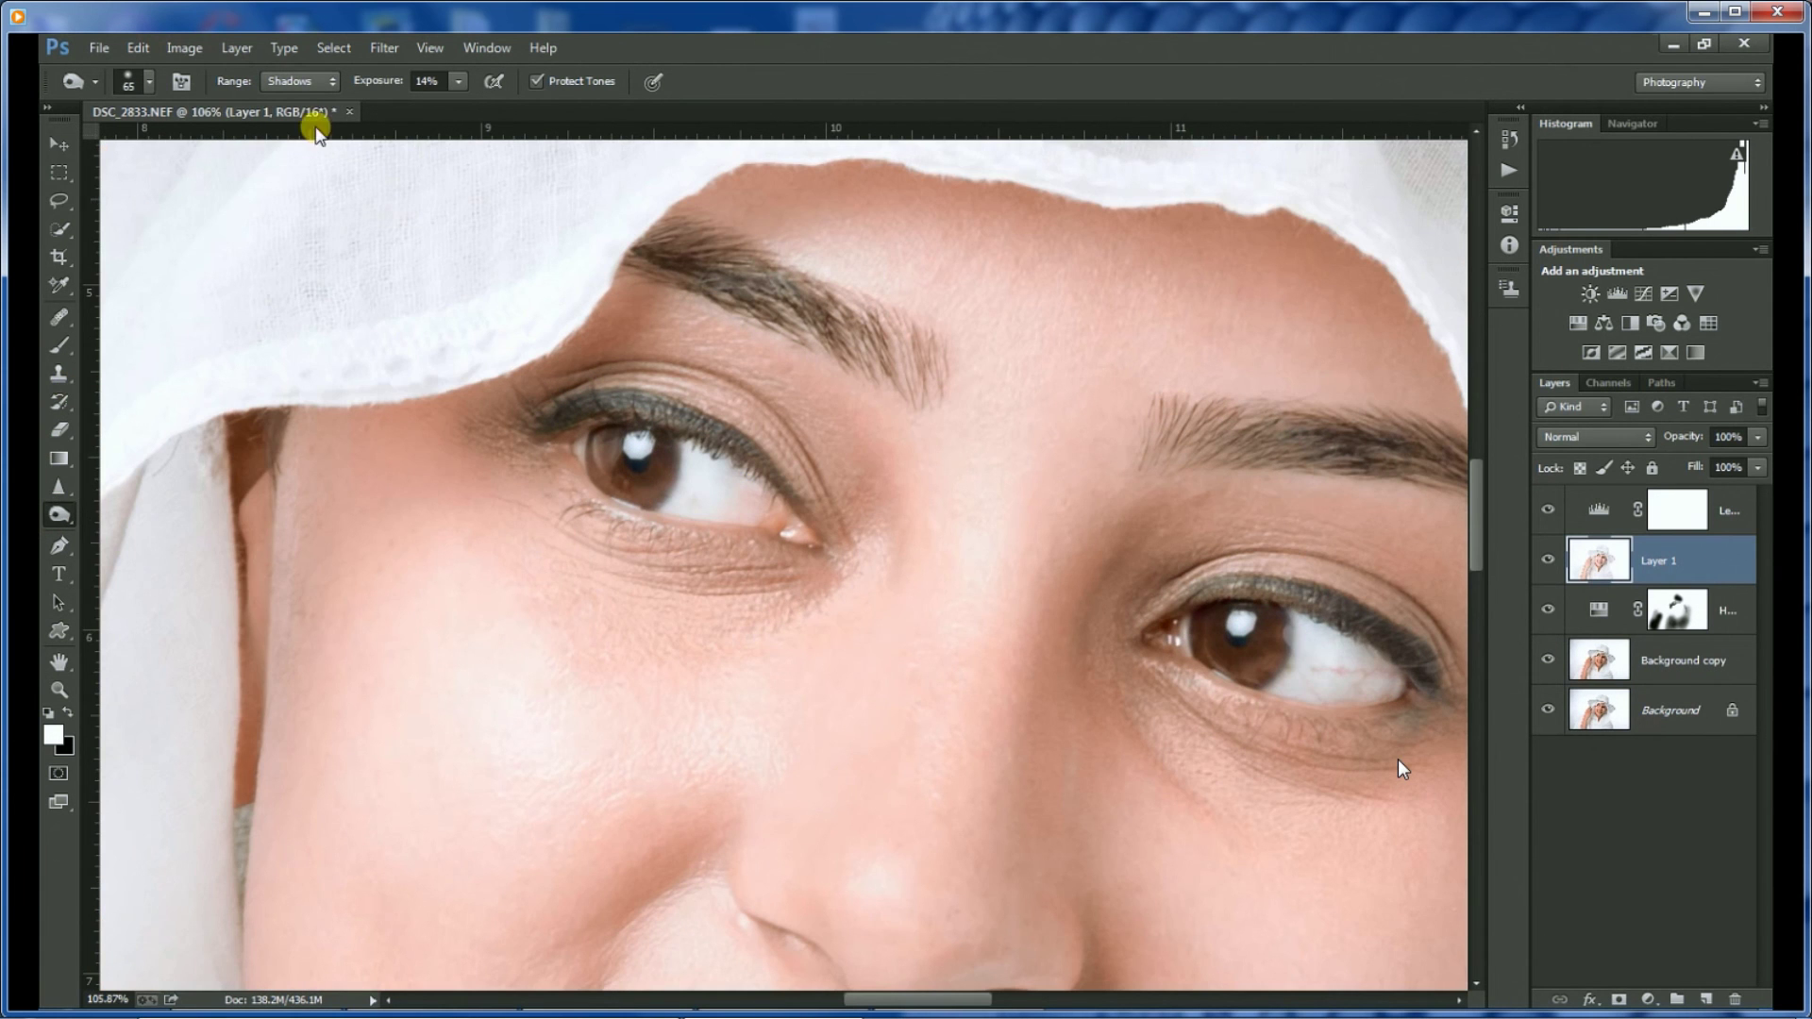
pyautogui.click(460, 80)
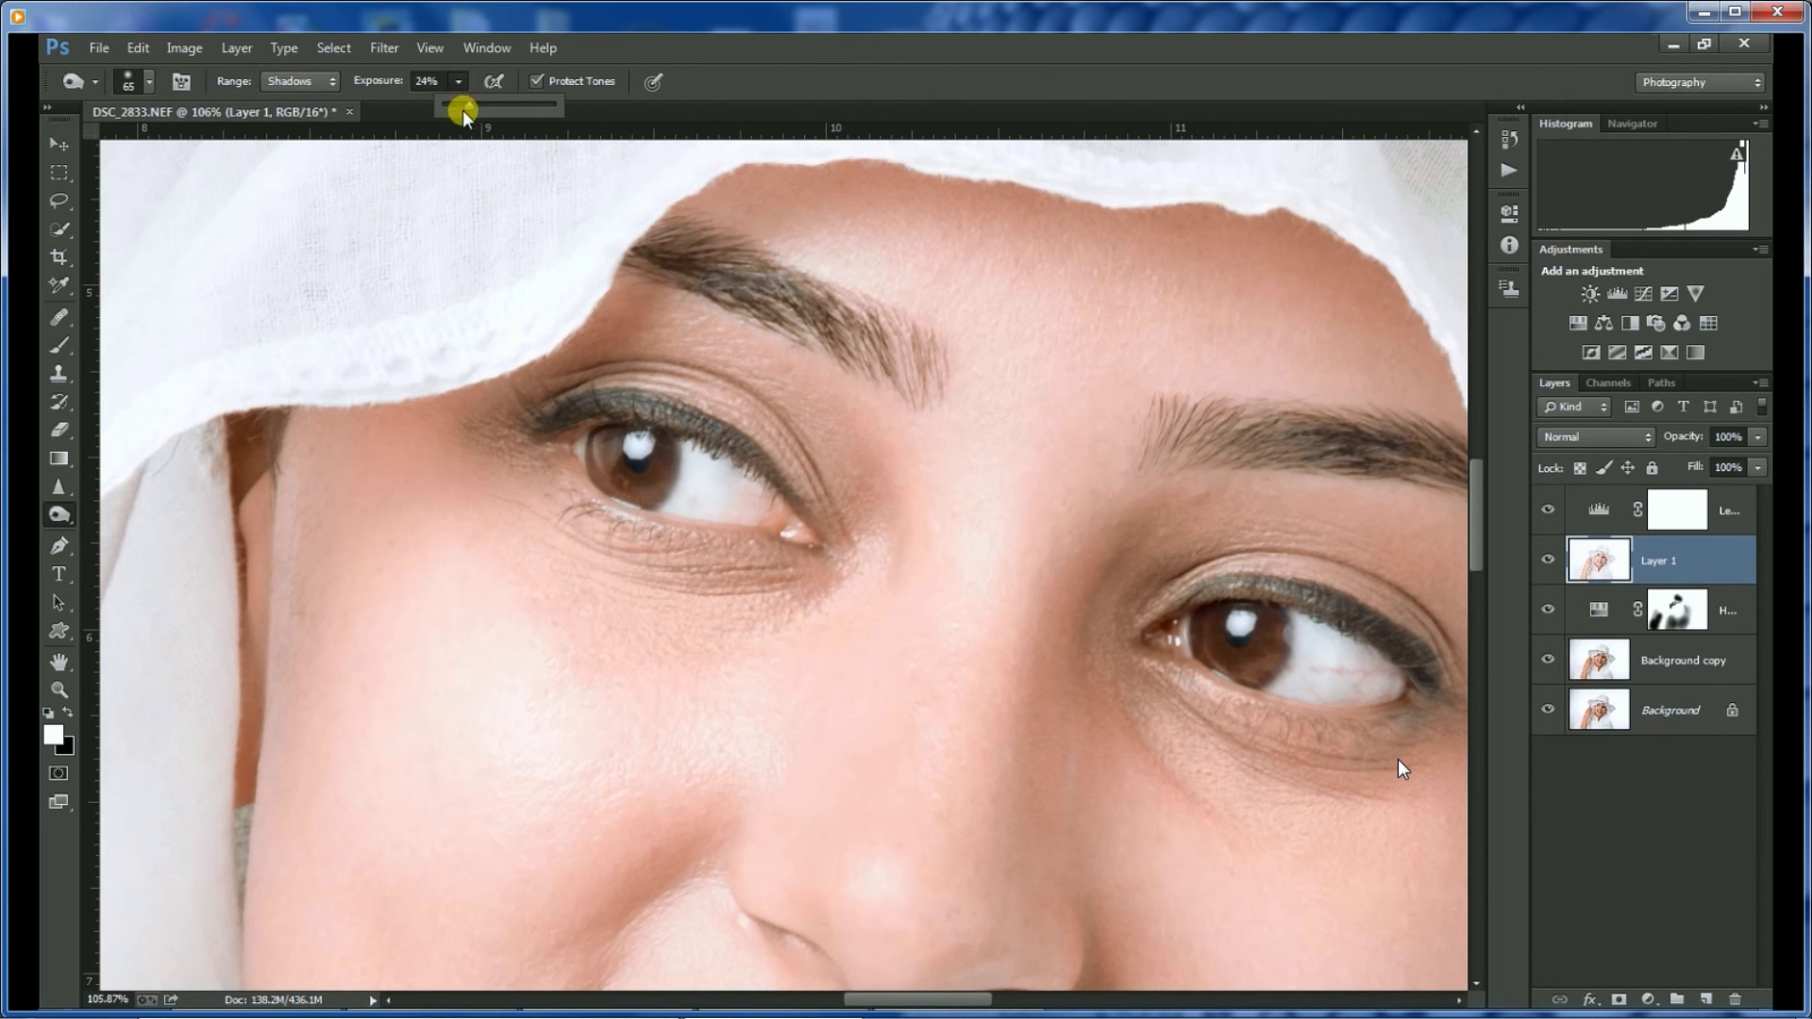
pyautogui.moveTo(530, 429)
pyautogui.mouseDown()
pyautogui.moveTo(635, 409)
pyautogui.moveTo(722, 428)
pyautogui.moveTo(839, 566)
pyautogui.mouseUp()
pyautogui.moveTo(1316, 618)
pyautogui.mouseDown()
pyautogui.moveTo(1331, 635)
pyautogui.moveTo(1233, 638)
pyautogui.moveTo(1295, 625)
pyautogui.moveTo(1433, 697)
pyautogui.moveTo(1412, 616)
pyautogui.moveTo(1249, 476)
pyautogui.moveTo(1435, 453)
pyautogui.moveTo(861, 424)
pyautogui.moveTo(904, 370)
pyautogui.moveTo(731, 268)
pyautogui.moveTo(777, 530)
pyautogui.moveTo(658, 483)
pyautogui.moveTo(1412, 745)
pyautogui.mouseUp()
pyautogui.click(1240, 638)
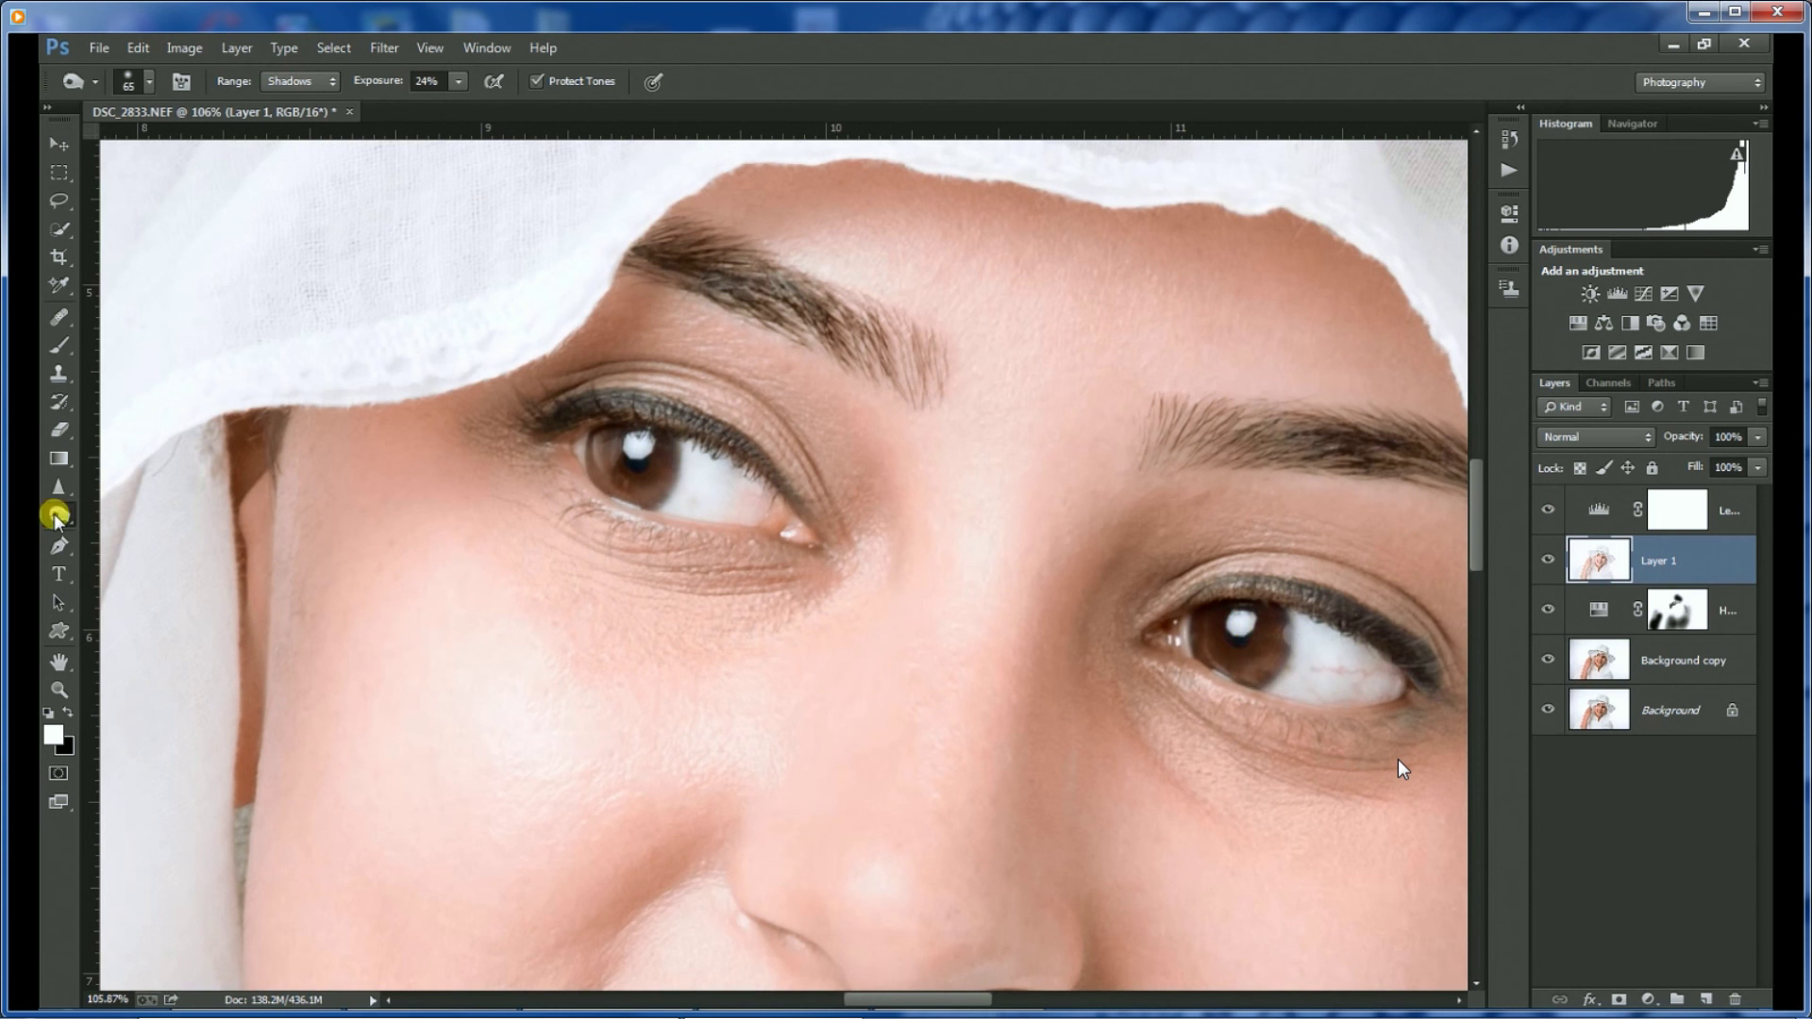
# Dodge the whites of both eyes on Layer 1 with a 40 px brush, Midtones range and 37% exposure.
pyautogui.moveTo(54, 513); pyautogui.dragTo(53, 515)
pyautogui.click(143, 510)
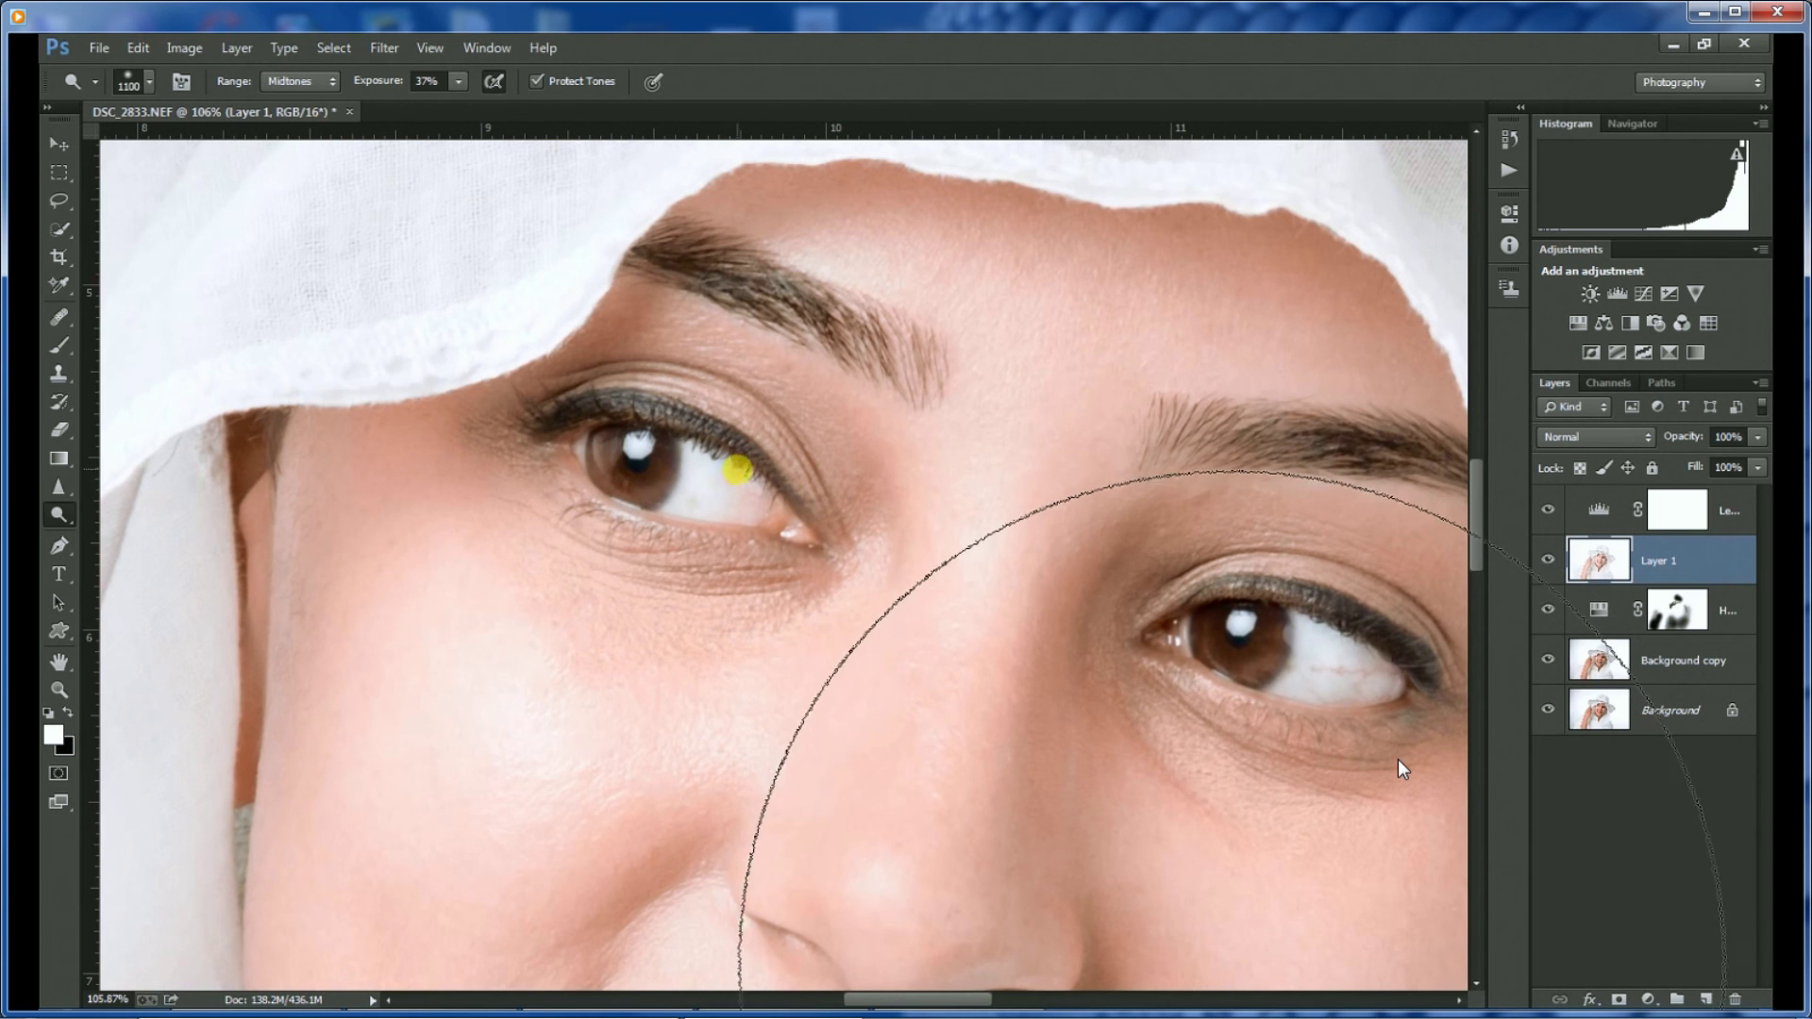
pyautogui.press('[')
pyautogui.press('[')
pyautogui.press('[')
pyautogui.press('[')
pyautogui.press('[')
pyautogui.press('[')
pyautogui.press('[')
pyautogui.press('[')
pyautogui.press('[')
pyautogui.press('[')
pyautogui.press('[')
pyautogui.press('[')
pyautogui.press('[')
pyautogui.press('[')
pyautogui.press('[')
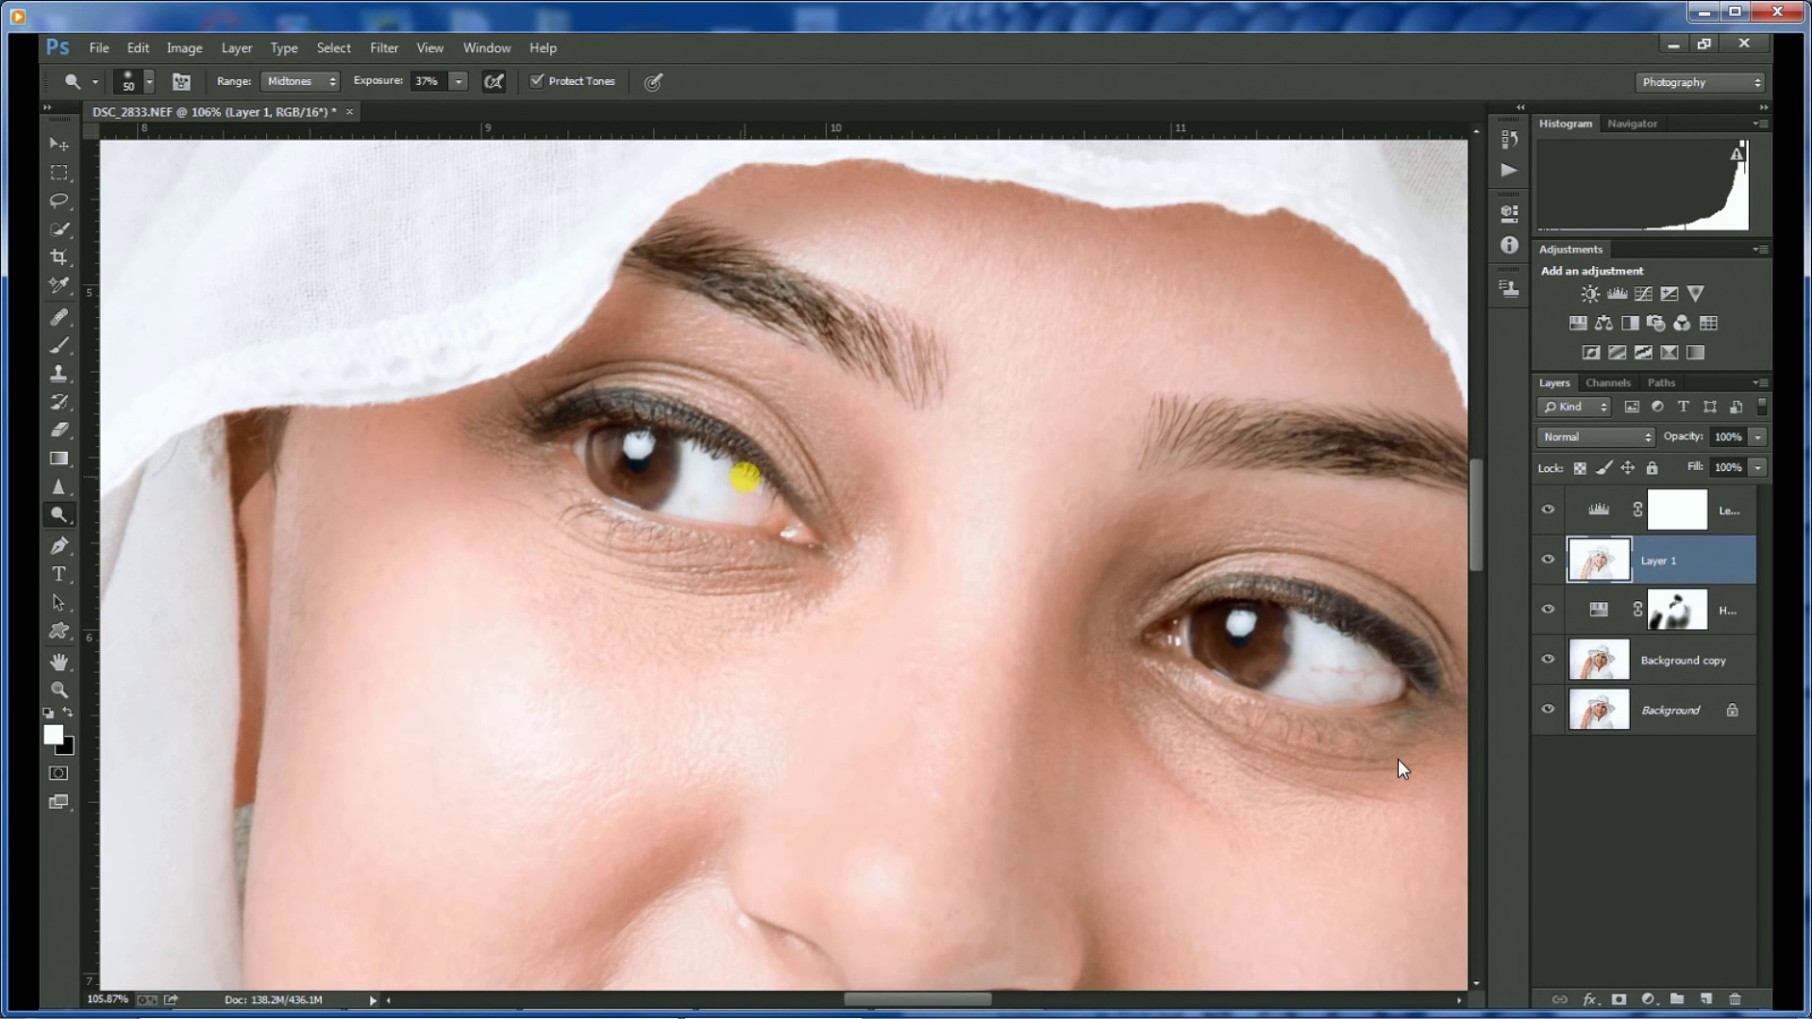
pyautogui.moveTo(710, 519)
pyautogui.mouseDown()
pyautogui.moveTo(719, 486)
pyautogui.moveTo(751, 509)
pyautogui.moveTo(698, 520)
pyautogui.moveTo(716, 475)
pyautogui.moveTo(757, 502)
pyautogui.moveTo(730, 519)
pyautogui.moveTo(753, 519)
pyautogui.moveTo(696, 525)
pyautogui.moveTo(732, 490)
pyautogui.mouseUp()
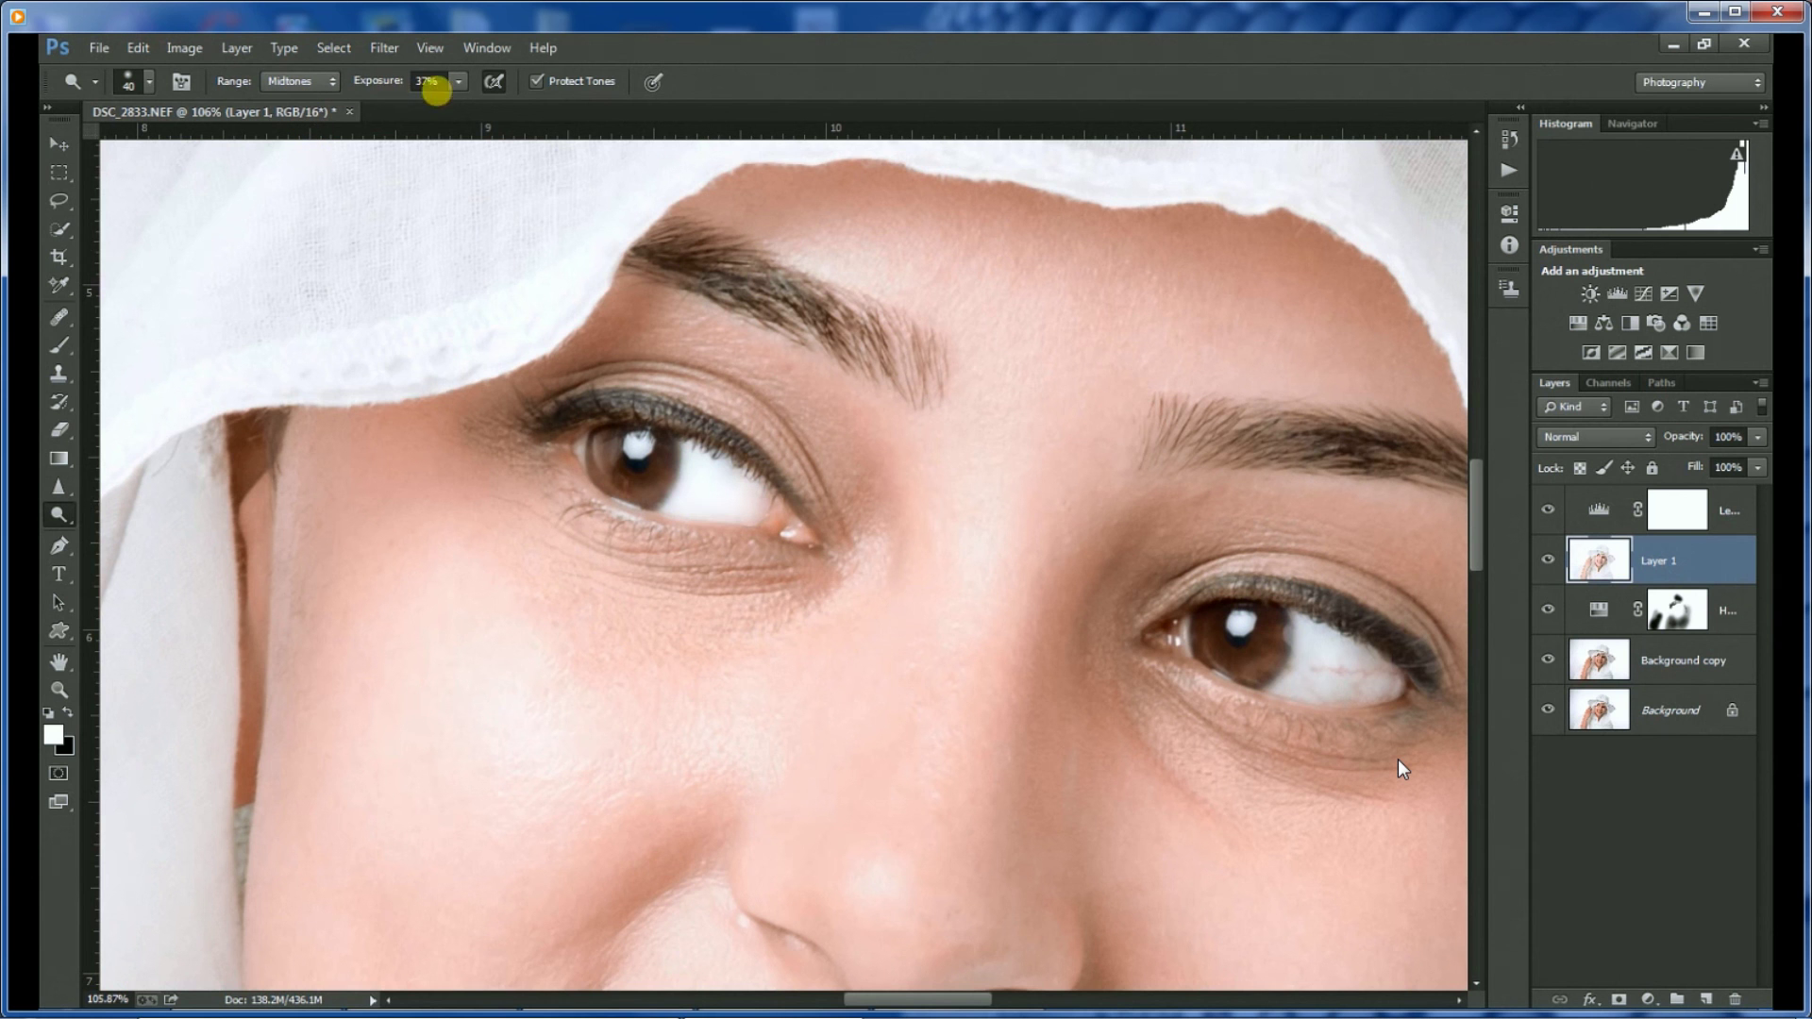
pyautogui.moveTo(1350, 666)
pyautogui.mouseDown()
pyautogui.moveTo(1391, 694)
pyautogui.moveTo(1321, 702)
pyautogui.moveTo(1402, 700)
pyautogui.moveTo(1349, 688)
pyautogui.moveTo(1356, 662)
pyautogui.moveTo(1384, 693)
pyautogui.moveTo(1314, 676)
pyautogui.mouseUp()
pyautogui.moveTo(607, 514)
pyautogui.mouseDown()
pyautogui.moveTo(732, 522)
pyautogui.moveTo(686, 520)
pyautogui.moveTo(711, 503)
pyautogui.moveTo(761, 511)
pyautogui.mouseUp()
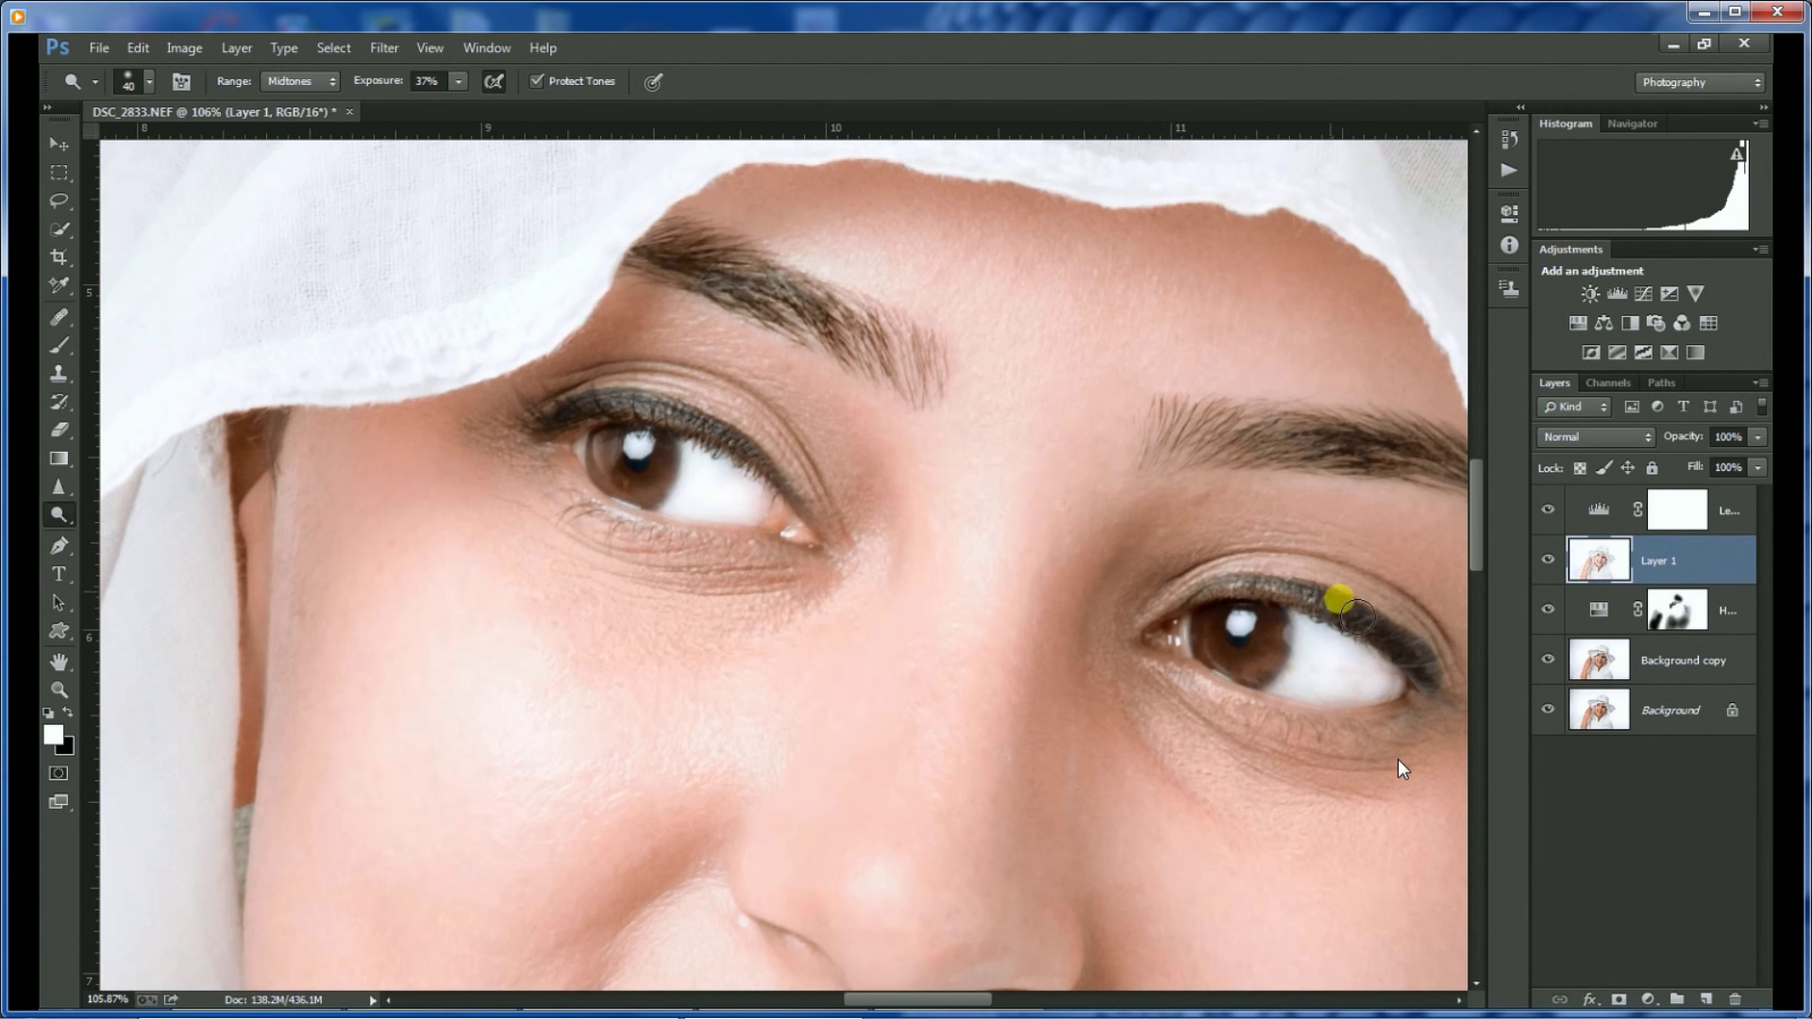
pyautogui.moveTo(1404, 665); pyautogui.dragTo(1413, 675)
# Remove the veins from the white of the eye on the photo's right side with a 9 px Healing Brush.
pyautogui.moveTo(59, 325); pyautogui.dragTo(149, 336)
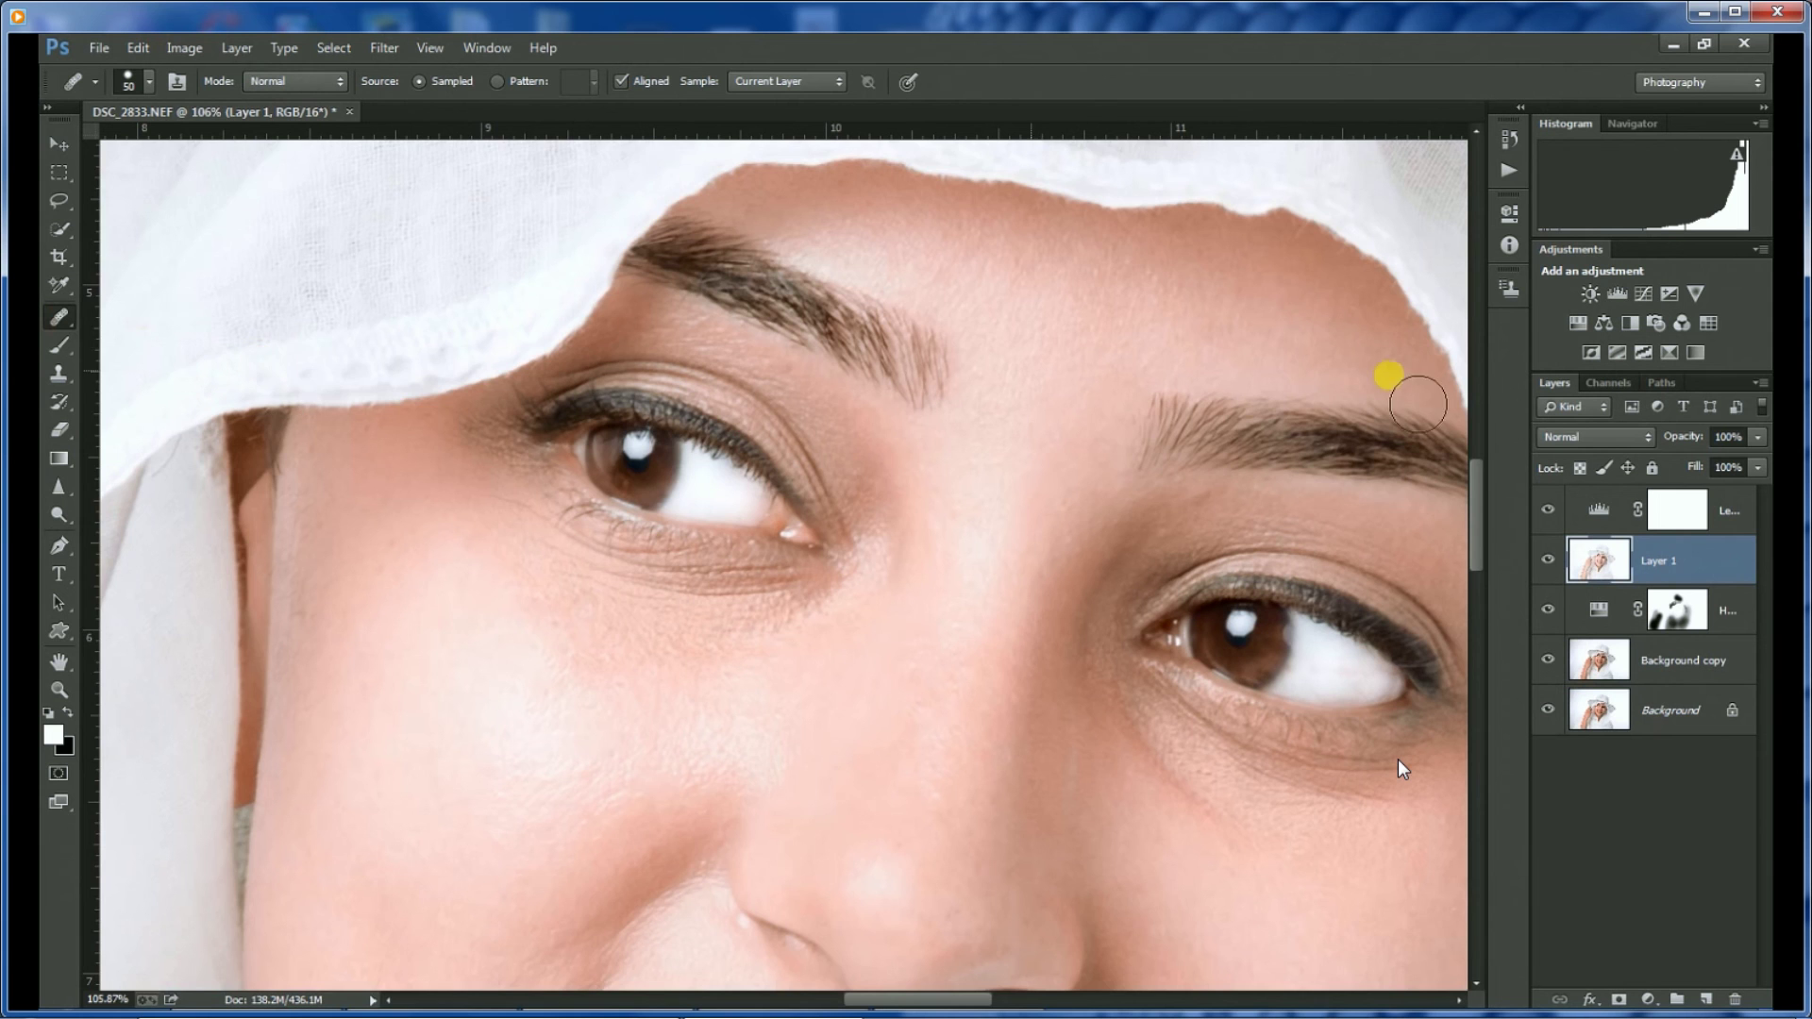
pyautogui.scroll(3, 1396, 688)
pyautogui.press('[')
pyautogui.press('[')
pyautogui.press('[')
pyautogui.press('[')
pyautogui.press('[')
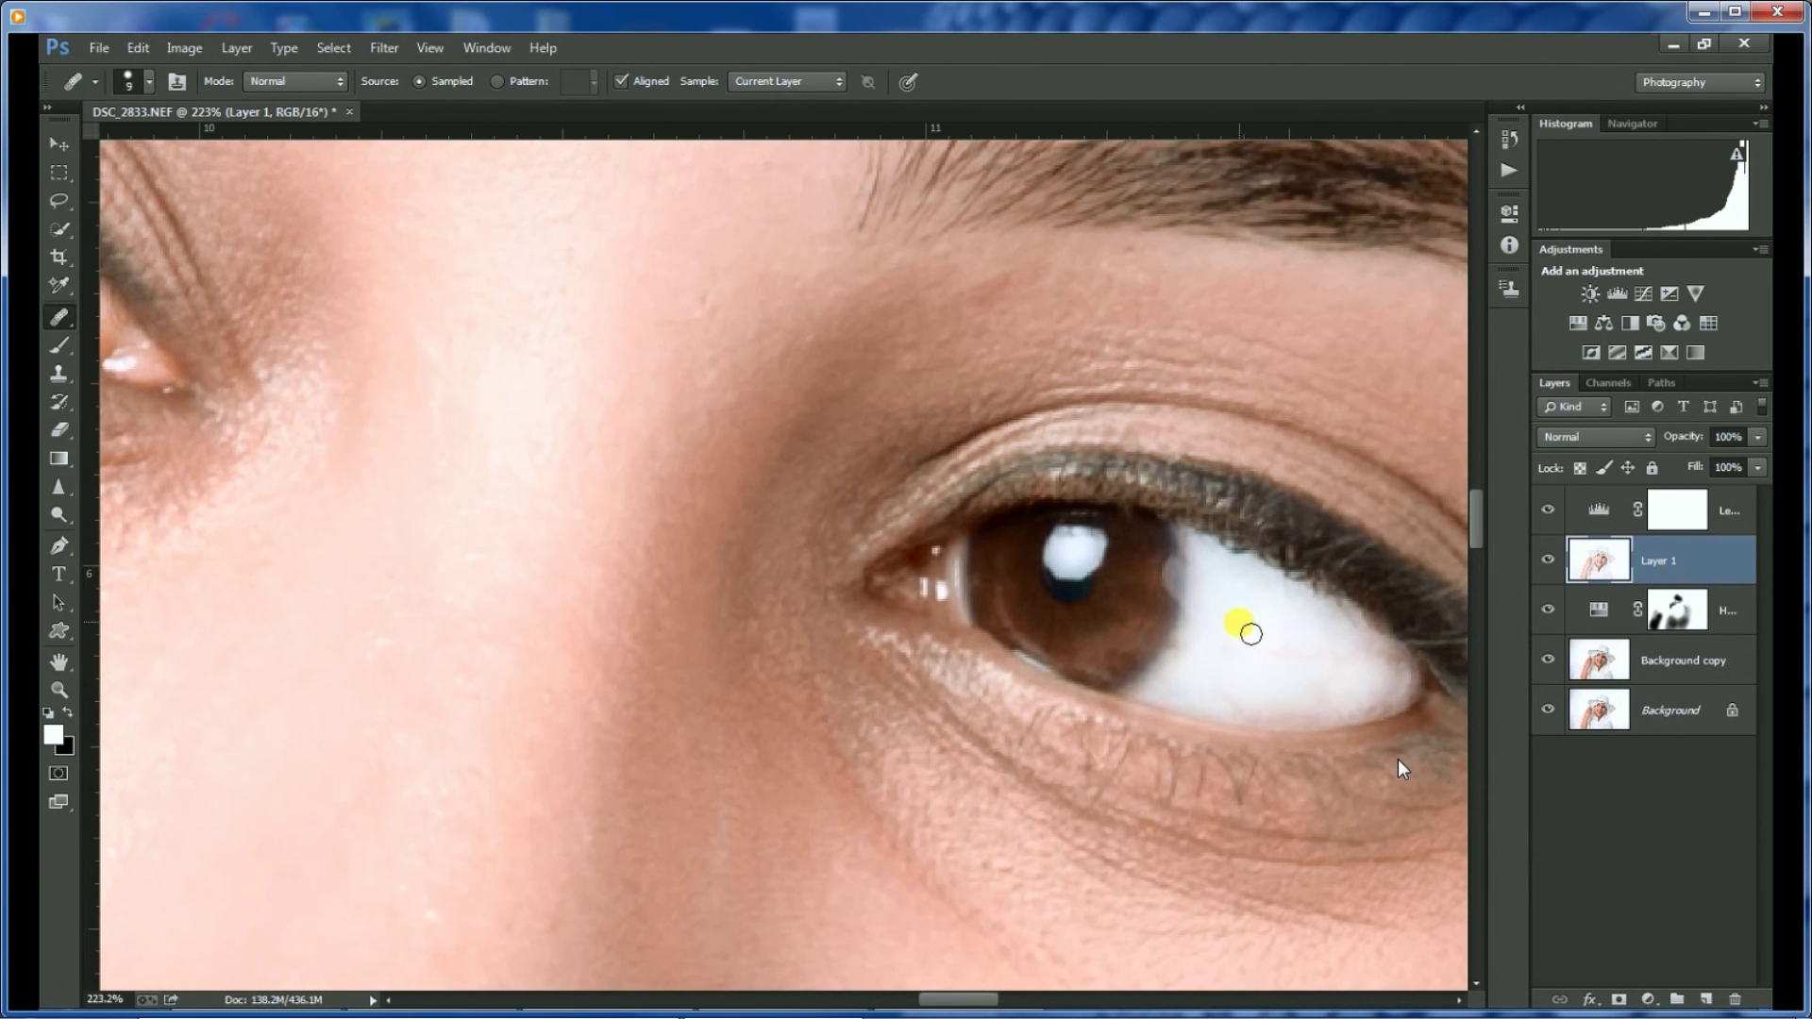
pyautogui.keyDown('alt'); pyautogui.click(1251, 630); pyautogui.keyUp('alt')
pyautogui.moveTo(1250, 651); pyautogui.dragTo(1387, 662)
pyautogui.moveTo(1276, 626)
pyautogui.mouseDown()
pyautogui.moveTo(1256, 671)
pyautogui.moveTo(1279, 654)
pyautogui.moveTo(1313, 665)
pyautogui.moveTo(1216, 662)
pyautogui.moveTo(1234, 618)
pyautogui.moveTo(1348, 669)
pyautogui.moveTo(1326, 681)
pyautogui.moveTo(1332, 700)
pyautogui.moveTo(1369, 666)
pyautogui.mouseUp()
pyautogui.click(1393, 650)
pyautogui.click(1225, 663)
pyautogui.moveTo(1264, 722)
pyautogui.mouseDown()
pyautogui.moveTo(1344, 723)
pyautogui.moveTo(1257, 723)
pyautogui.moveTo(1294, 708)
pyautogui.mouseUp()
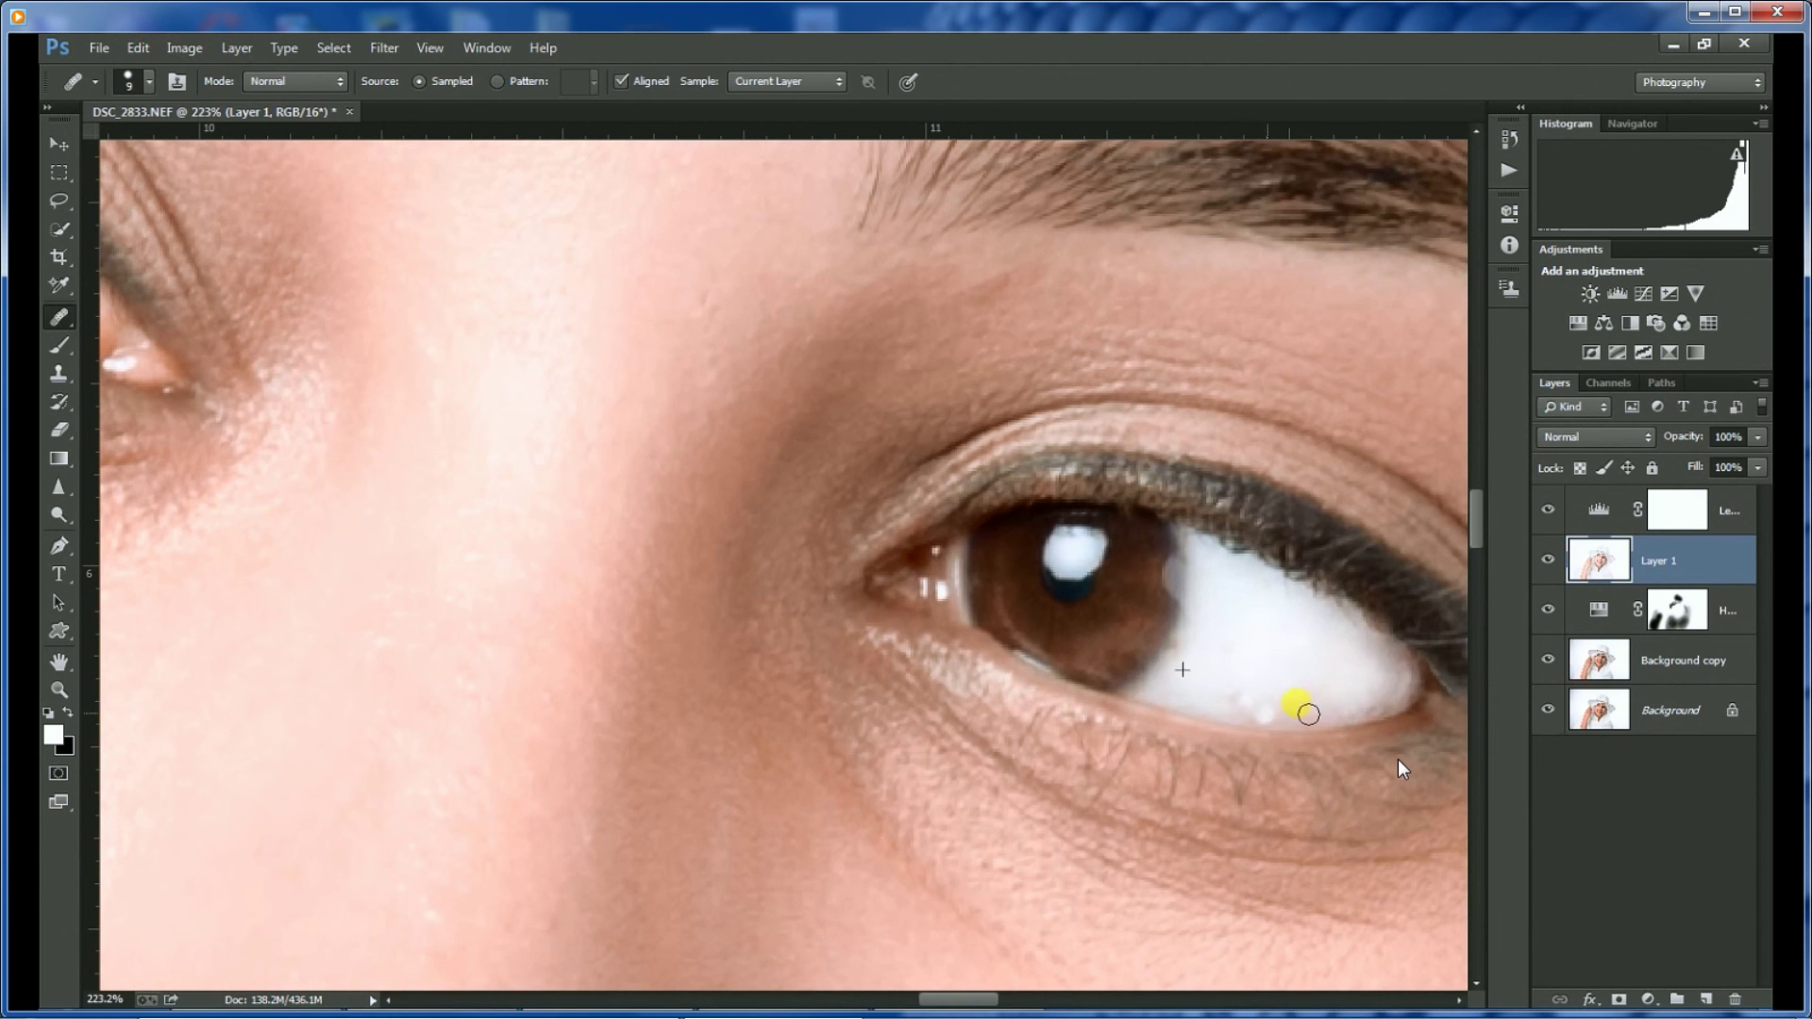
# Stamp all visible layers into a new merged layer above the Levels adjustment layer.
pyautogui.moveTo(315, 404); pyautogui.dragTo(1333, 494)
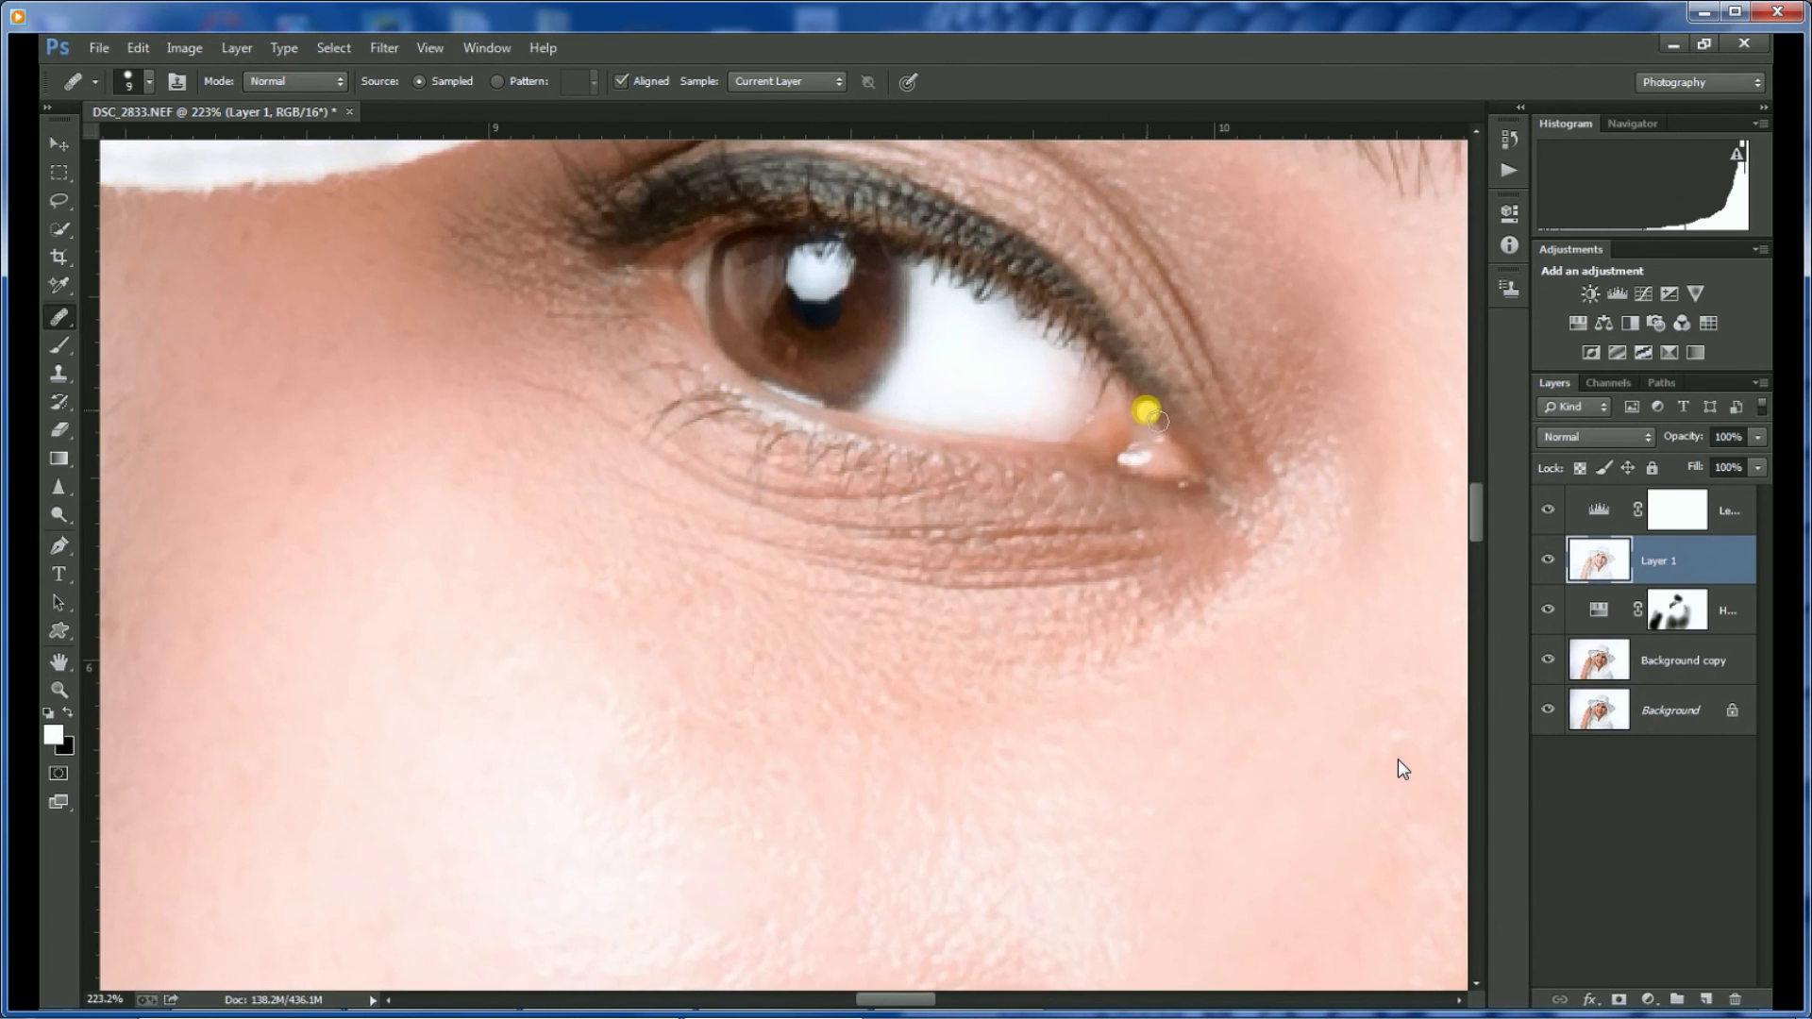
pyautogui.scroll(-1, 991, 326)
pyautogui.scroll(-8, 991, 327)
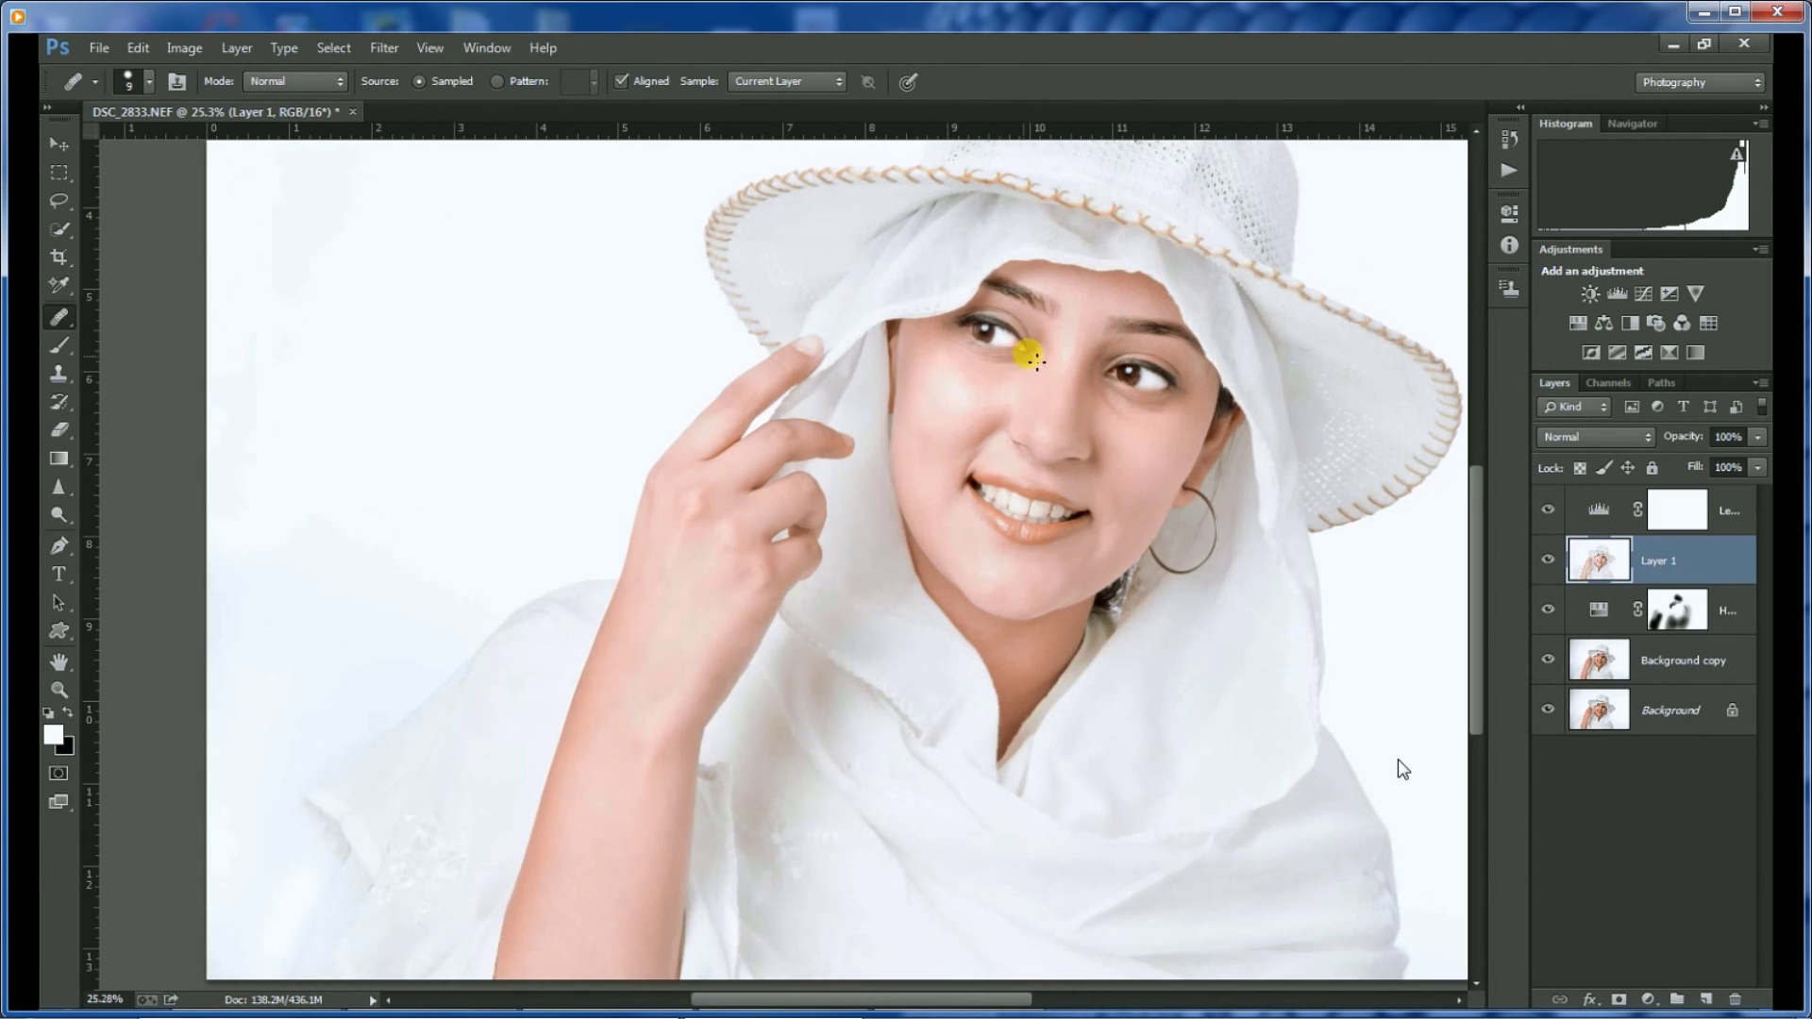
pyautogui.scroll(1, 1066, 342)
pyautogui.scroll(-4, 1063, 338)
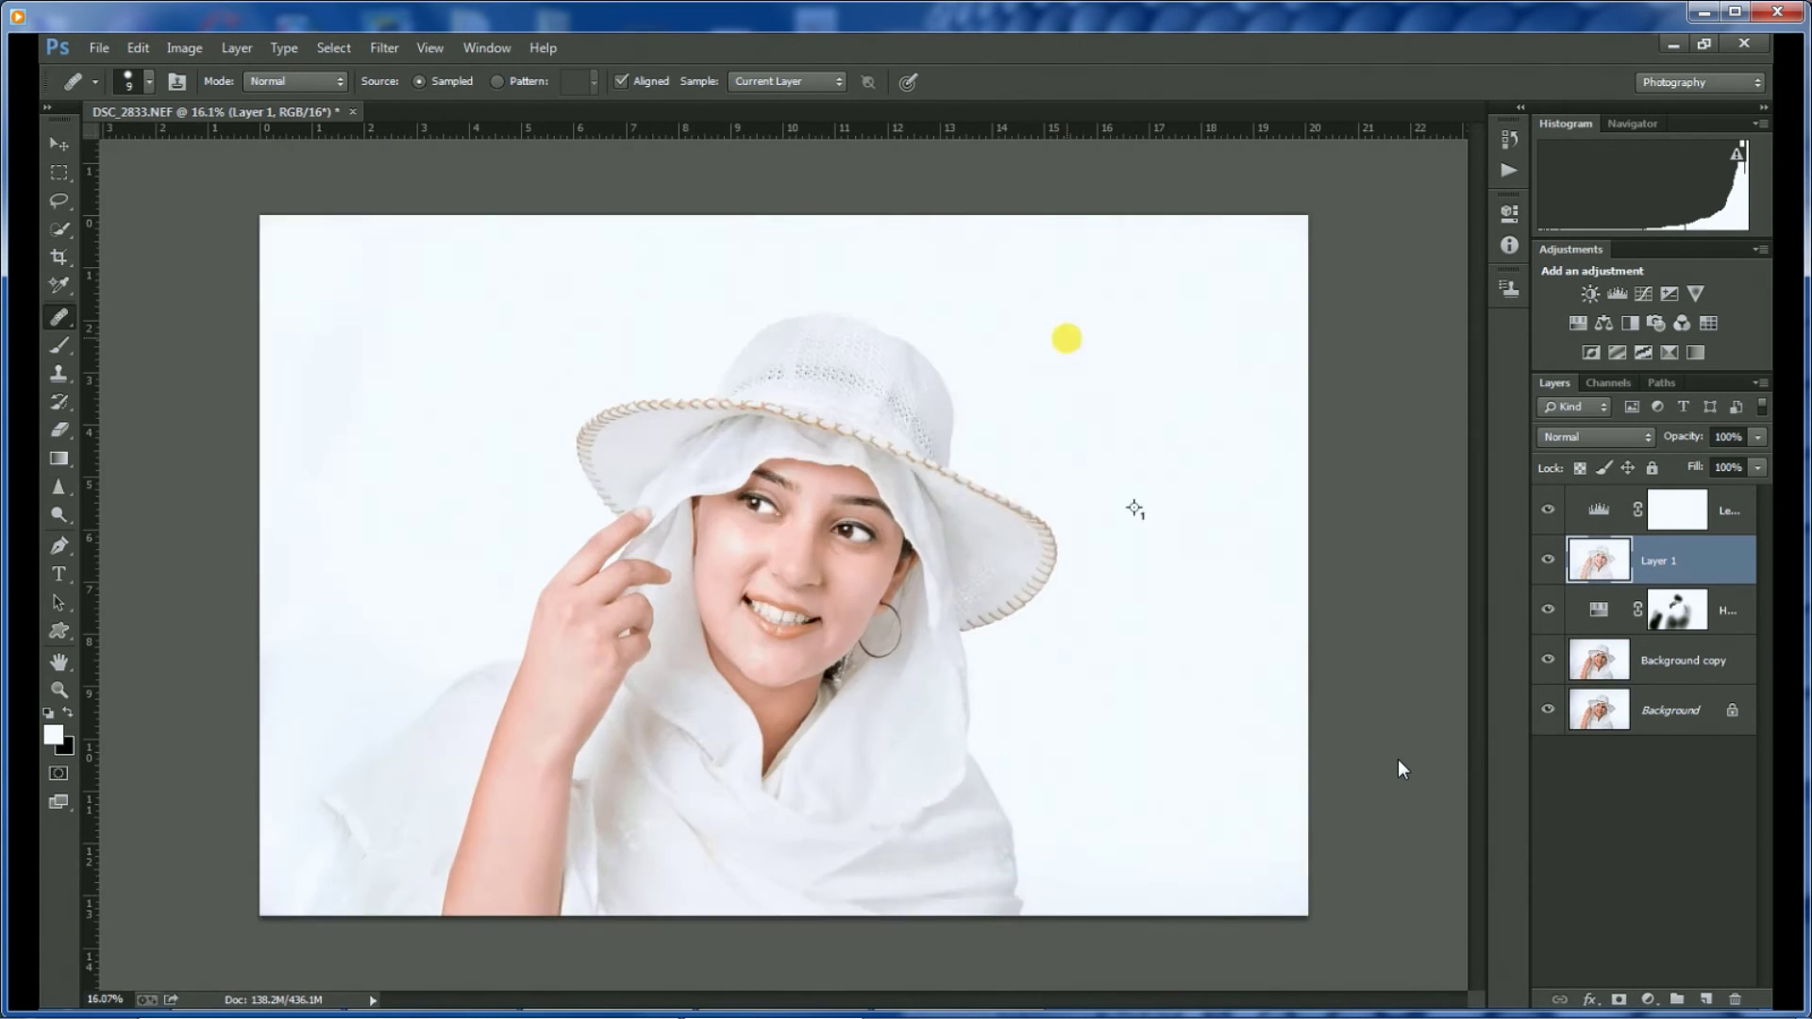
pyautogui.scroll(1, 547, 505)
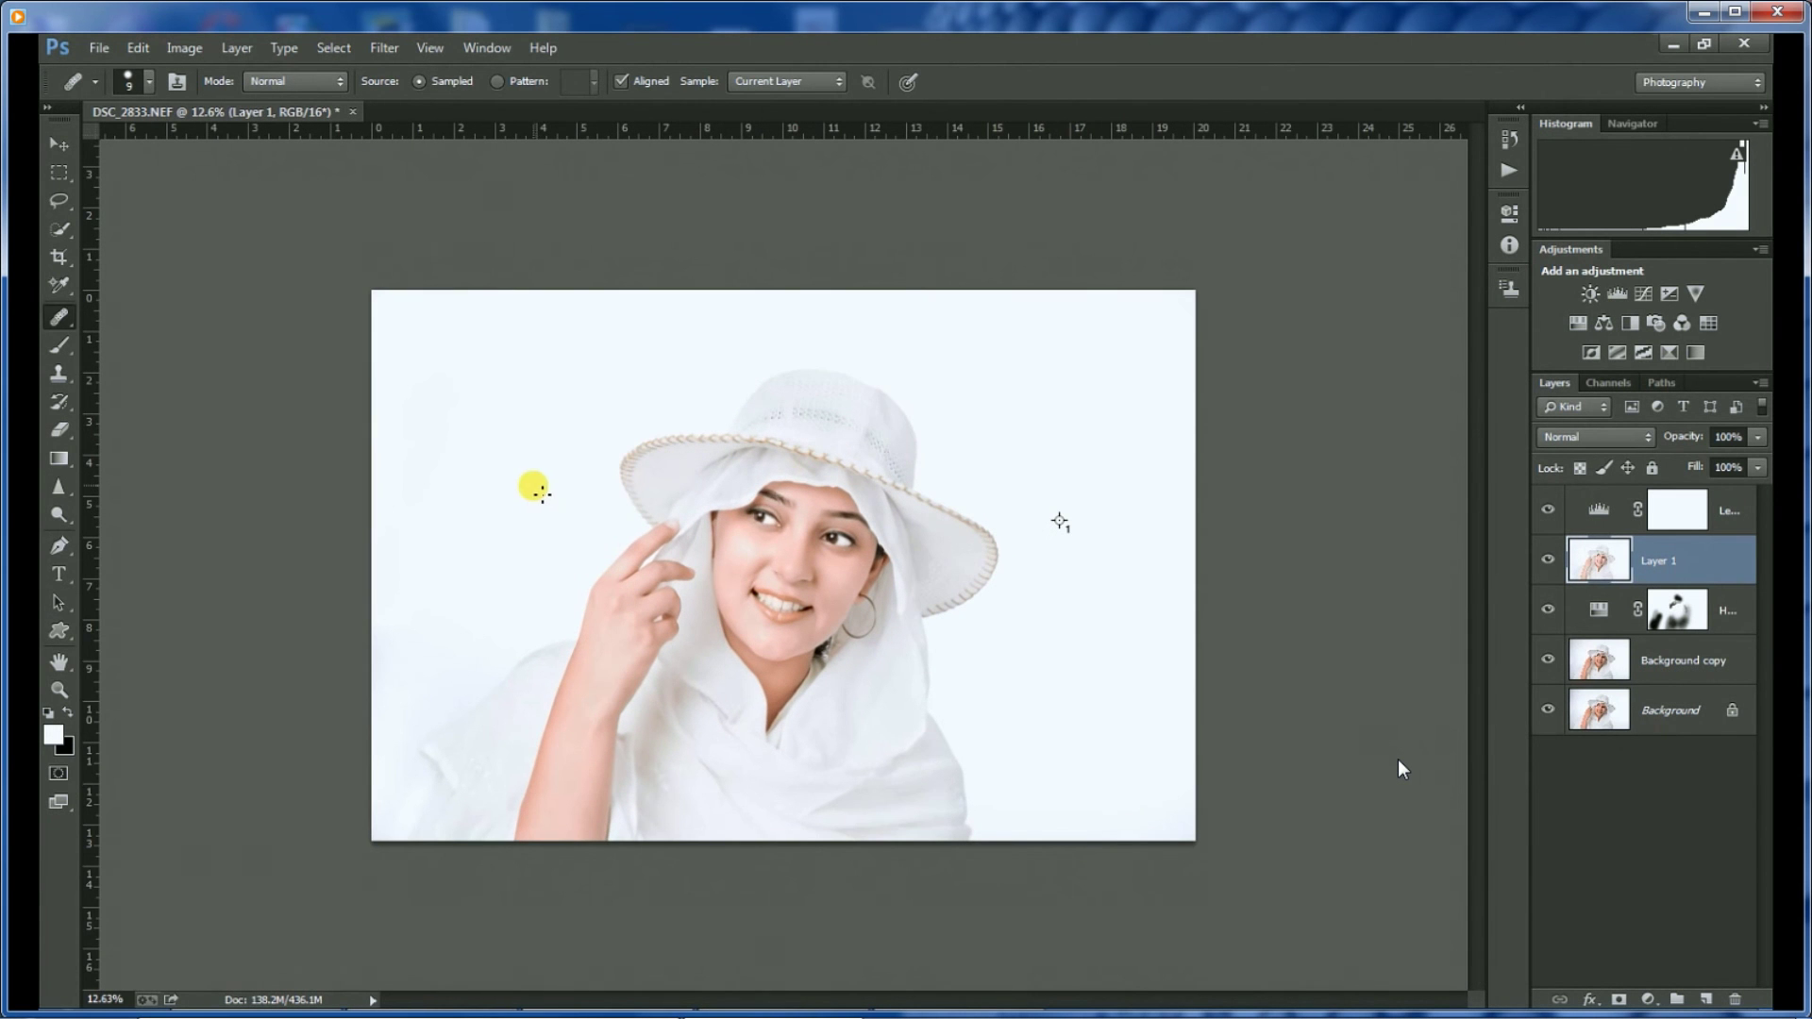
pyautogui.click(1593, 514)
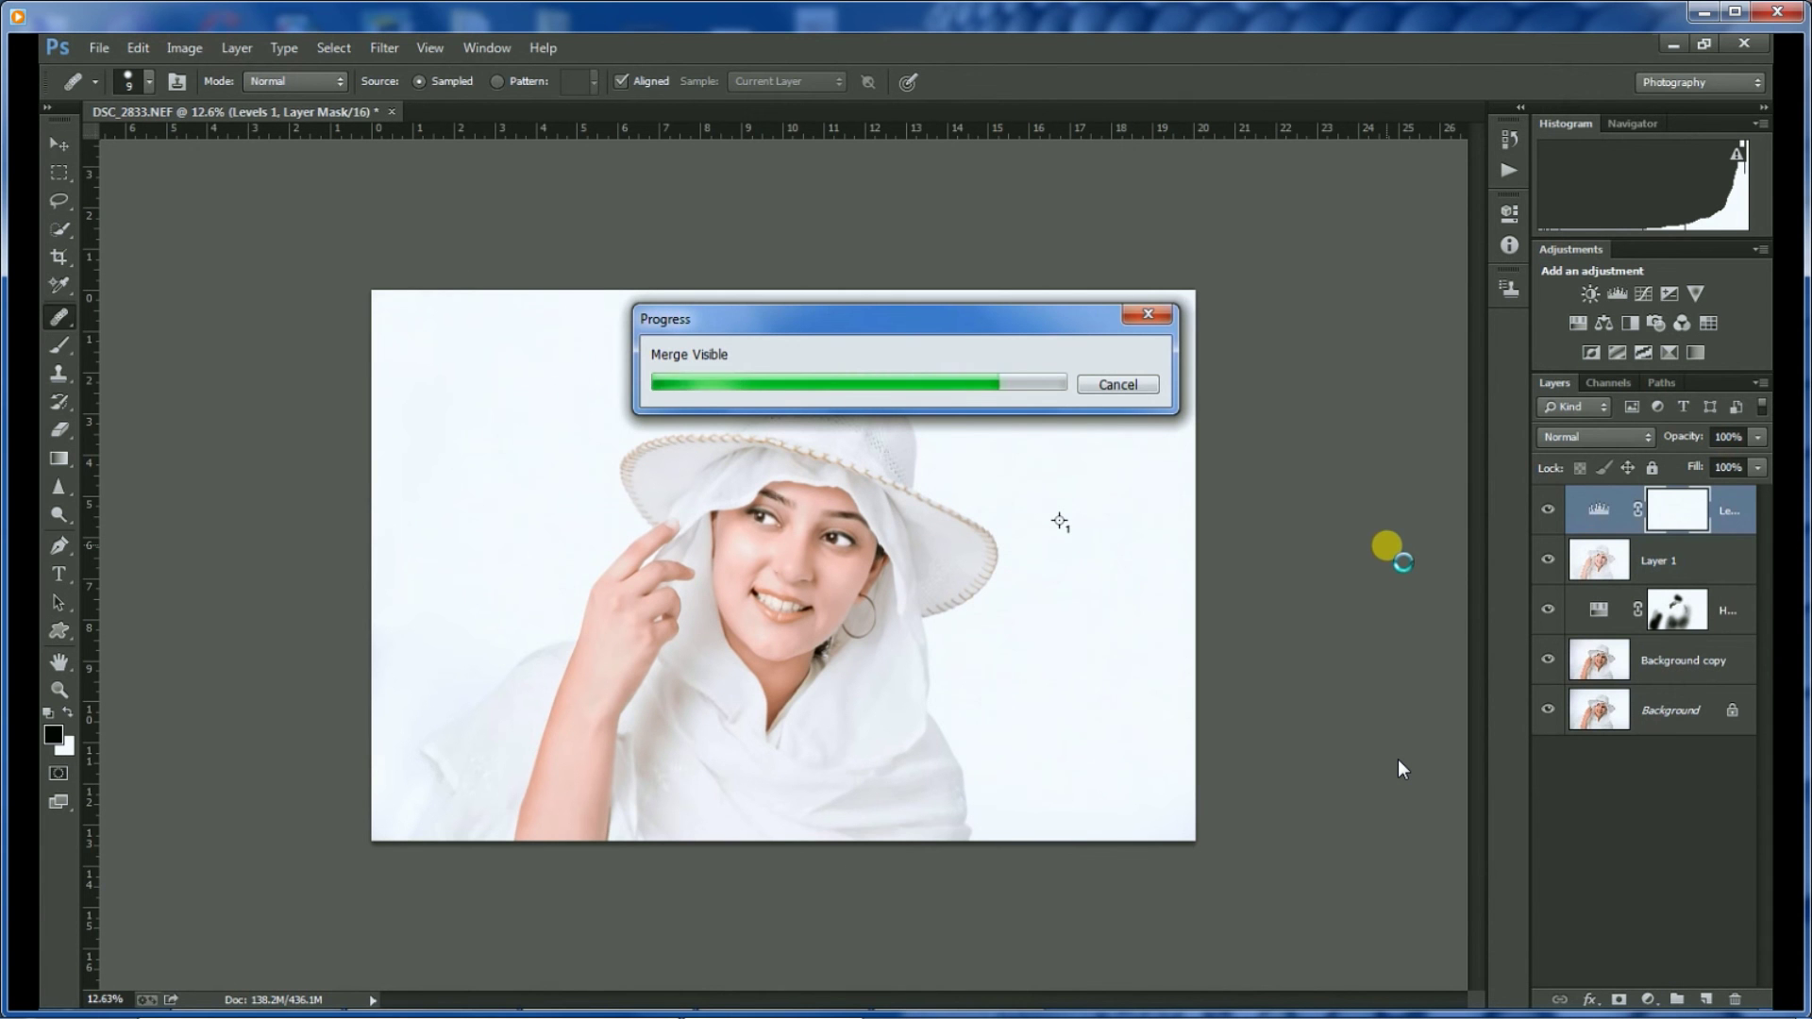
pyautogui.press('x')
# Save the image to the Desktop as the TIFF file DSC_2833 with no compression, discarding layers and saving a copy.
pyautogui.scroll(4, 722, 544)
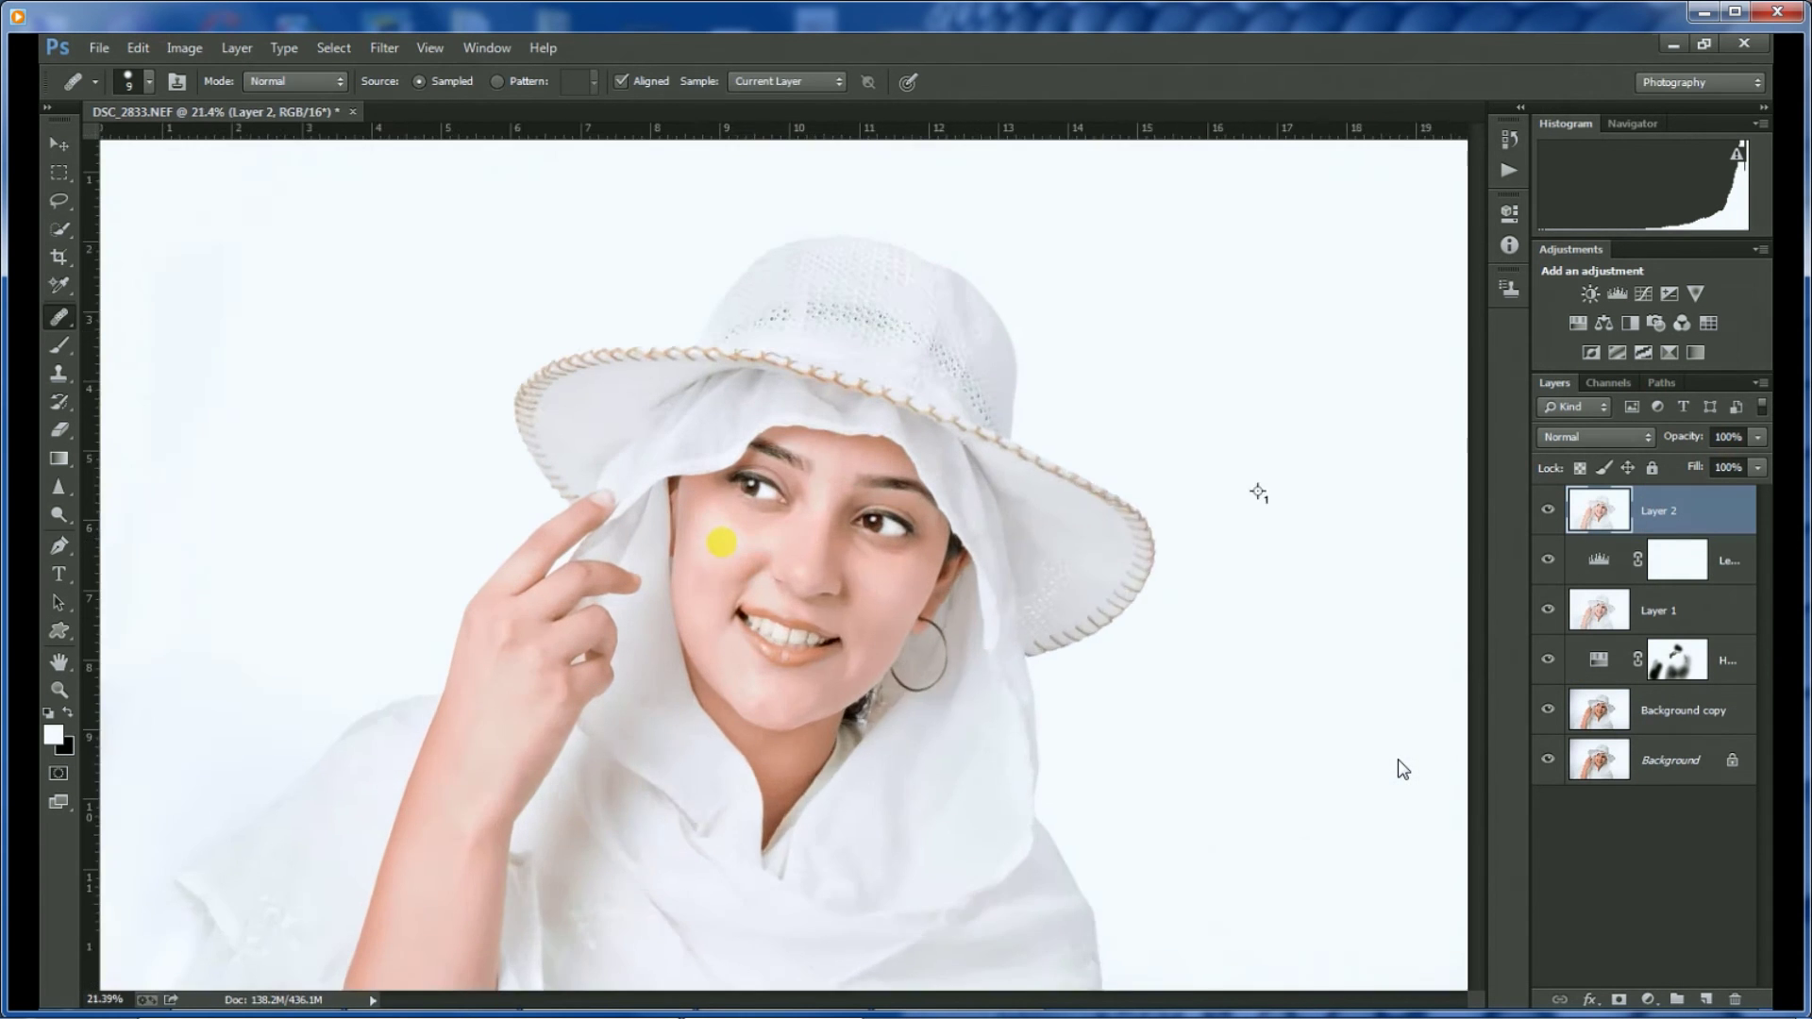
pyautogui.scroll(-5, 732, 548)
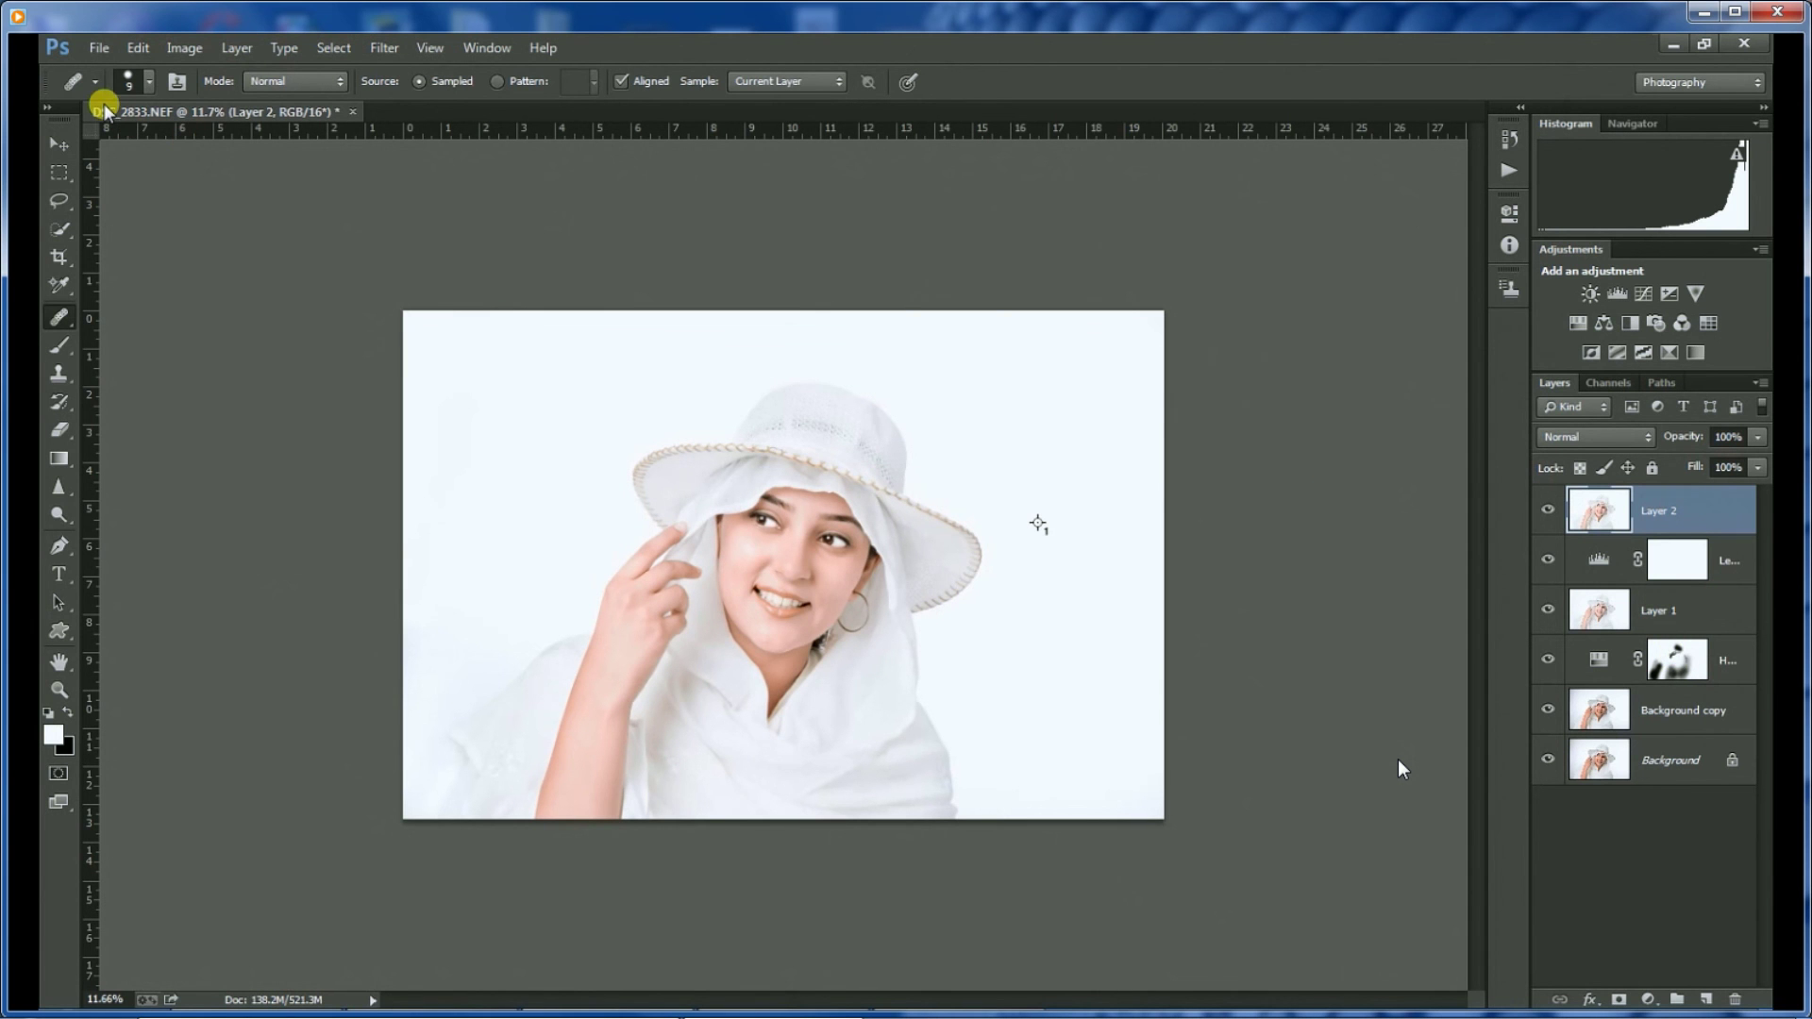
pyautogui.click(94, 48)
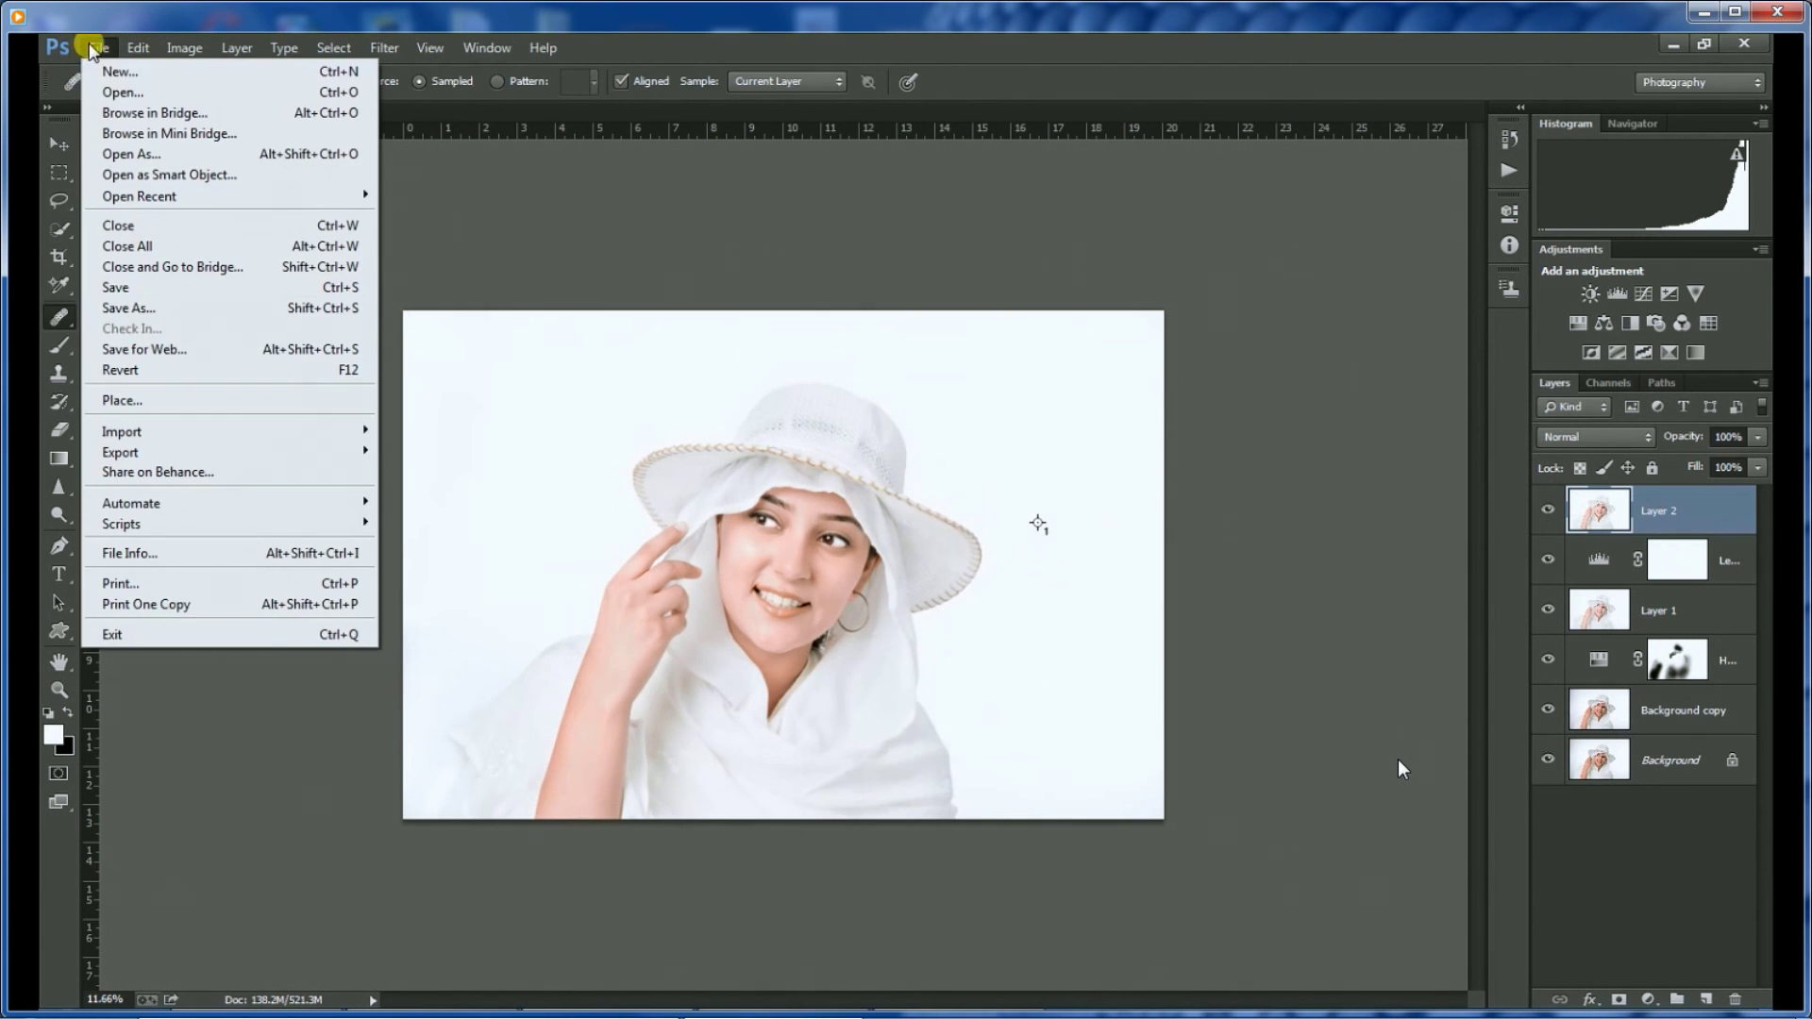
pyautogui.click(129, 308)
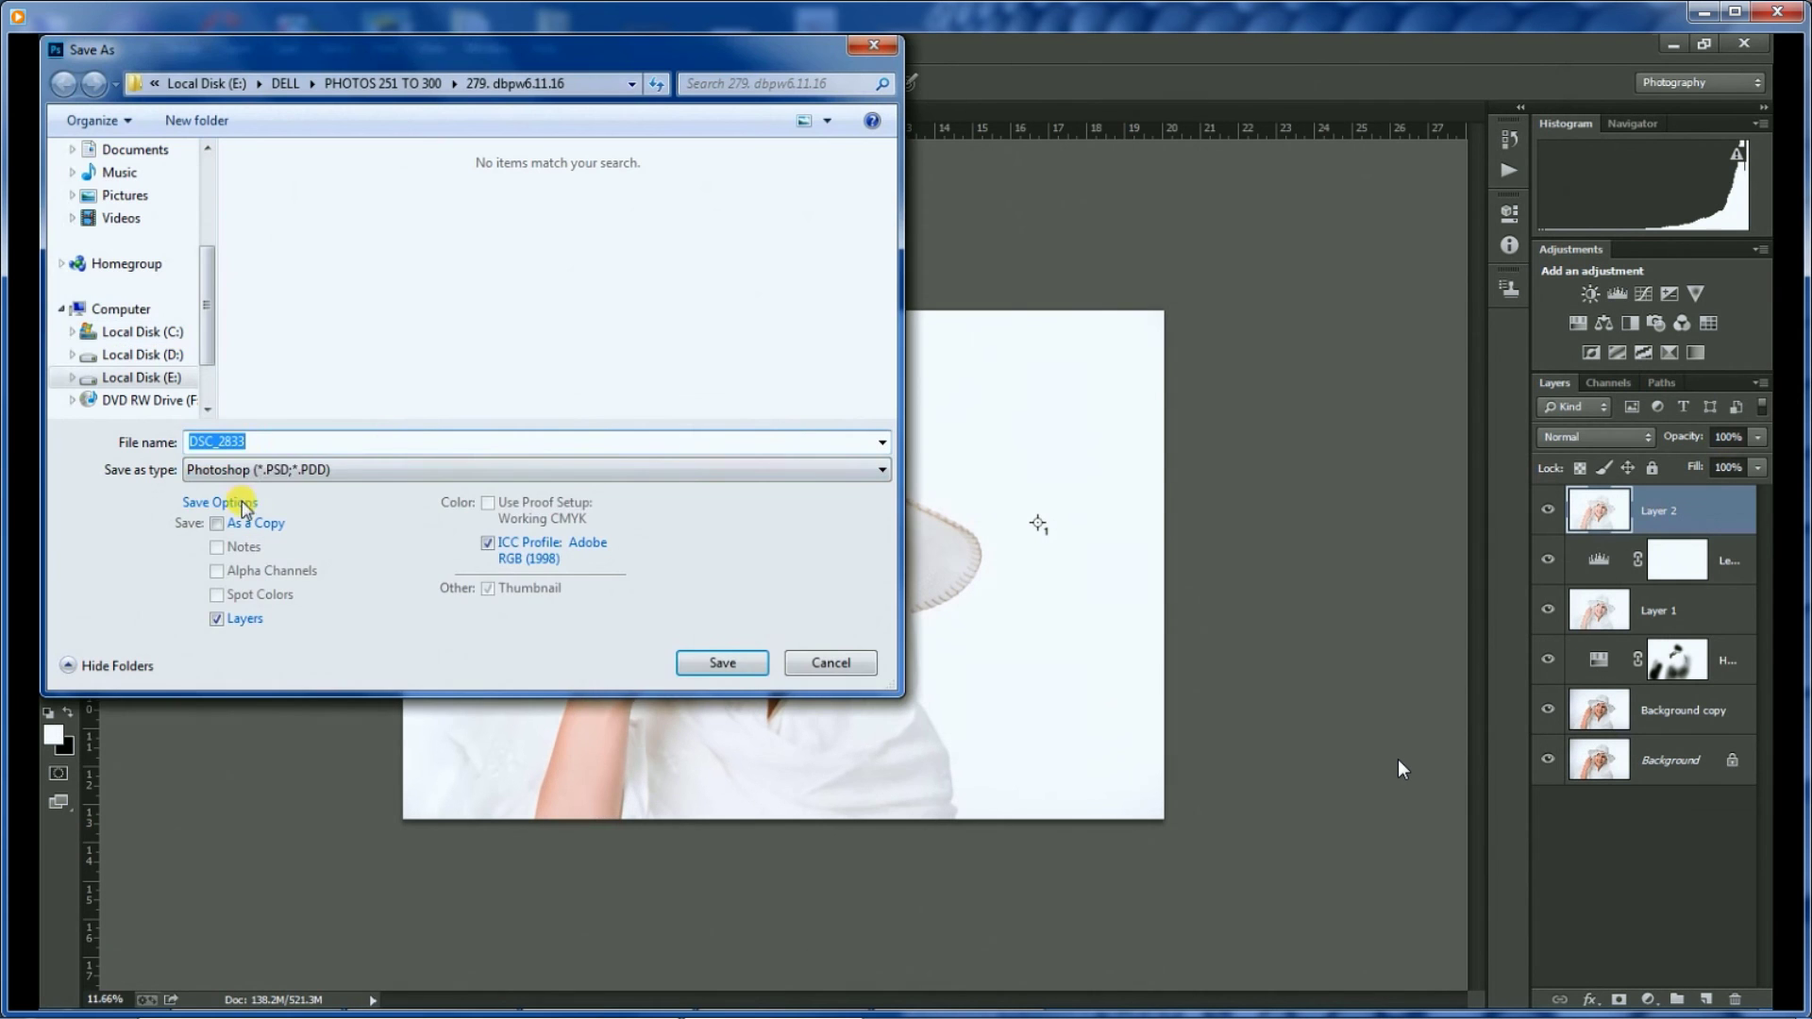
pyautogui.click(232, 470)
pyautogui.click(244, 688)
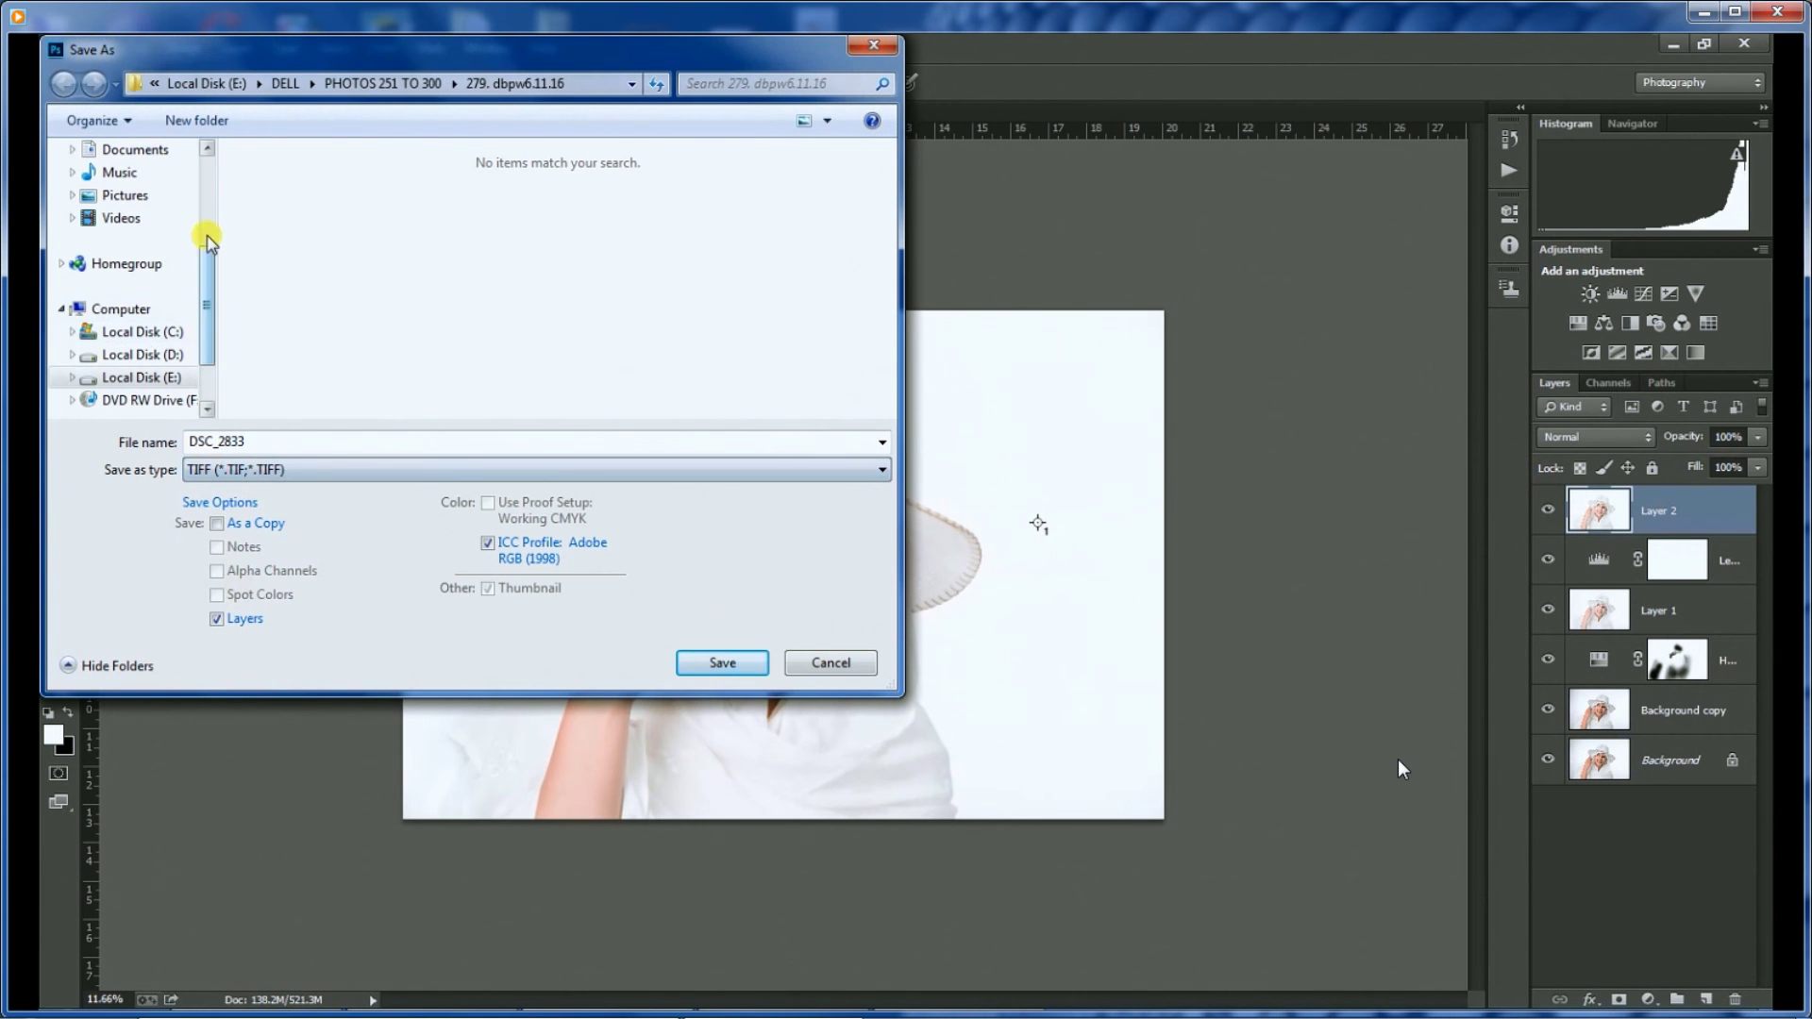
pyautogui.scroll(5, 209, 240)
pyautogui.click(121, 182)
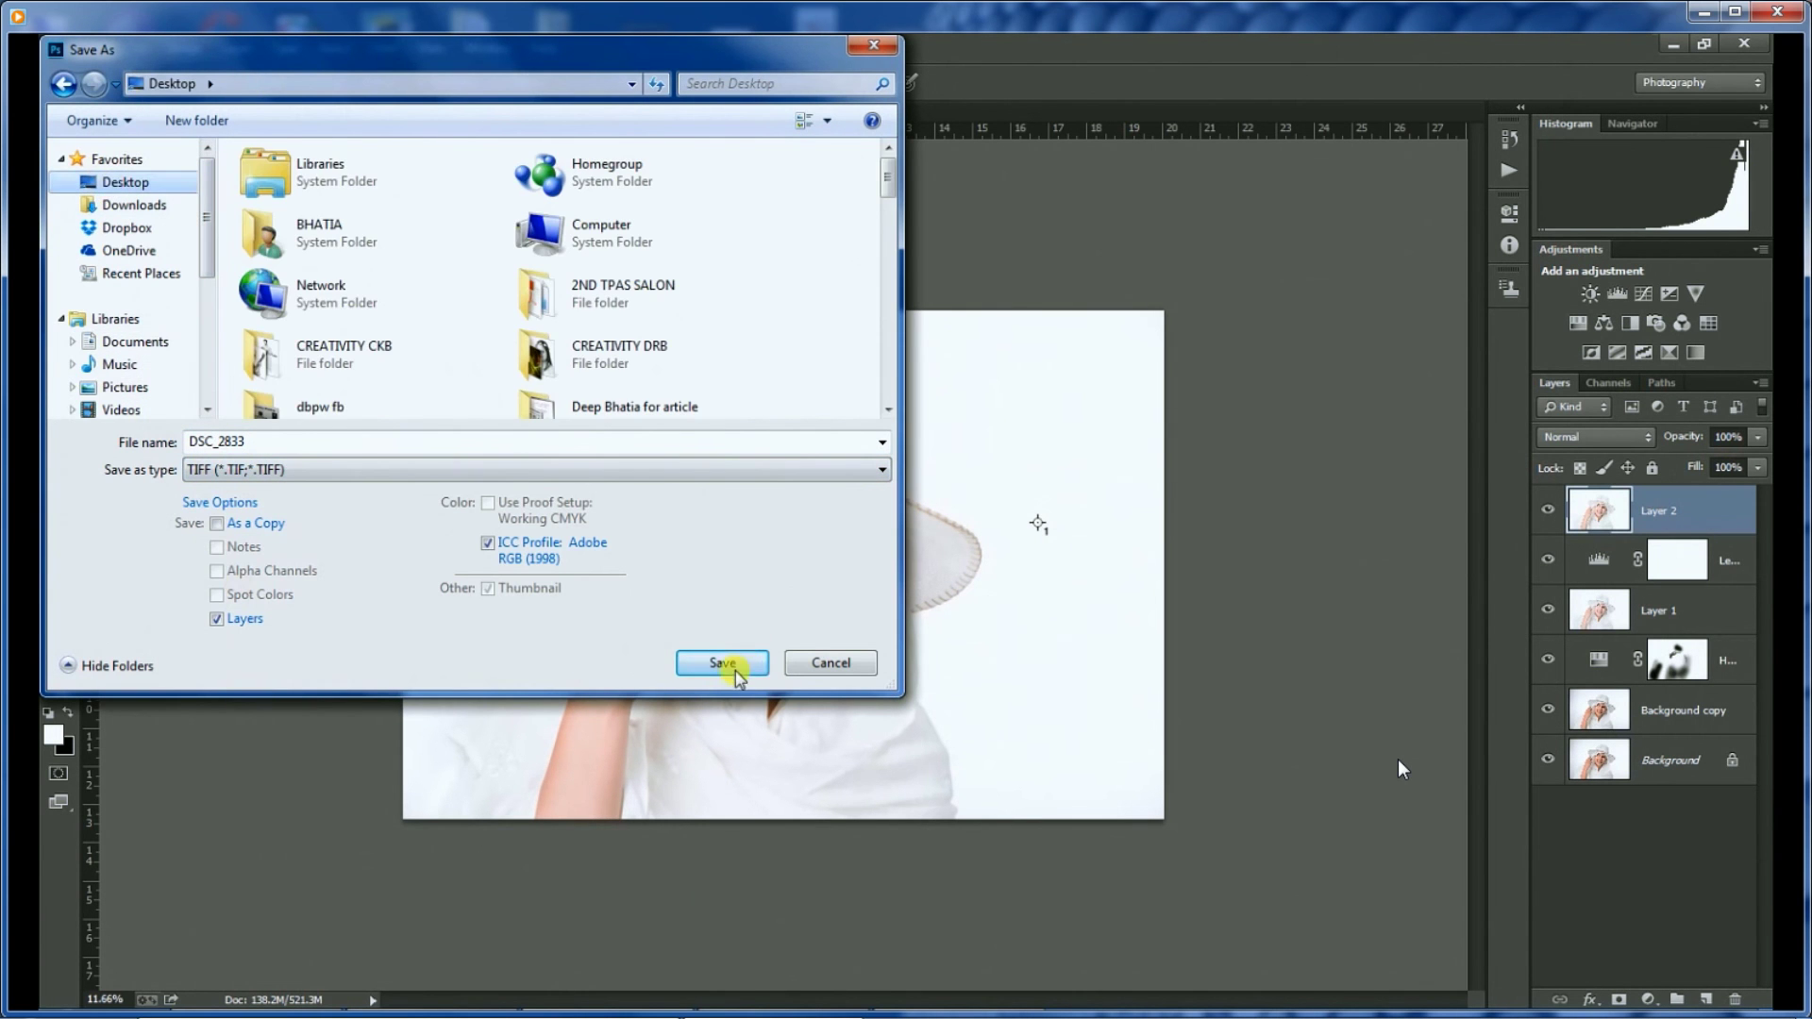
pyautogui.click(723, 663)
pyautogui.click(737, 678)
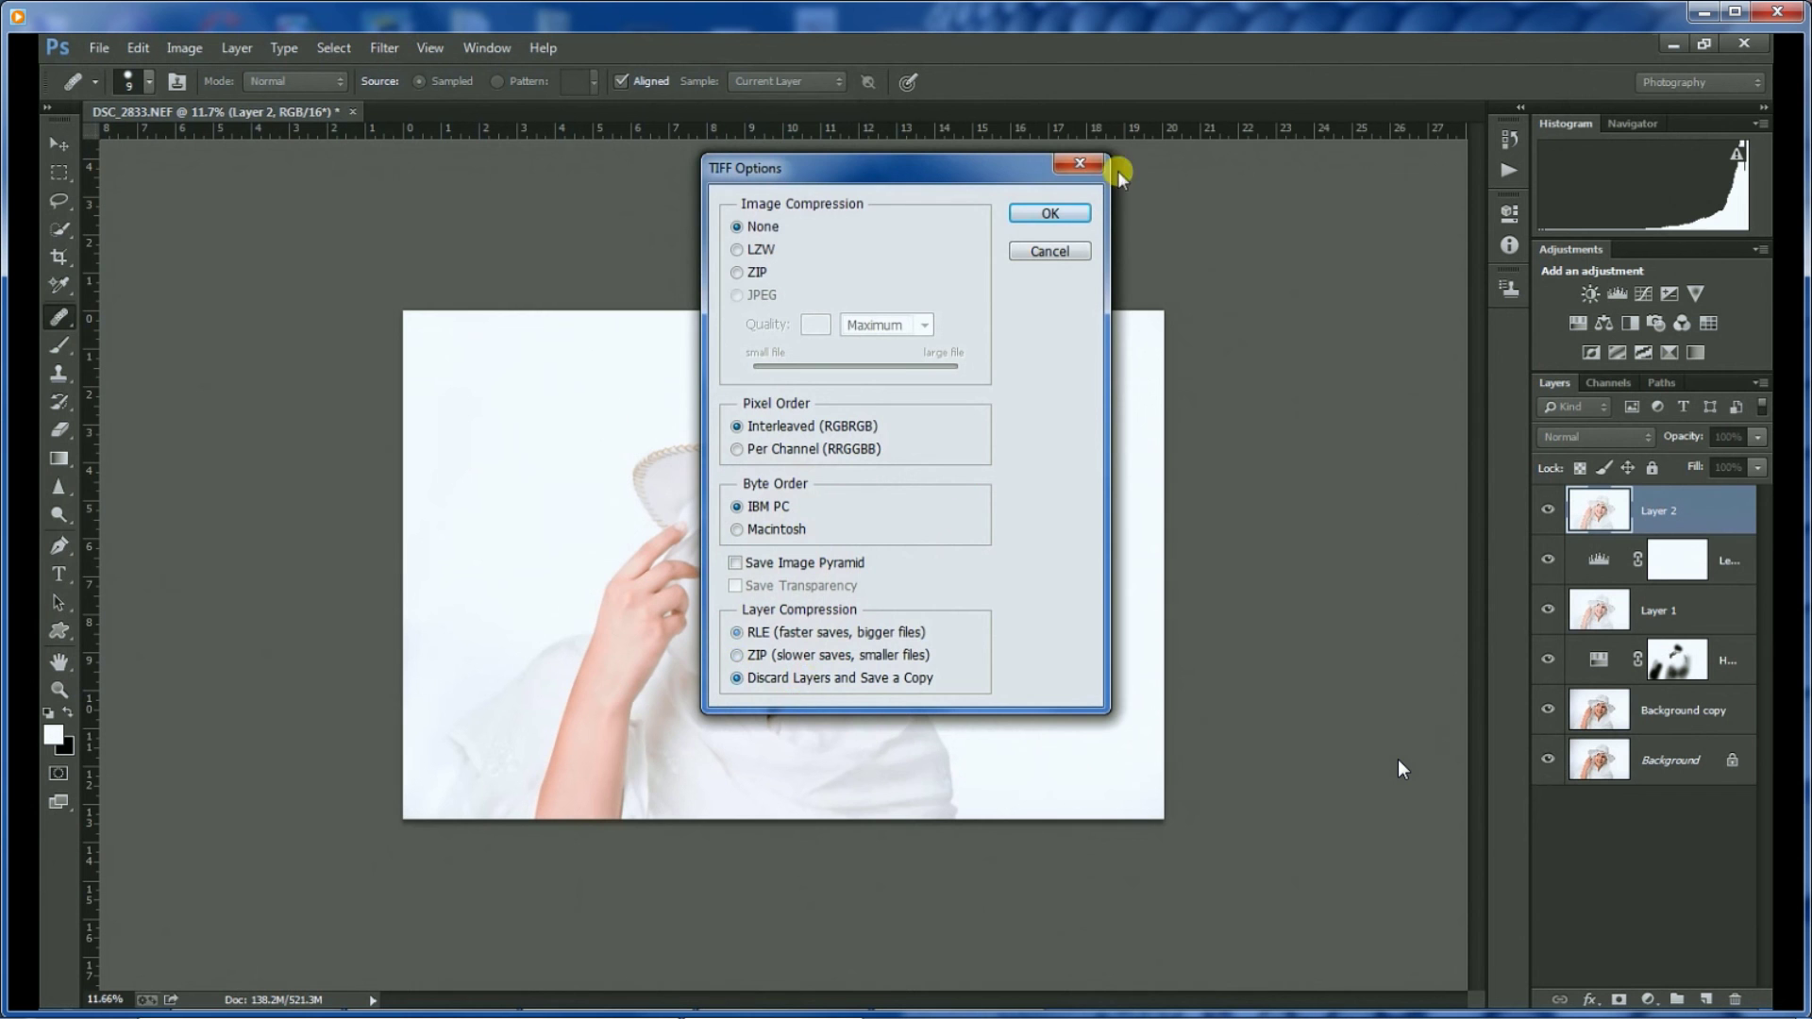
pyautogui.click(1050, 213)
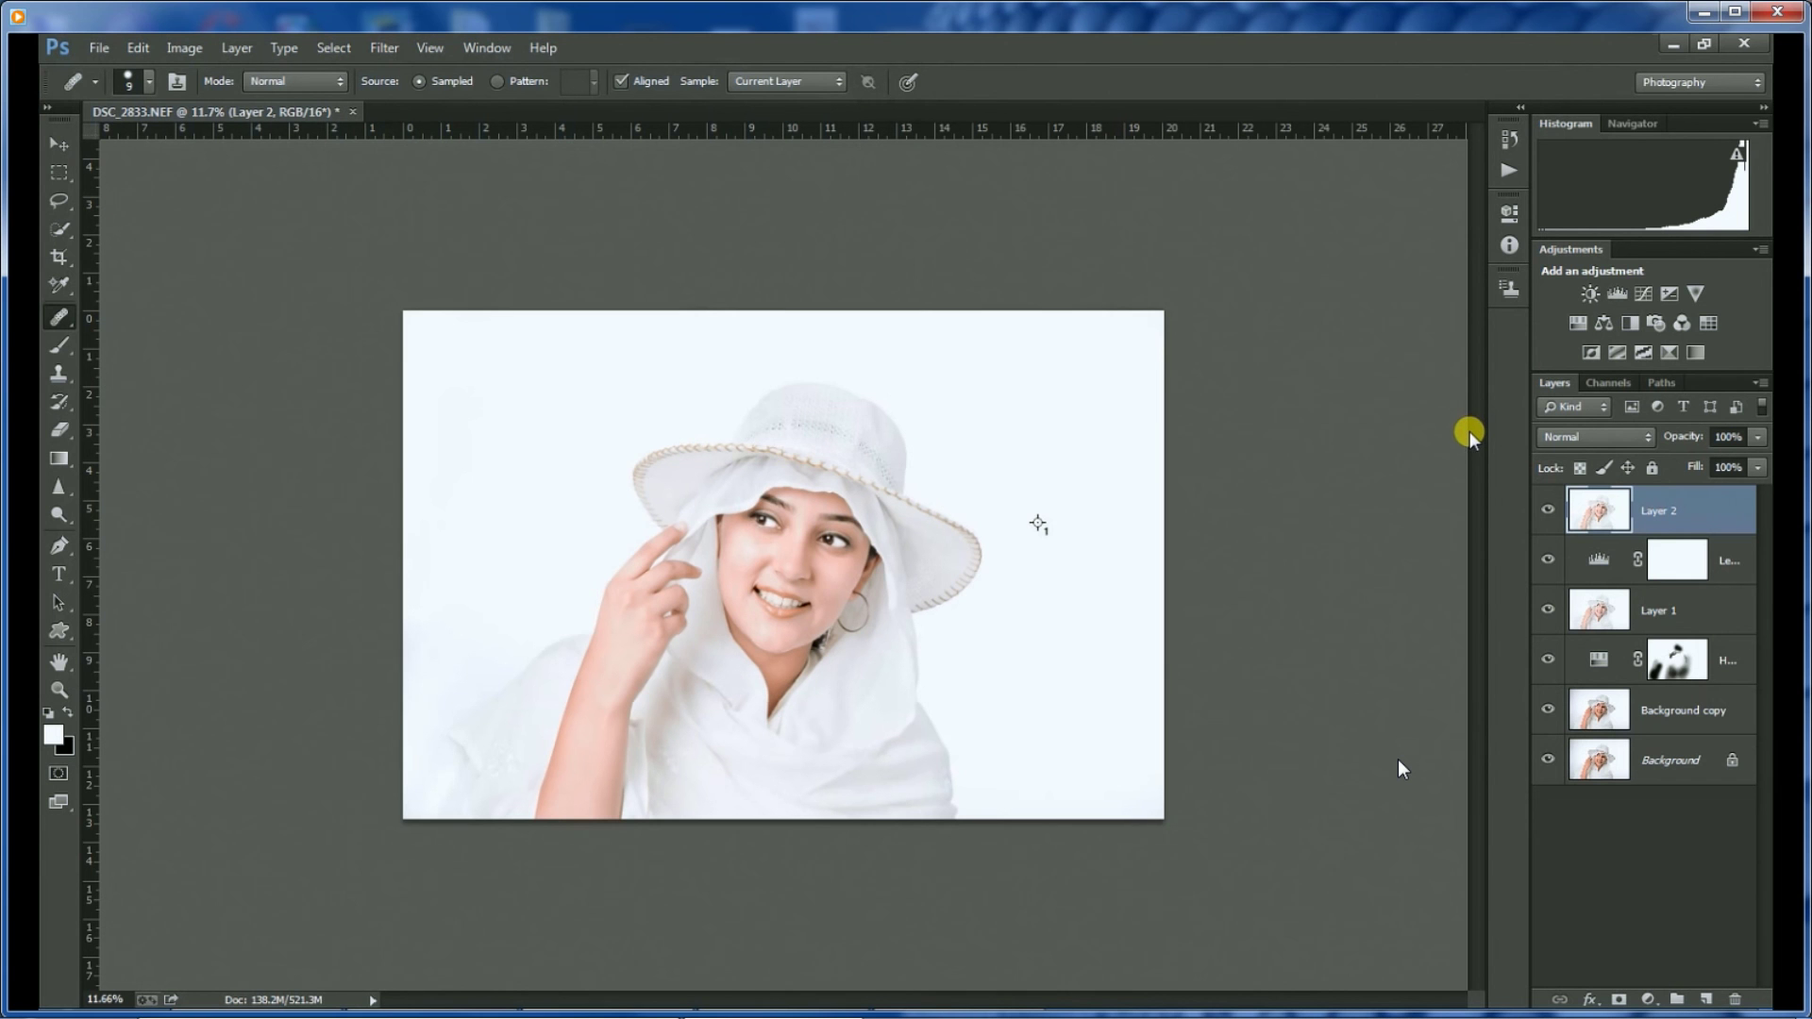
# Add a Black & White adjustment layer above Layer 2, with Reds at 47 and Yellows at 105.
pyautogui.click(1632, 326)
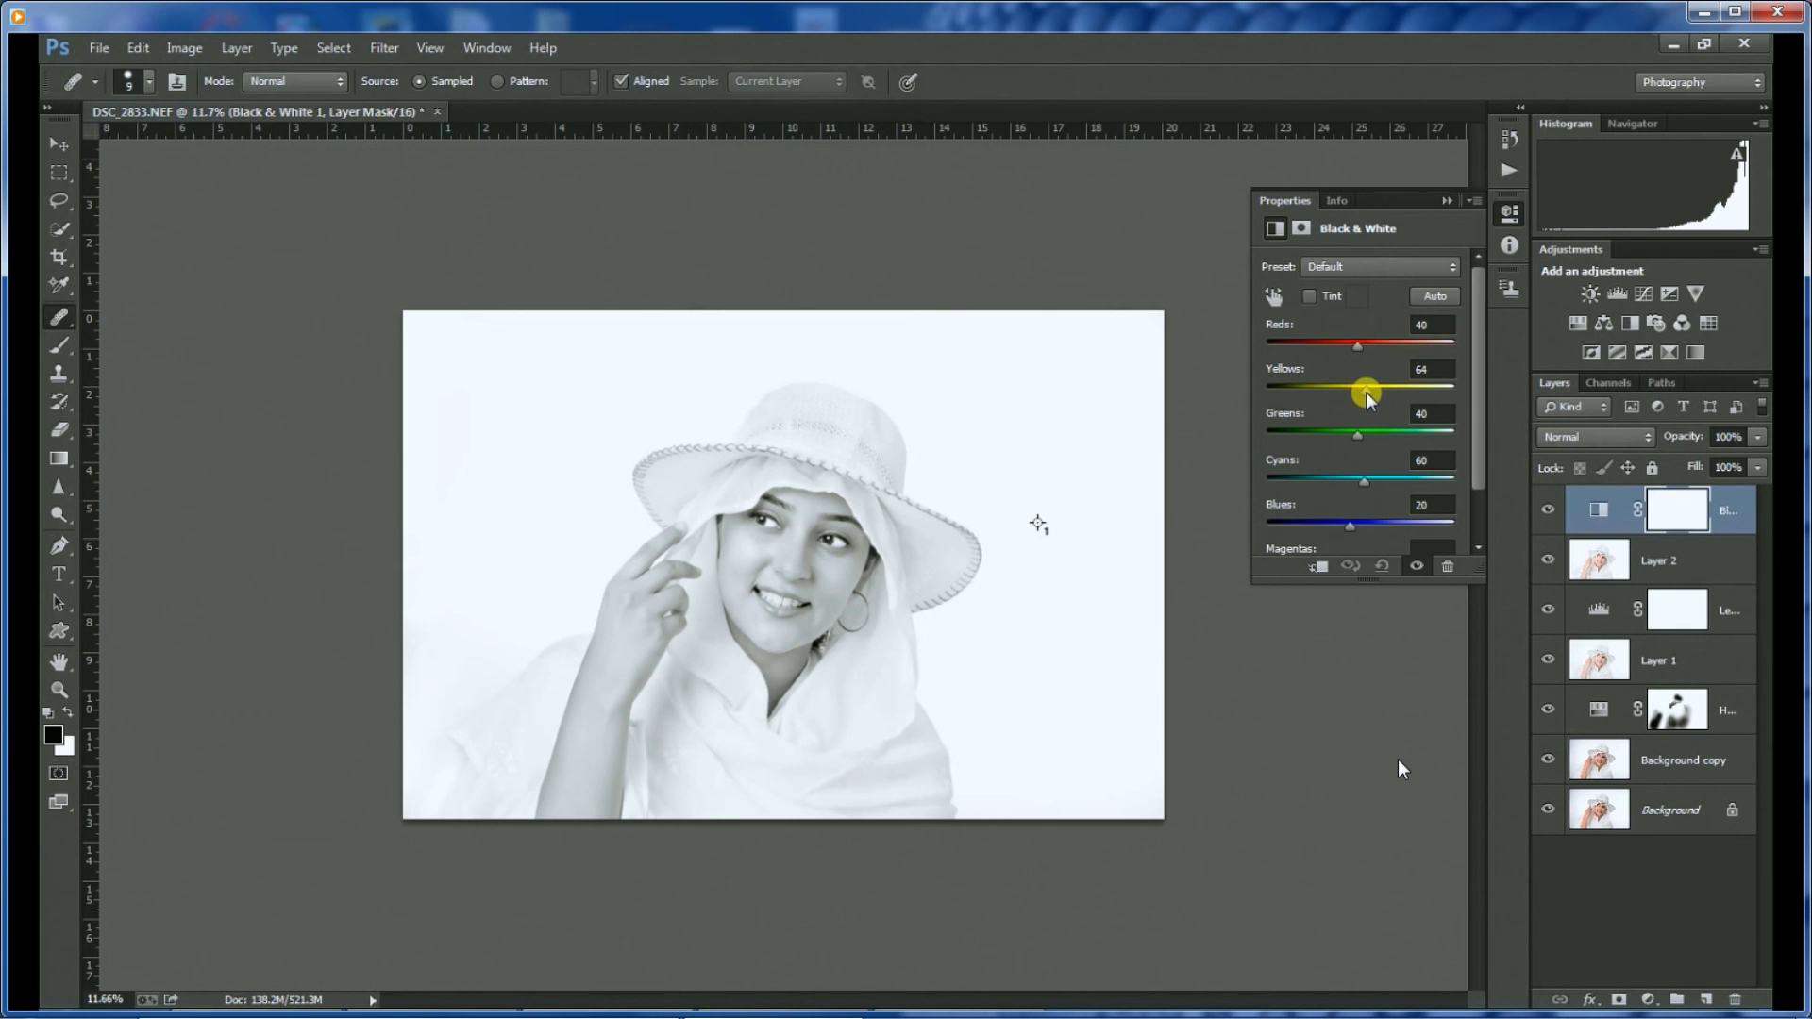
pyautogui.moveTo(1370, 392); pyautogui.dragTo(1387, 393)
pyautogui.moveTo(1373, 391); pyautogui.dragTo(1379, 388)
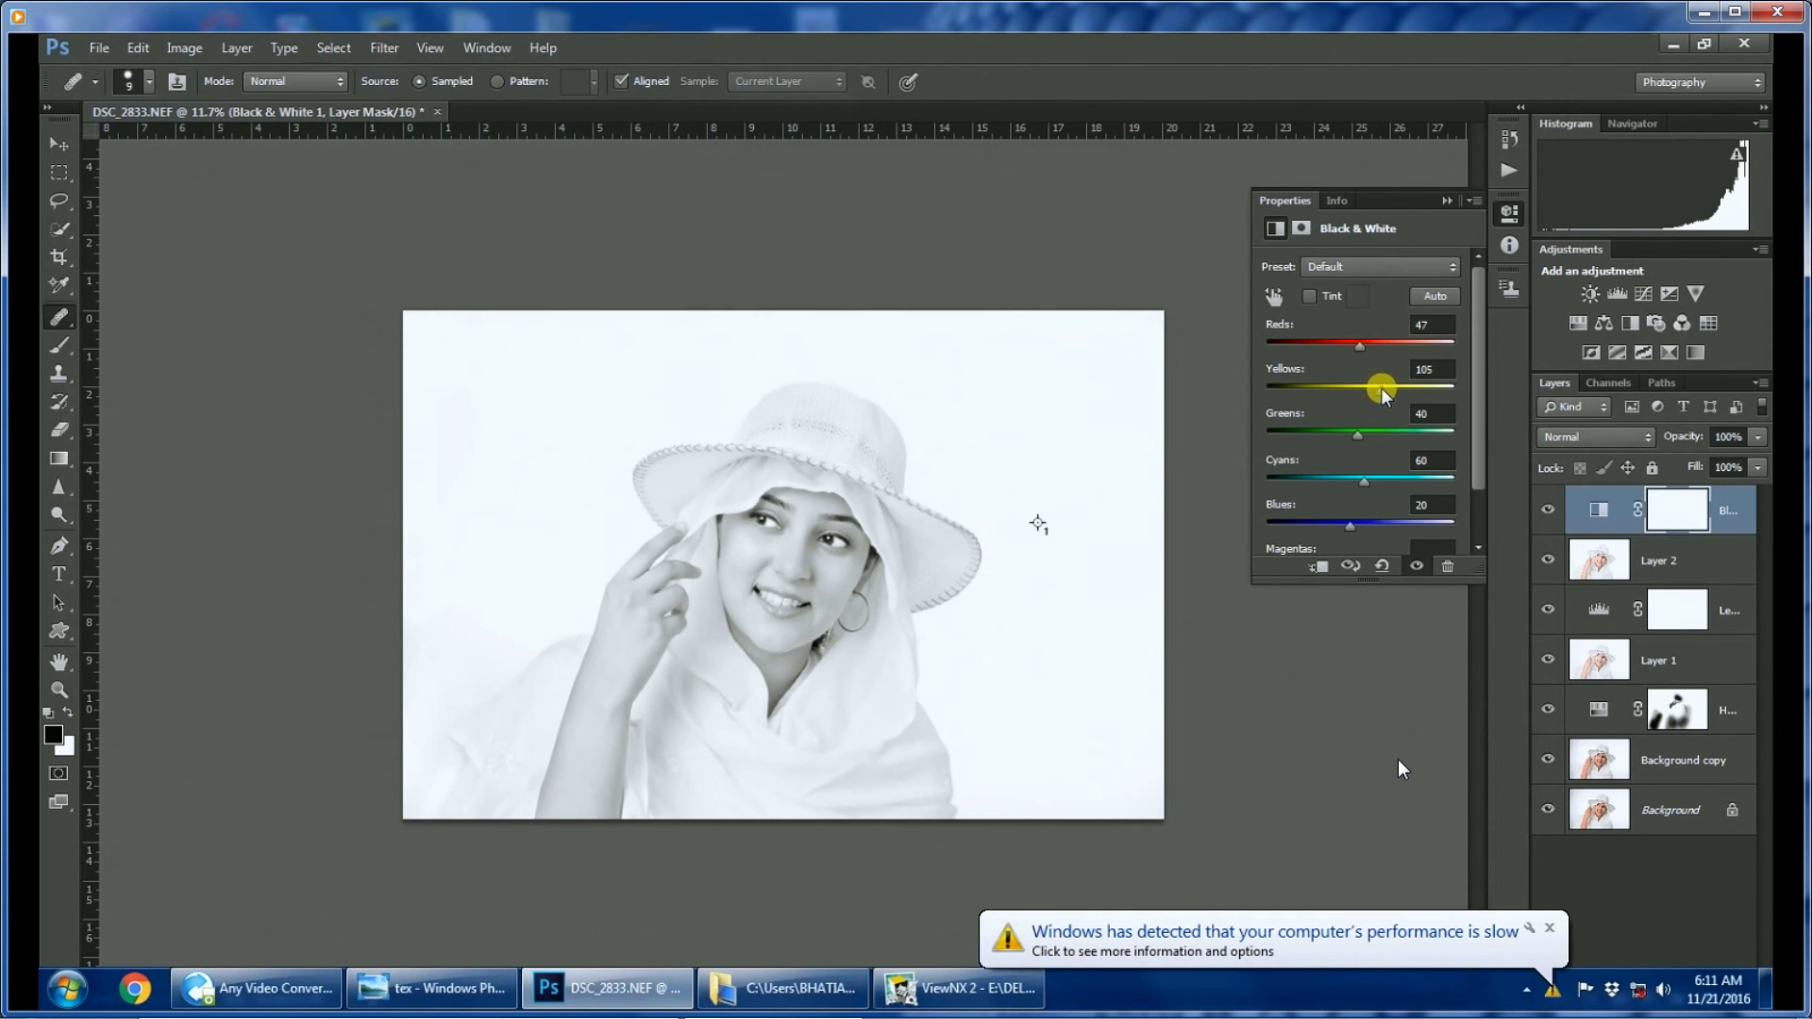
# Set Yellows to 102 in the Black & White adjustment and close its settings.
pyautogui.moveTo(1381, 387); pyautogui.dragTo(1379, 388)
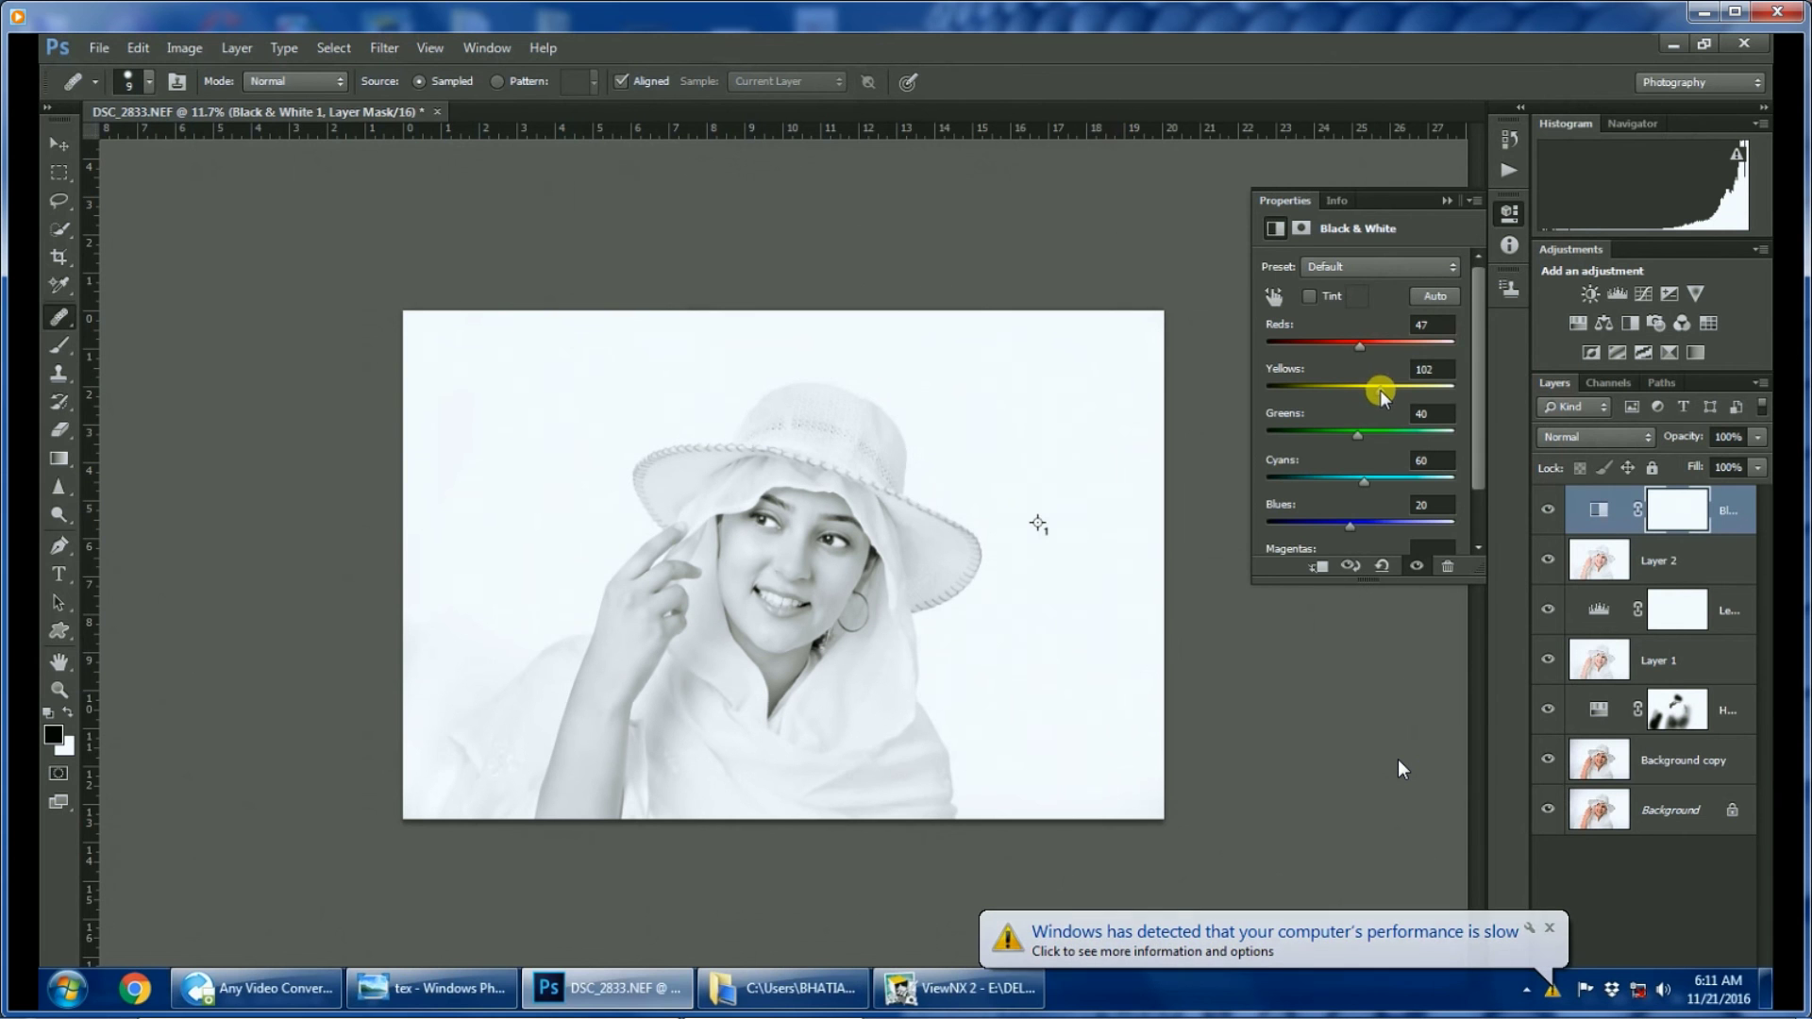
pyautogui.click(1447, 202)
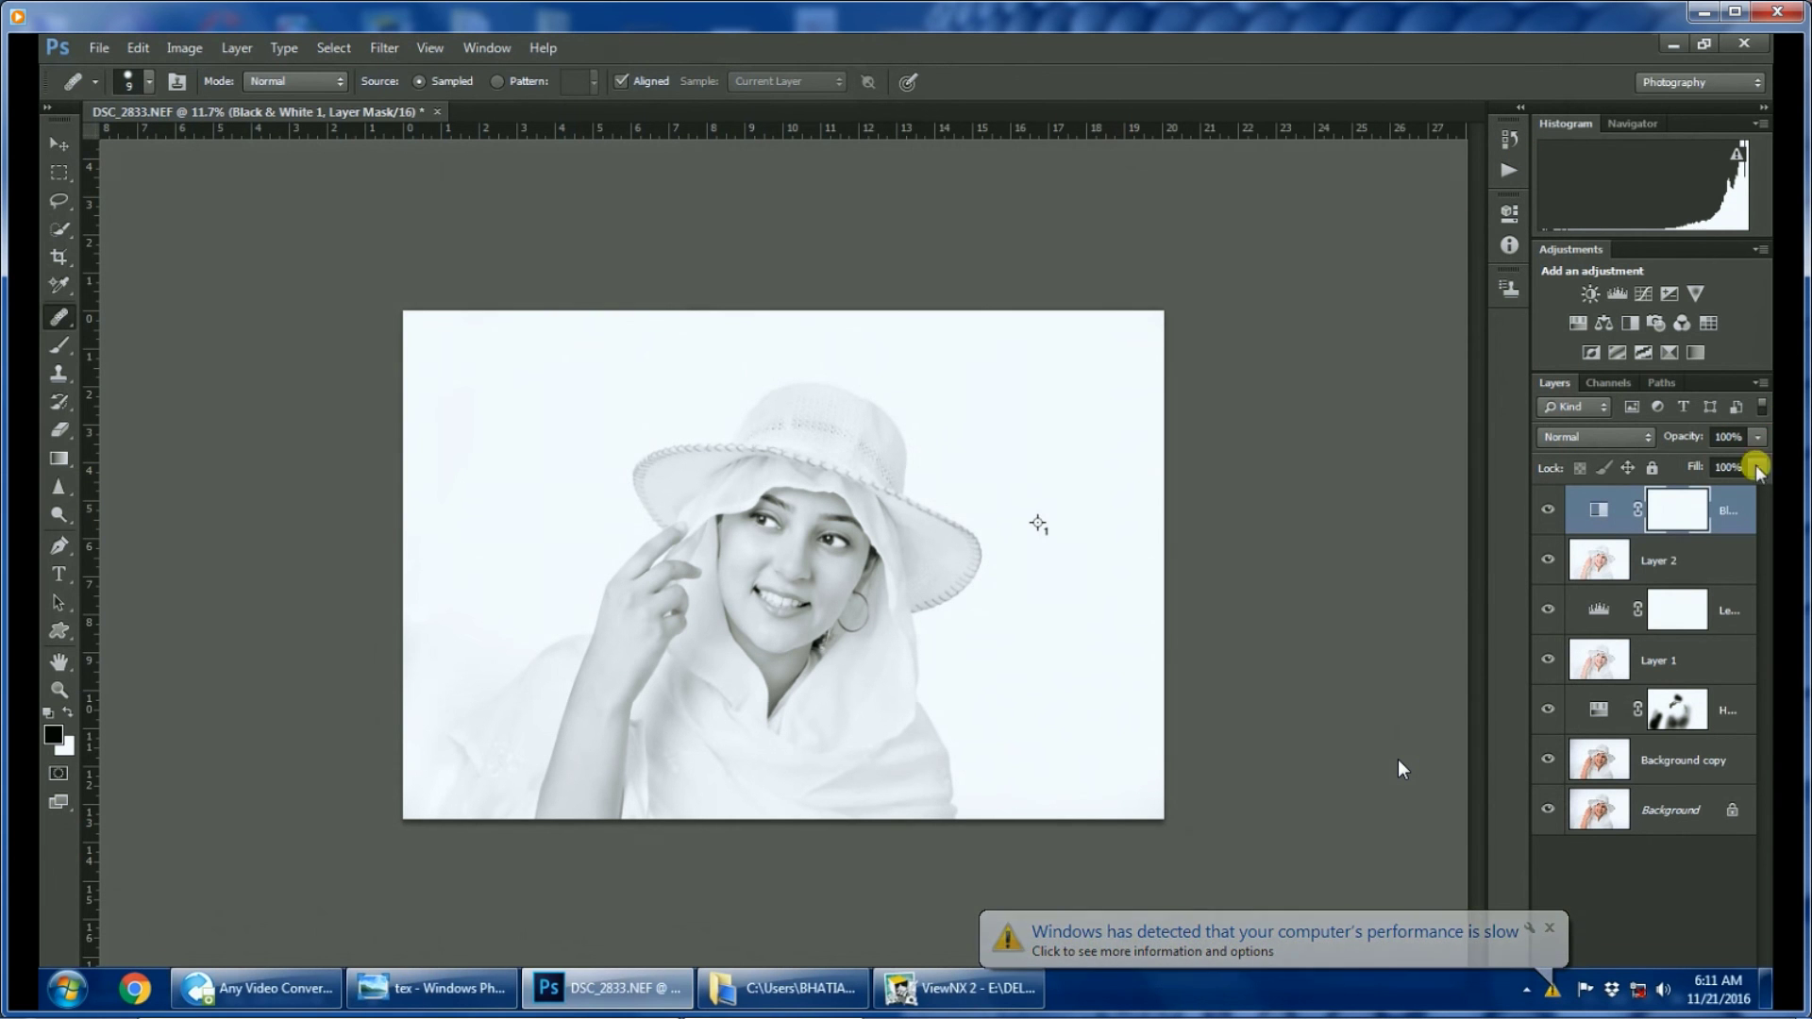
# Add a Levels adjustment layer above the Black & White layer and fine-tune its white input point.
pyautogui.click(1616, 294)
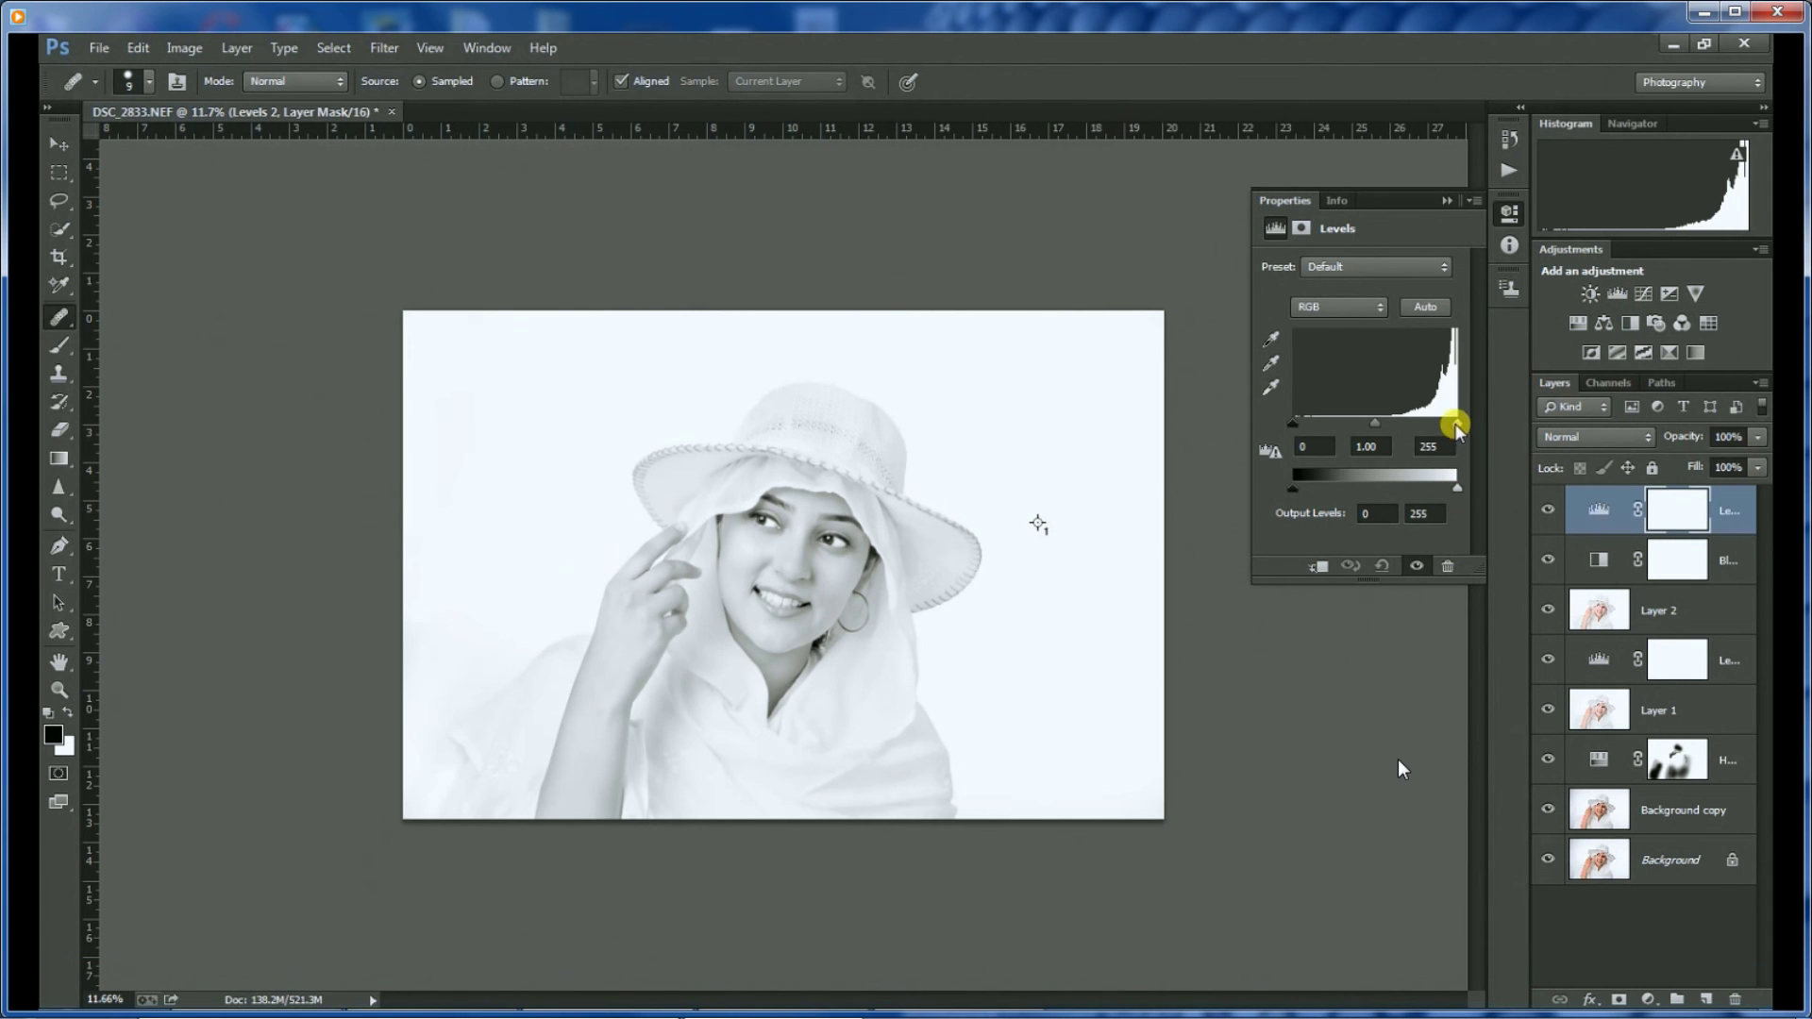
pyautogui.moveTo(1457, 422); pyautogui.dragTo(1459, 312)
pyautogui.click(1446, 201)
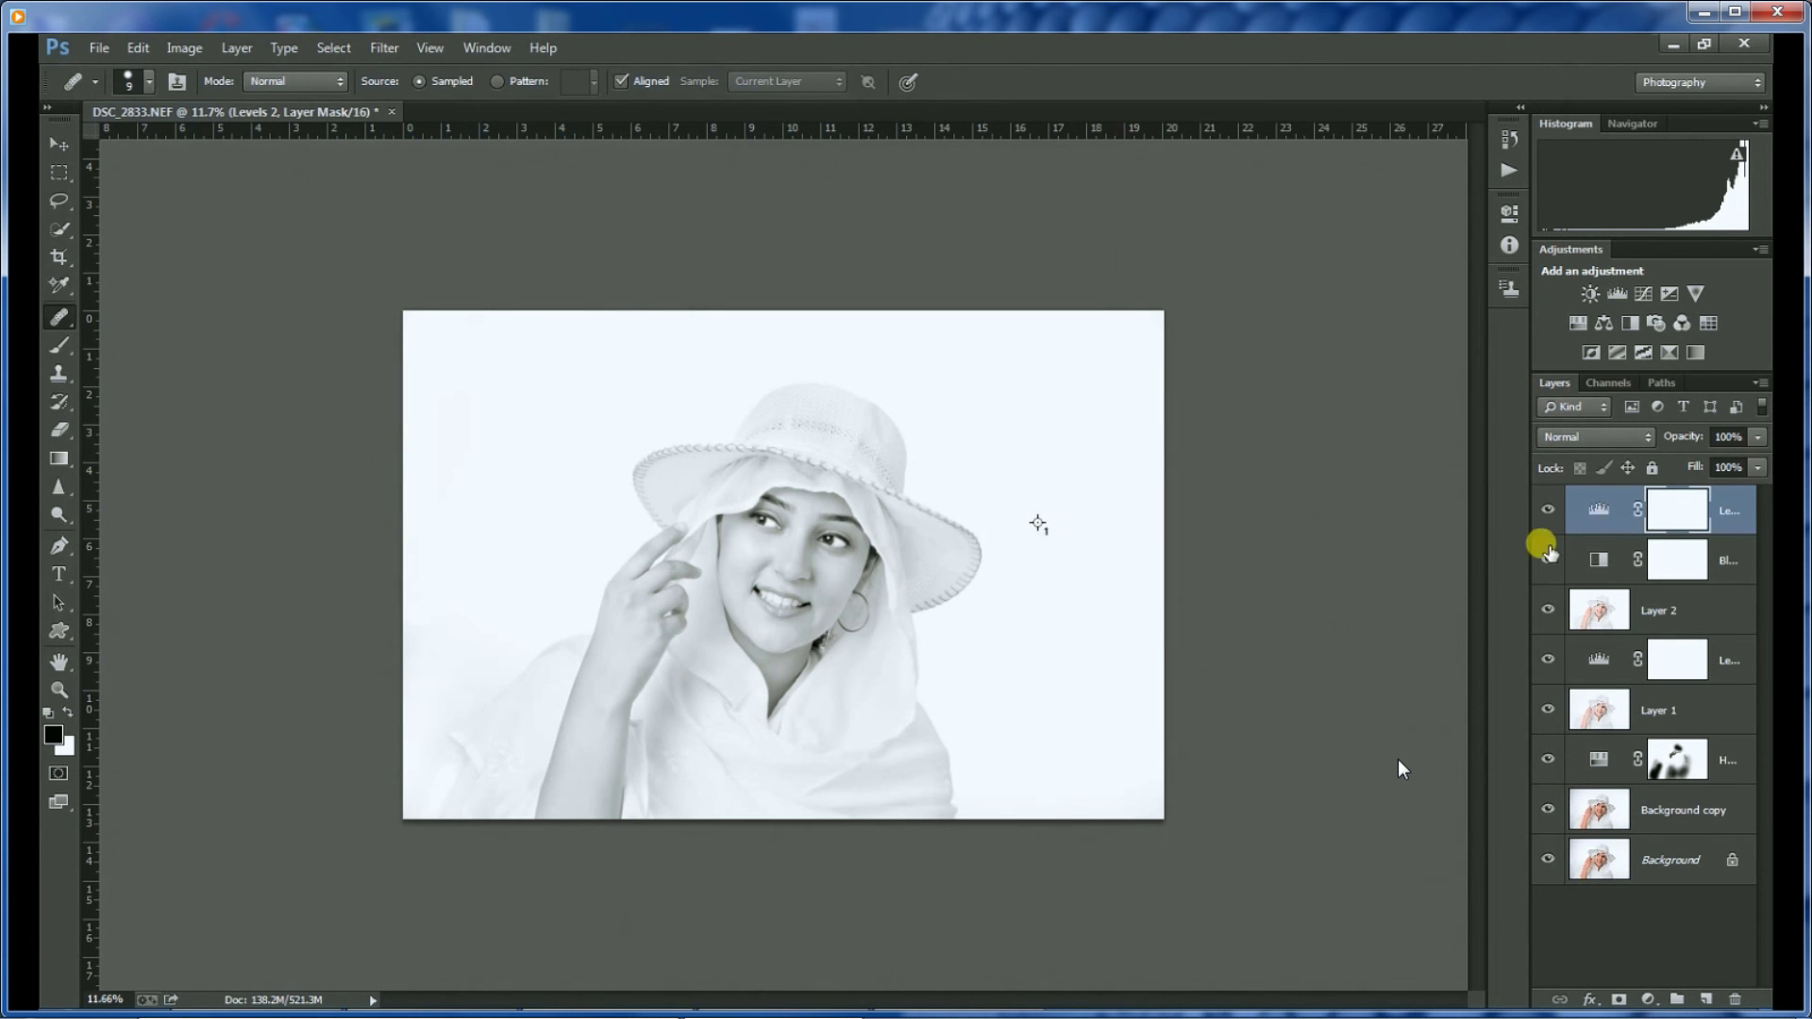
# Examine the eyes, skin and mouth of the black-and-white portrait at close range.
pyautogui.click(780, 628)
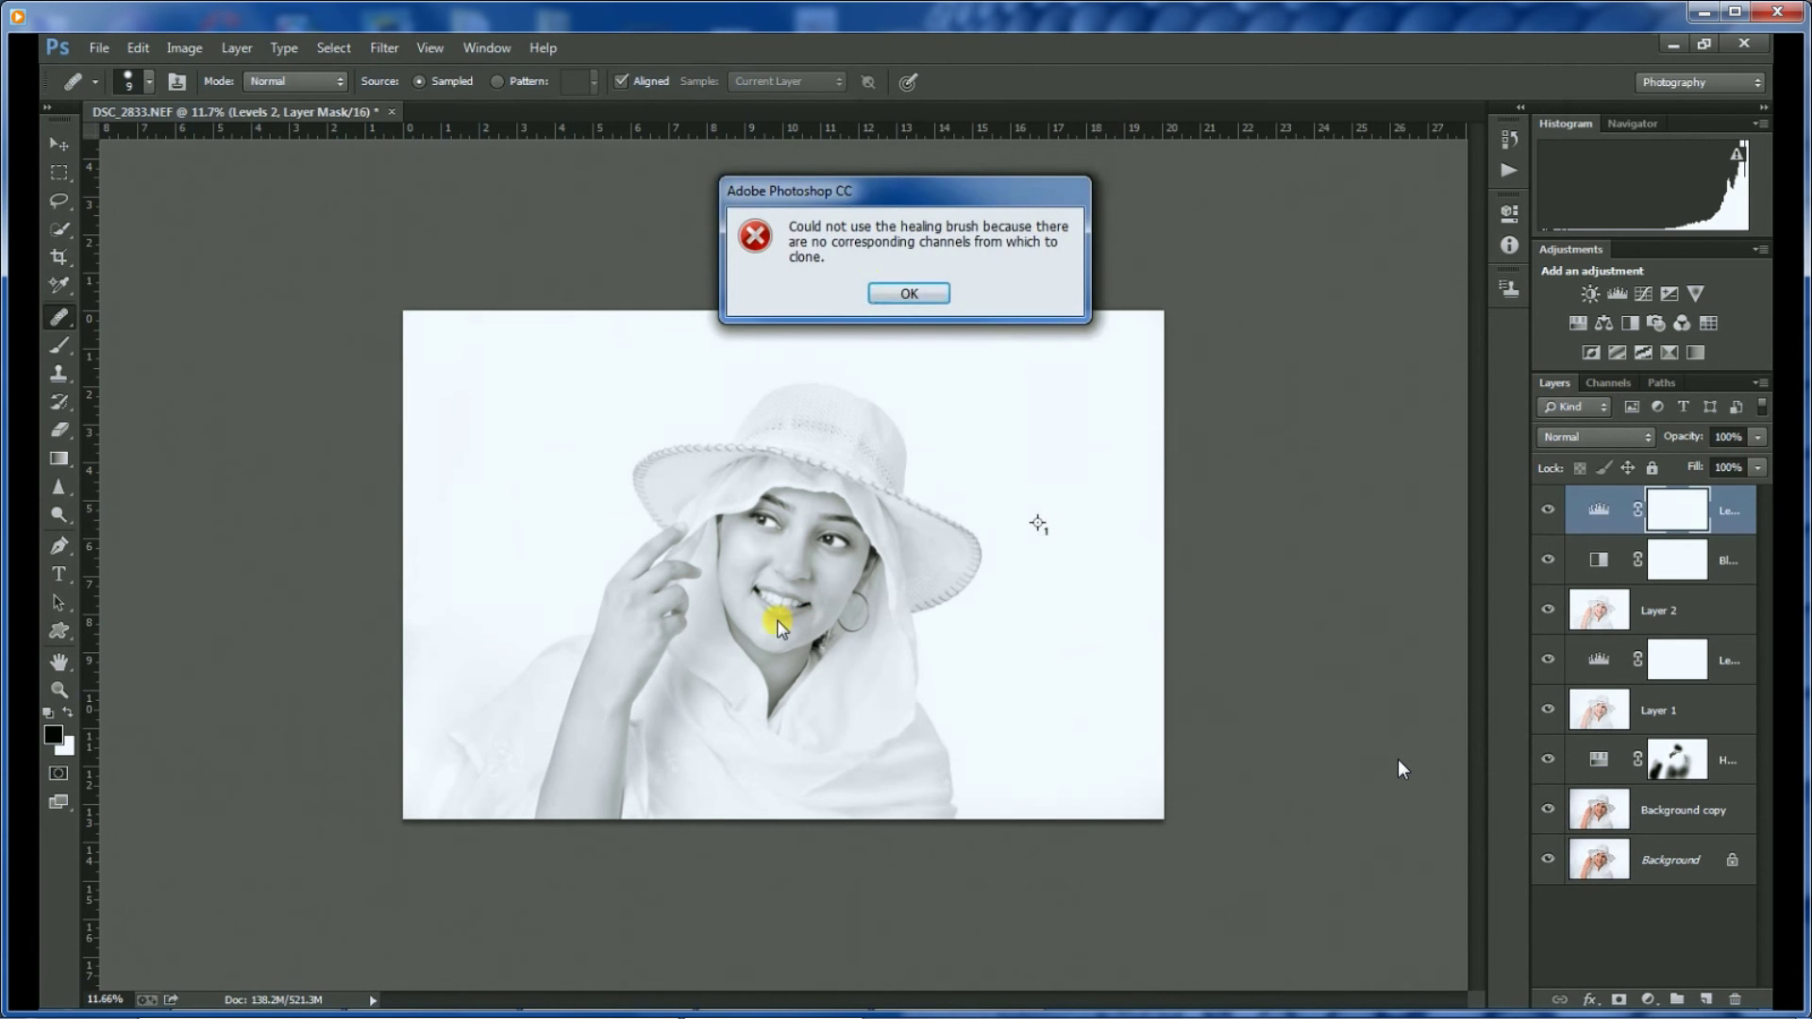
pyautogui.click(883, 294)
pyautogui.scroll(5, 778, 521)
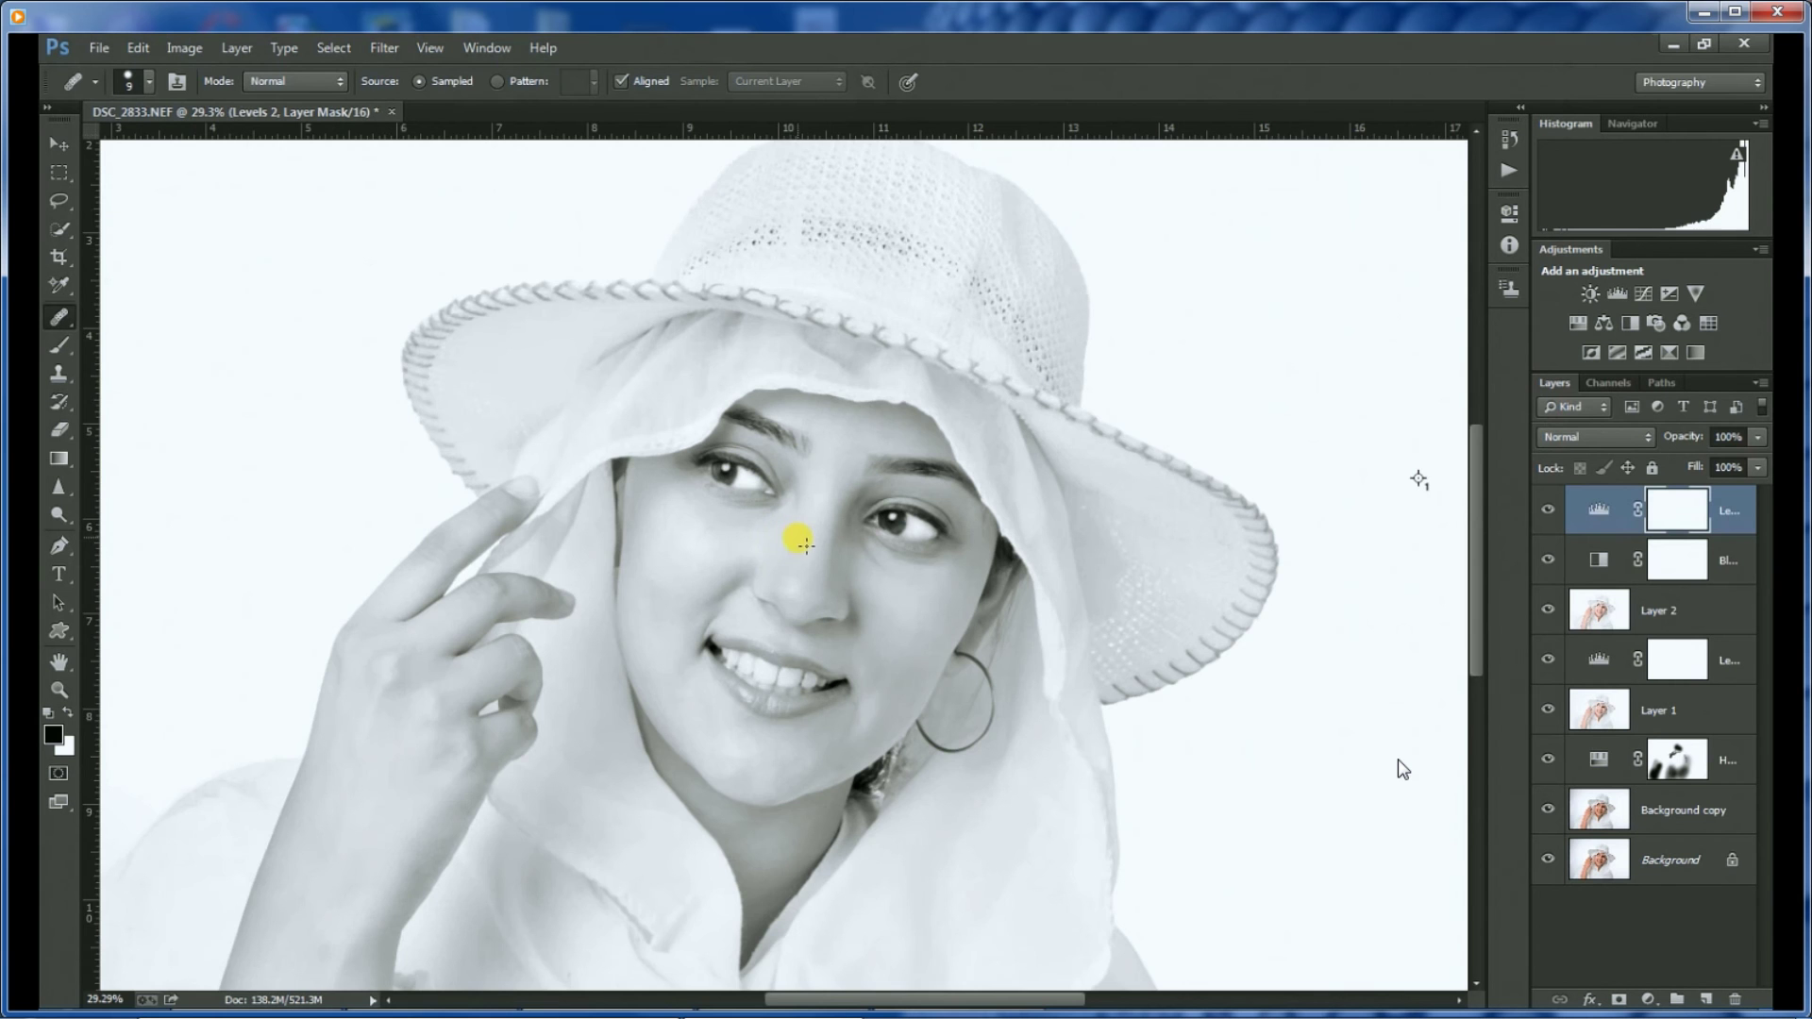
pyautogui.scroll(4, 802, 545)
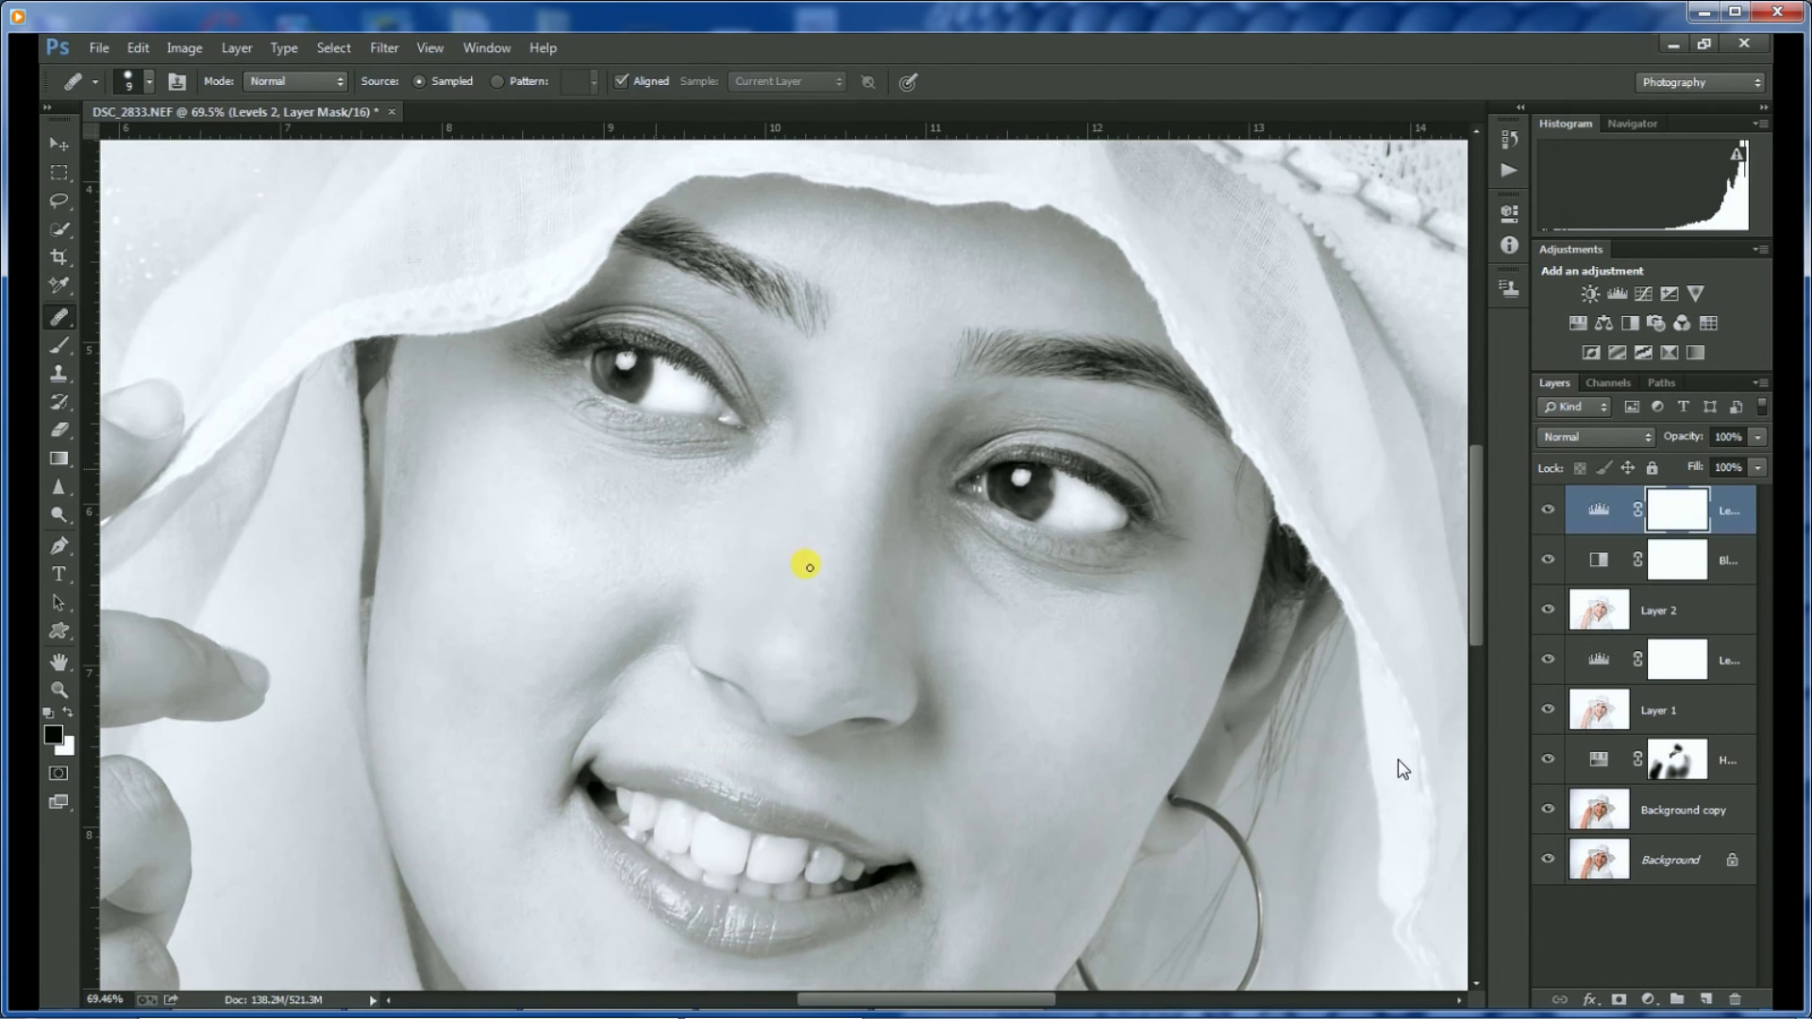
pyautogui.scroll(-8, 837, 554)
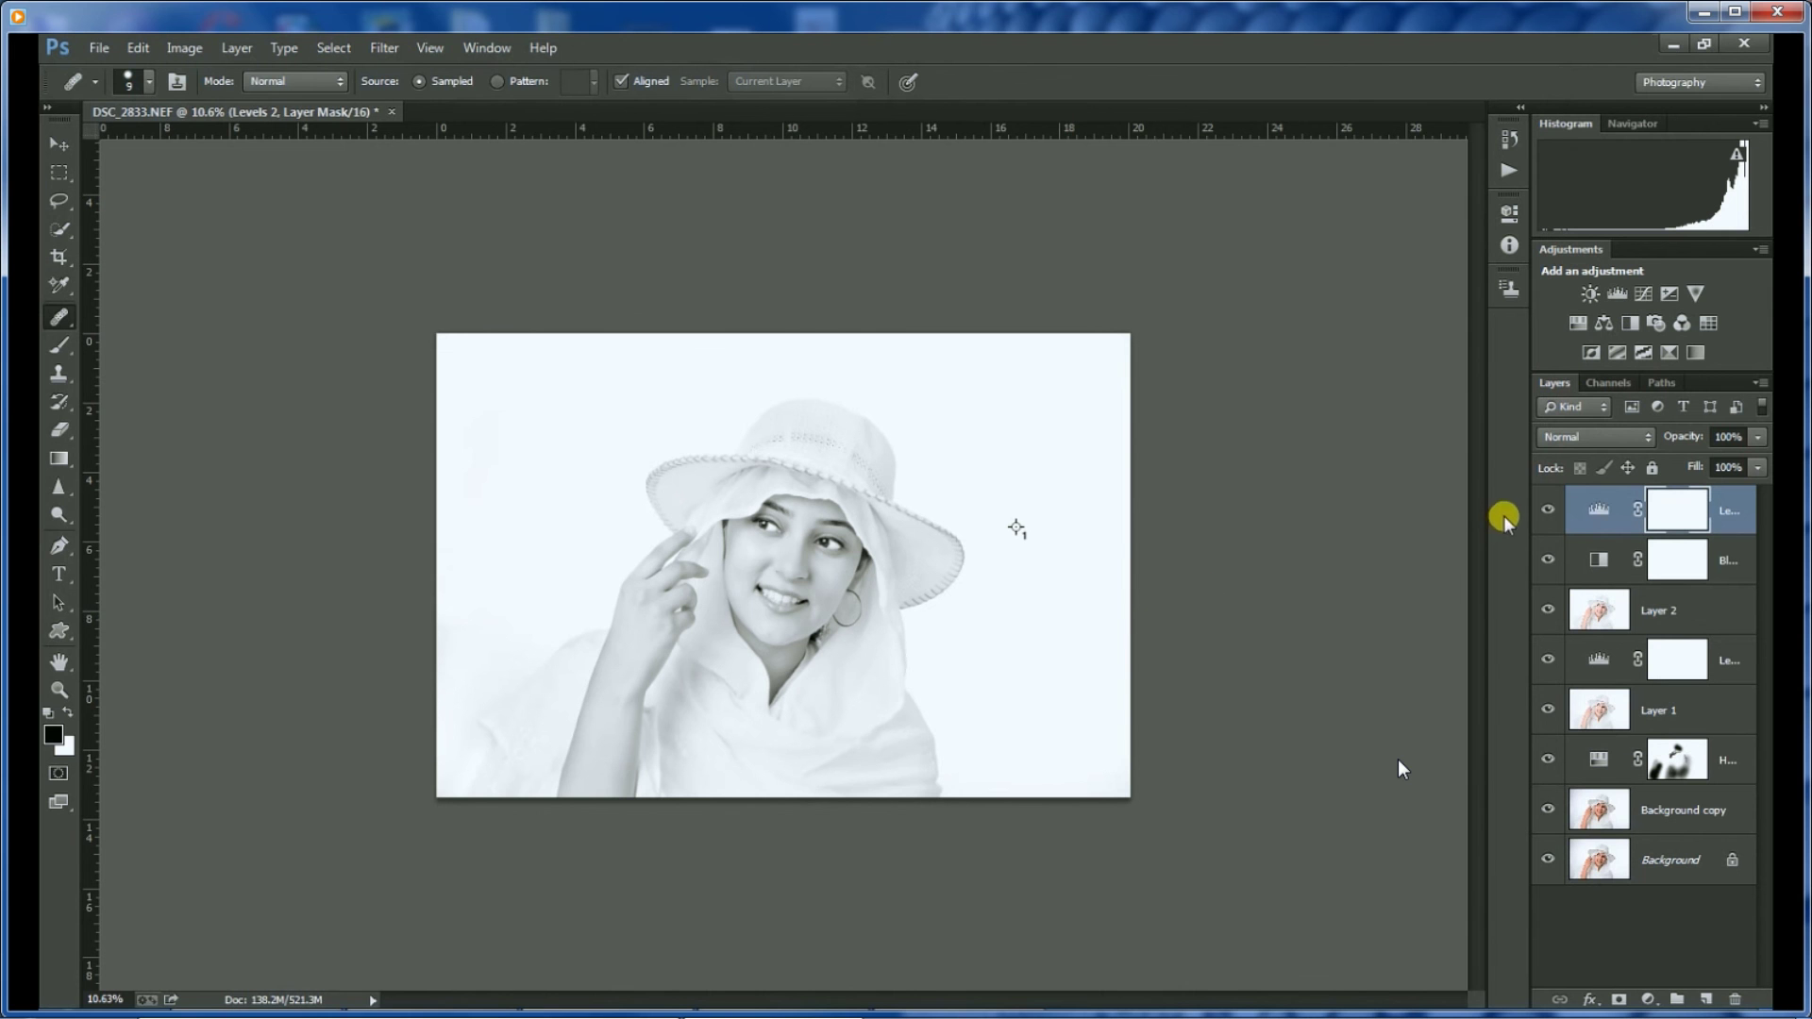
# Save the black-and-white image to the Desktop as the TIFF file DSC_2833m with no compression, discarding layers and saving a copy.
pyautogui.click(99, 47)
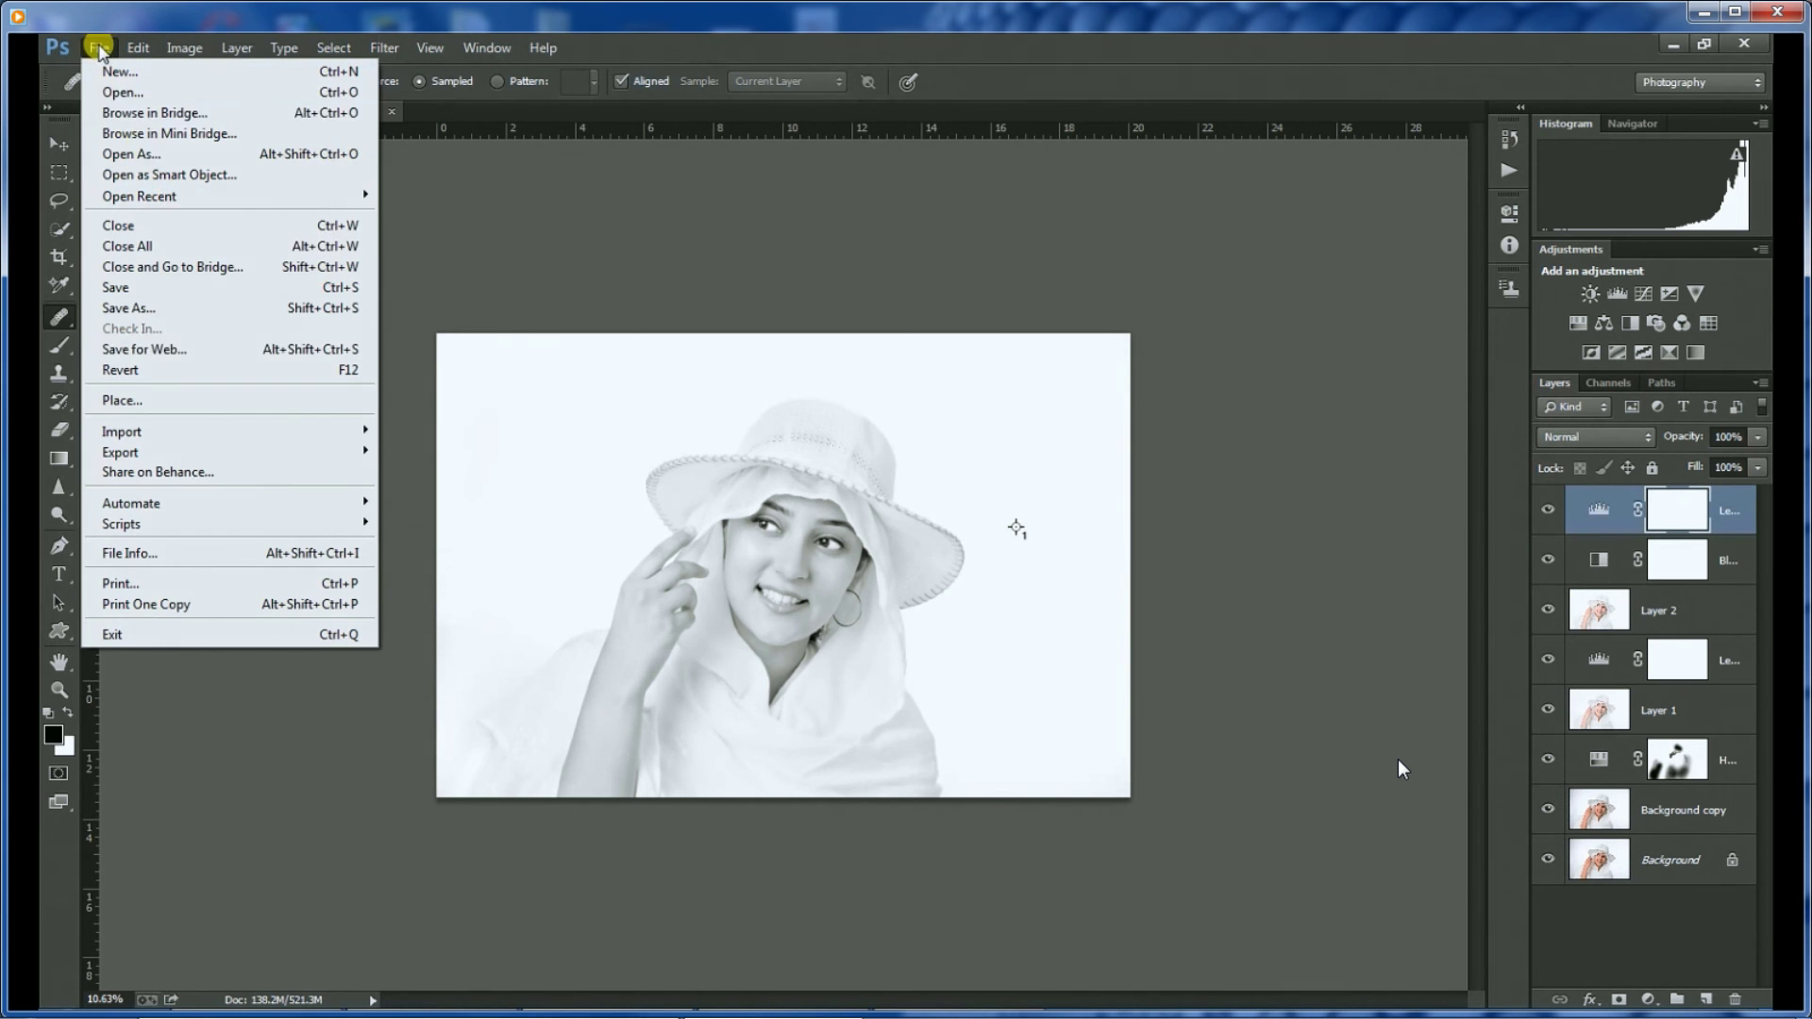
pyautogui.click(163, 309)
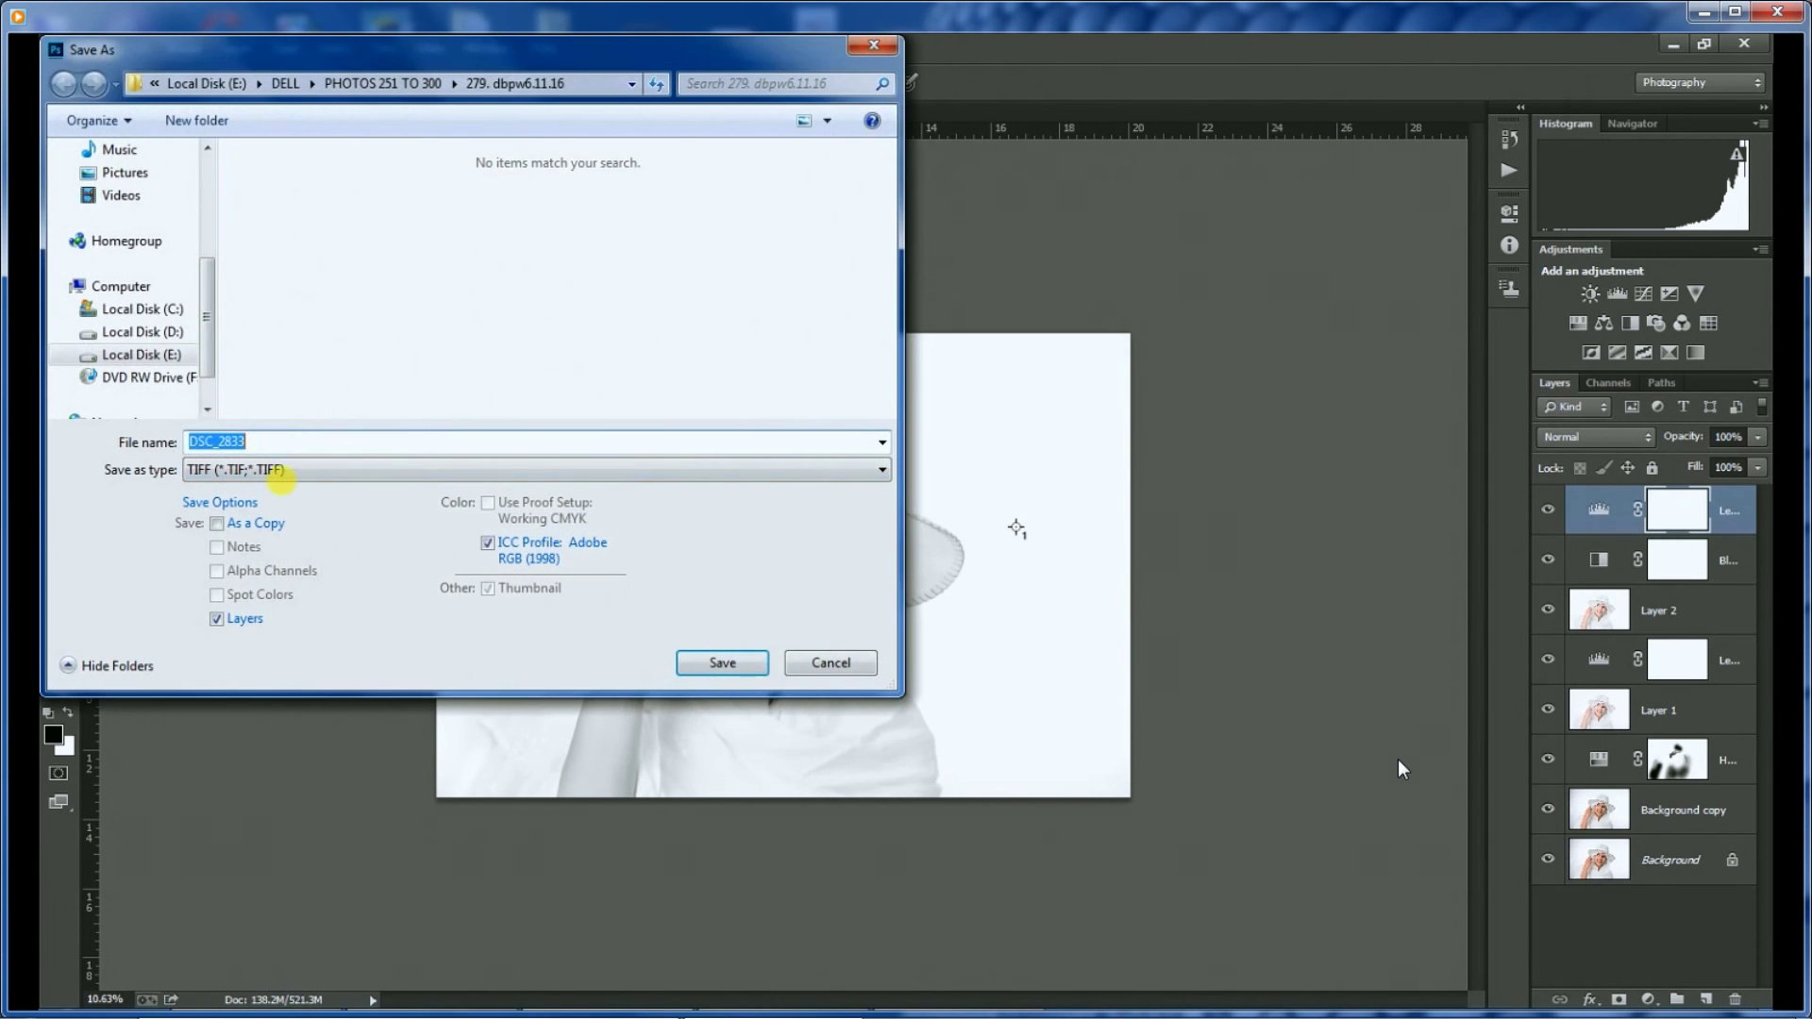
pyautogui.moveTo(209, 257); pyautogui.dragTo(209, 165)
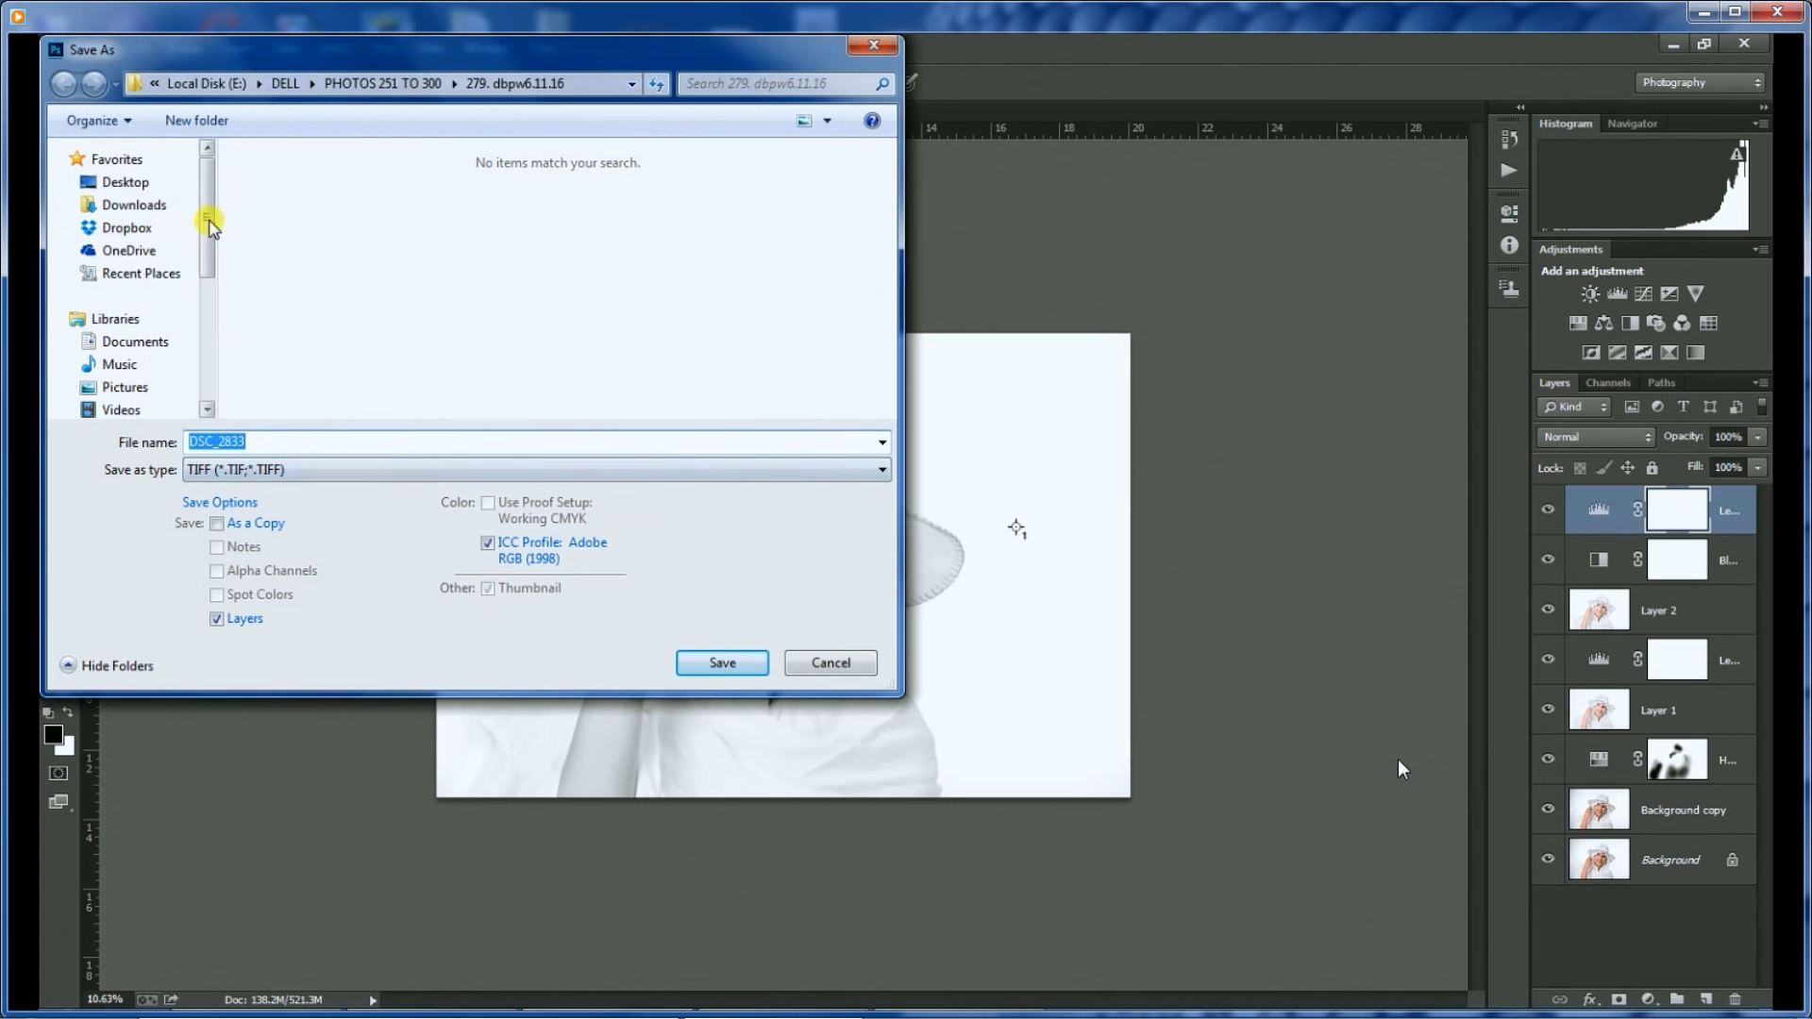
pyautogui.click(126, 183)
pyautogui.click(281, 451)
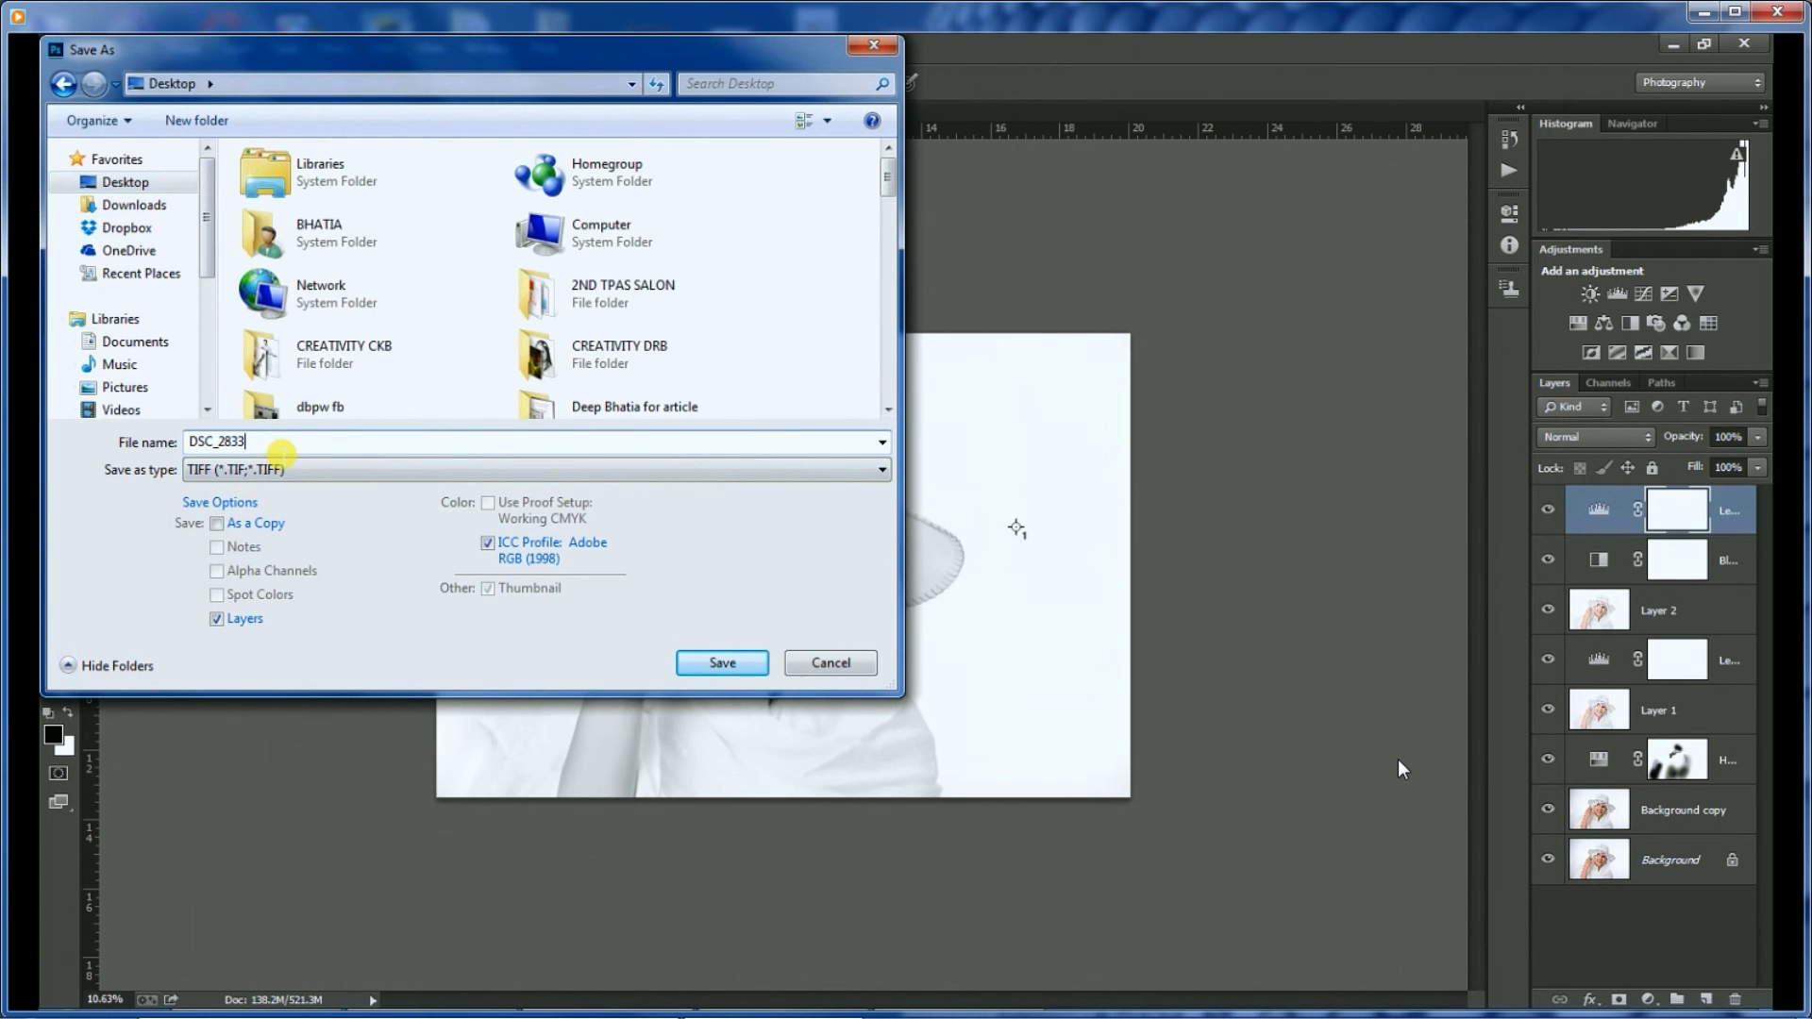
pyautogui.click(721, 662)
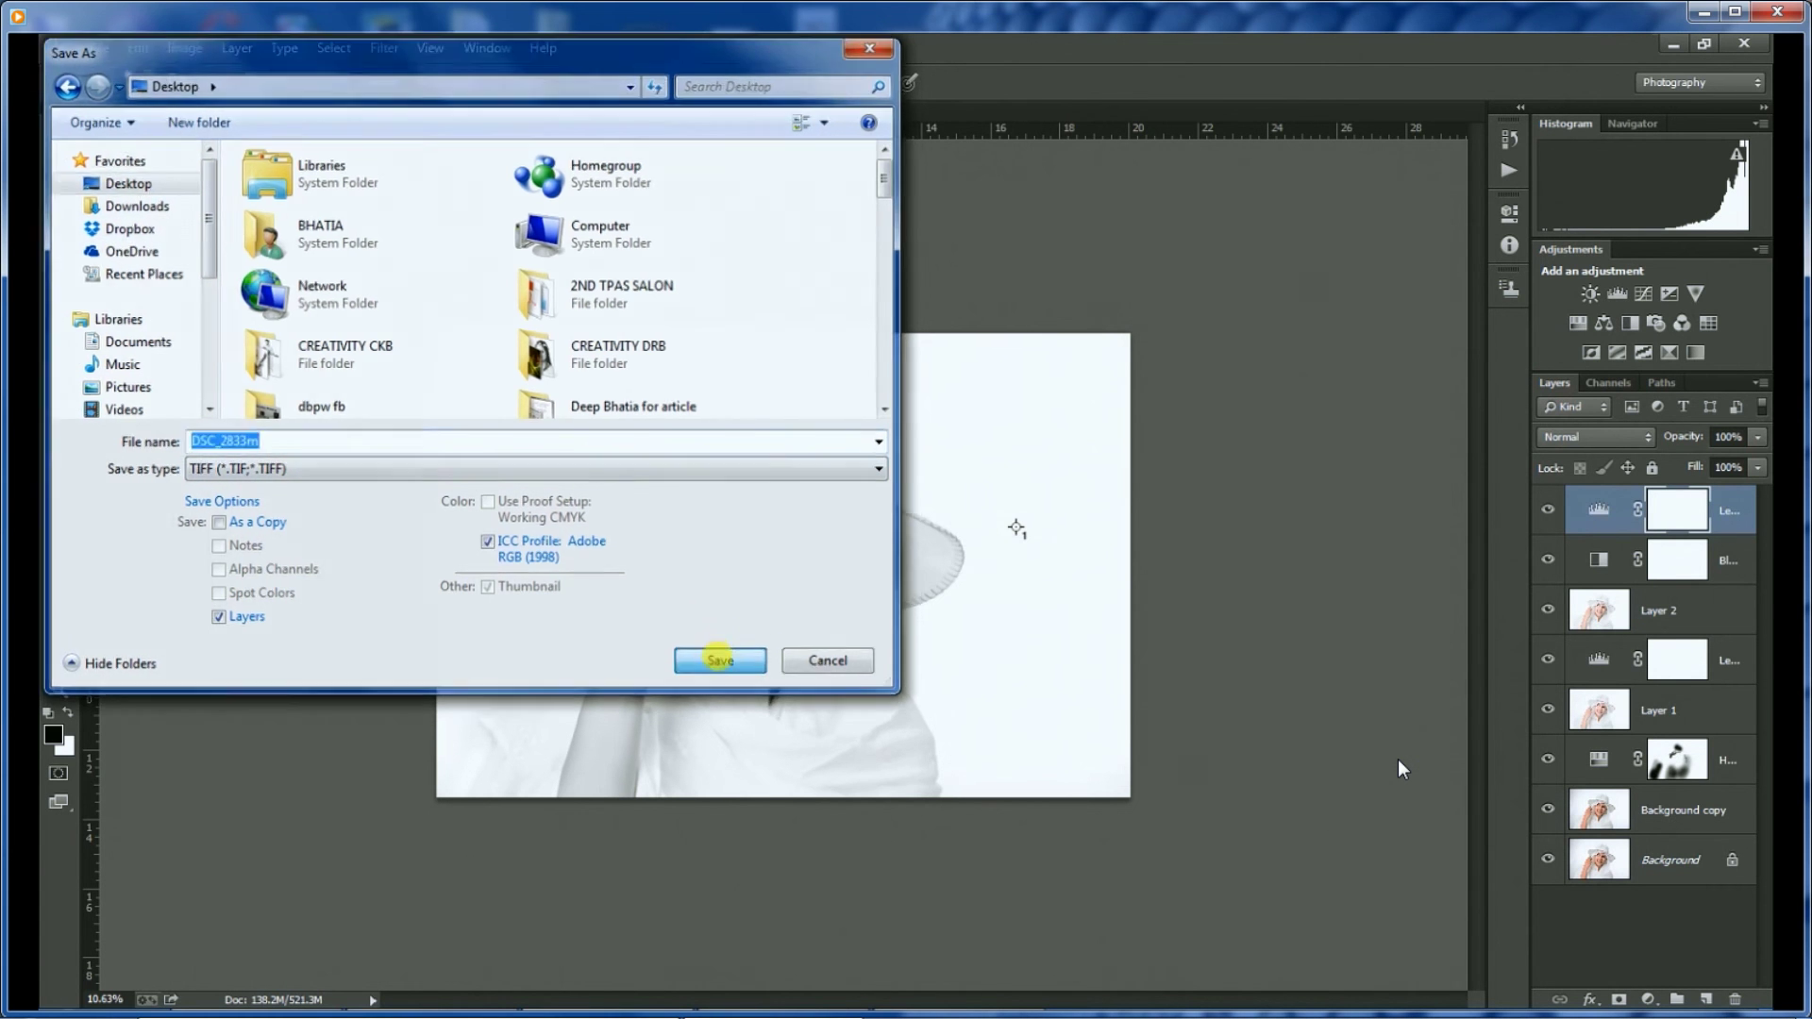
pyautogui.click(800, 678)
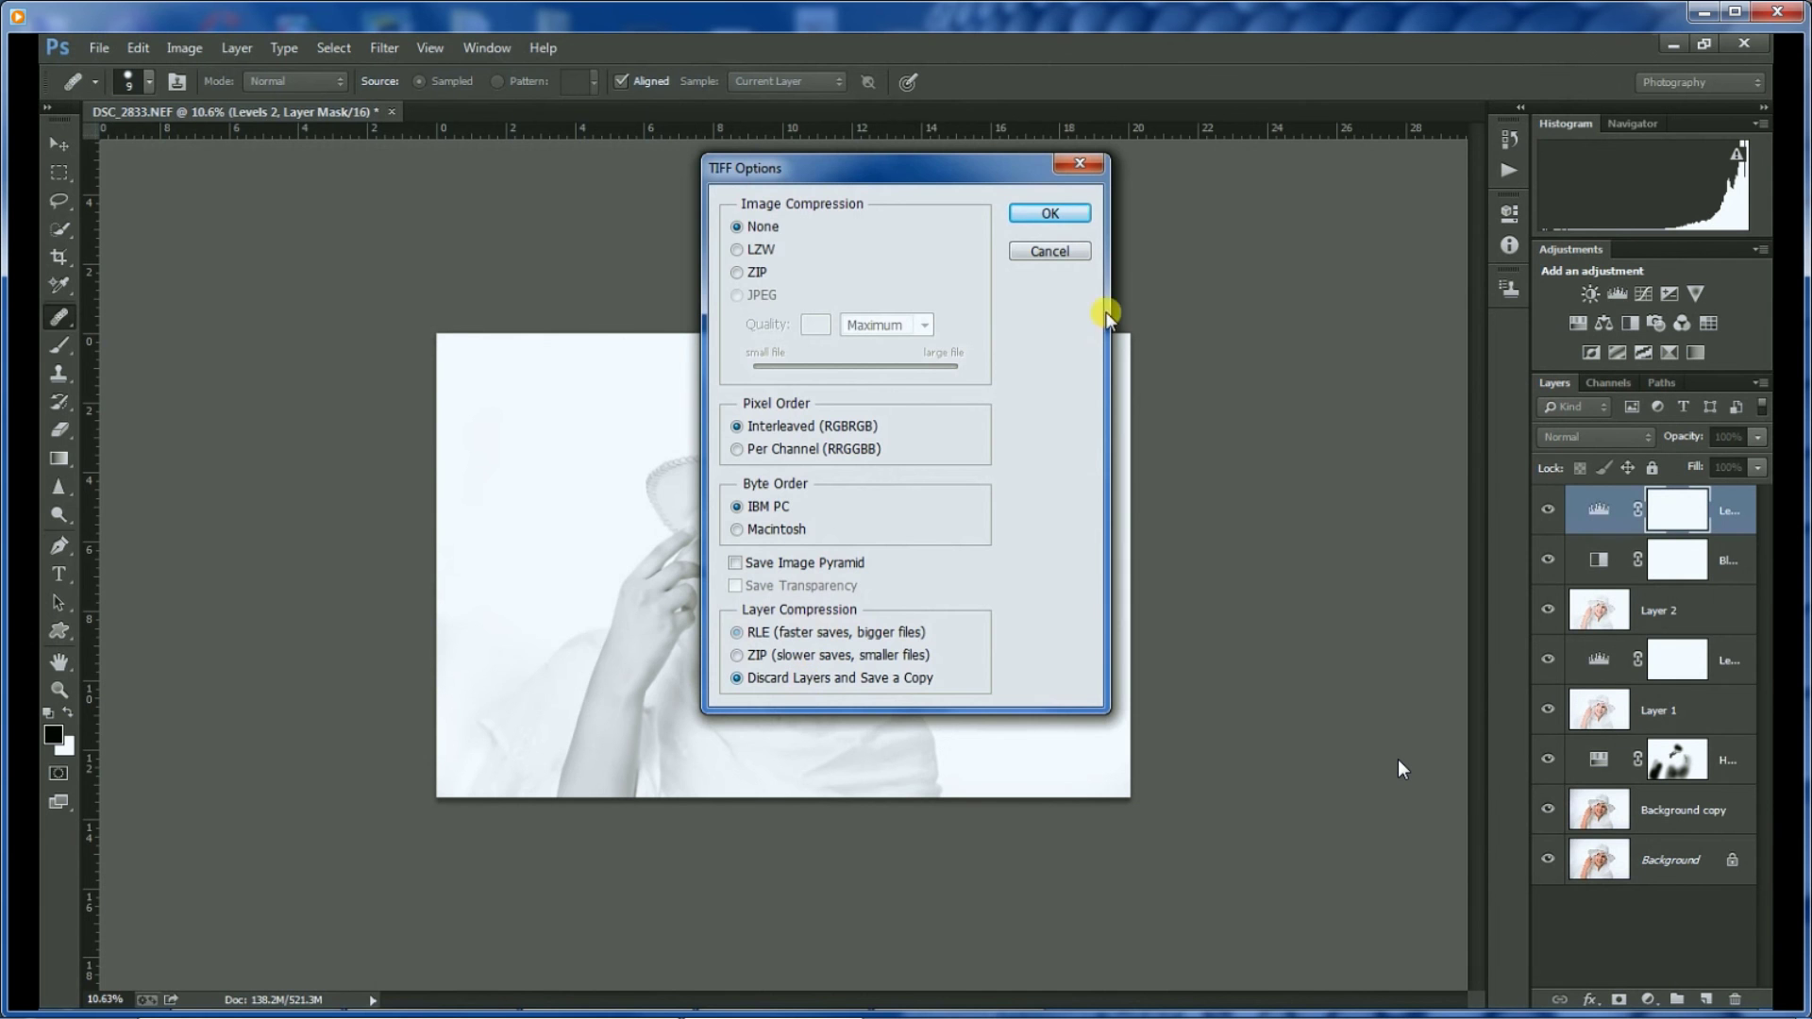
pyautogui.click(1078, 219)
pyautogui.scroll(3, 1232, 434)
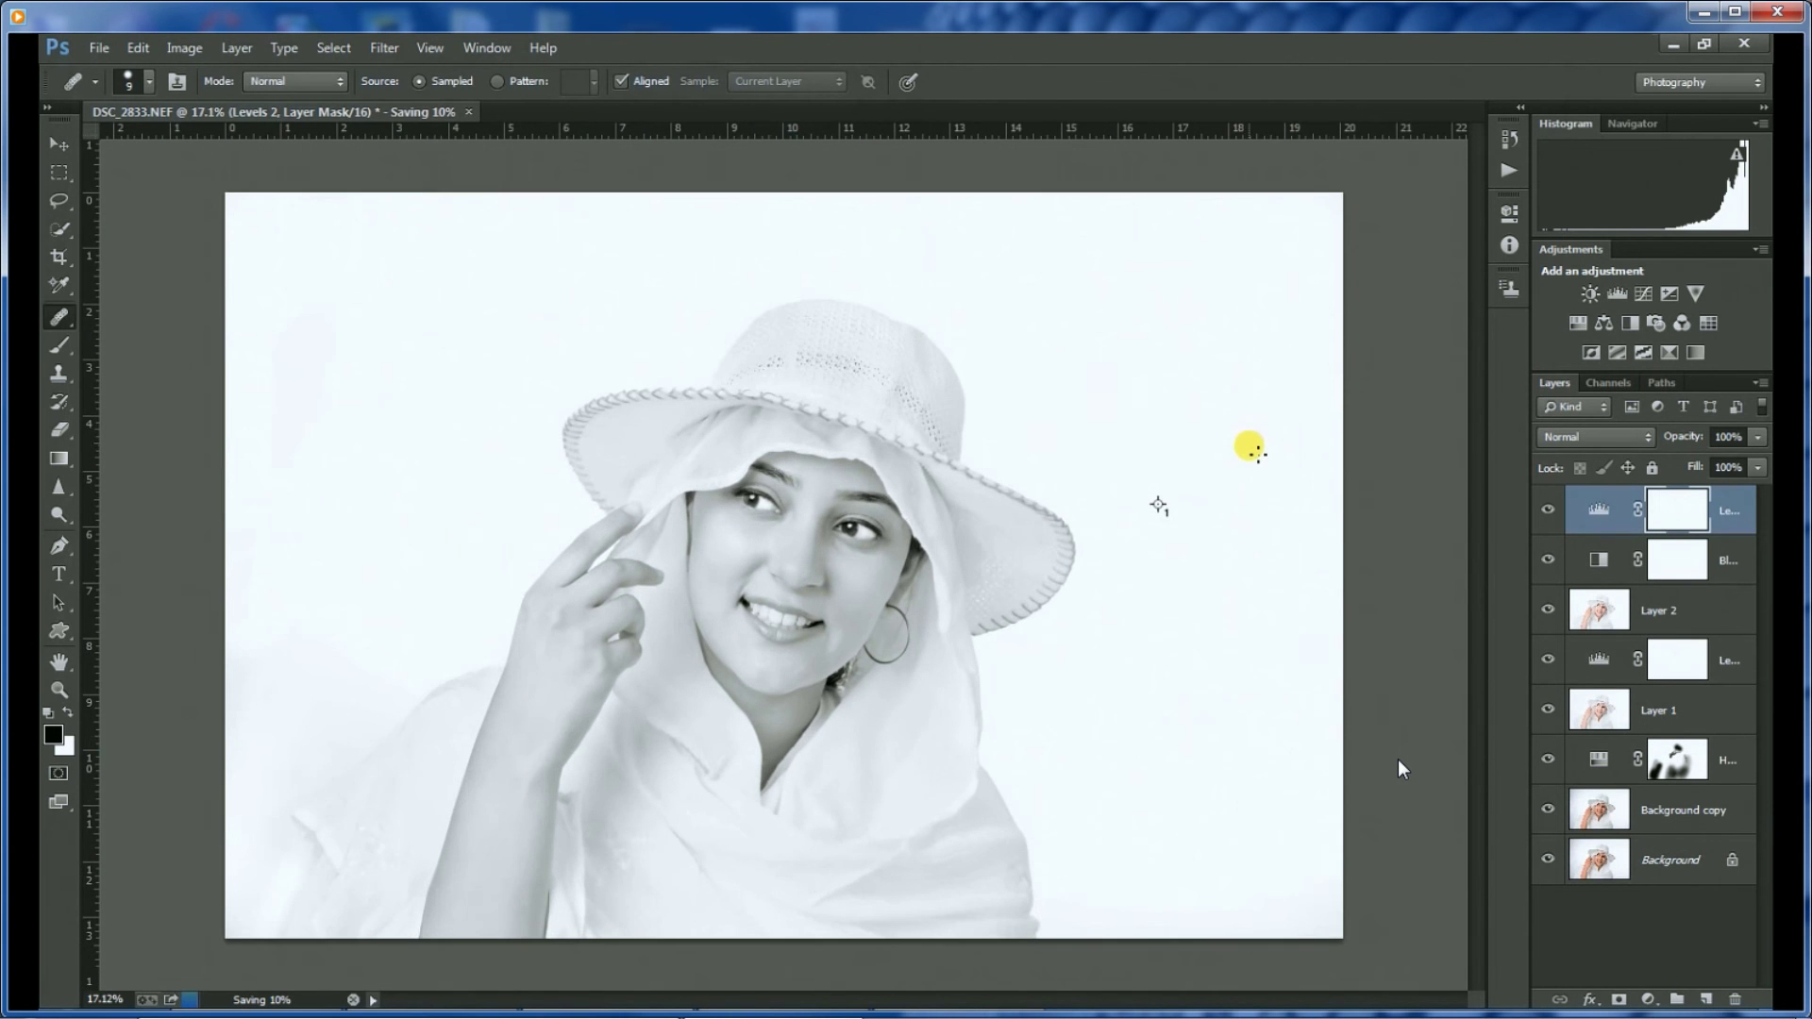